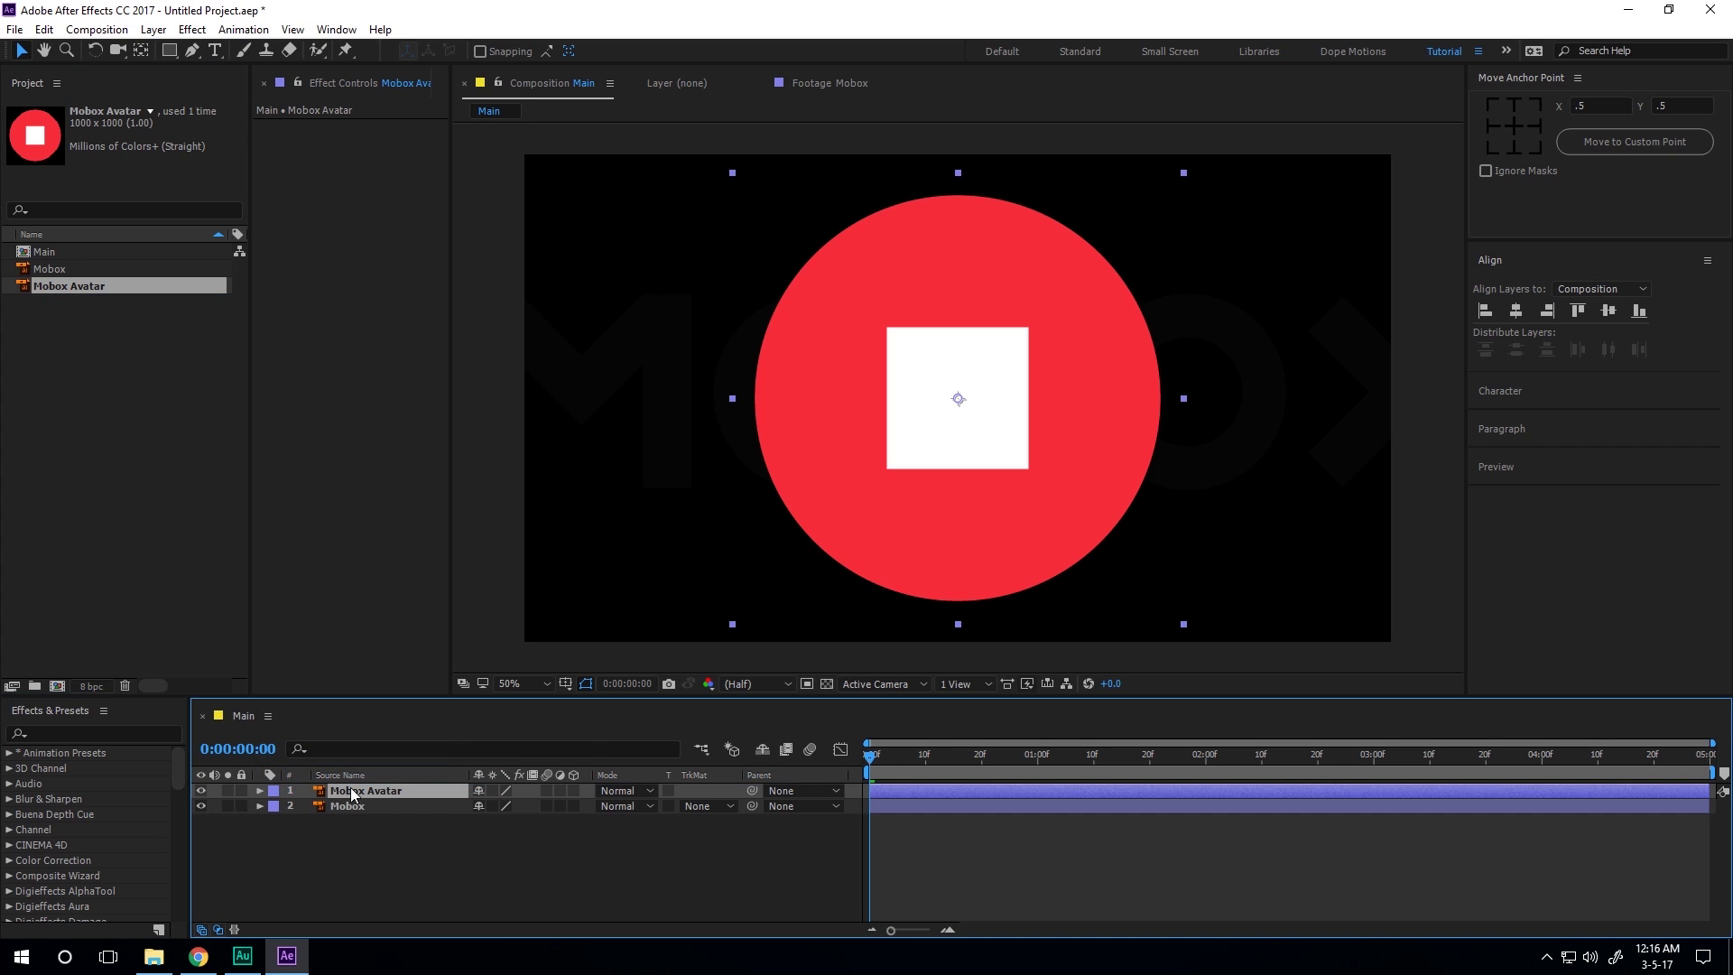
Scale the Mobox Avatar layer down to 34% and the Mobox layer down to 20%.
key(s)
drag(535, 807, 476, 808)
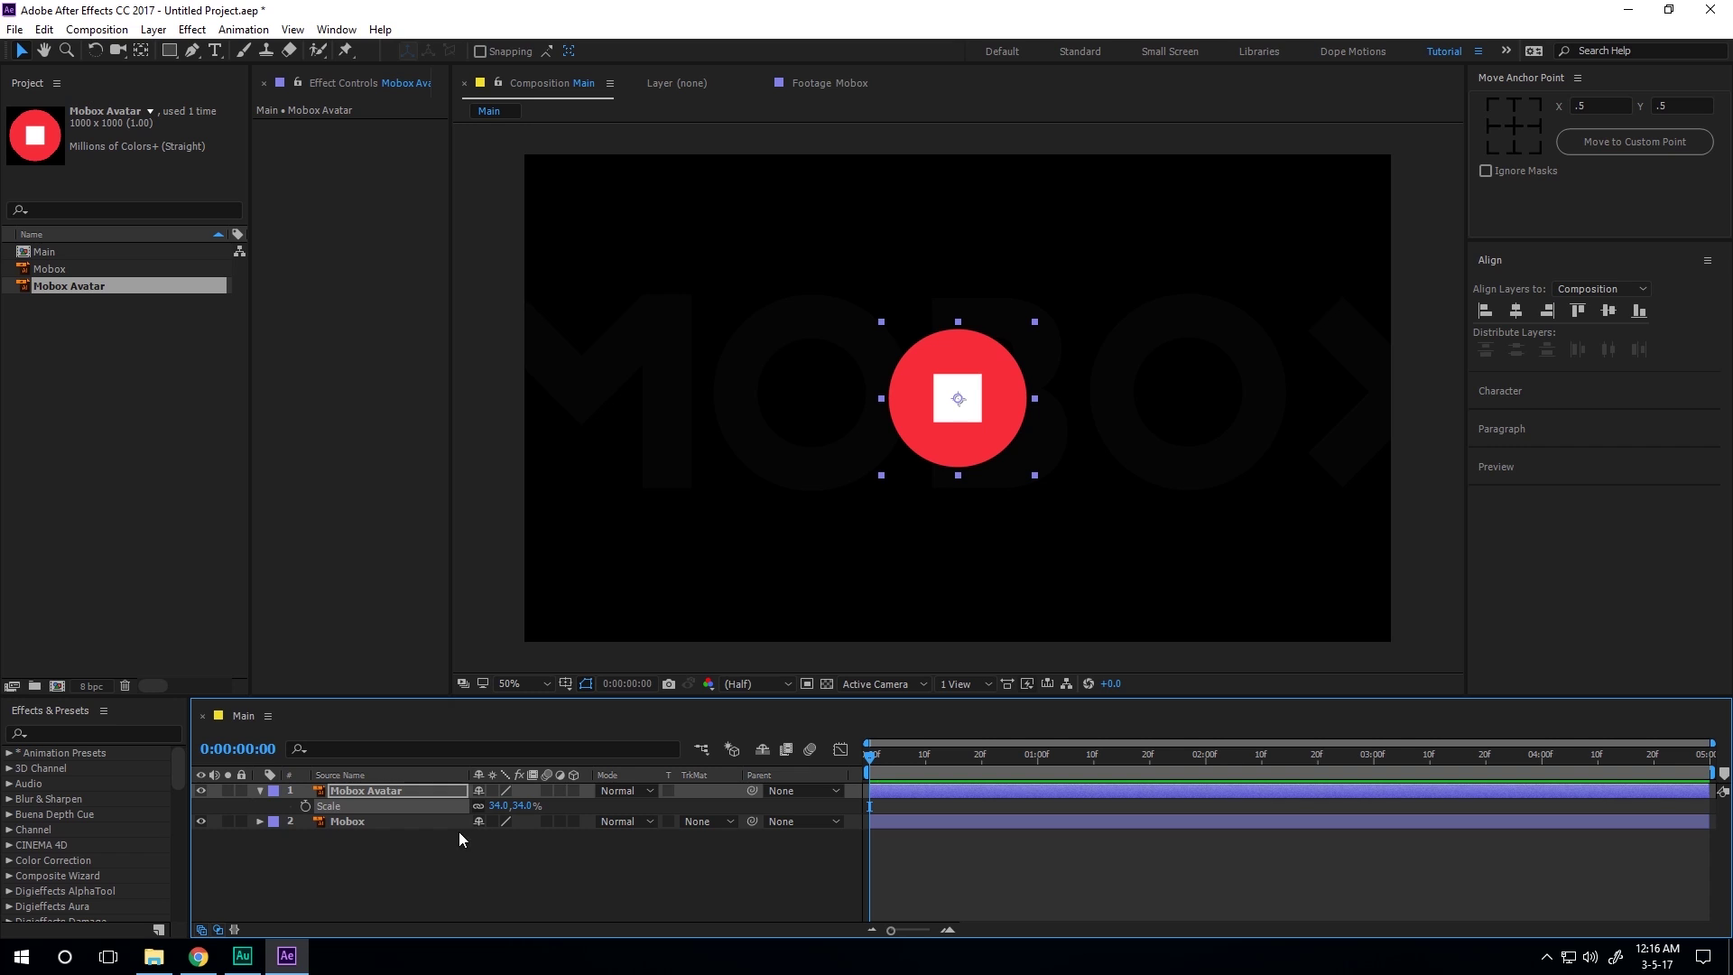
click(404, 818)
key(s)
drag(535, 842, 467, 839)
Move the Mobox wordmark below the red circle and set its scale to 15%.
drag(1038, 408, 1042, 511)
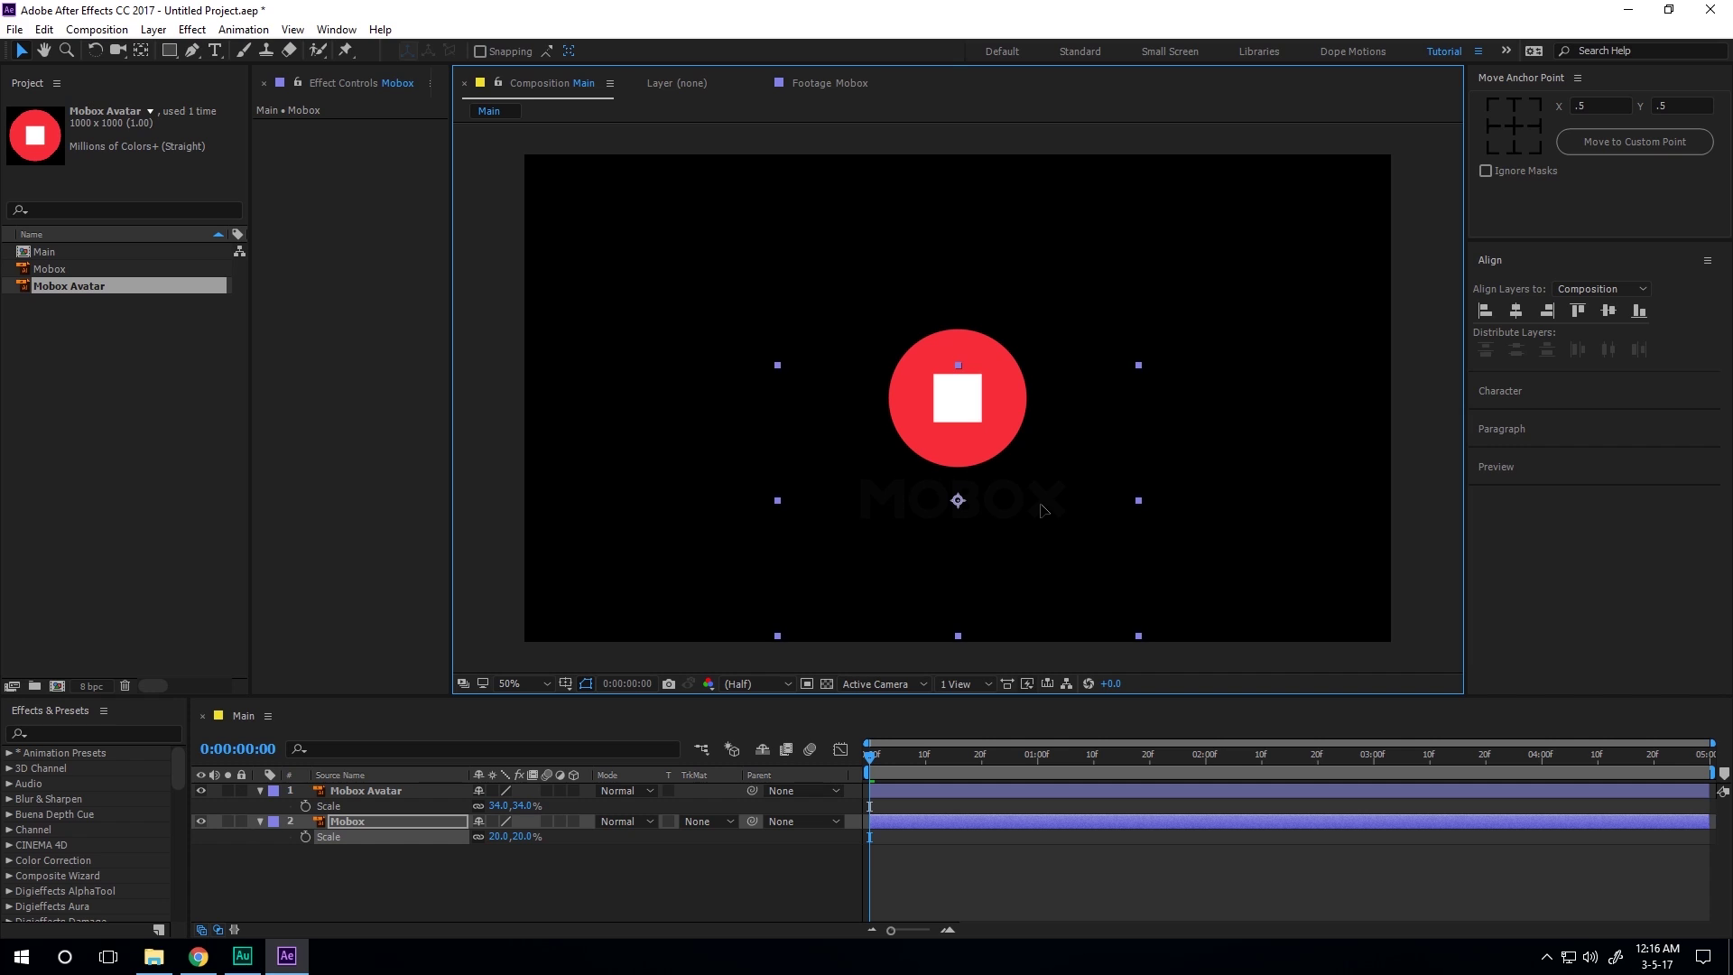
click(425, 852)
click(524, 836)
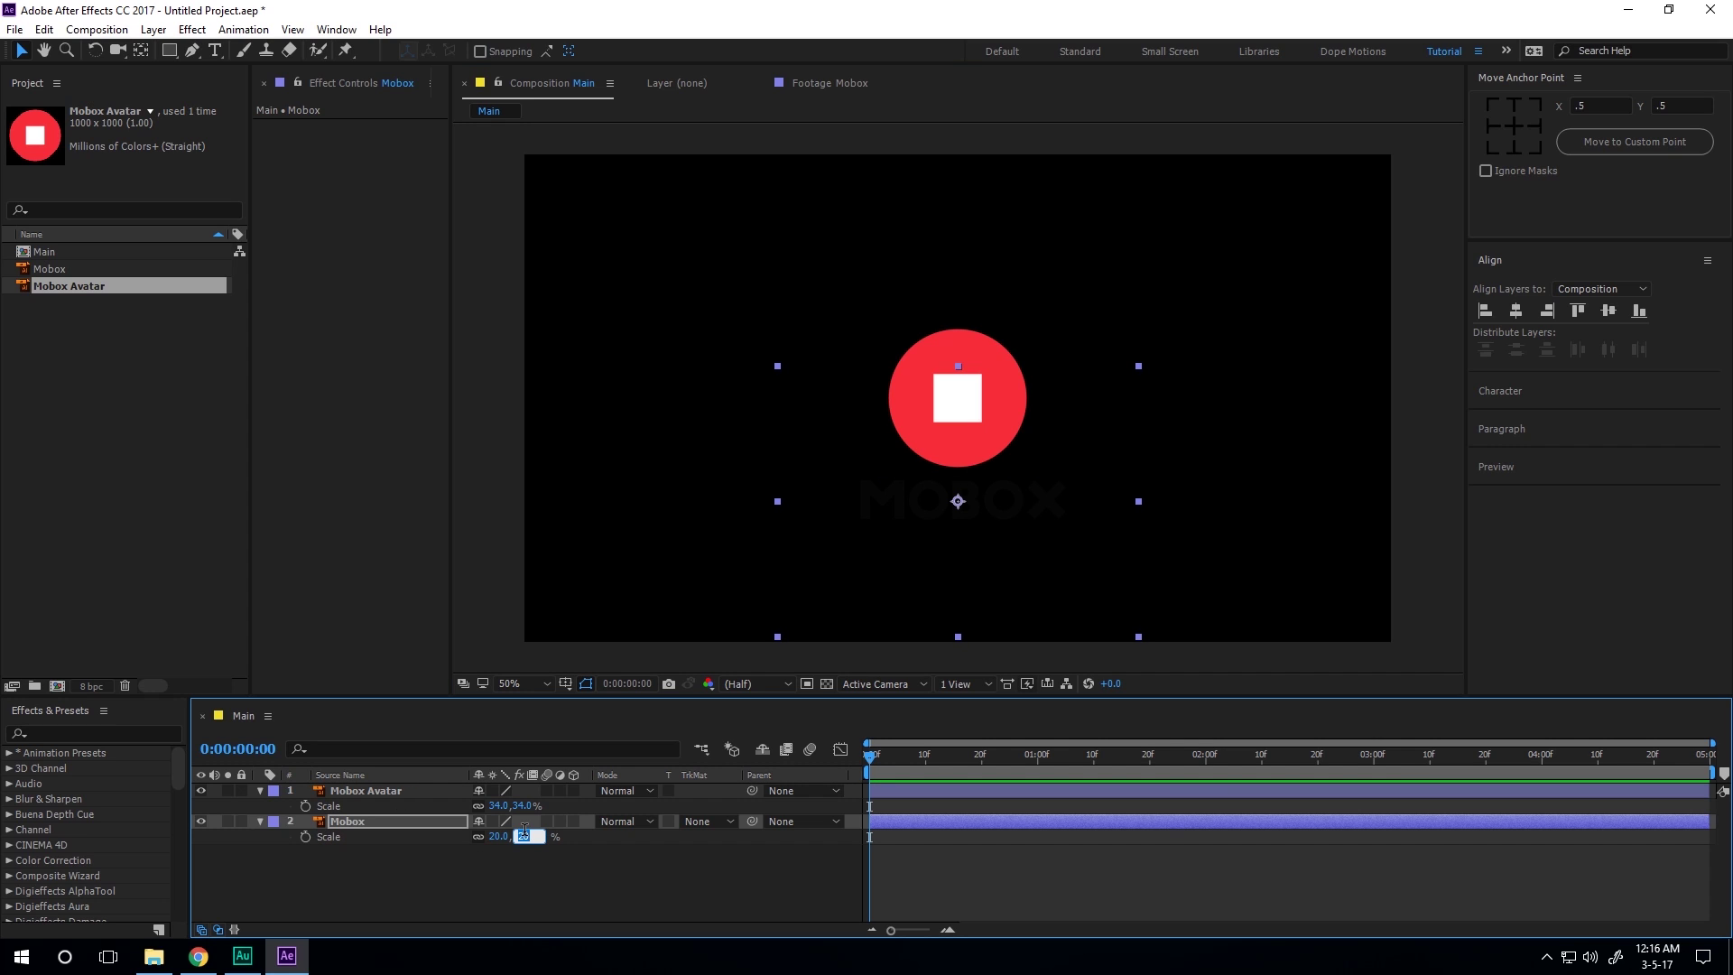
click(421, 859)
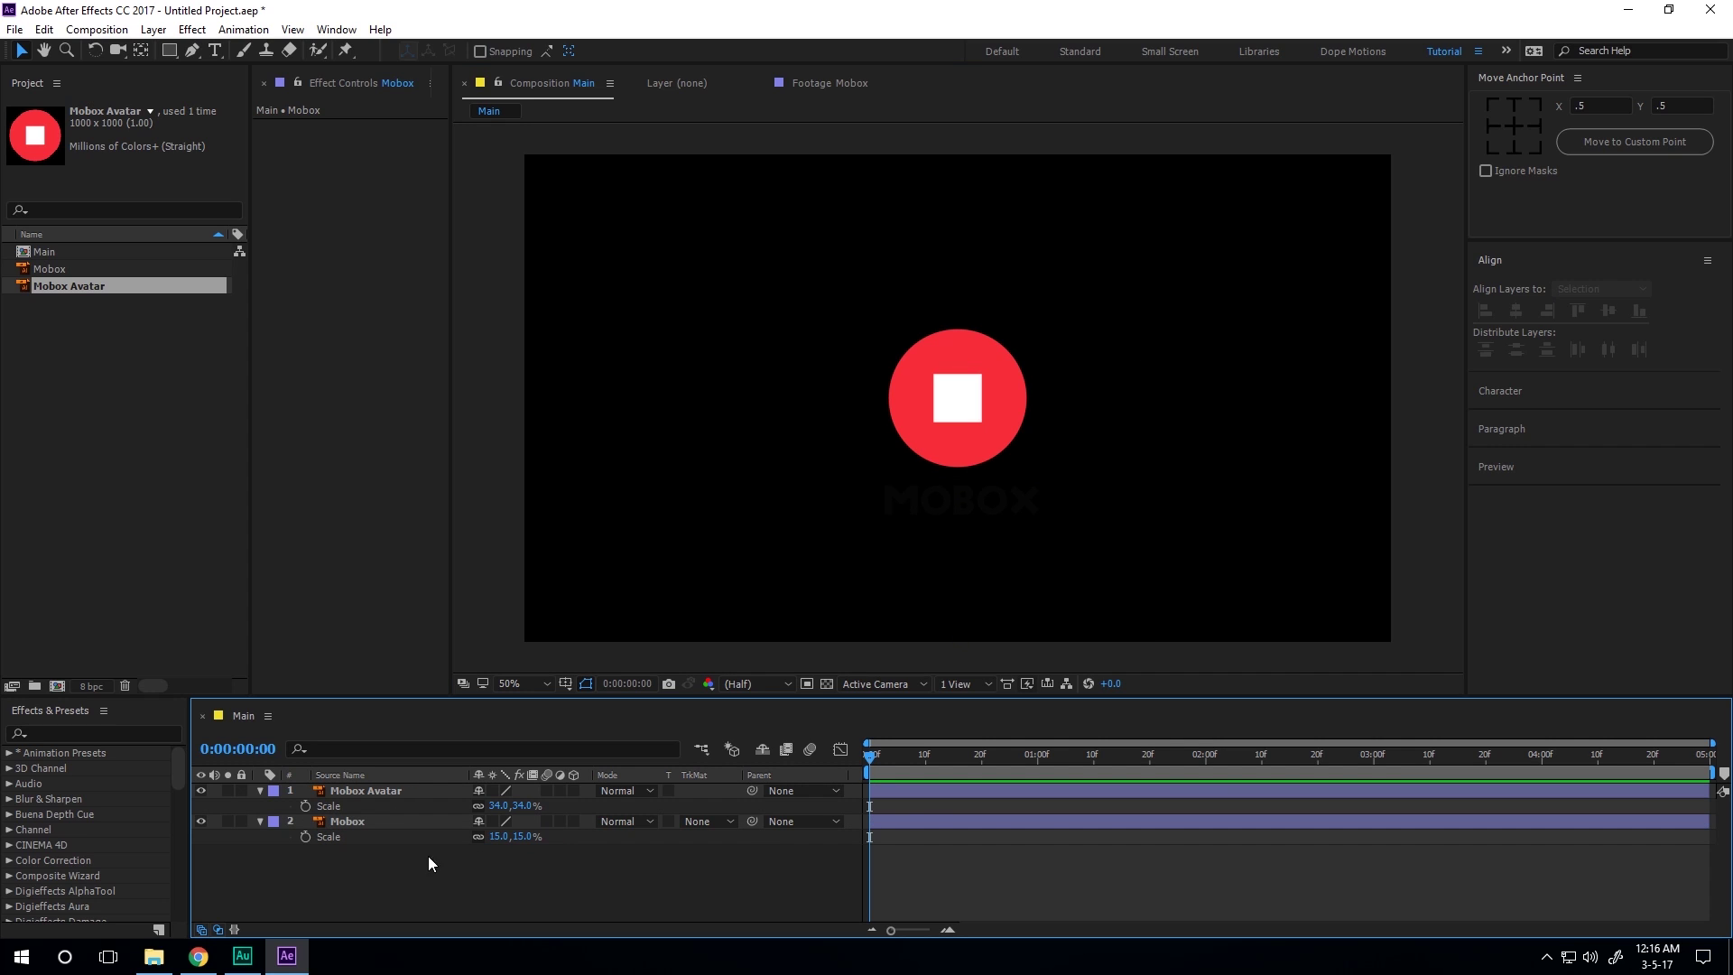
Set the Mobox Avatar layer's scale to 30% and collapse the properties of both logo layers.
click(524, 805)
key(Return)
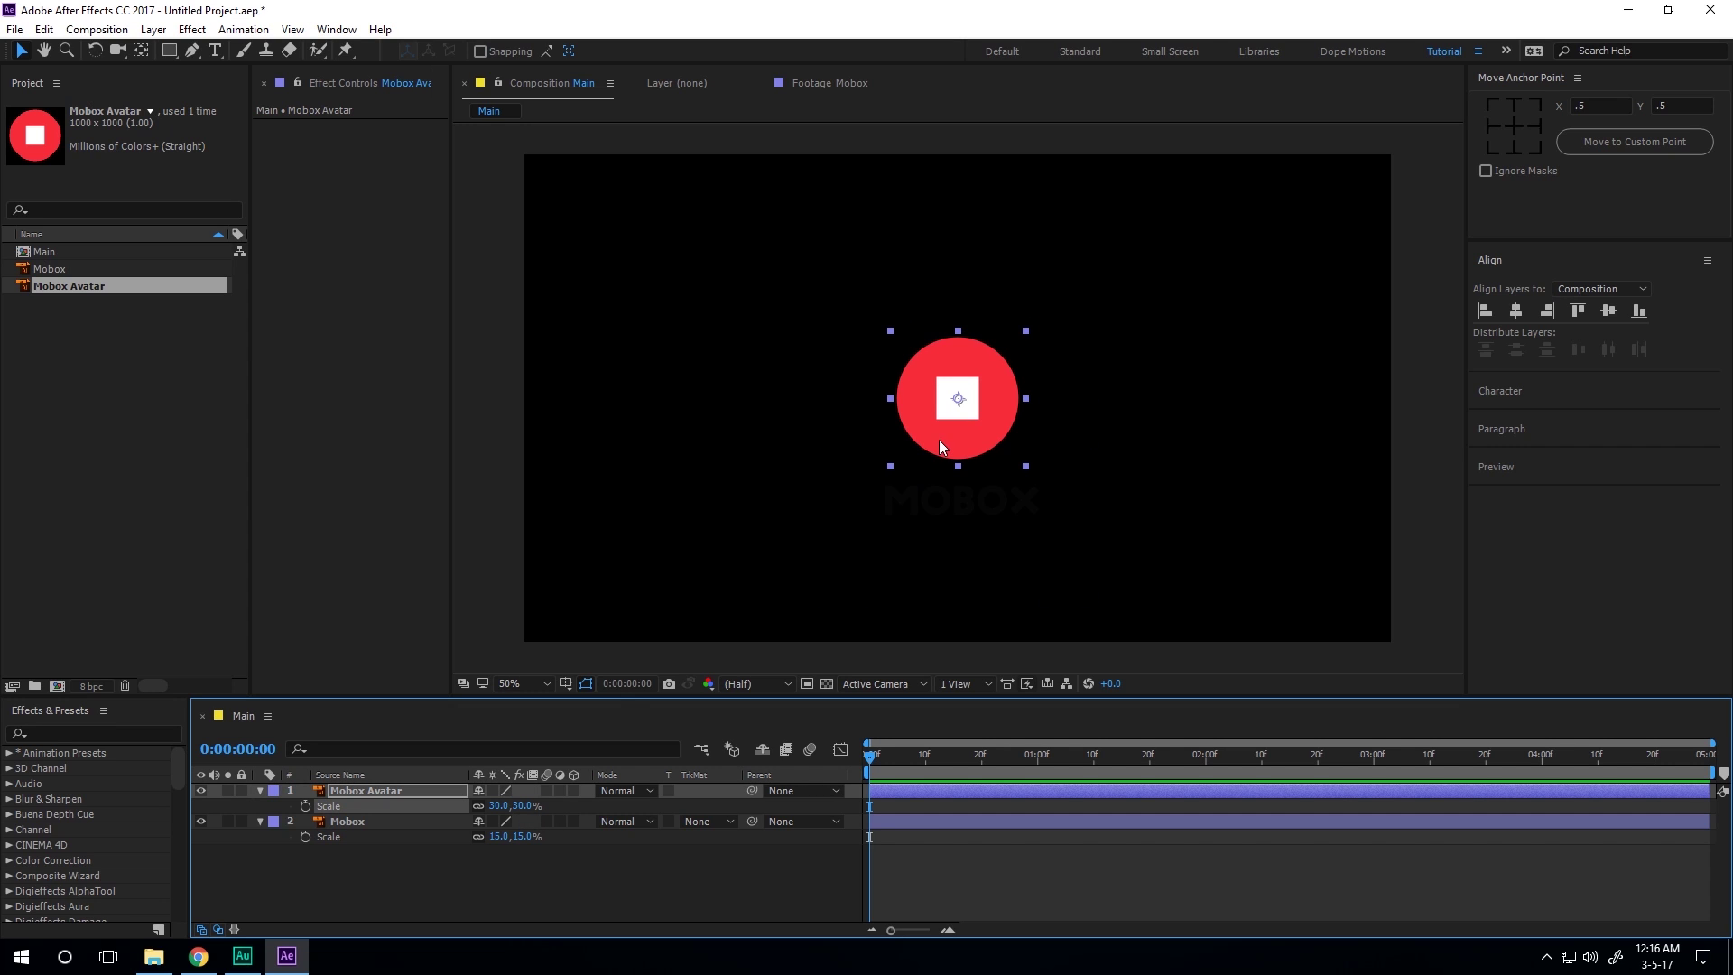
click(260, 791)
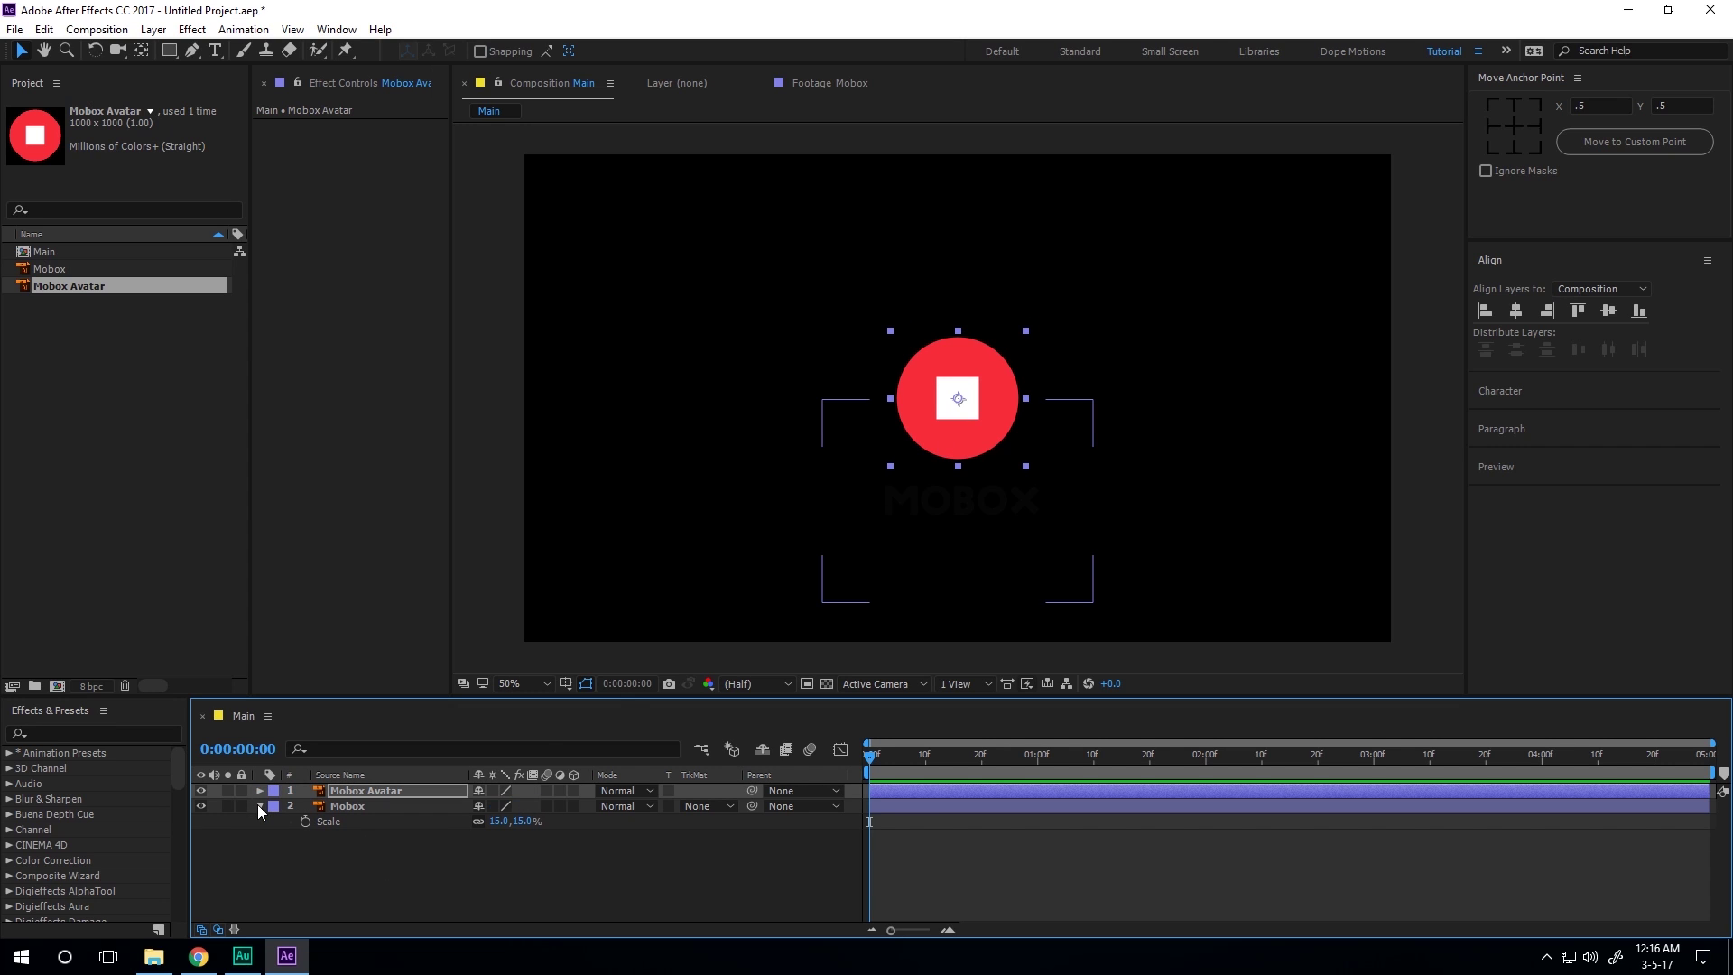
click(260, 806)
click(321, 856)
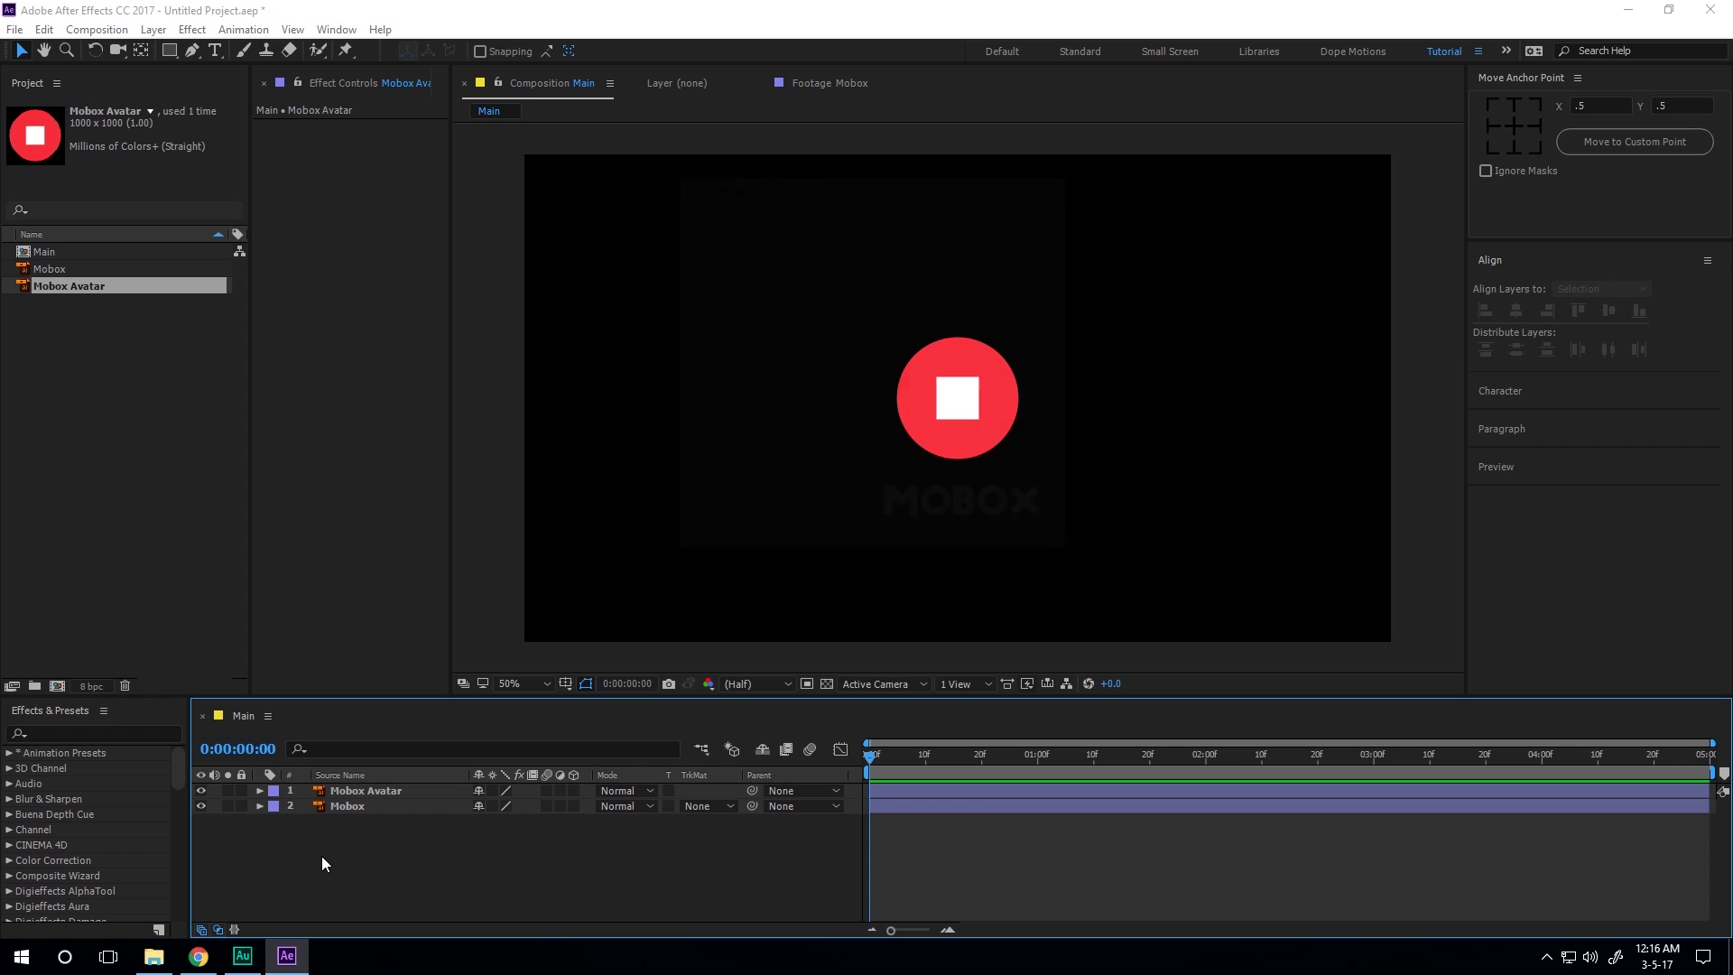
Create a light grey 1920 x 1080 px solid named BG (RGB 238, 238, 238) and place it beneath the logo layers.
key(ctrl+y)
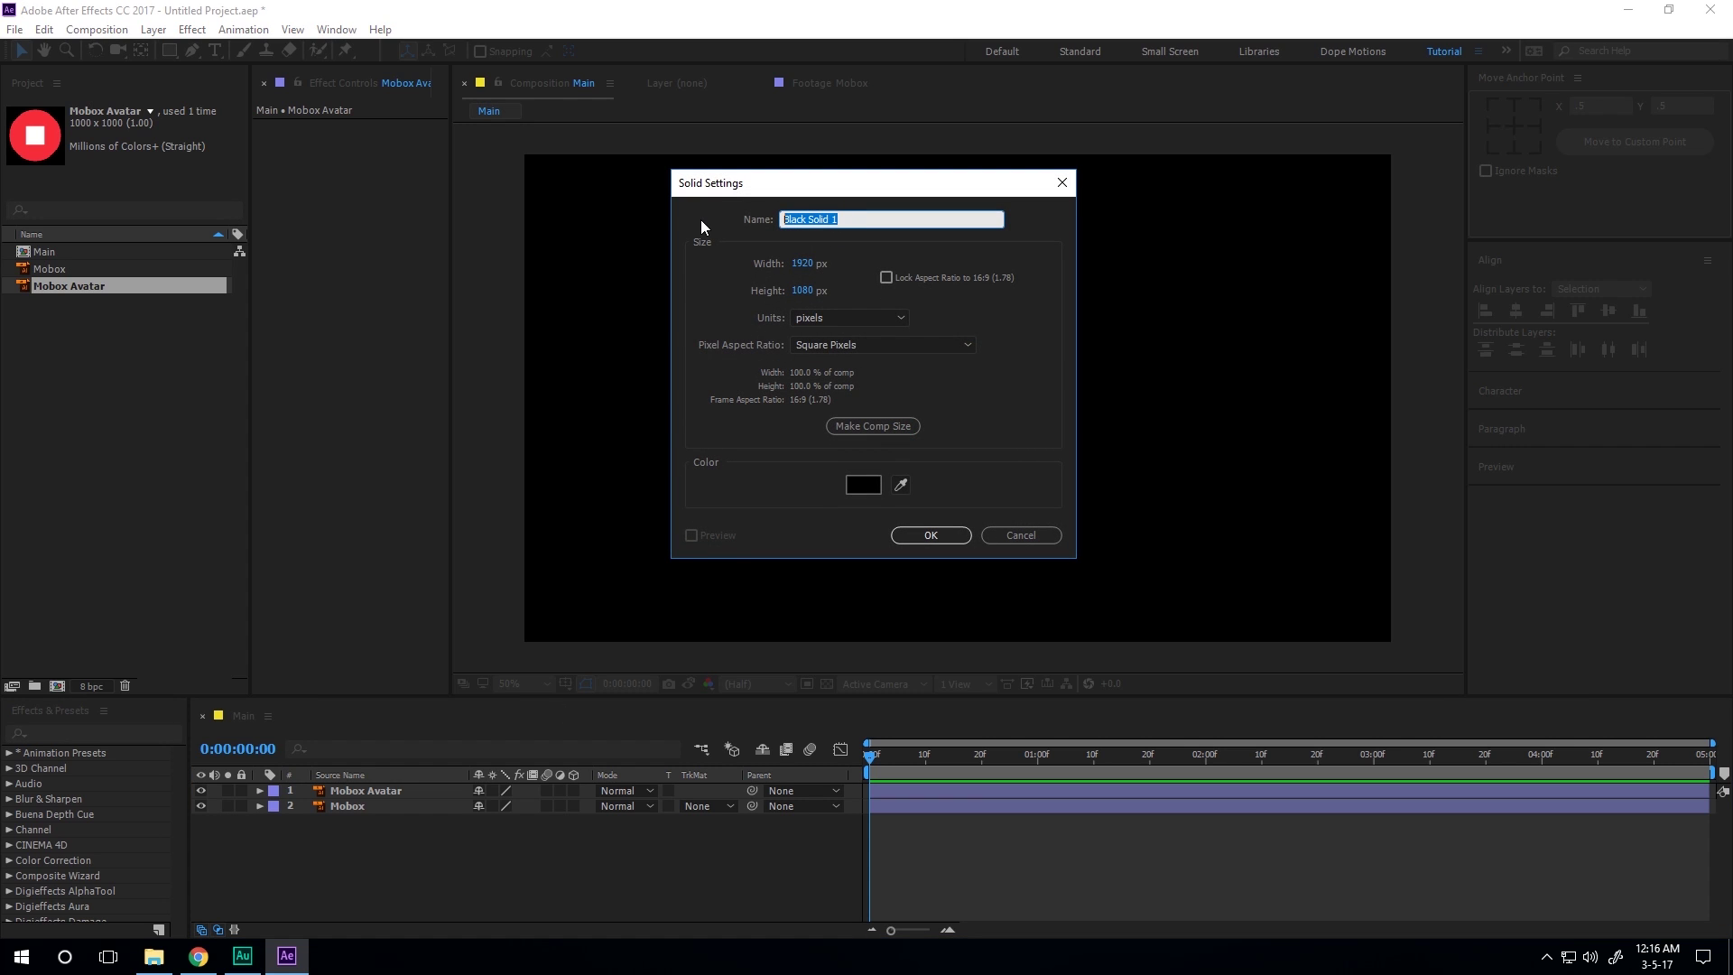
text(BG)
click(864, 488)
click(743, 553)
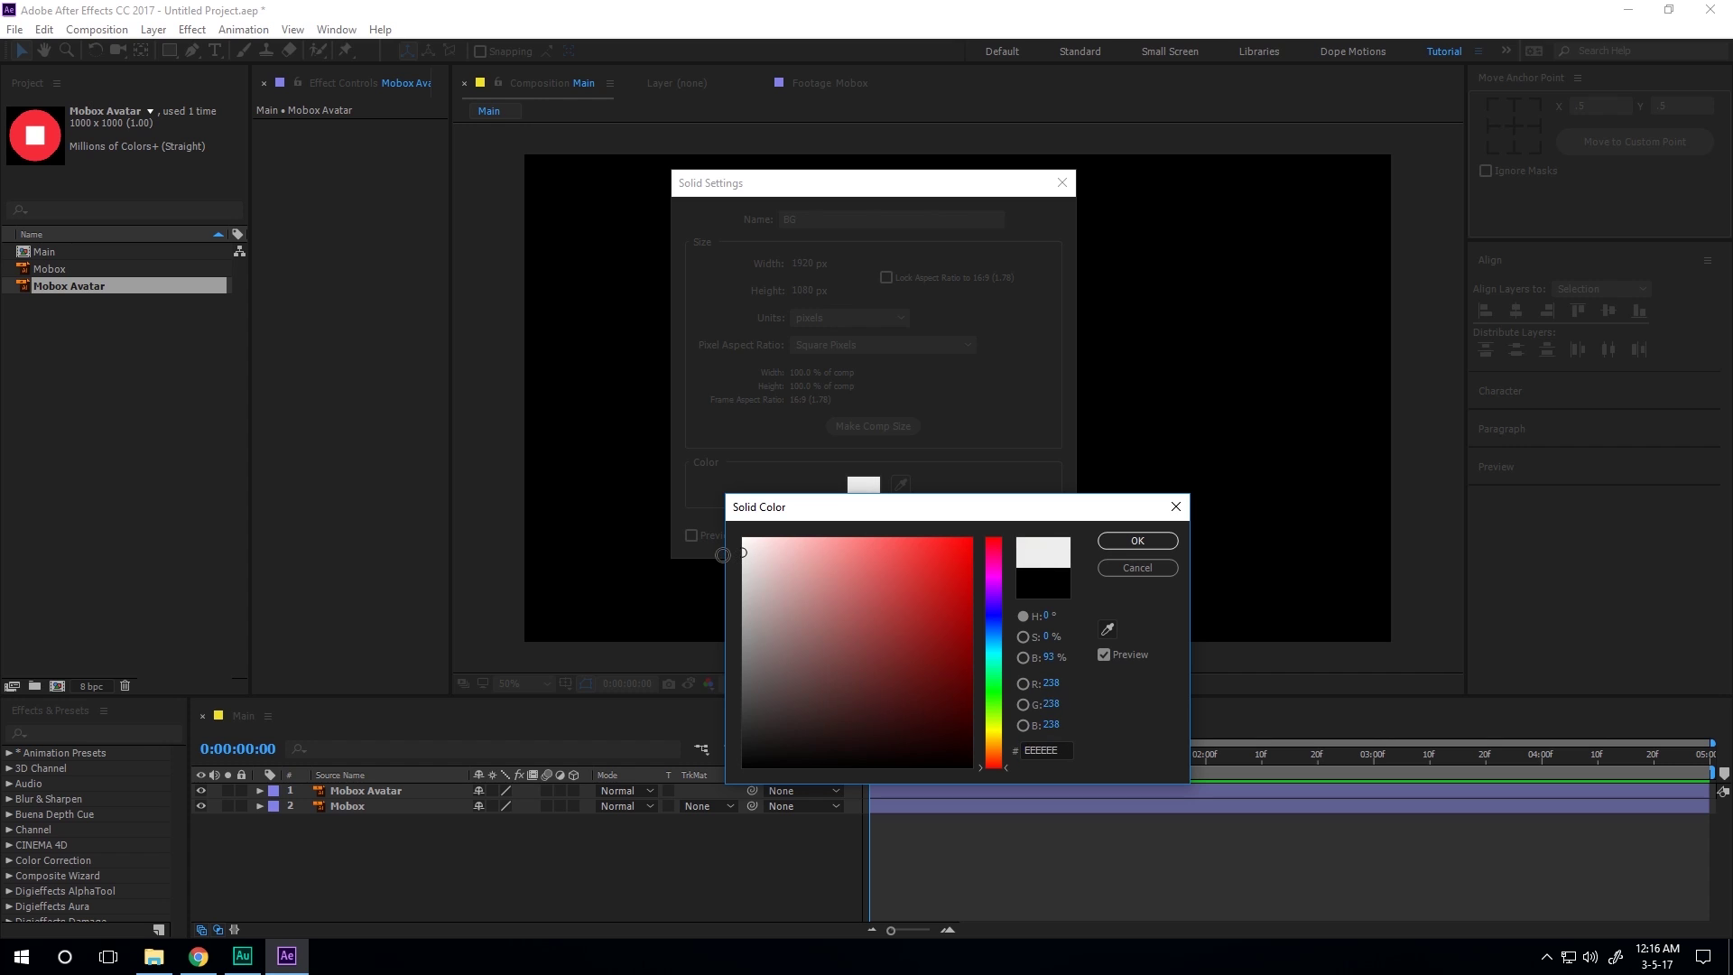
click(1169, 540)
click(923, 528)
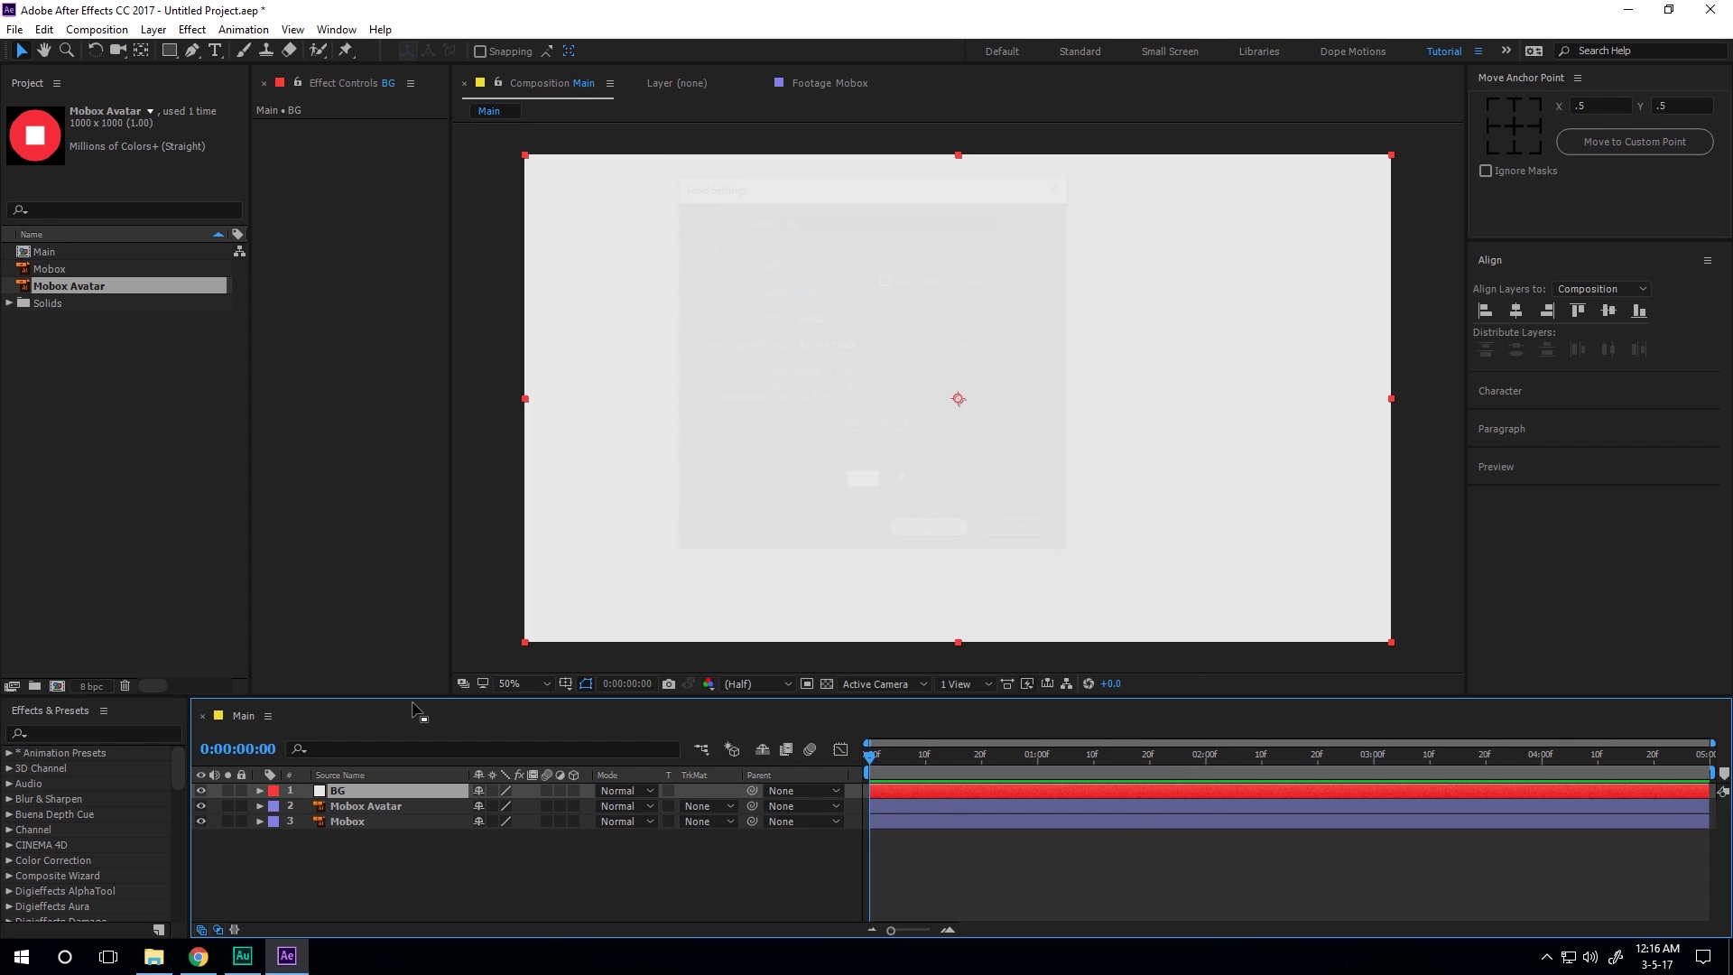
drag(394, 789, 382, 839)
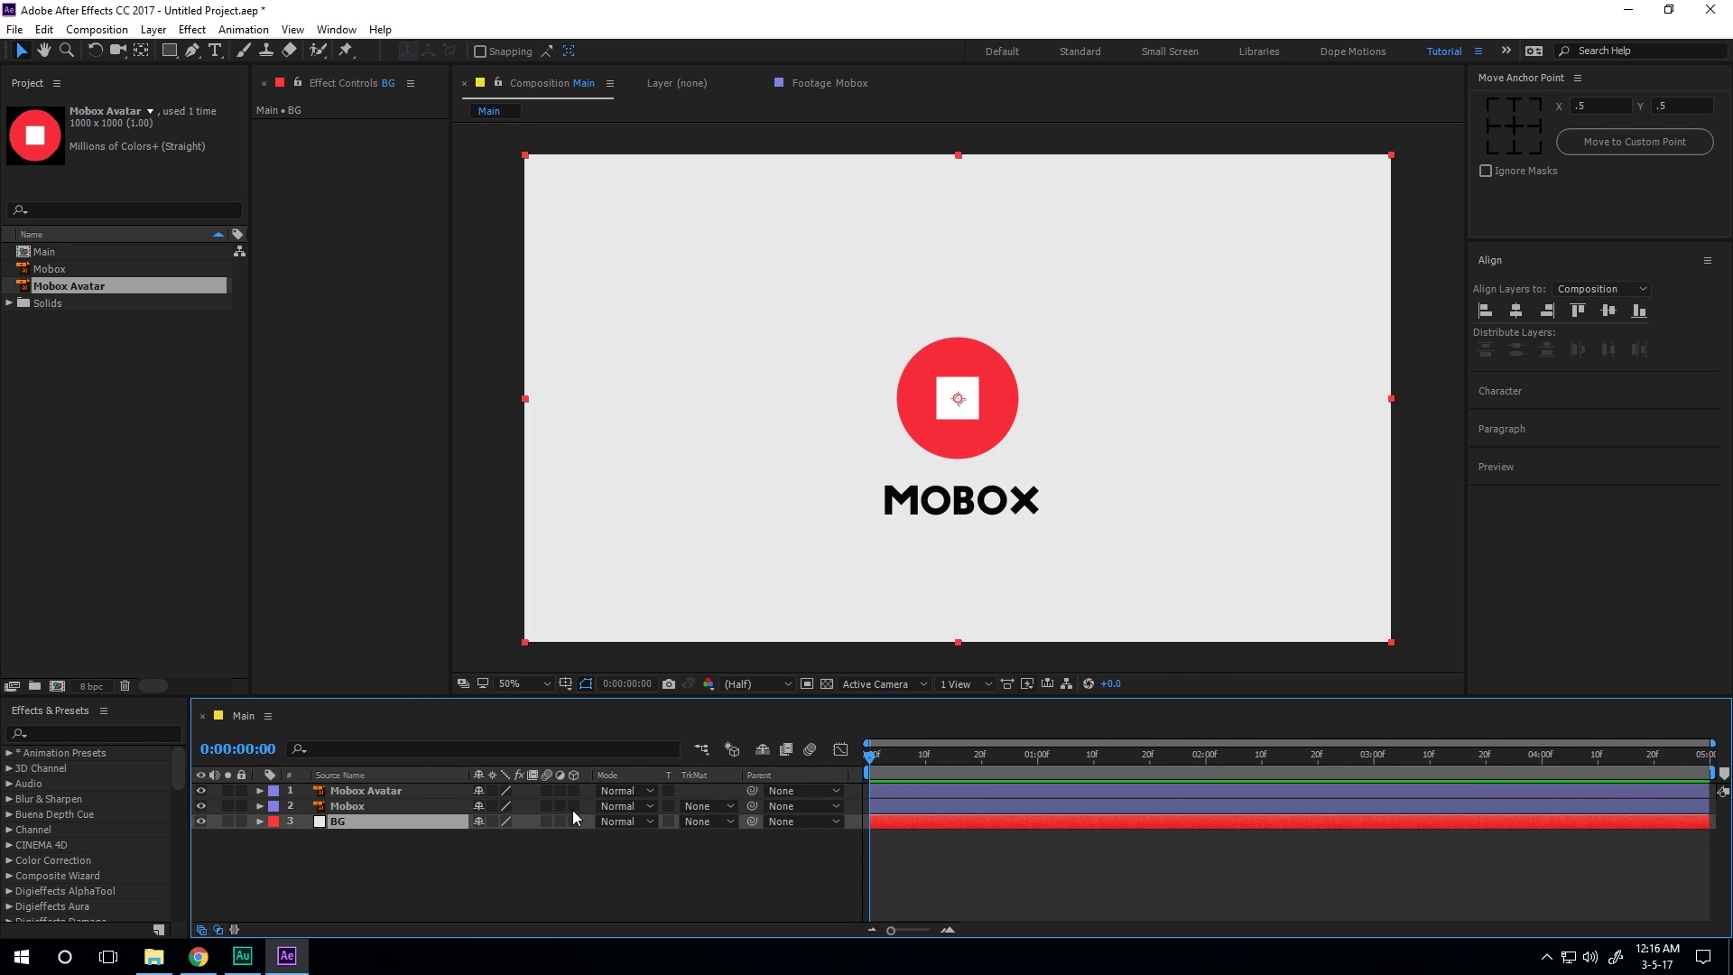
Move the Mobox wordmark up closer to the red circle and show the Title/Action Safe guides.
click(361, 805)
drag(968, 512, 962, 492)
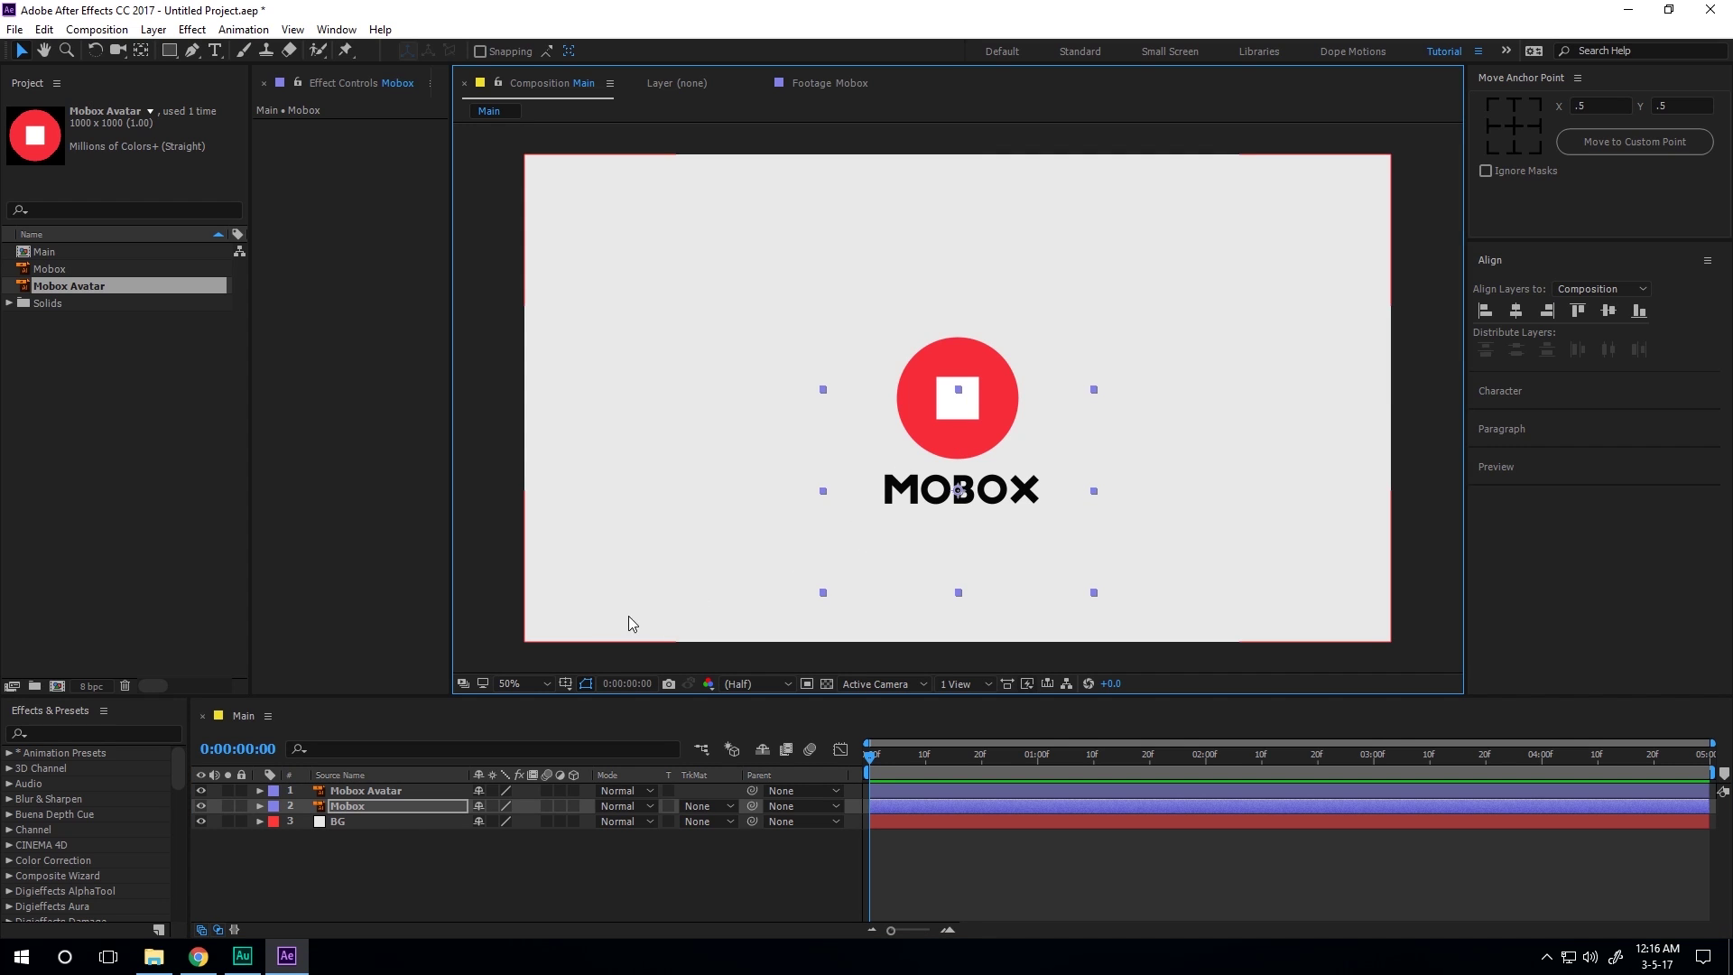
click(565, 684)
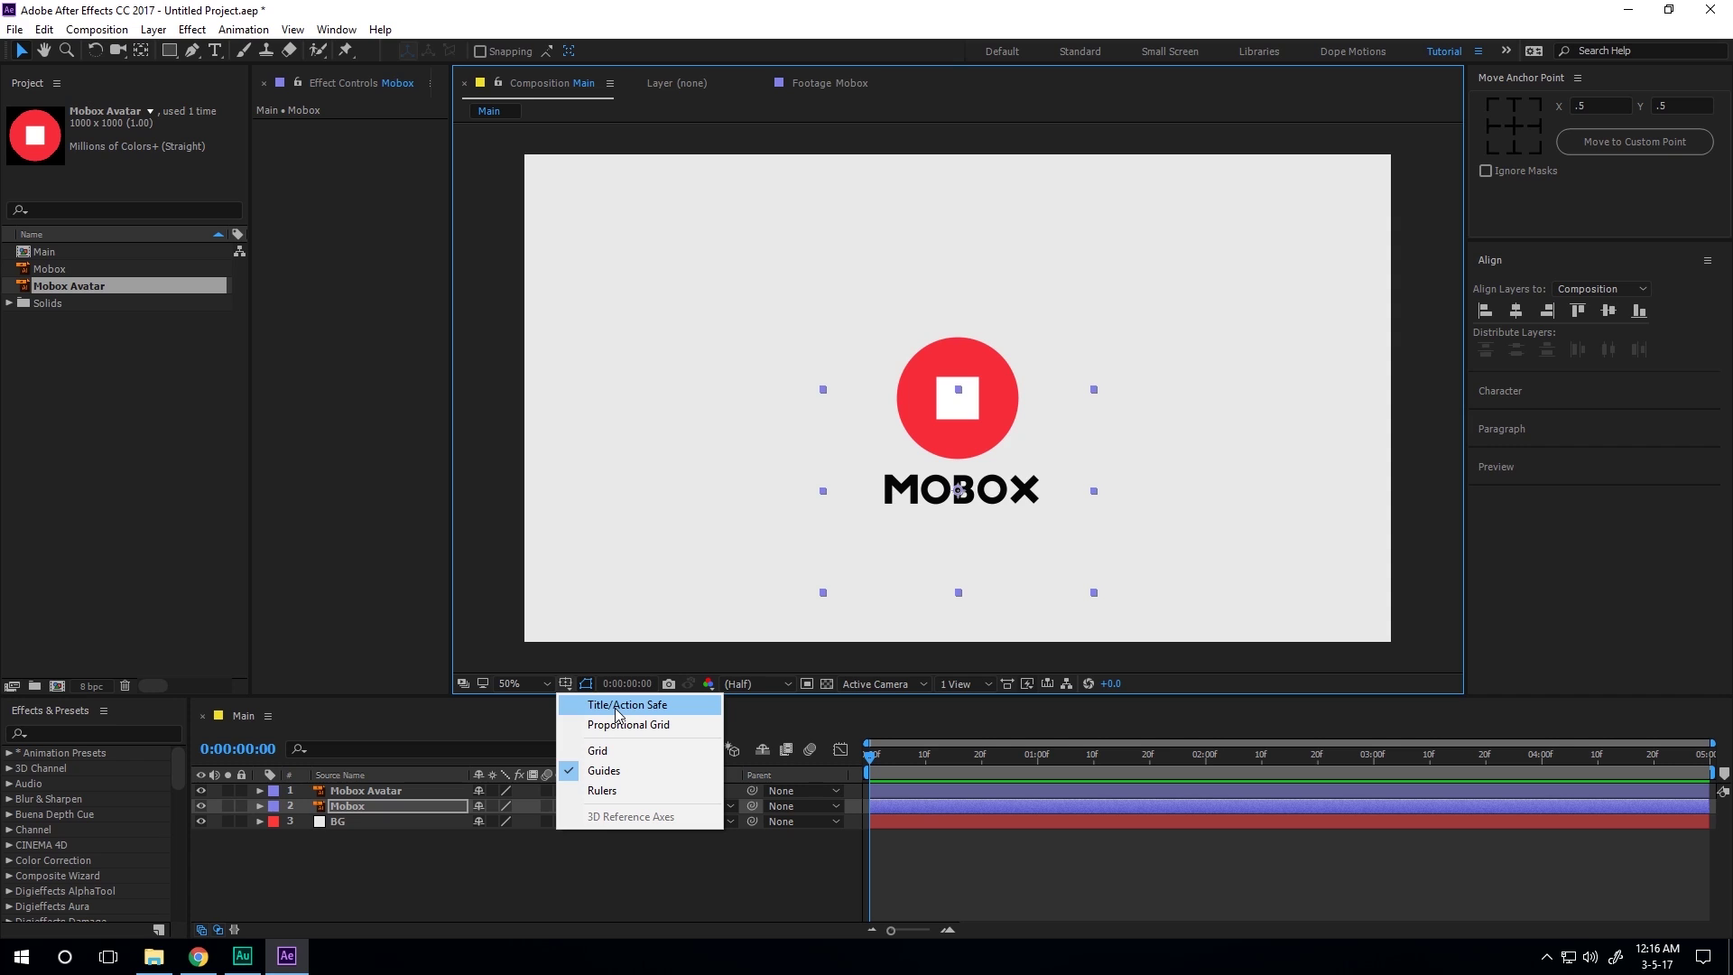
click(617, 708)
Move the red circle and the wordmark up slightly to centre the logo in the frame, and hide the safe guides.
click(984, 356)
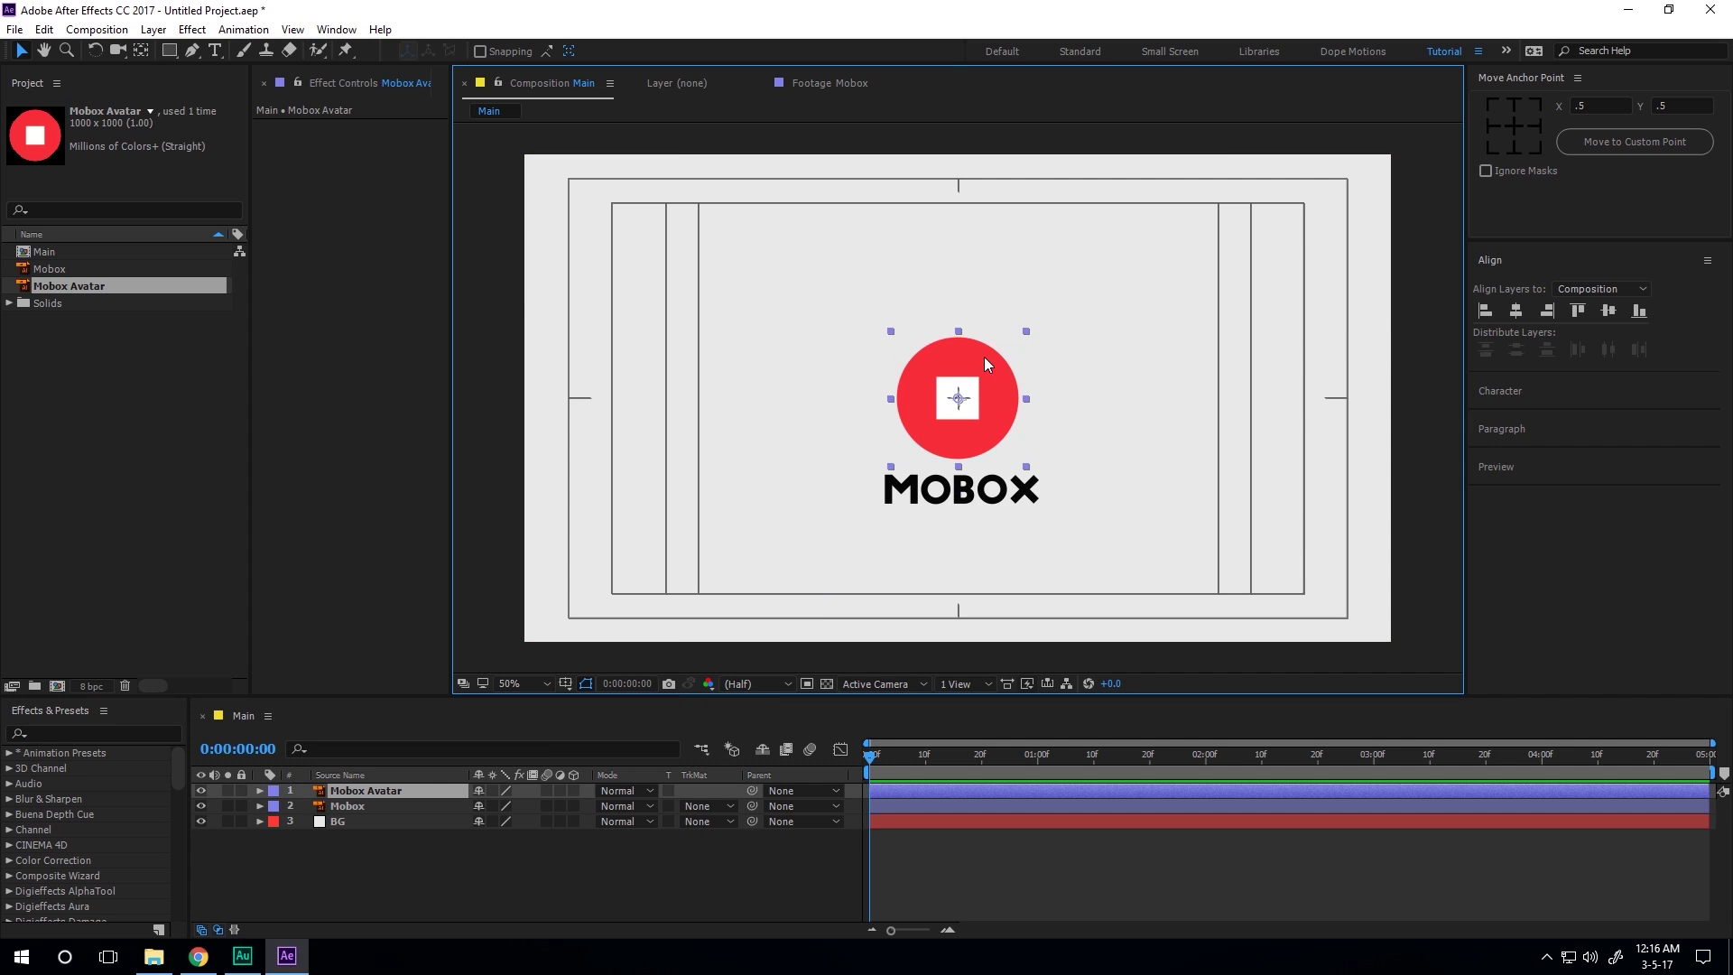
drag(977, 388, 977, 370)
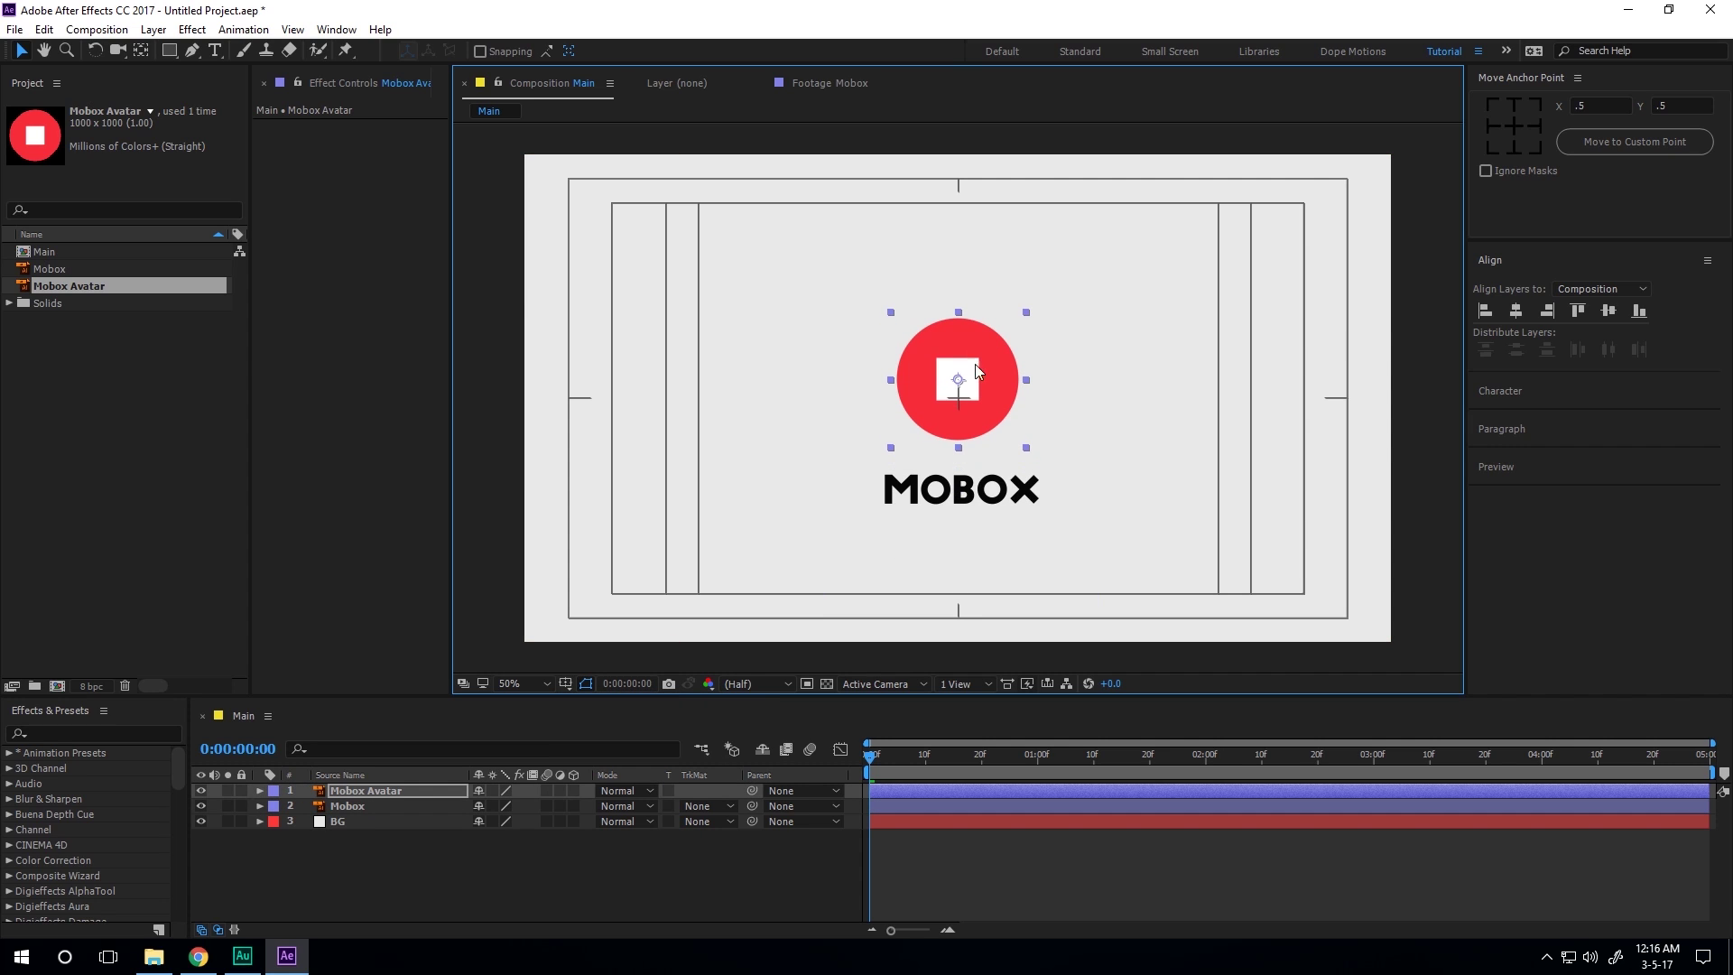
click(968, 499)
drag(969, 499, 968, 482)
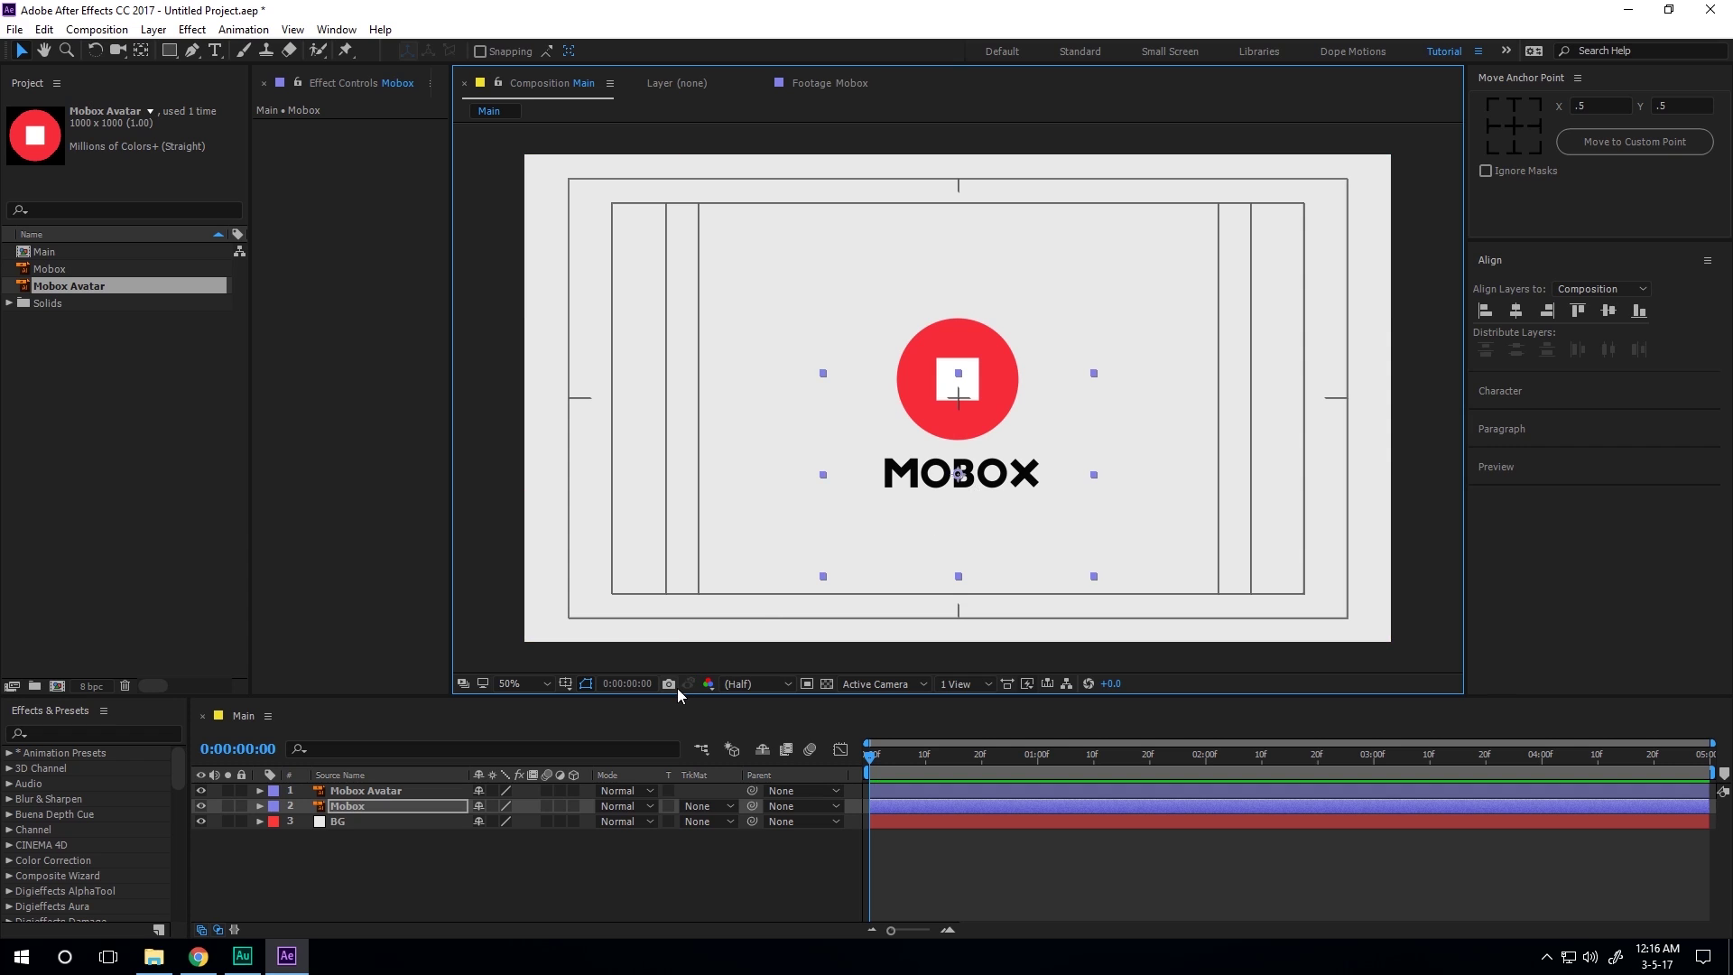
key(apostrophe)
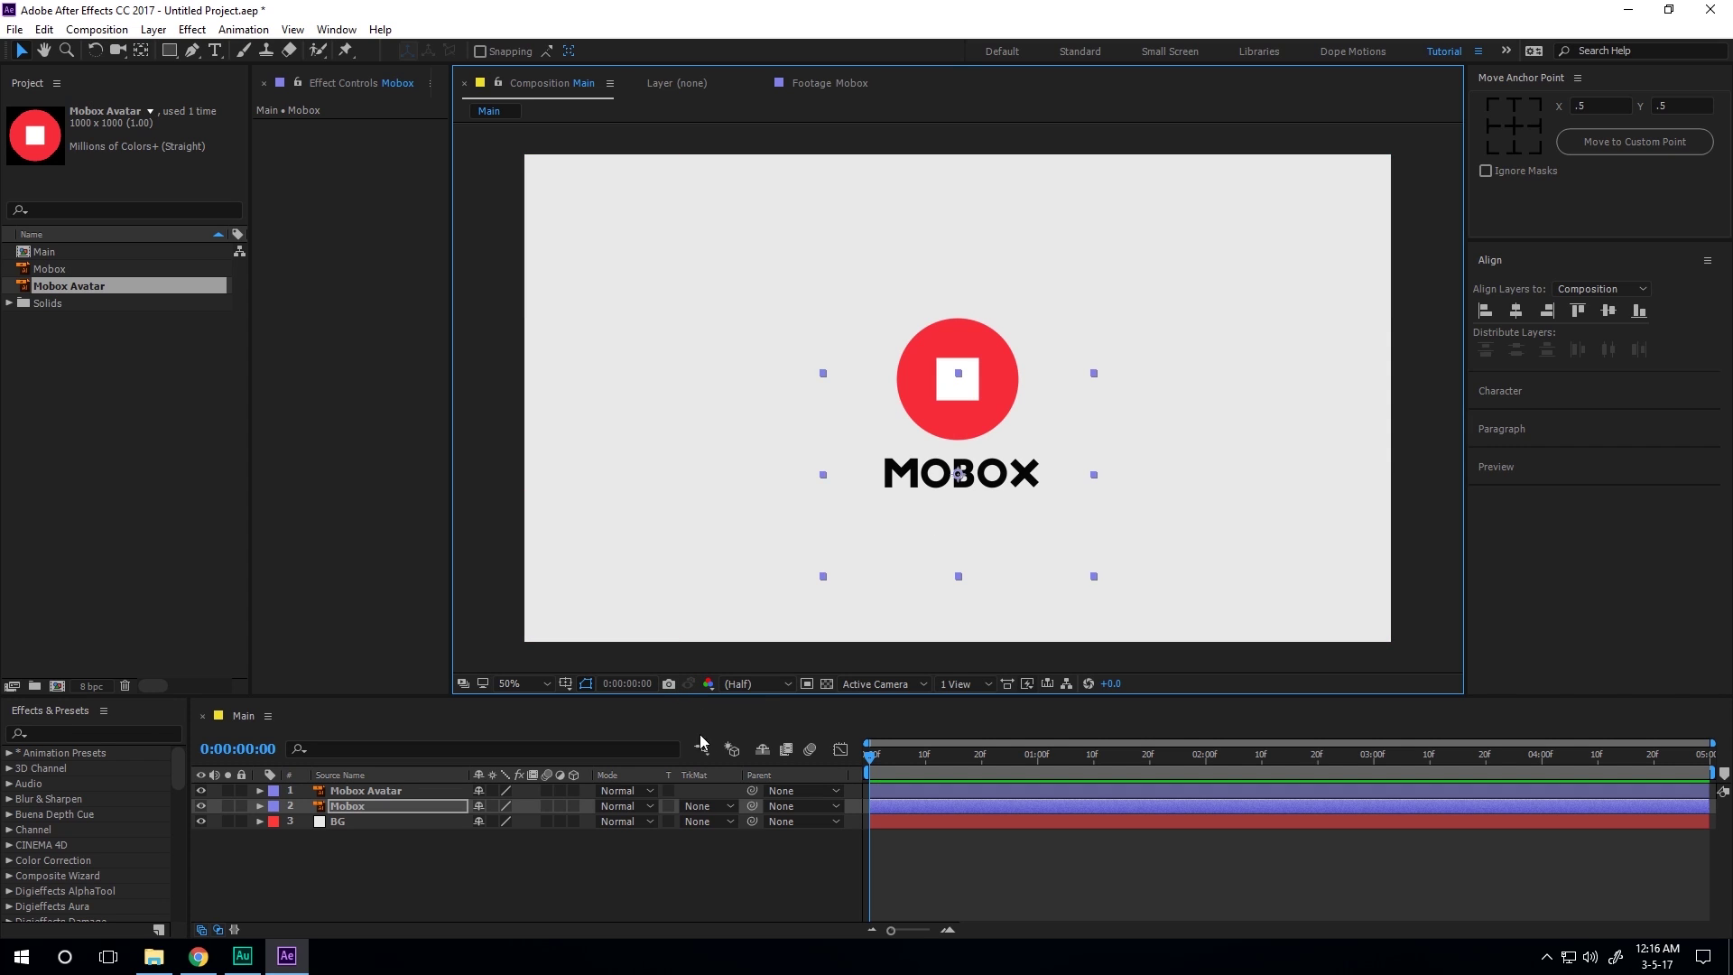
click(582, 840)
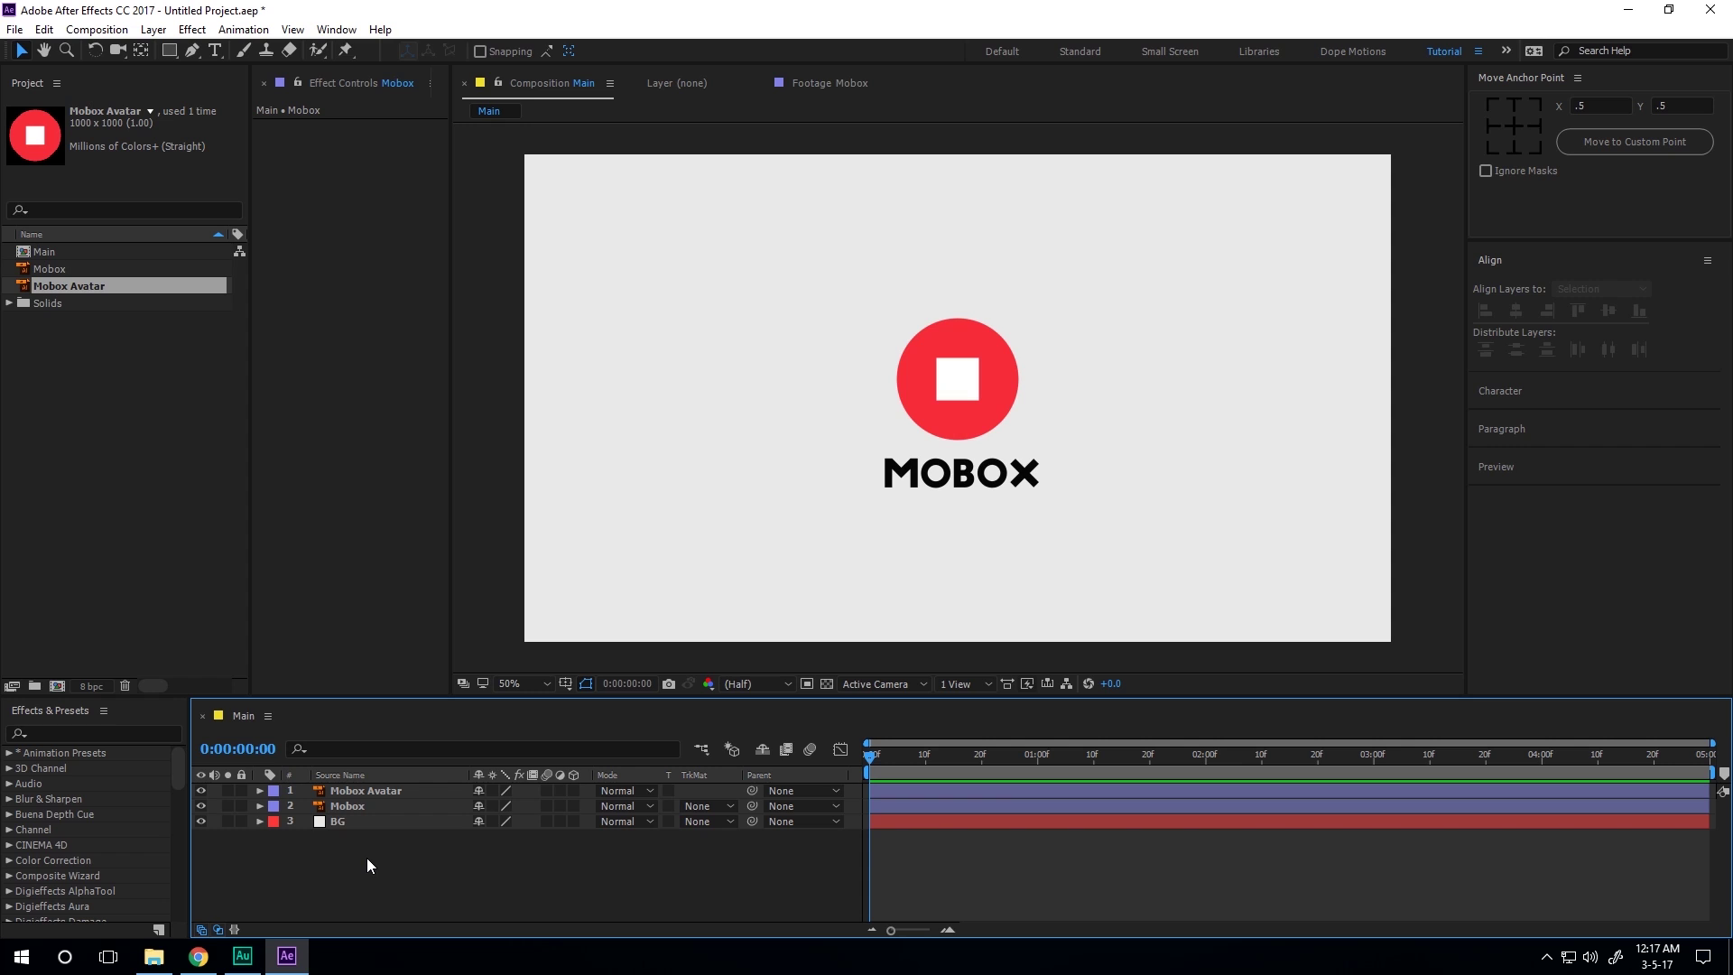
Create a 1920 x 1080 px solid layer named Stroke.
key(ctrl+y)
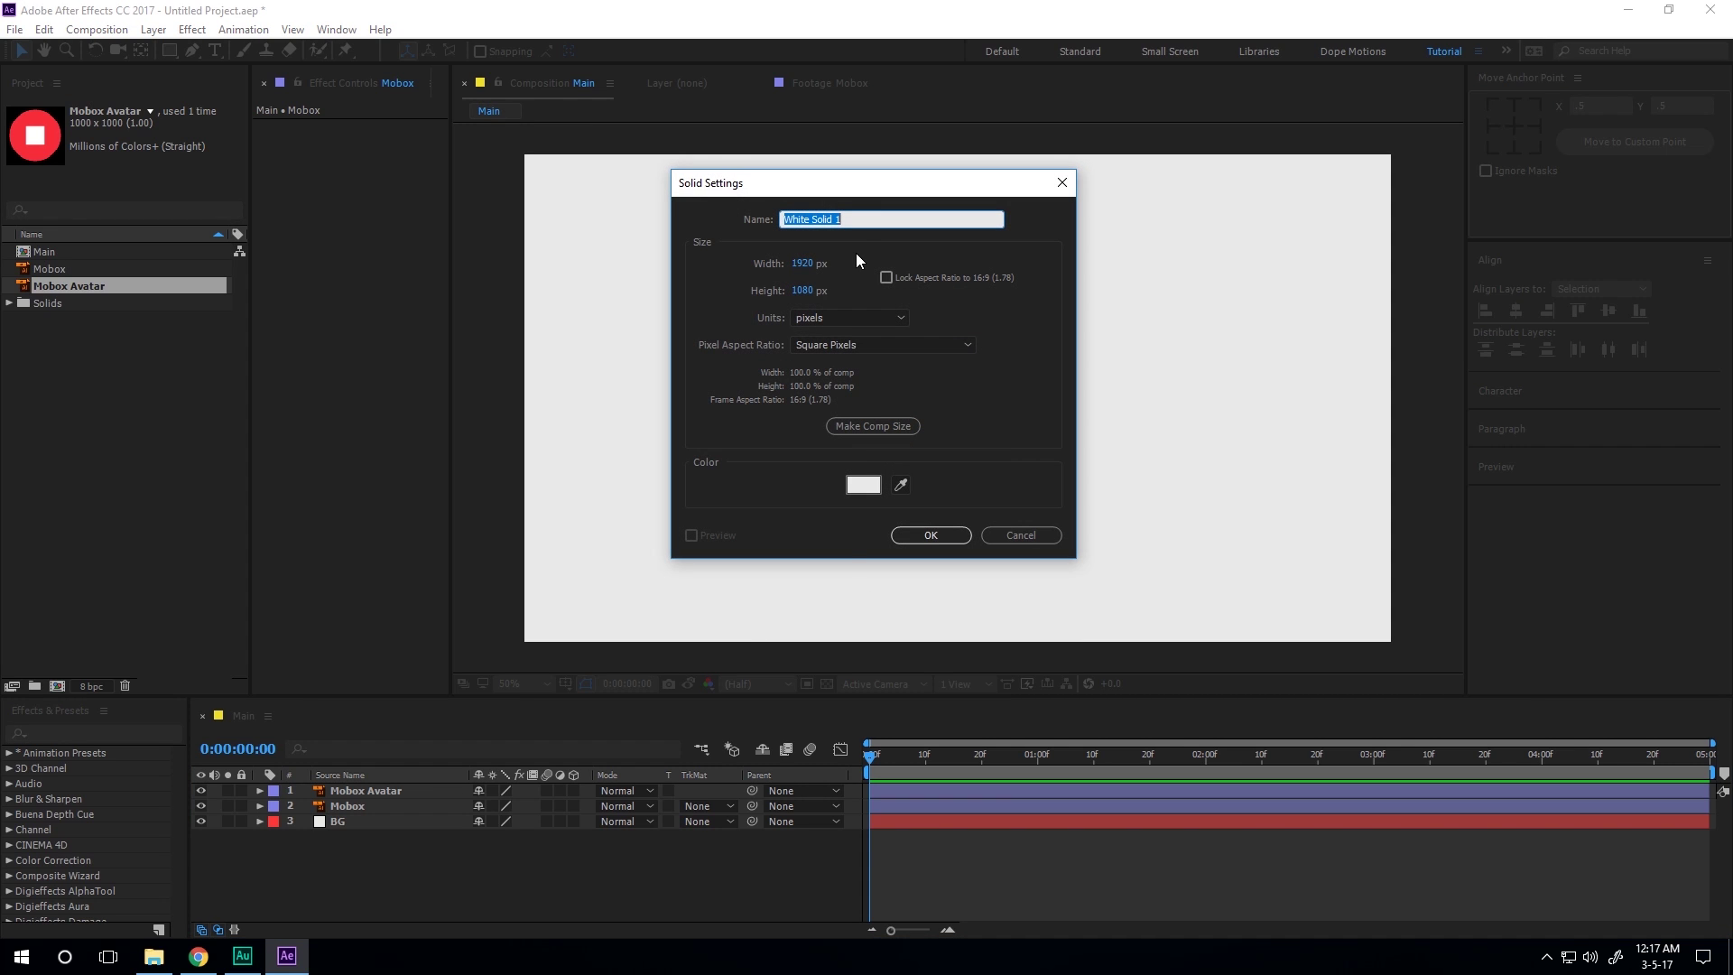
text(Stroke)
click(932, 538)
Apply the Trapcode 3D Stroke effect to the Stroke layer.
scroll(54, 839, down, 4)
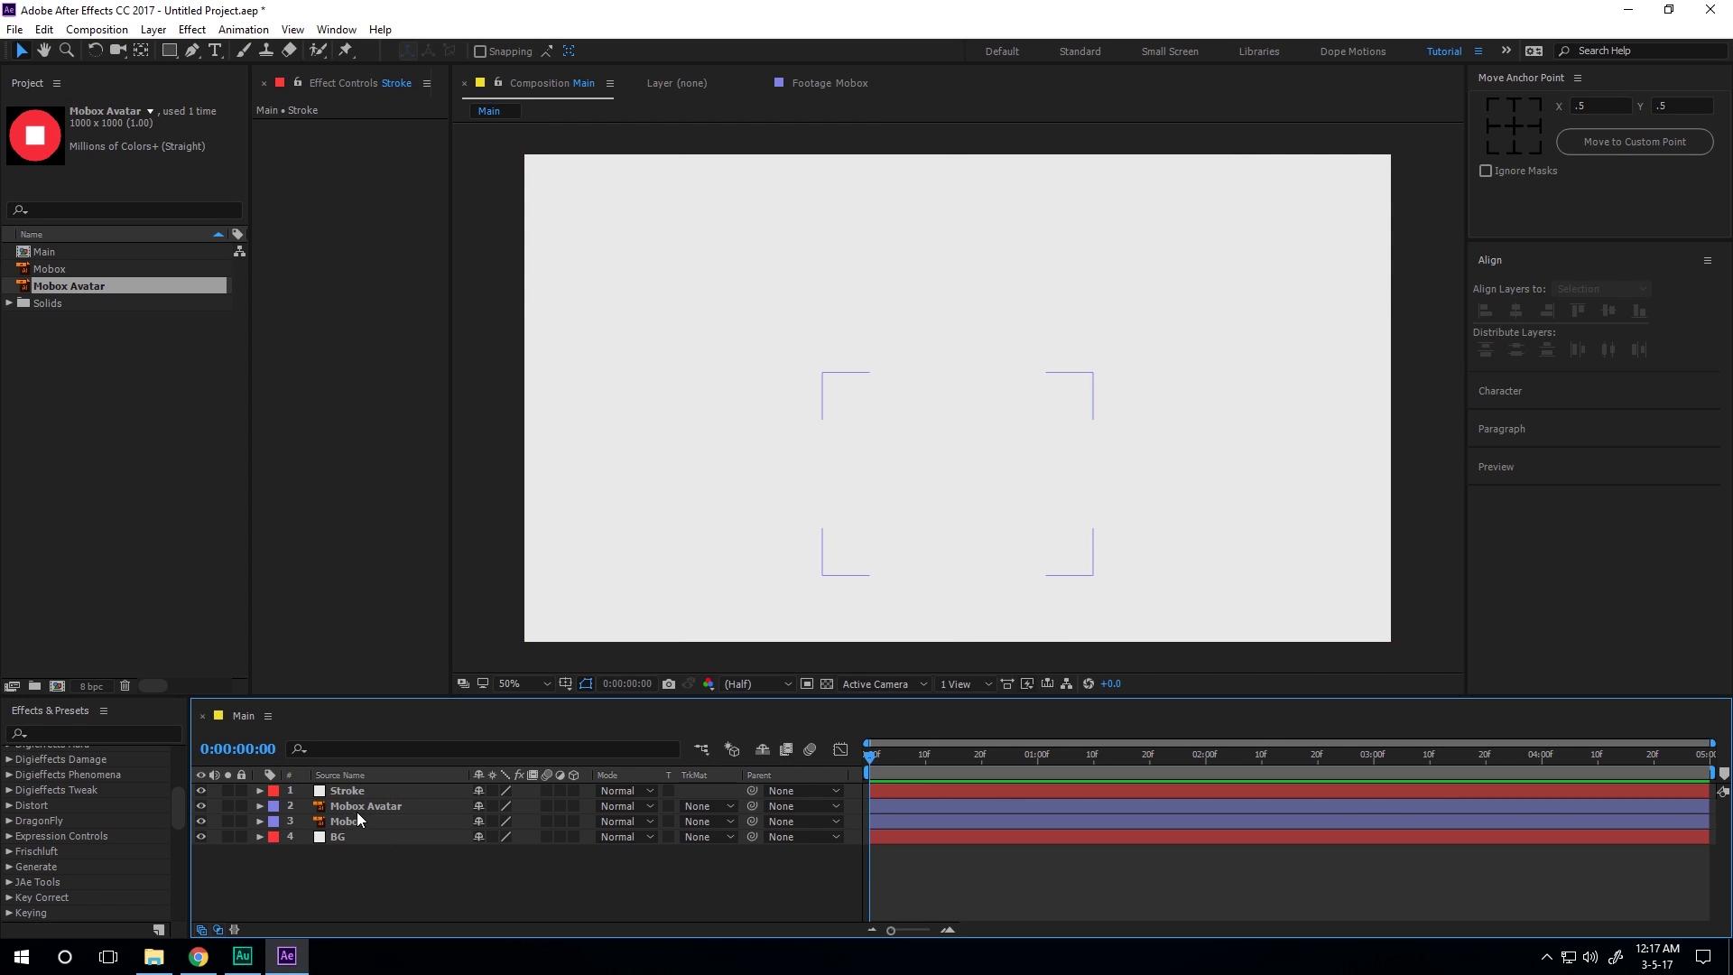
scroll(45, 843, down, 8)
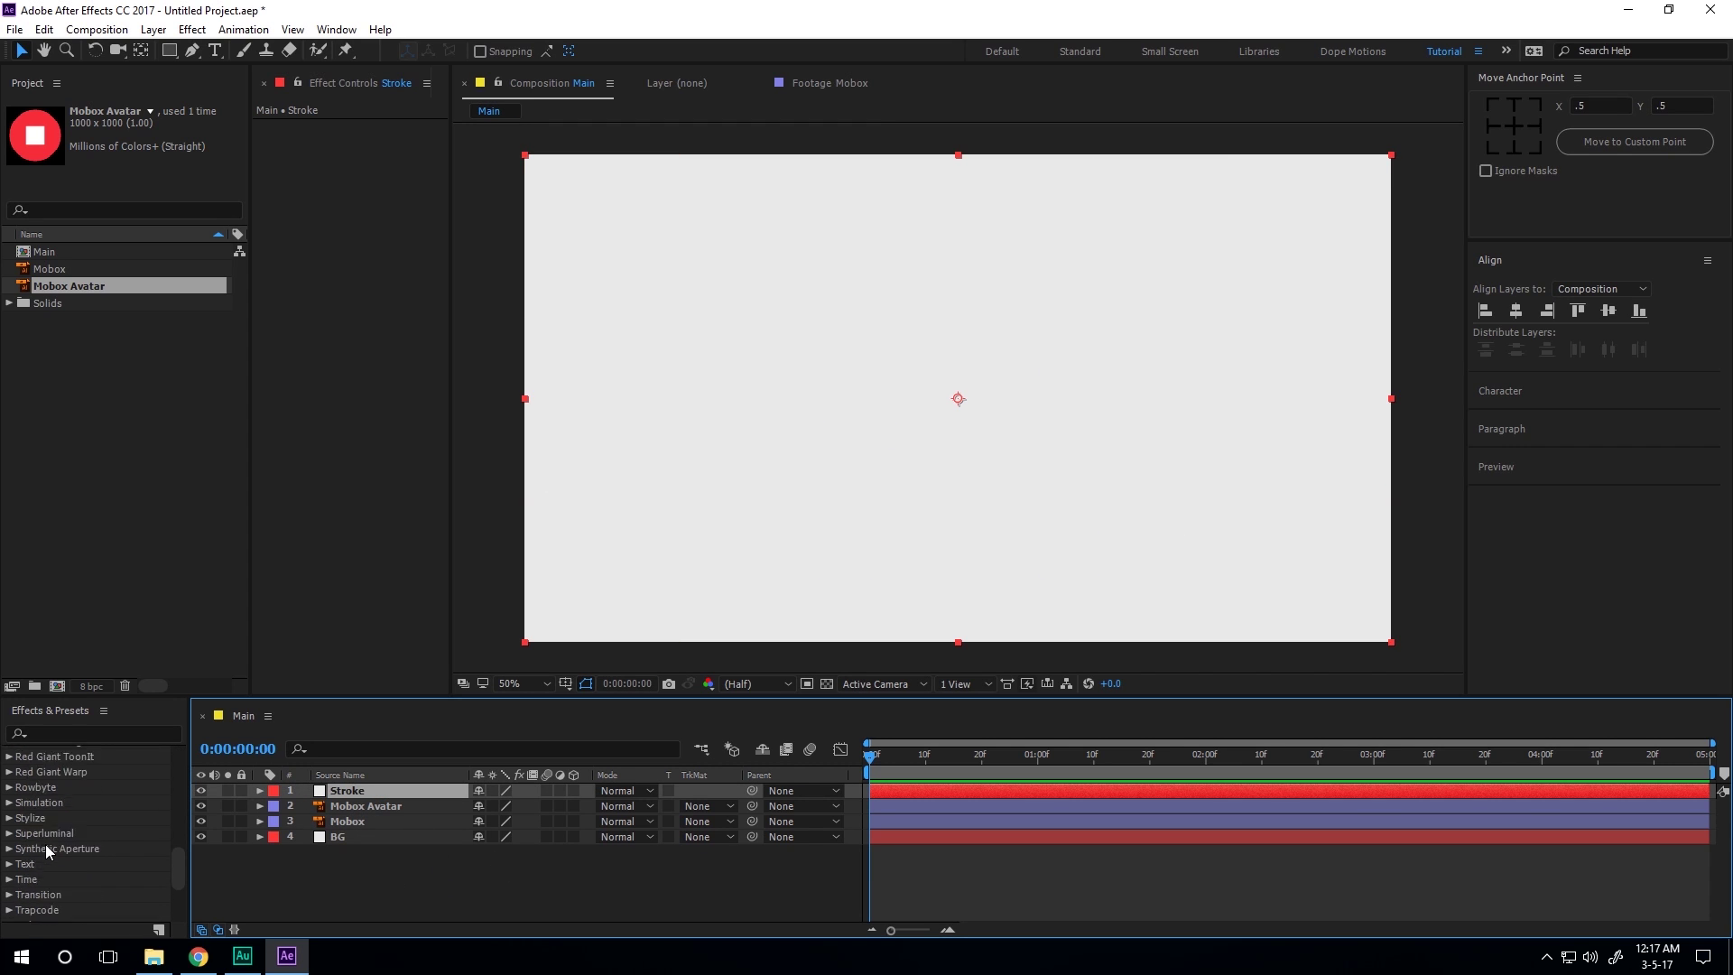
click(16, 868)
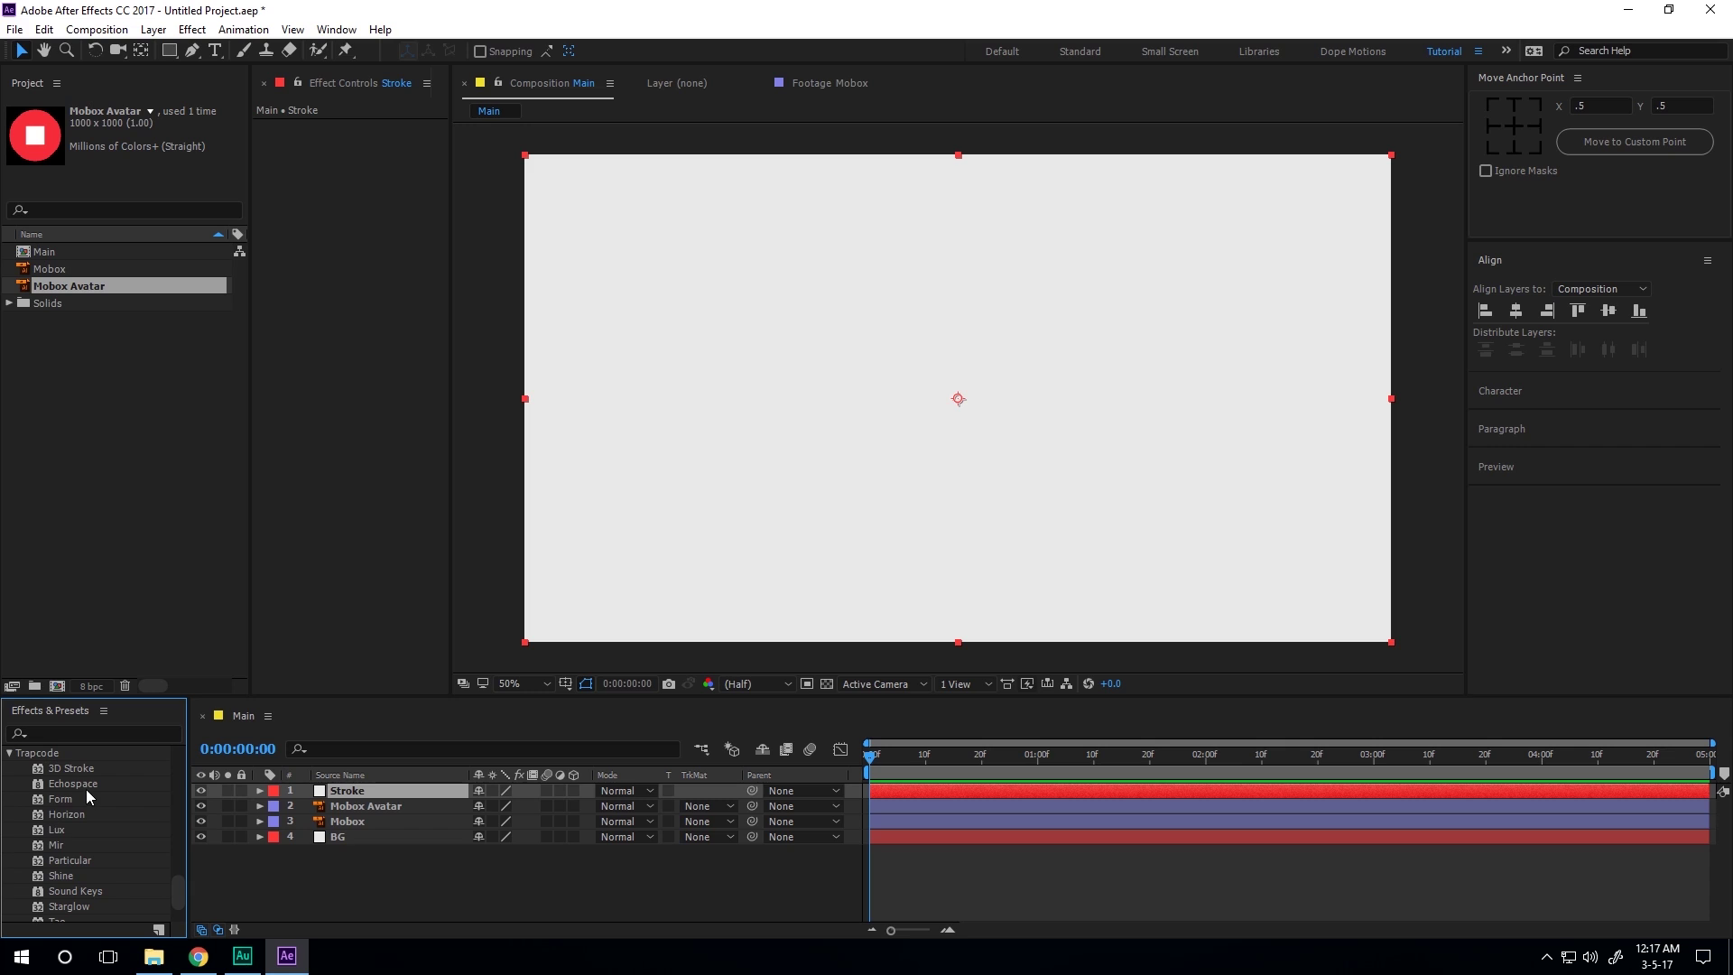
drag(73, 771, 370, 793)
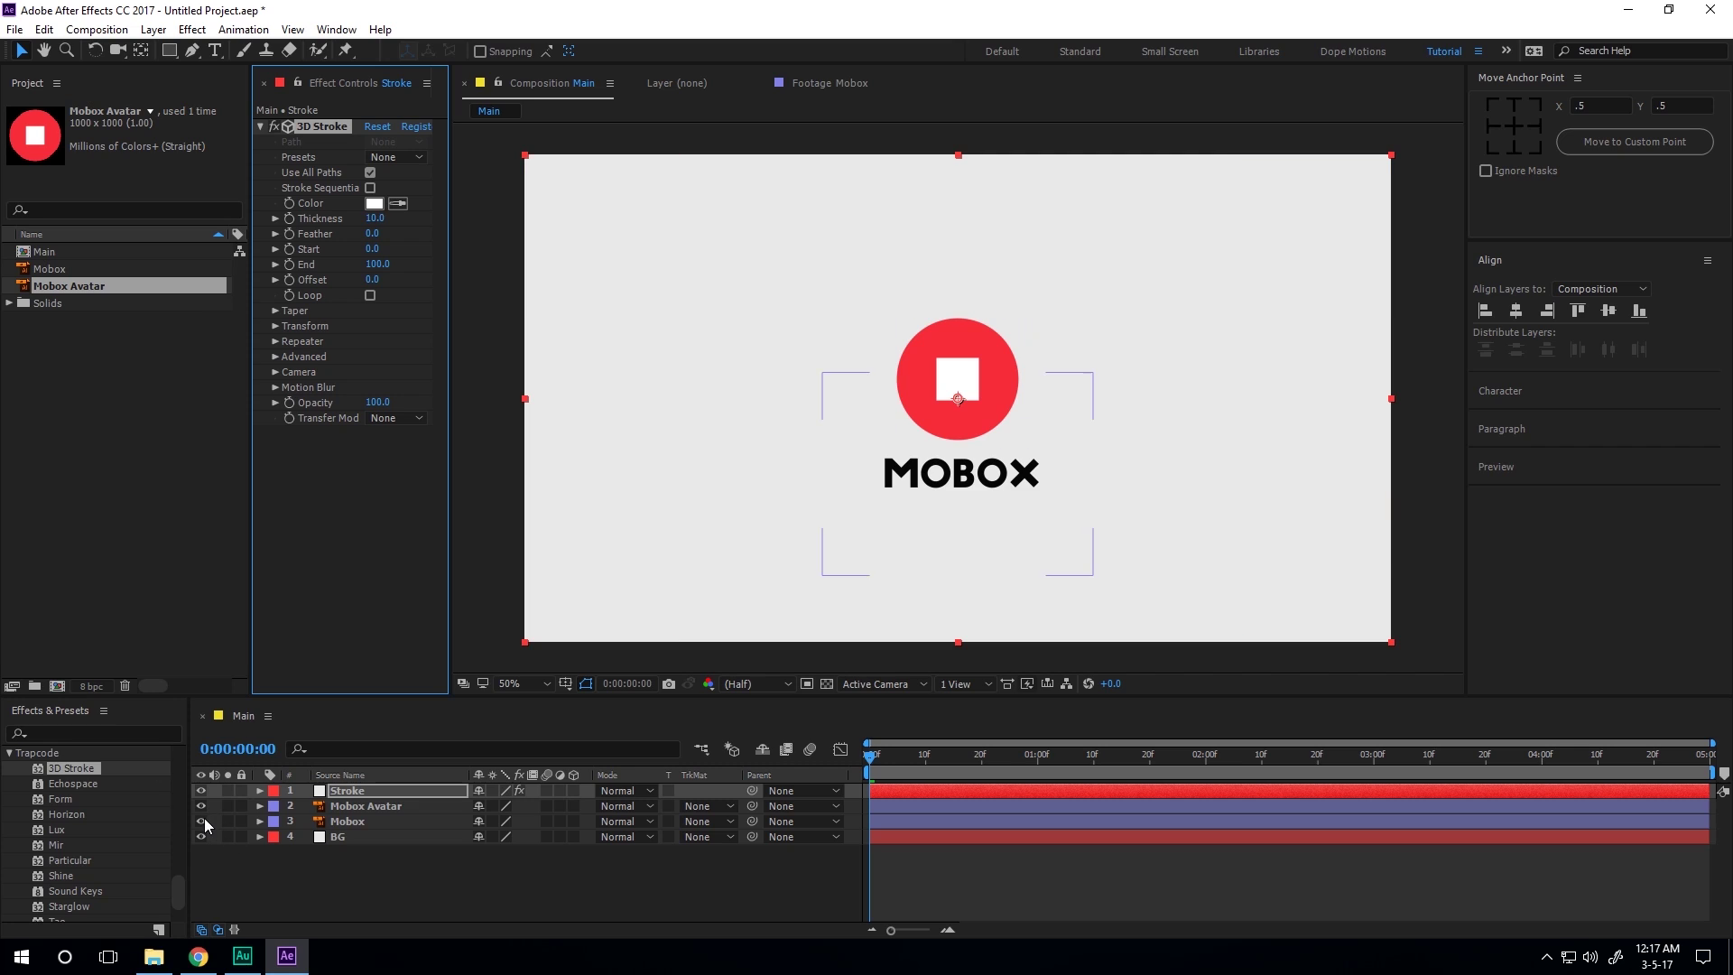
Hide the Mobox and BG layers, keeping Mobox Avatar visible as a reference, and activate the Pen tool for the Stroke layer.
drag(201, 805, 202, 839)
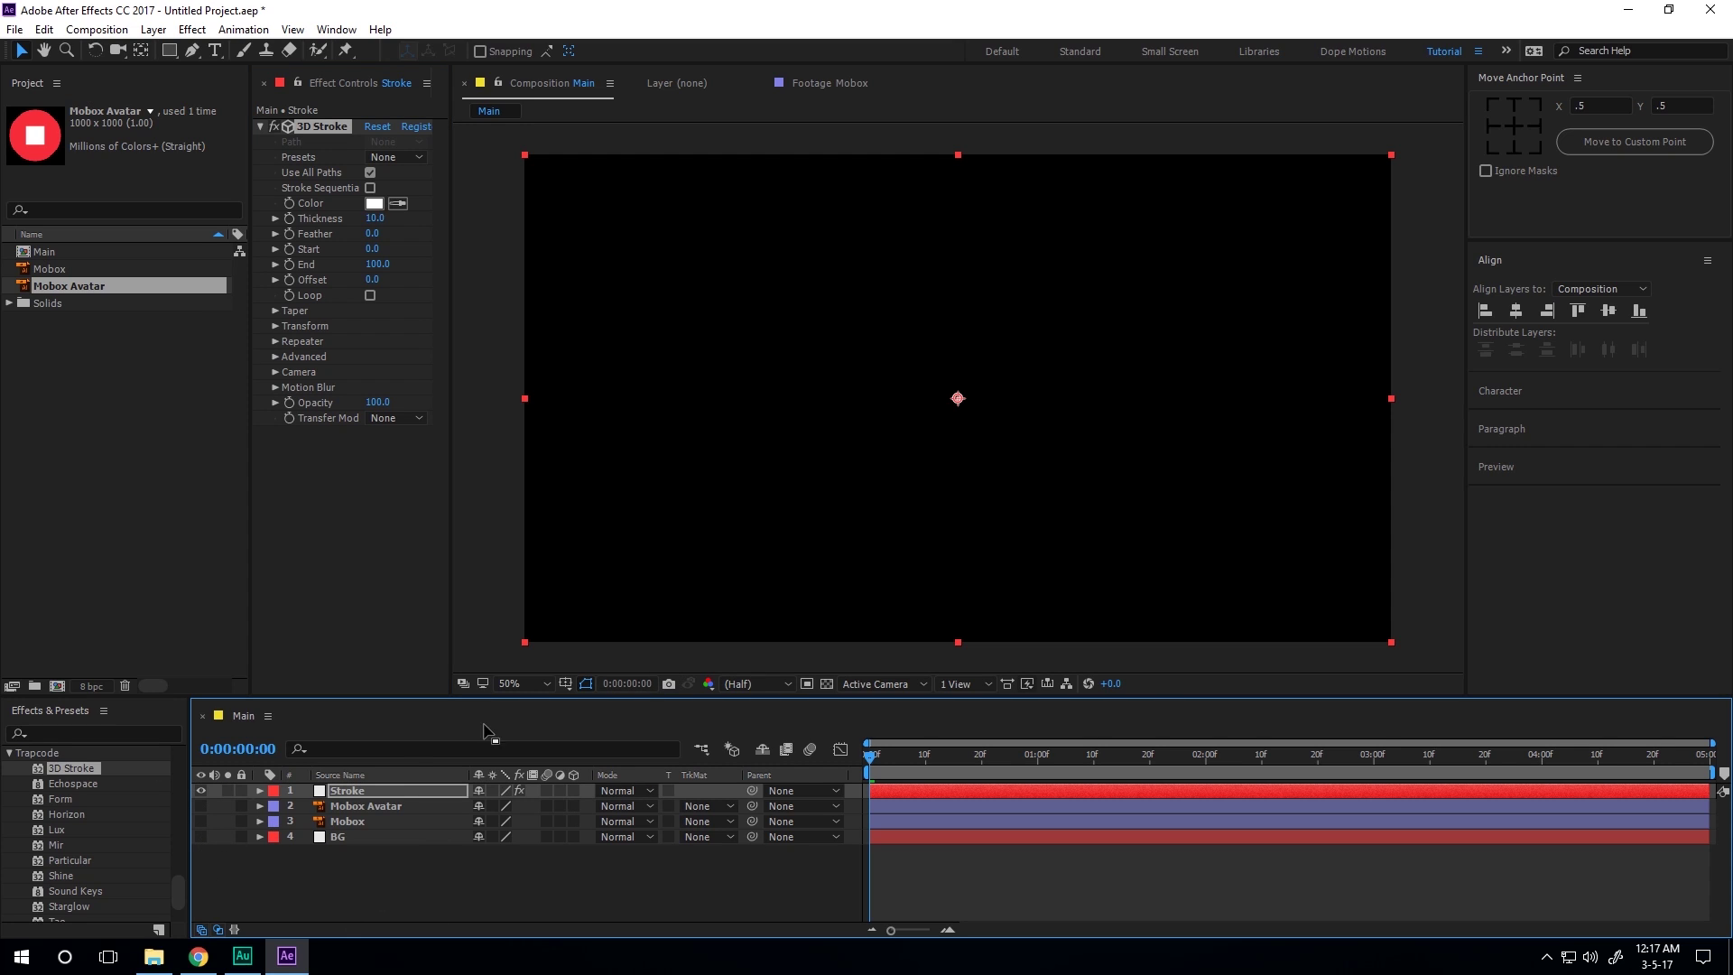
click(363, 790)
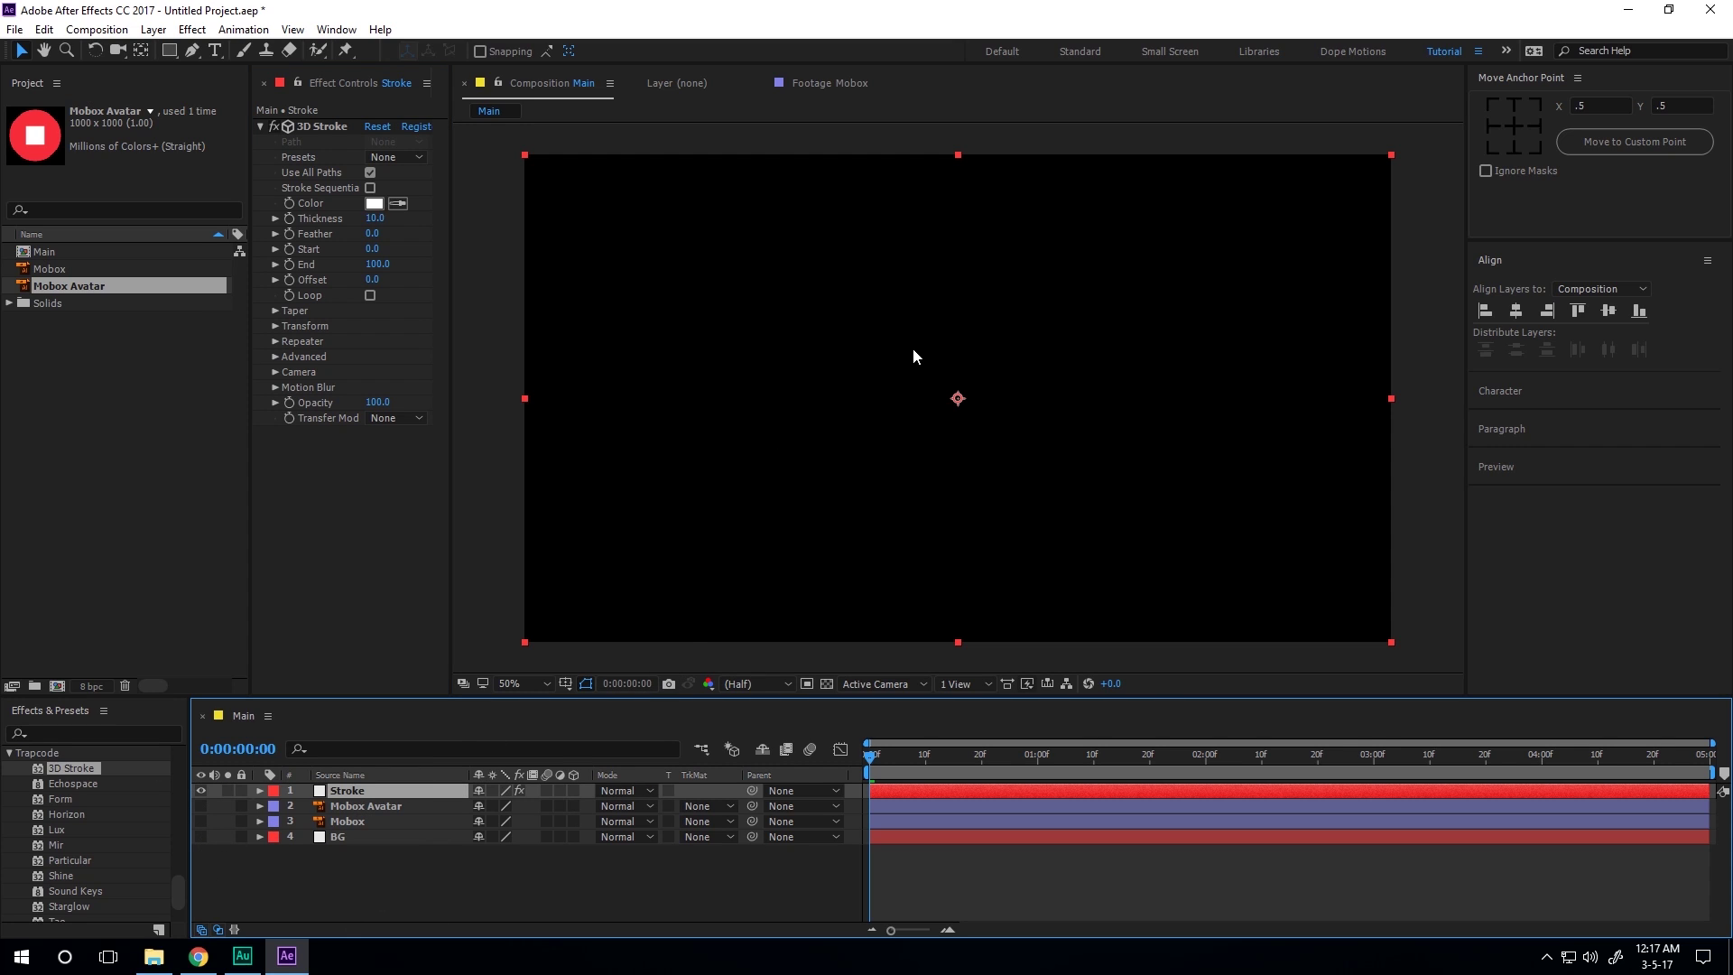
click(193, 49)
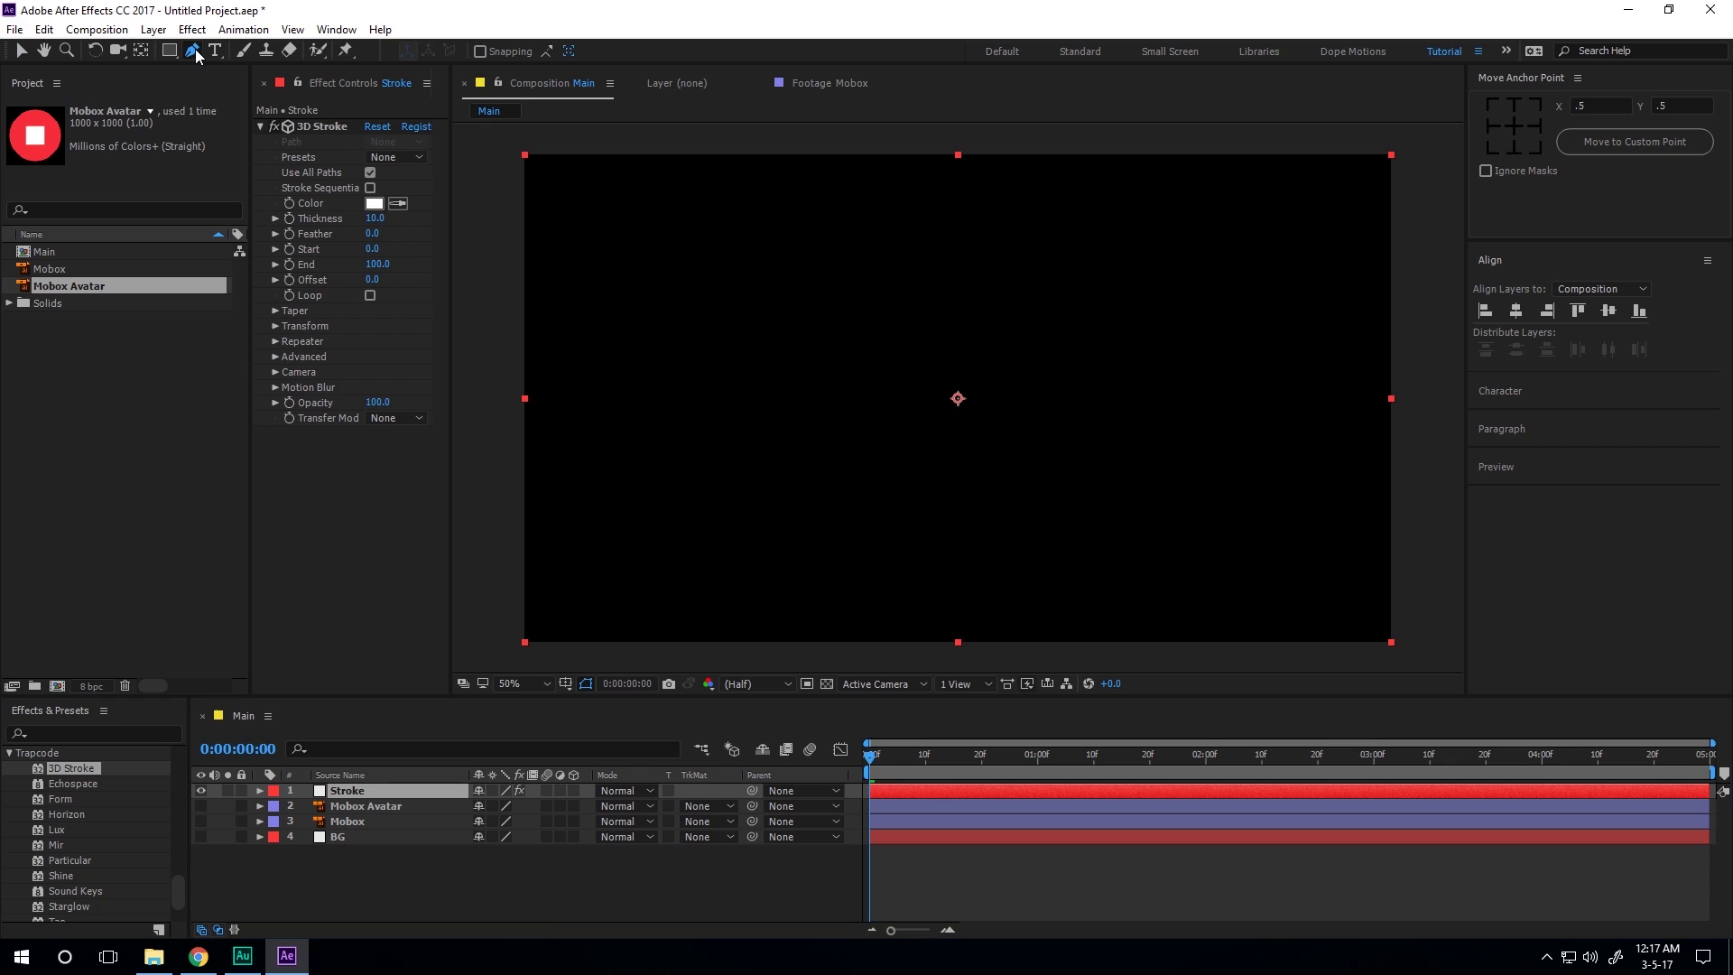
click(200, 806)
Draw an open three-point curved mask on the Stroke layer, running from the circle's upper-left edge across it to its lower-right edge.
scroll(943, 343, up, 4)
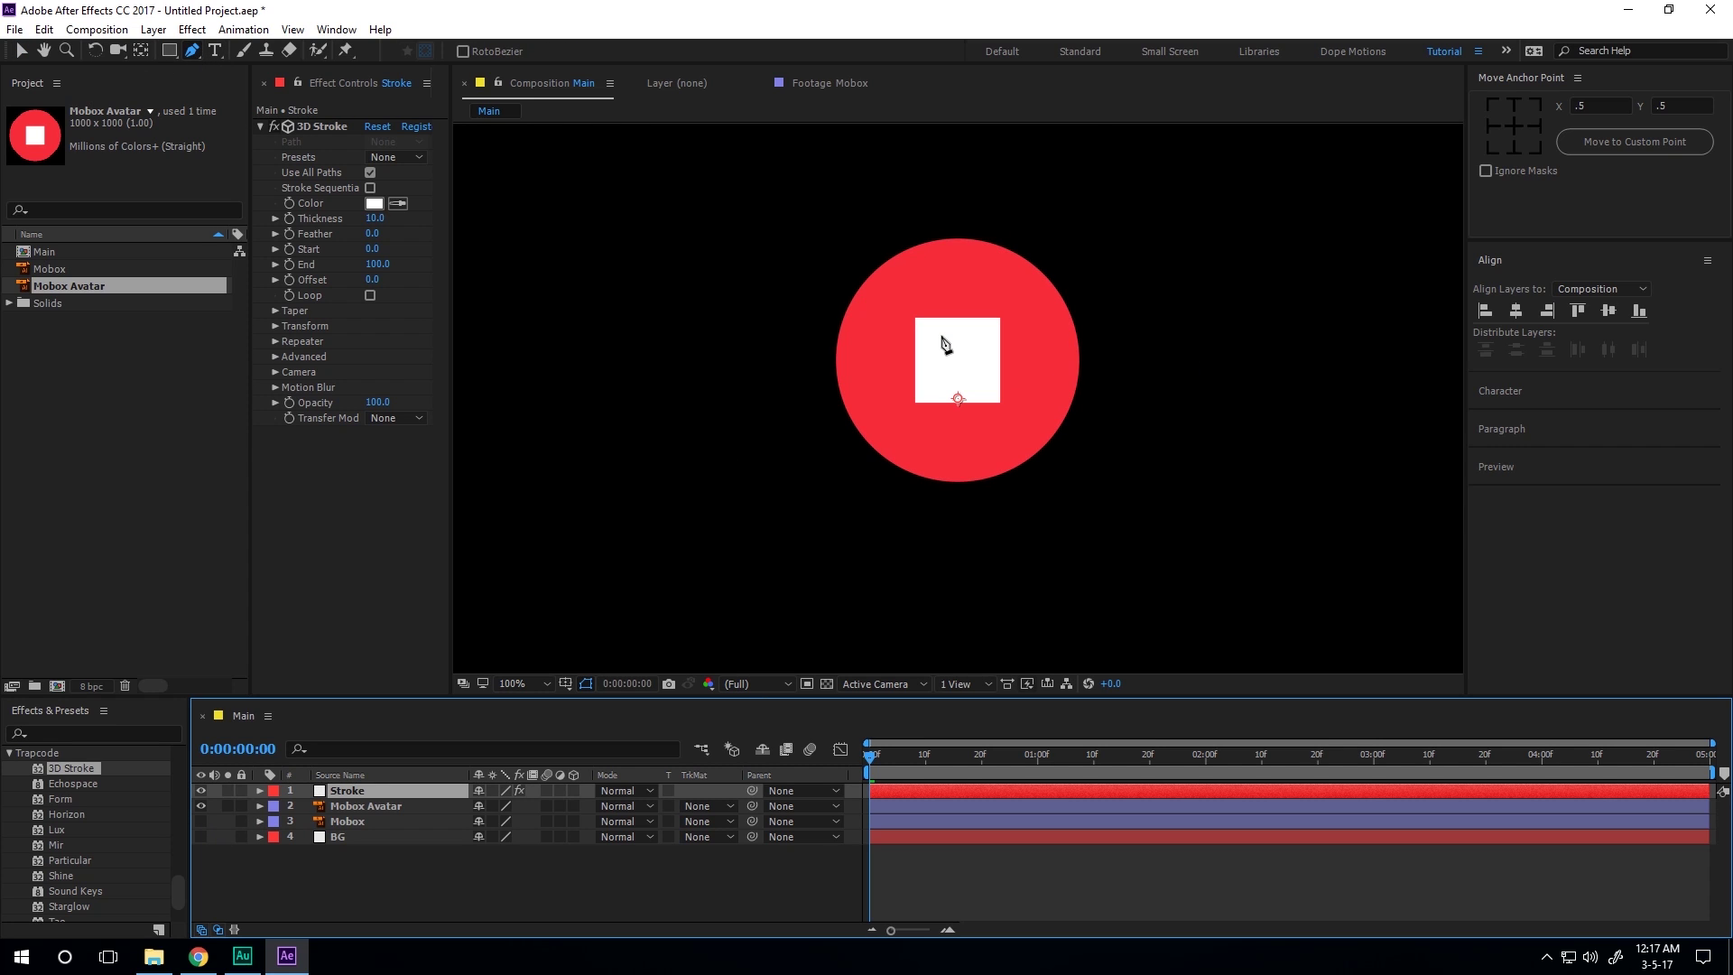
drag(917, 387, 908, 425)
key(g)
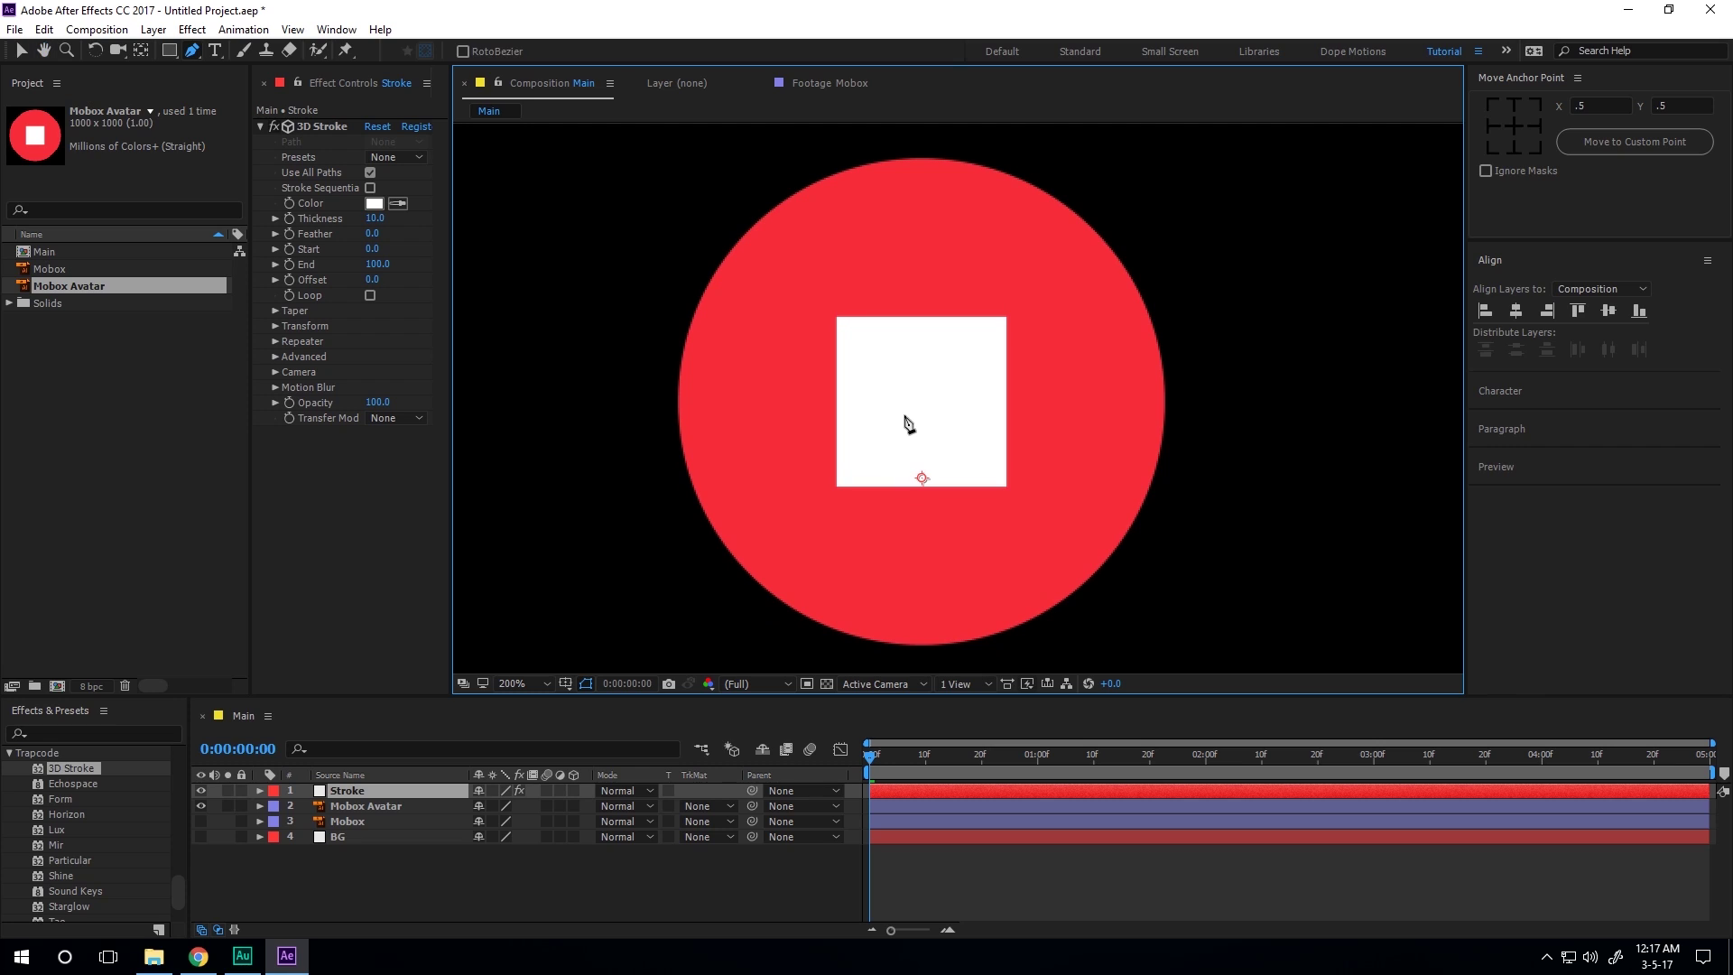
key(comma)
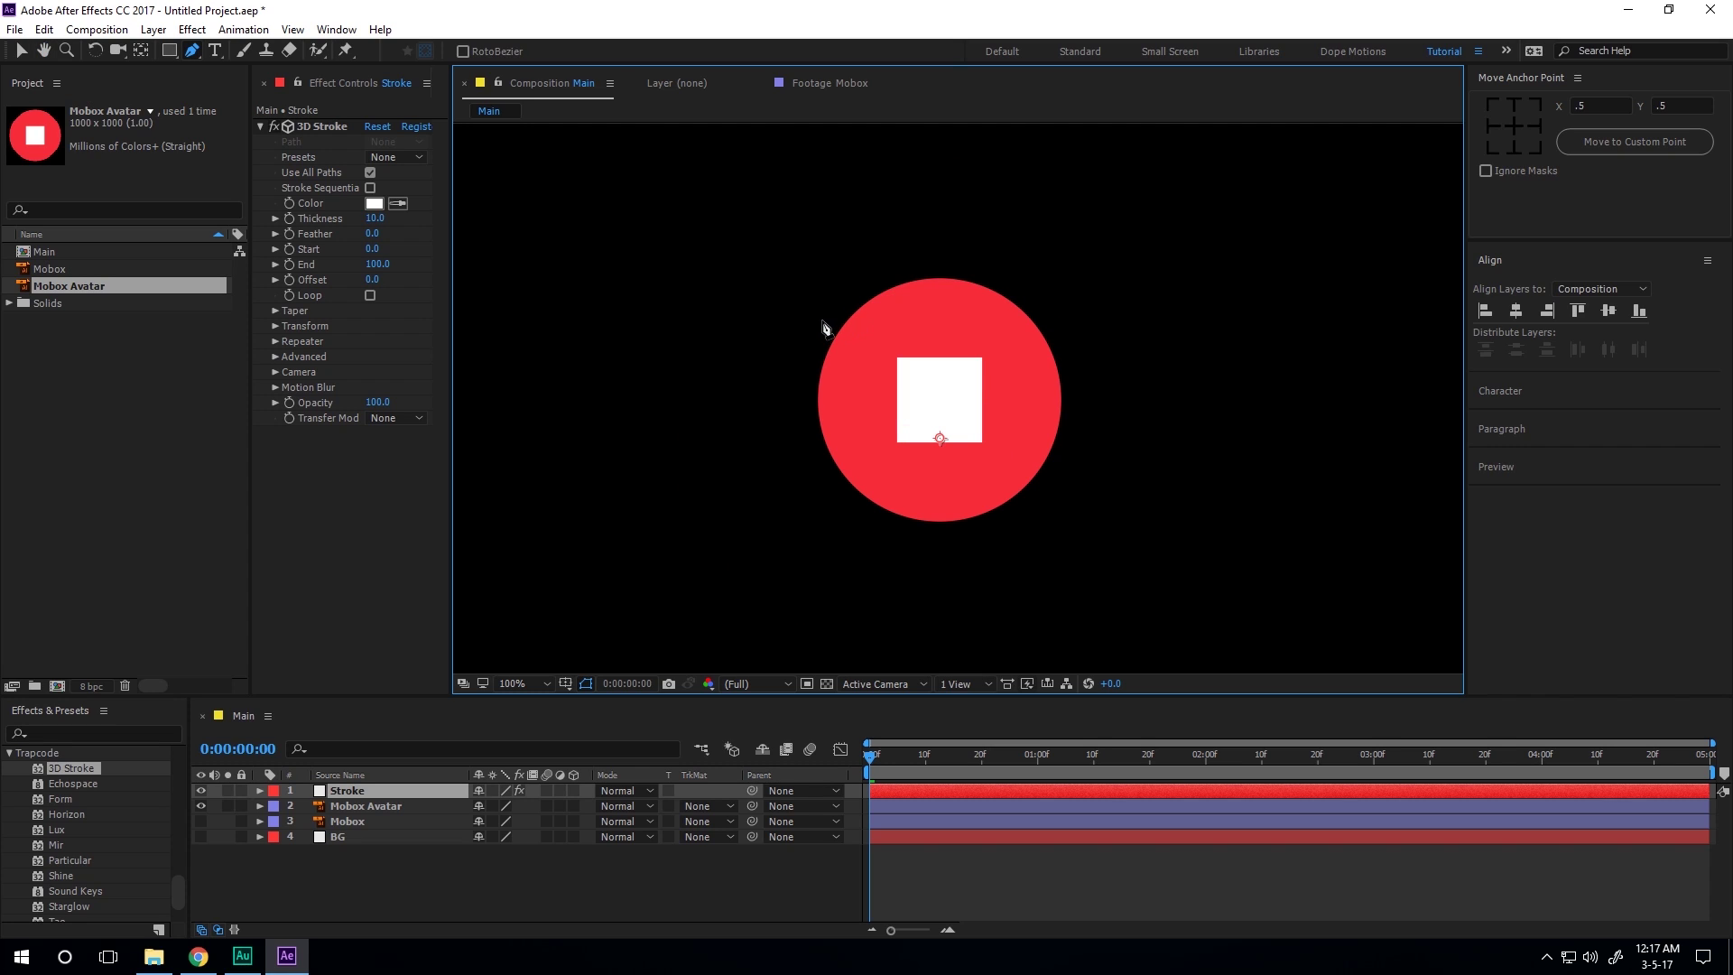
drag(820, 320, 800, 321)
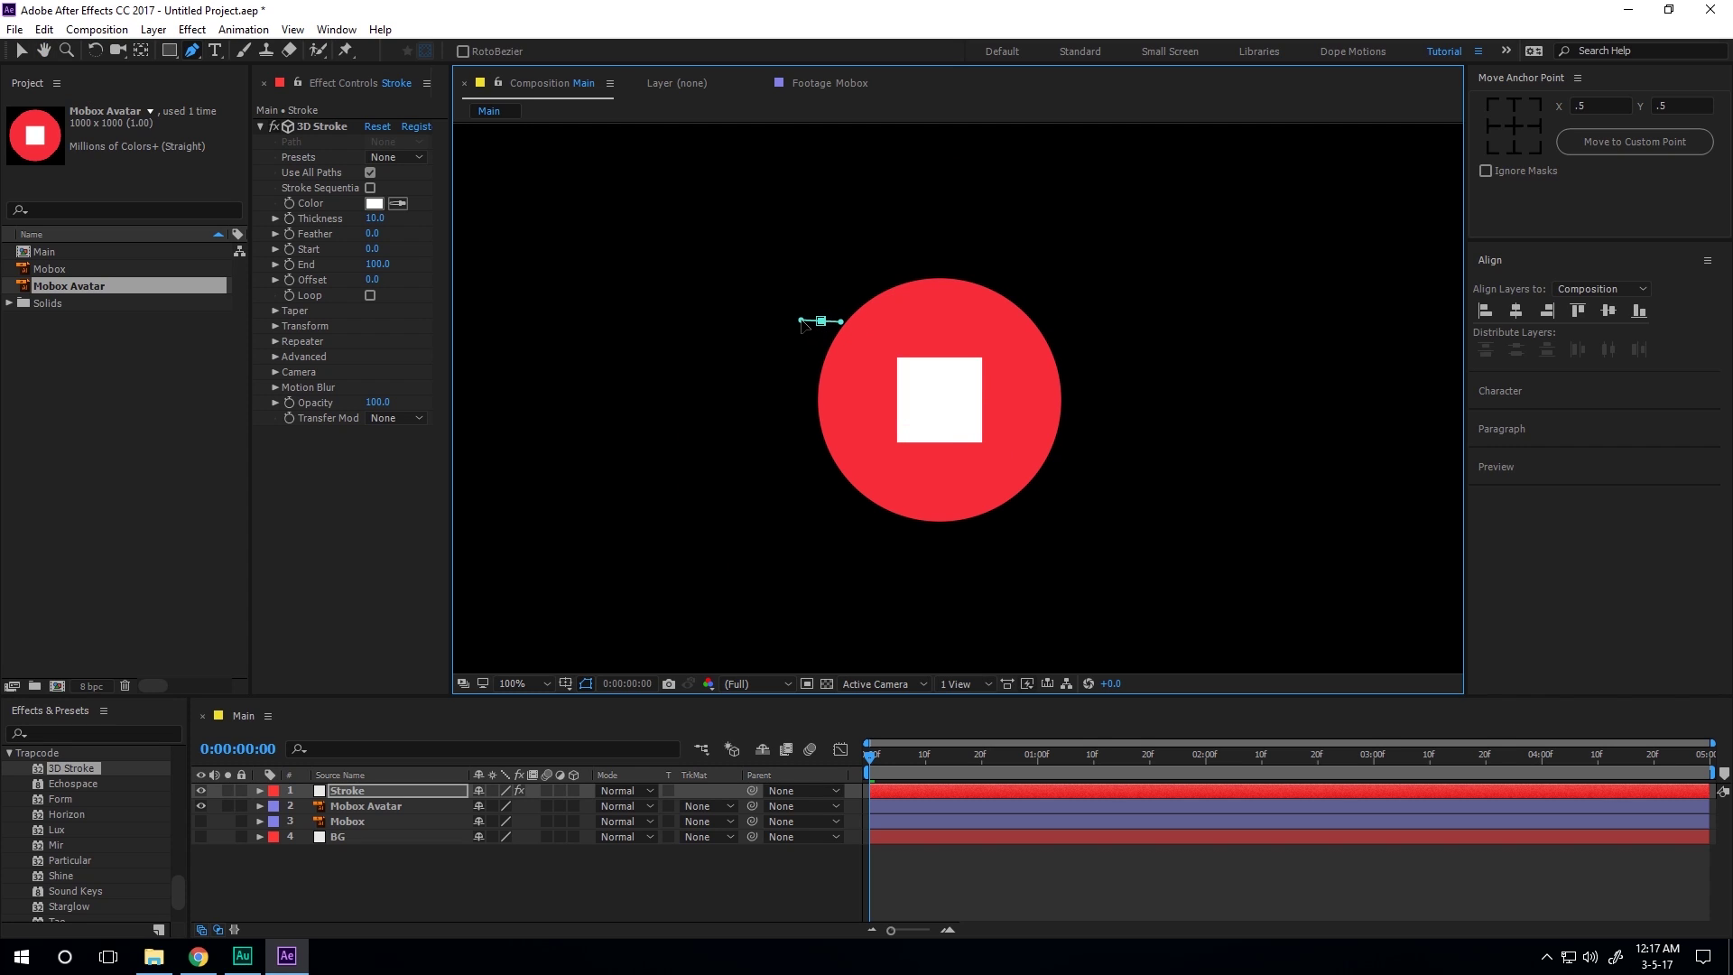
drag(866, 401, 930, 444)
drag(1066, 447, 1053, 414)
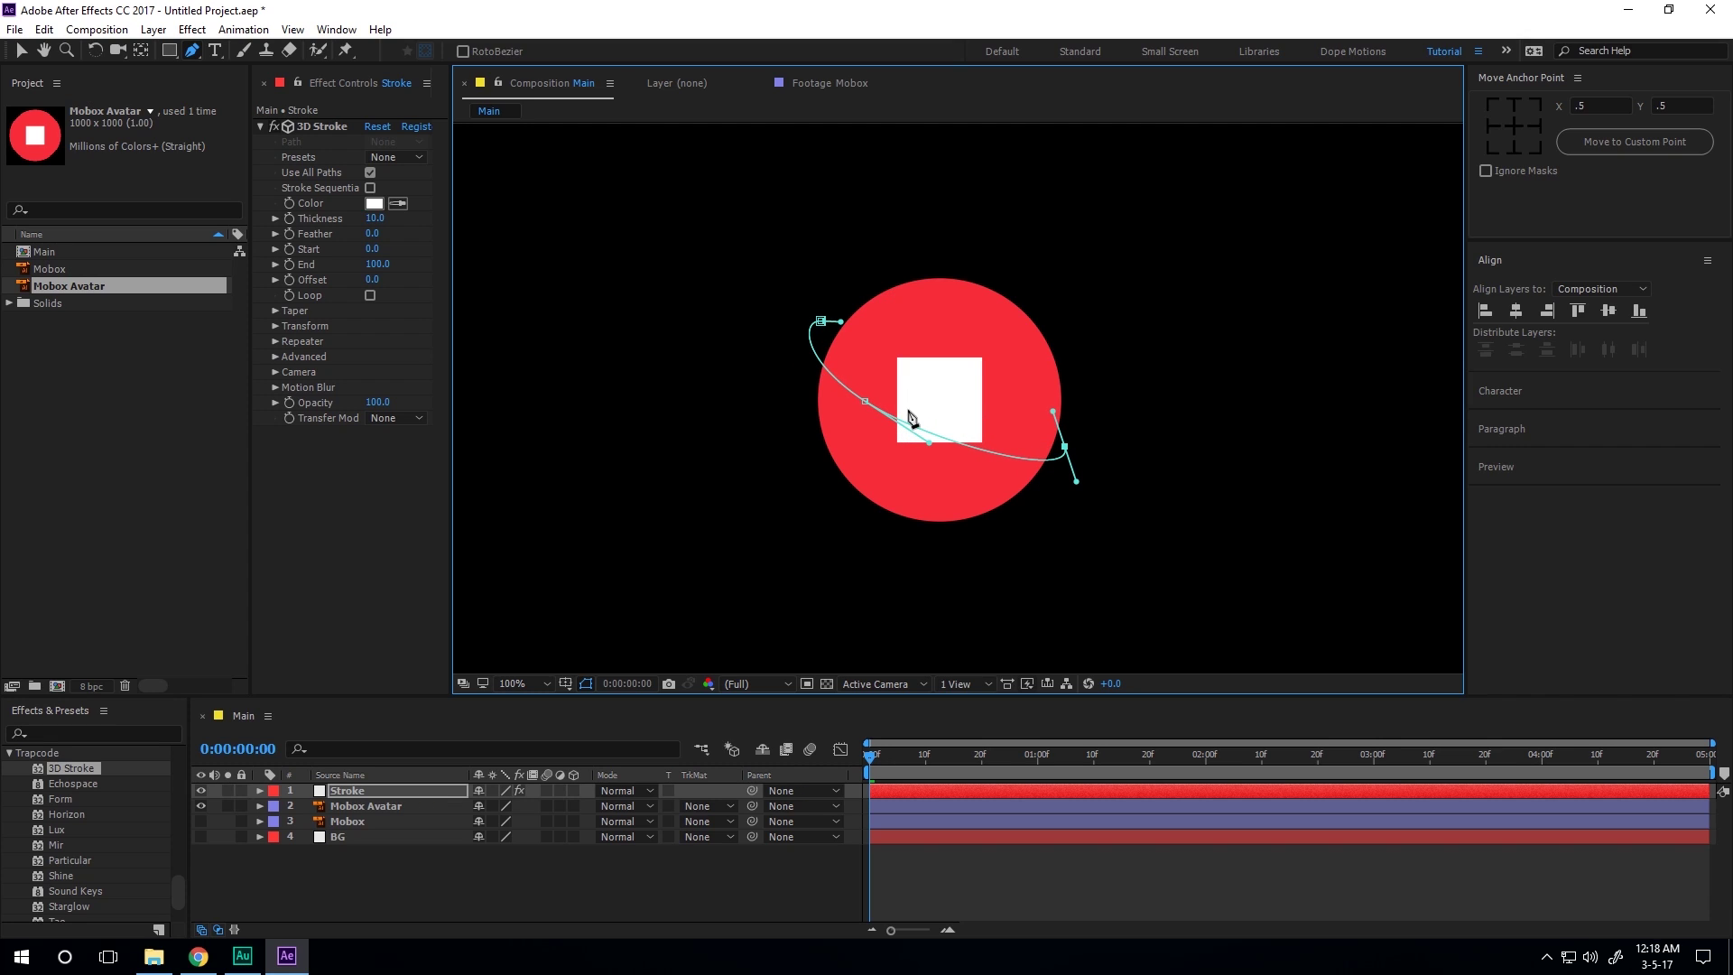
Smooth the mask curve by shifting its middle point down near the white square's lower-left corner and lengthening its handles.
drag(867, 405, 990, 482)
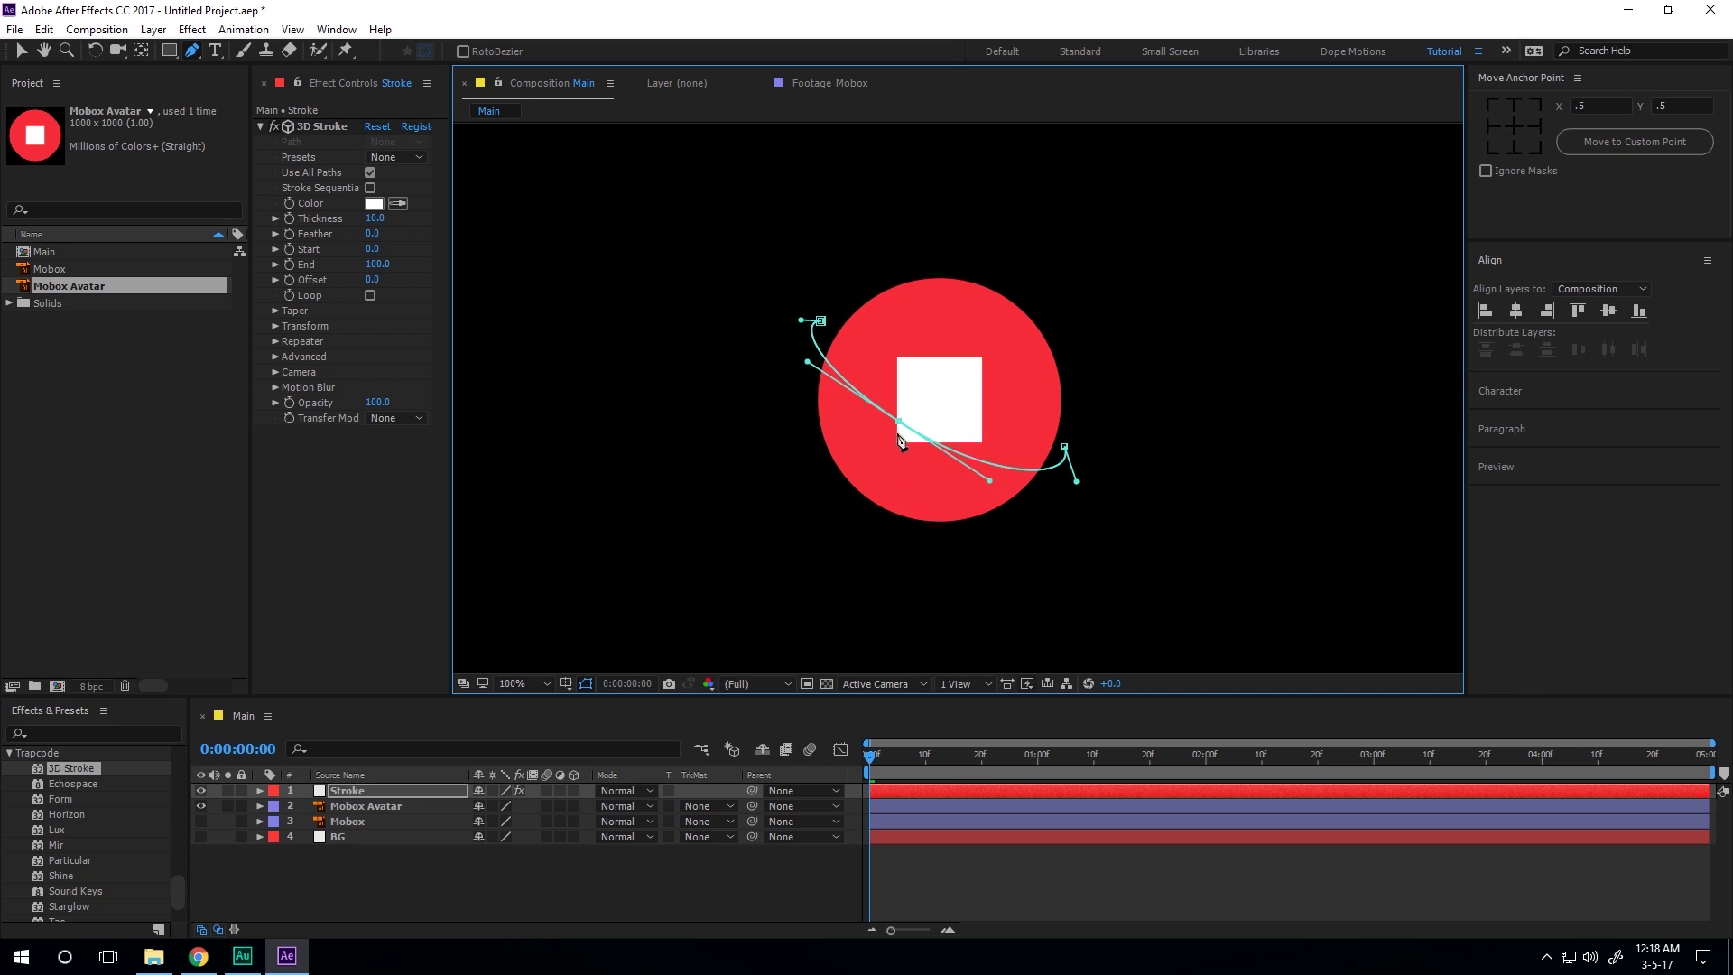
drag(899, 422, 893, 431)
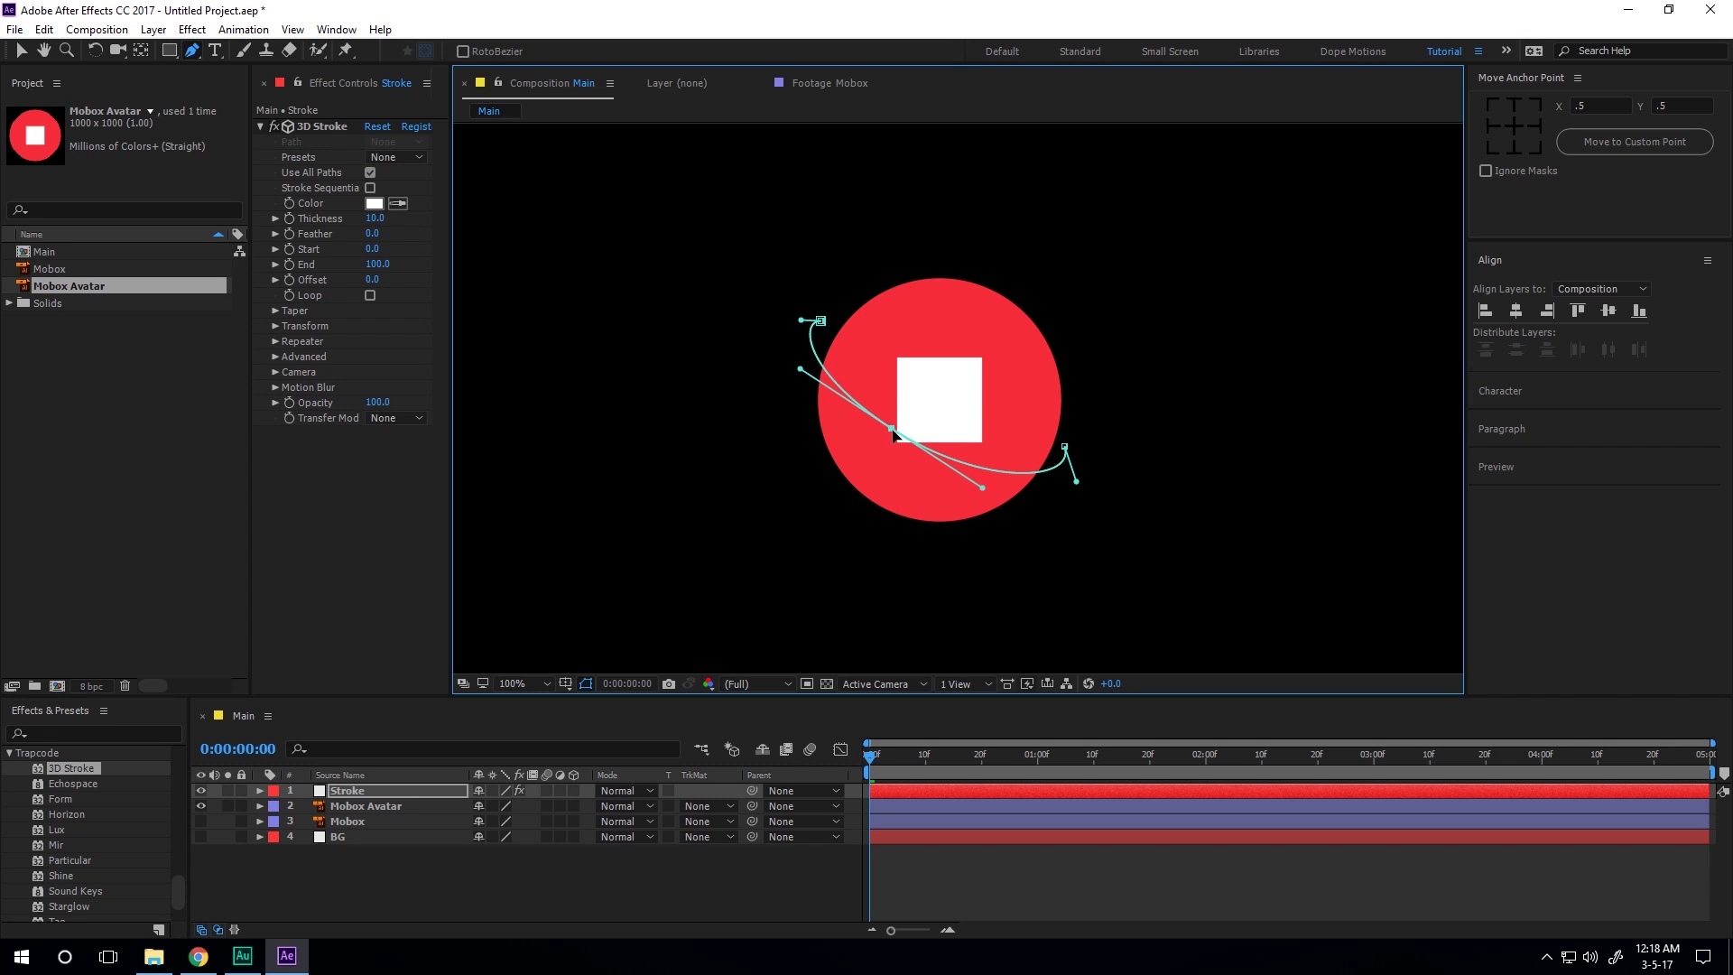
click(603, 879)
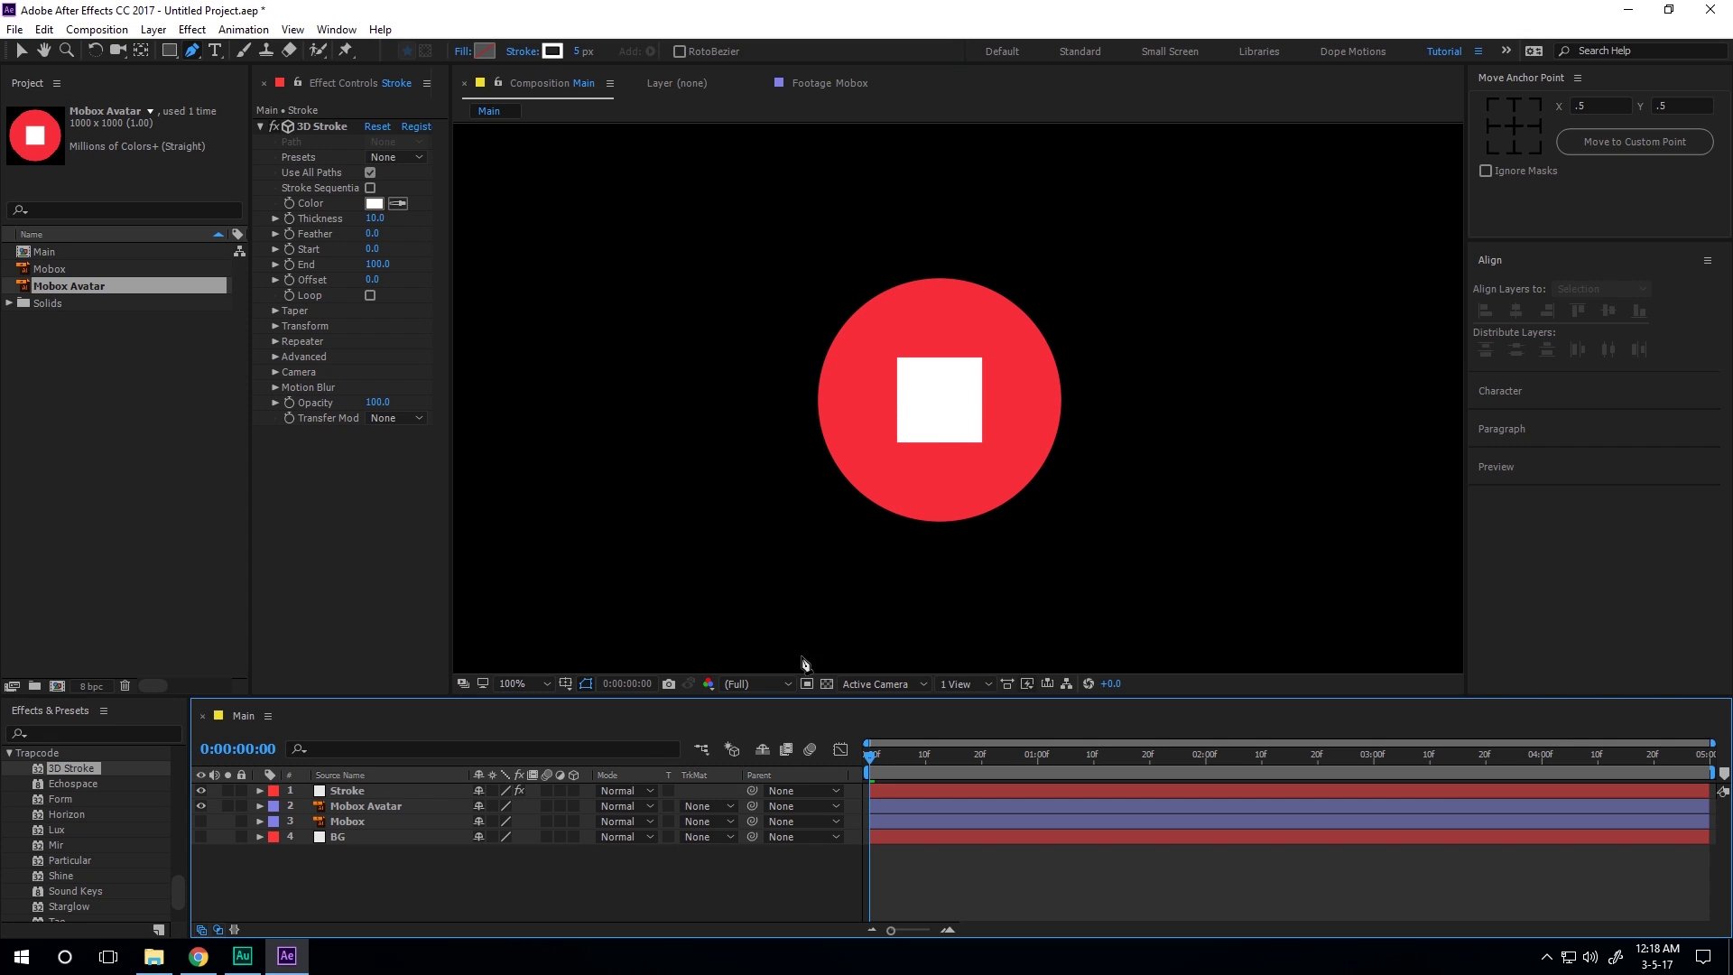
click(392, 793)
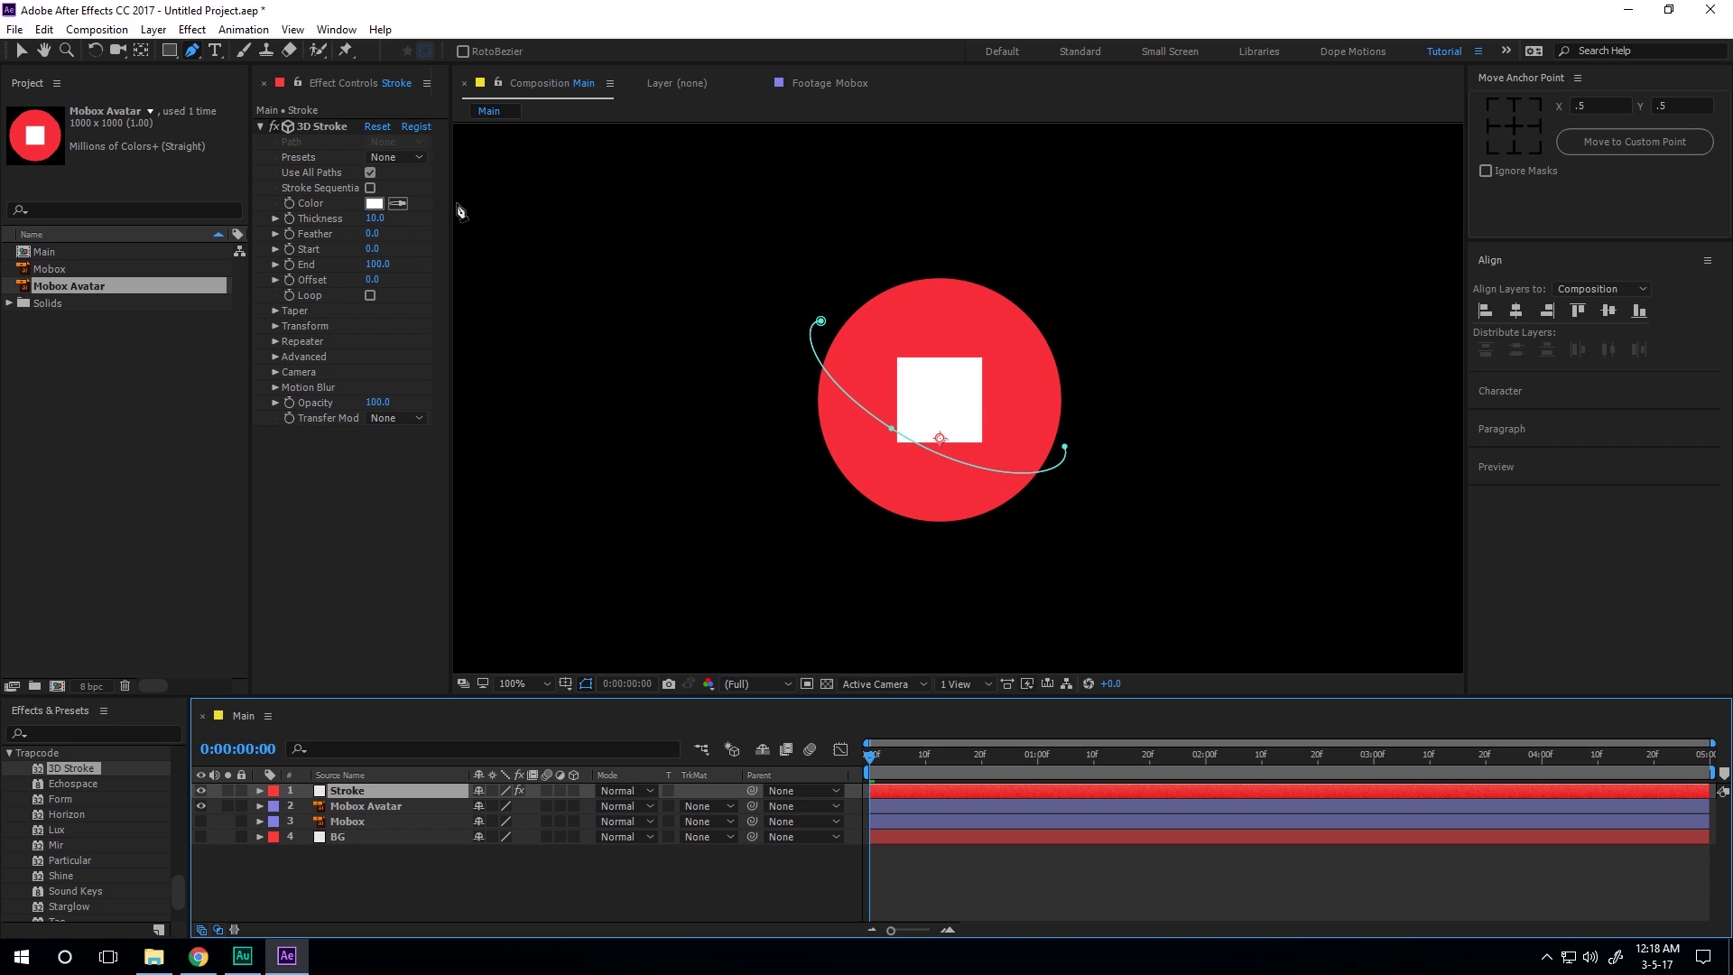
Try the Basic Square preset on the 3D Stroke effect, and return the preset to None.
drag(459, 212, 584, 206)
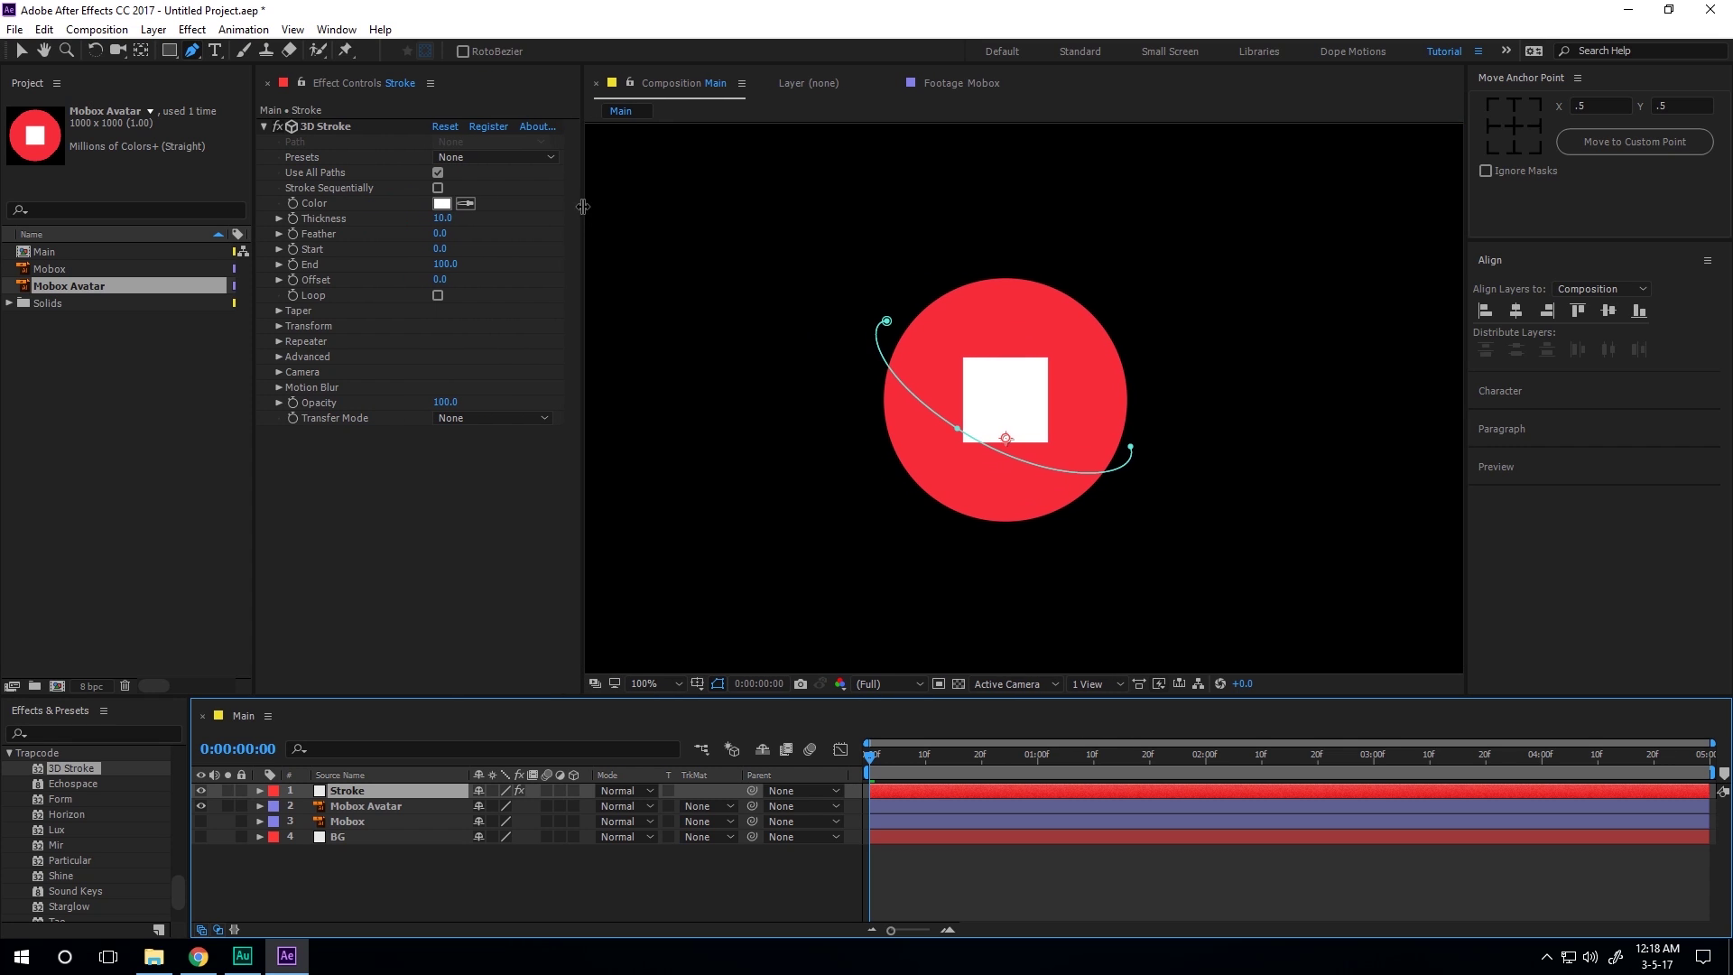
click(466, 157)
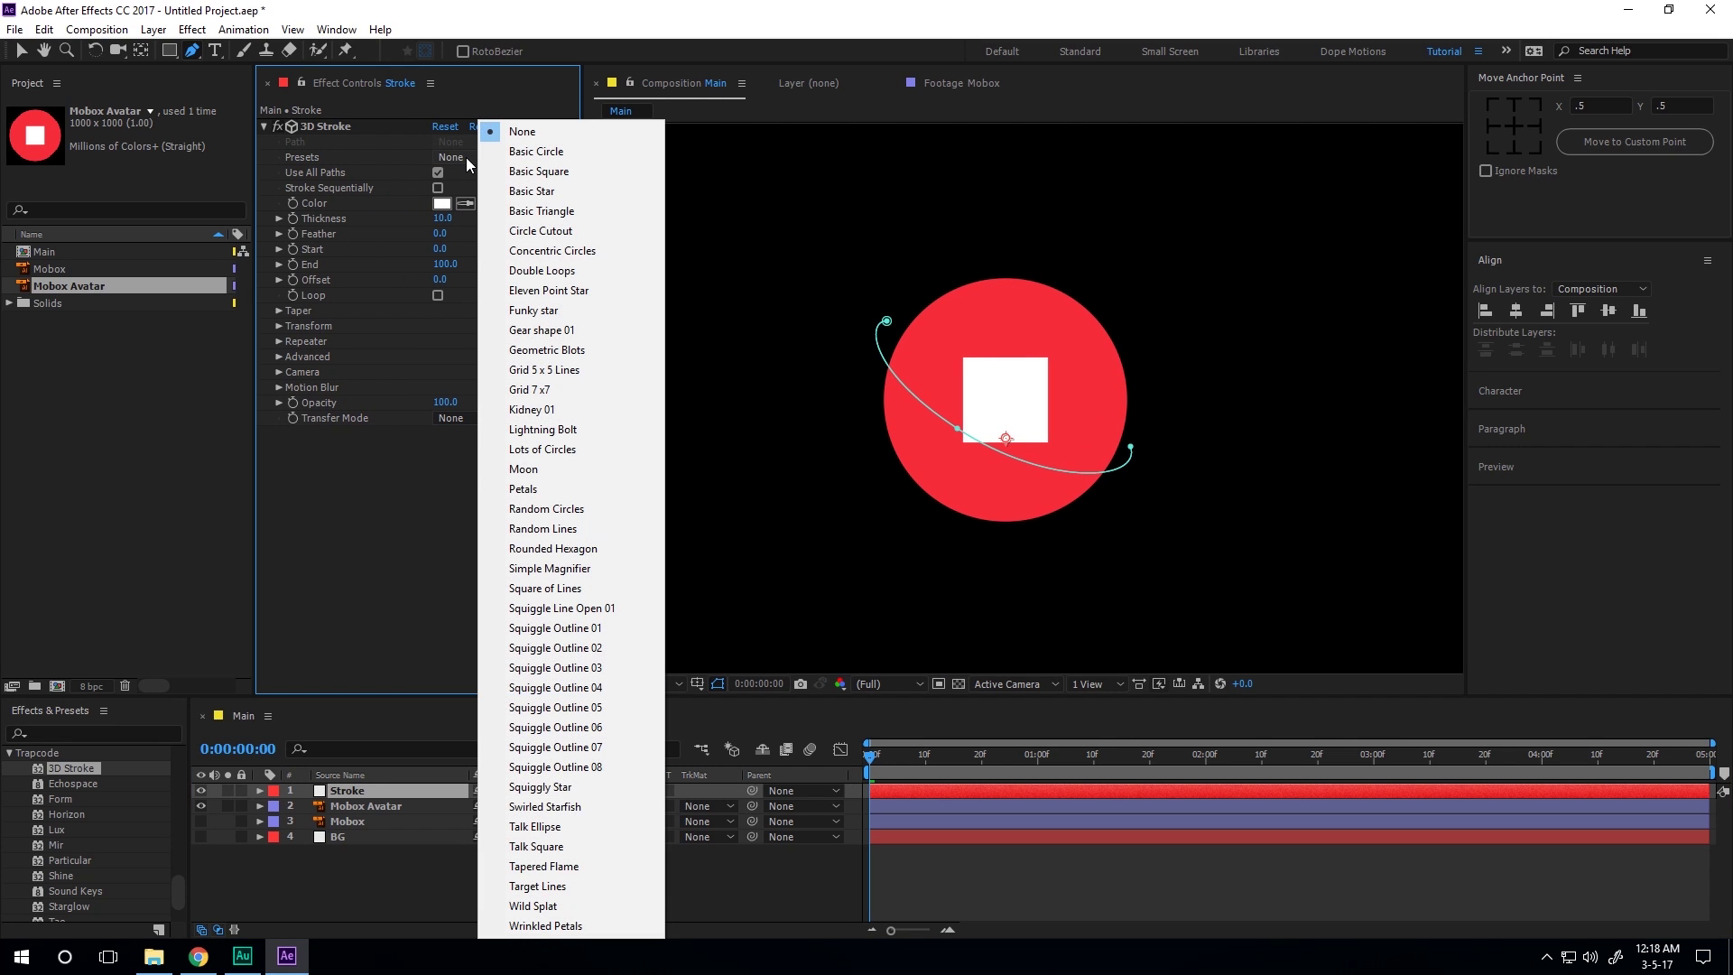
click(528, 172)
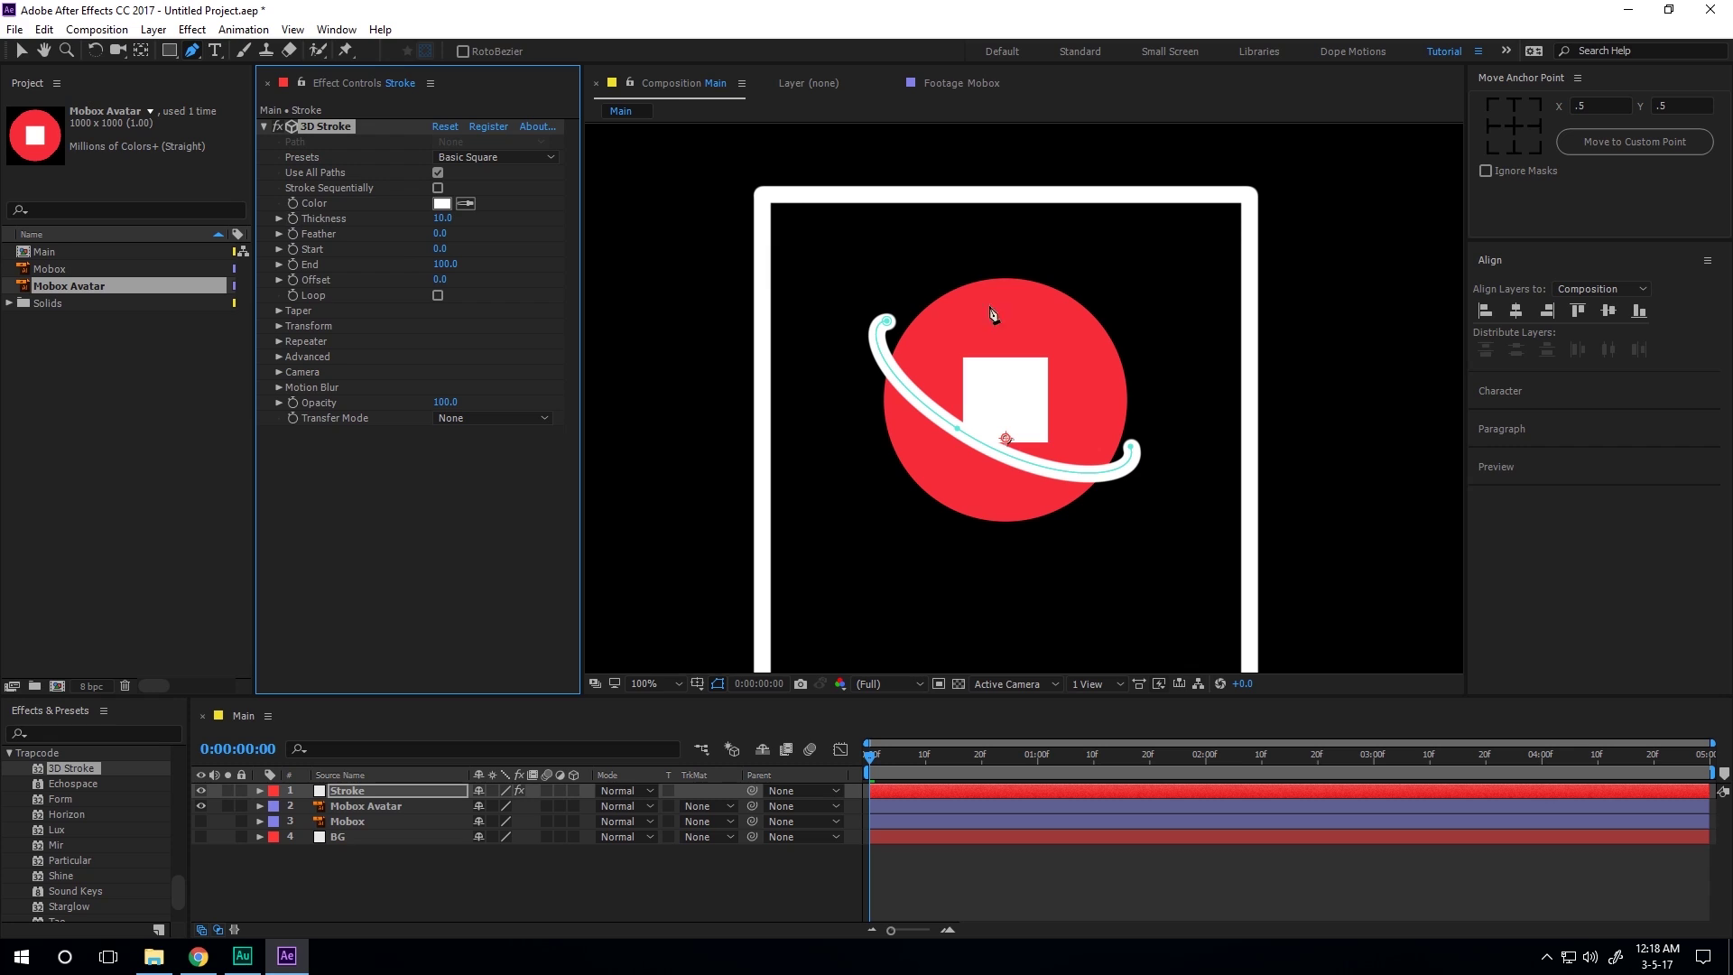
click(355, 794)
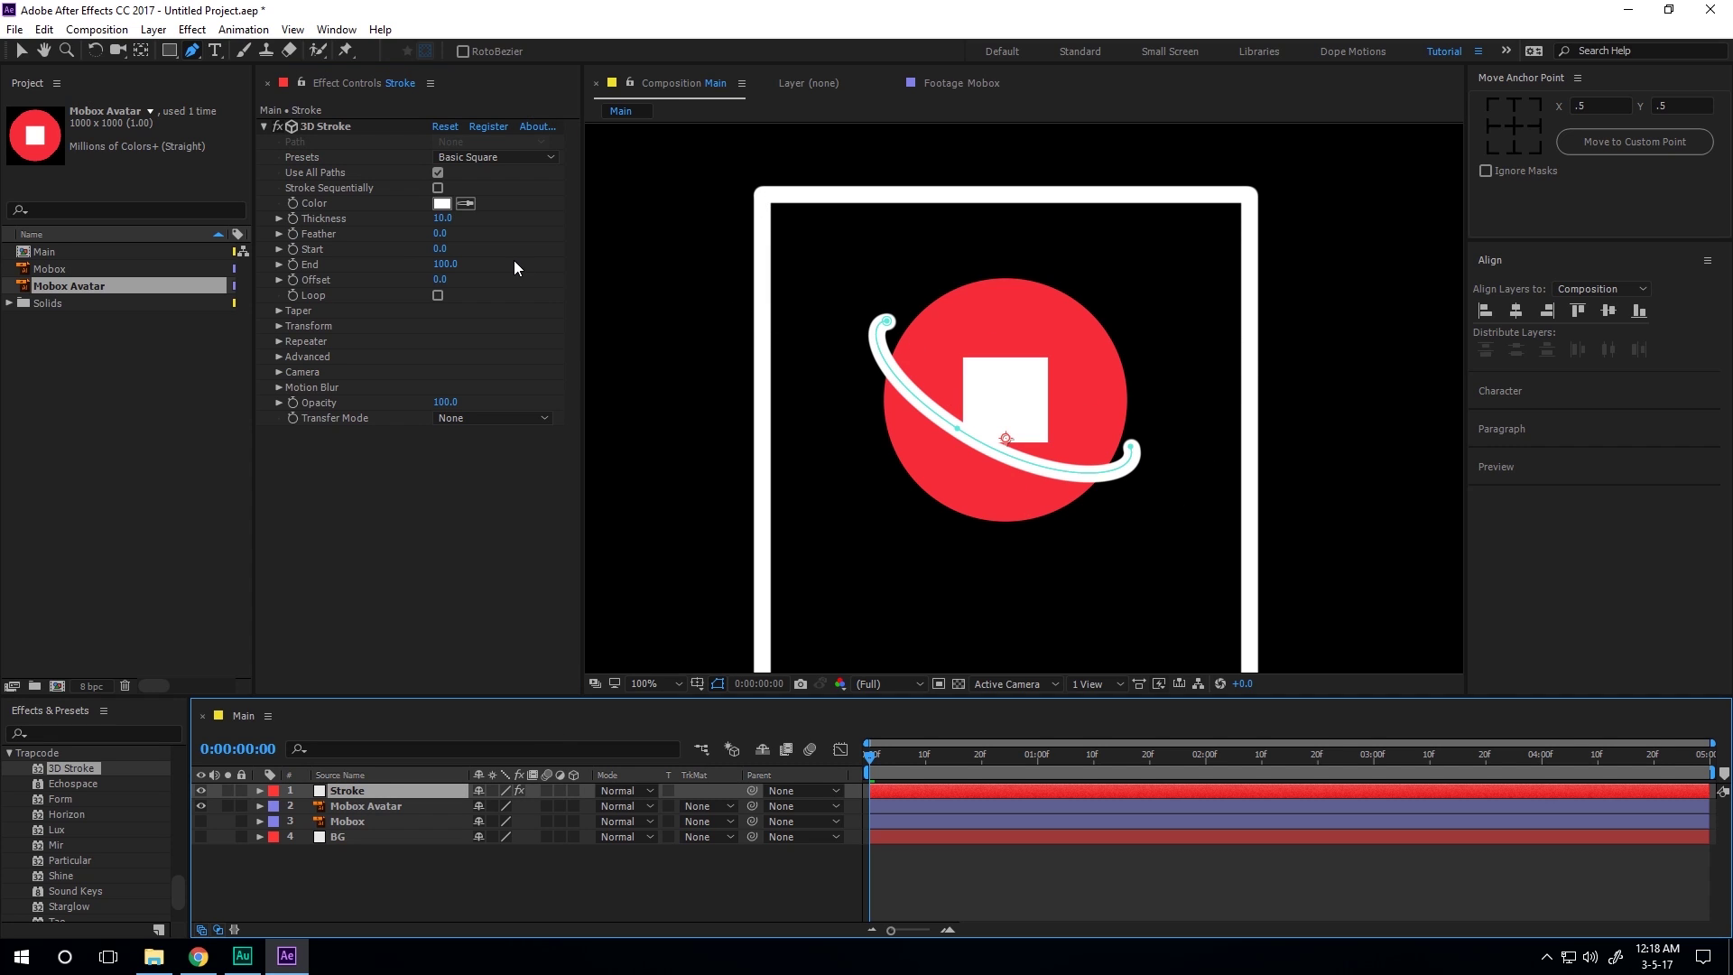
click(489, 158)
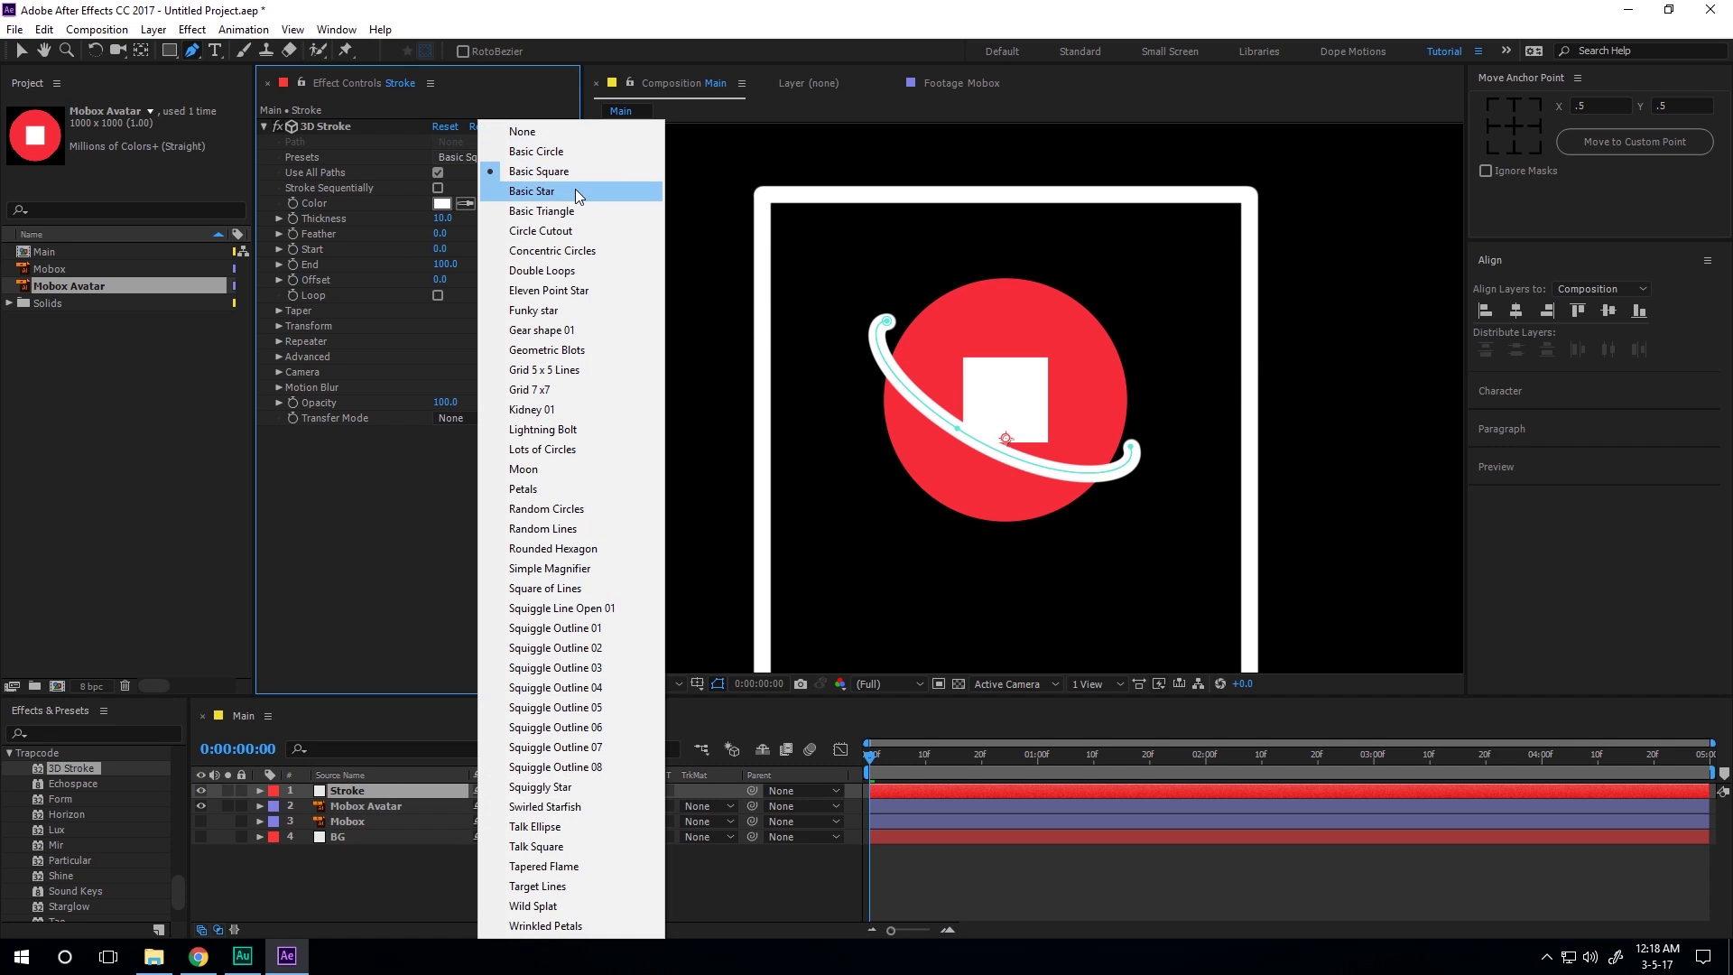
click(565, 135)
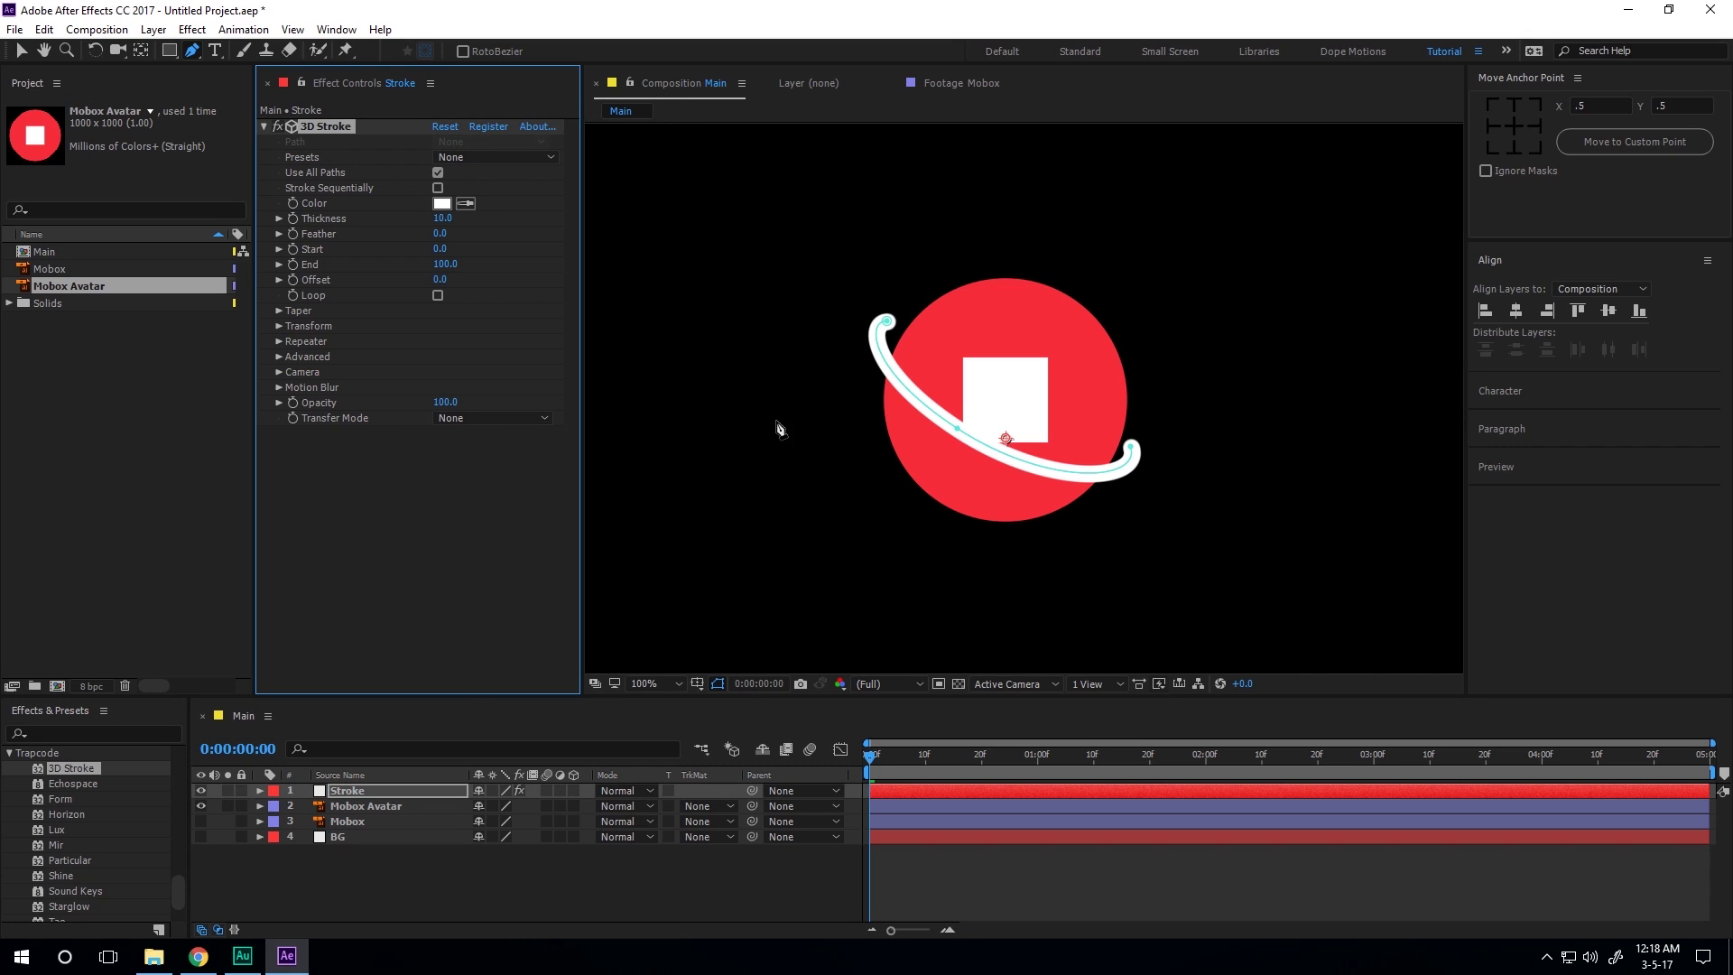
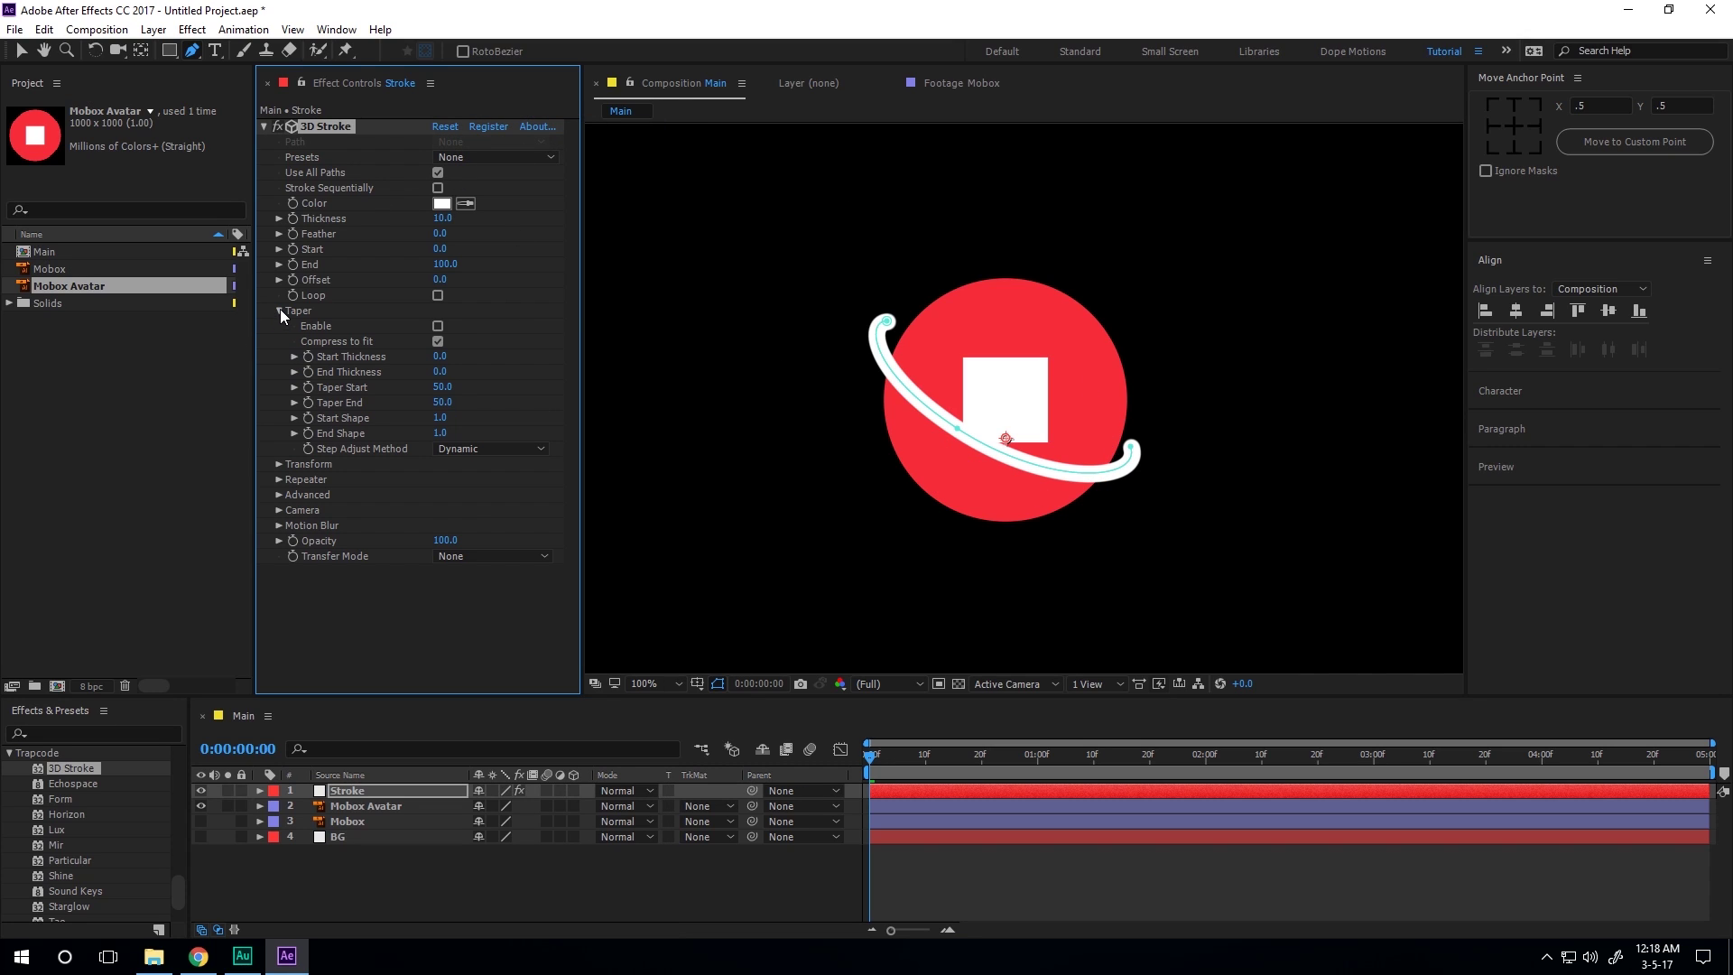
Enable Taper for the 3D Stroke, hide the mask outline in the viewer, and return to the Selection tool.
click(438, 326)
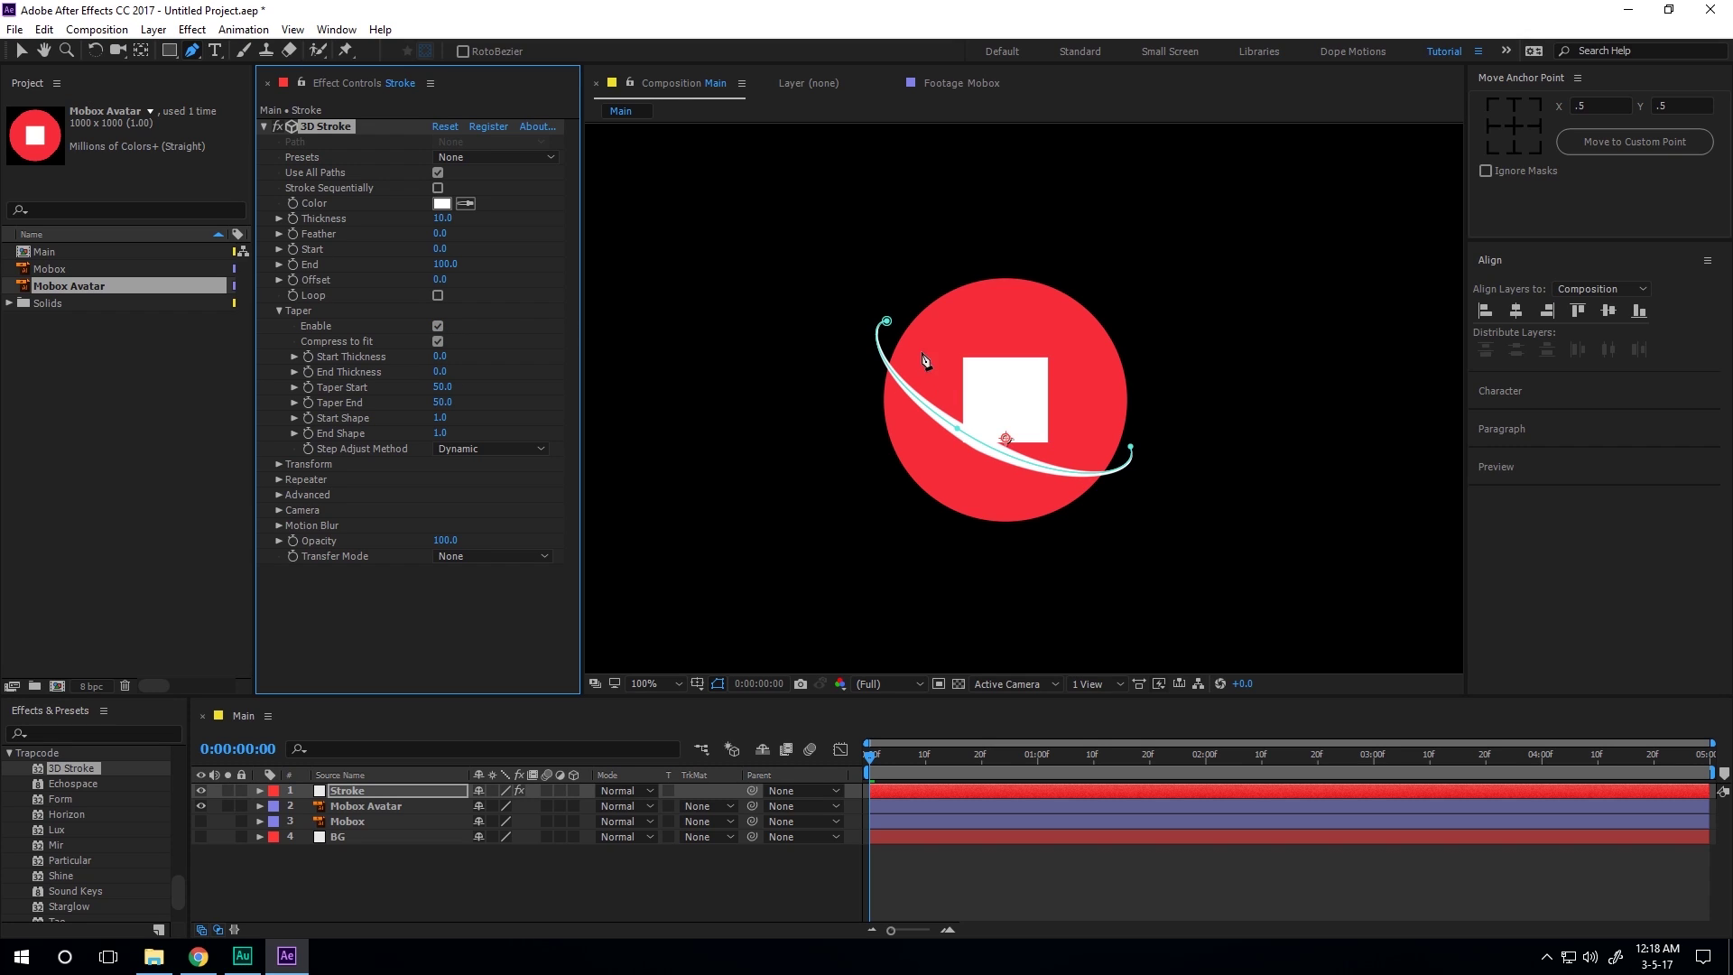
click(718, 683)
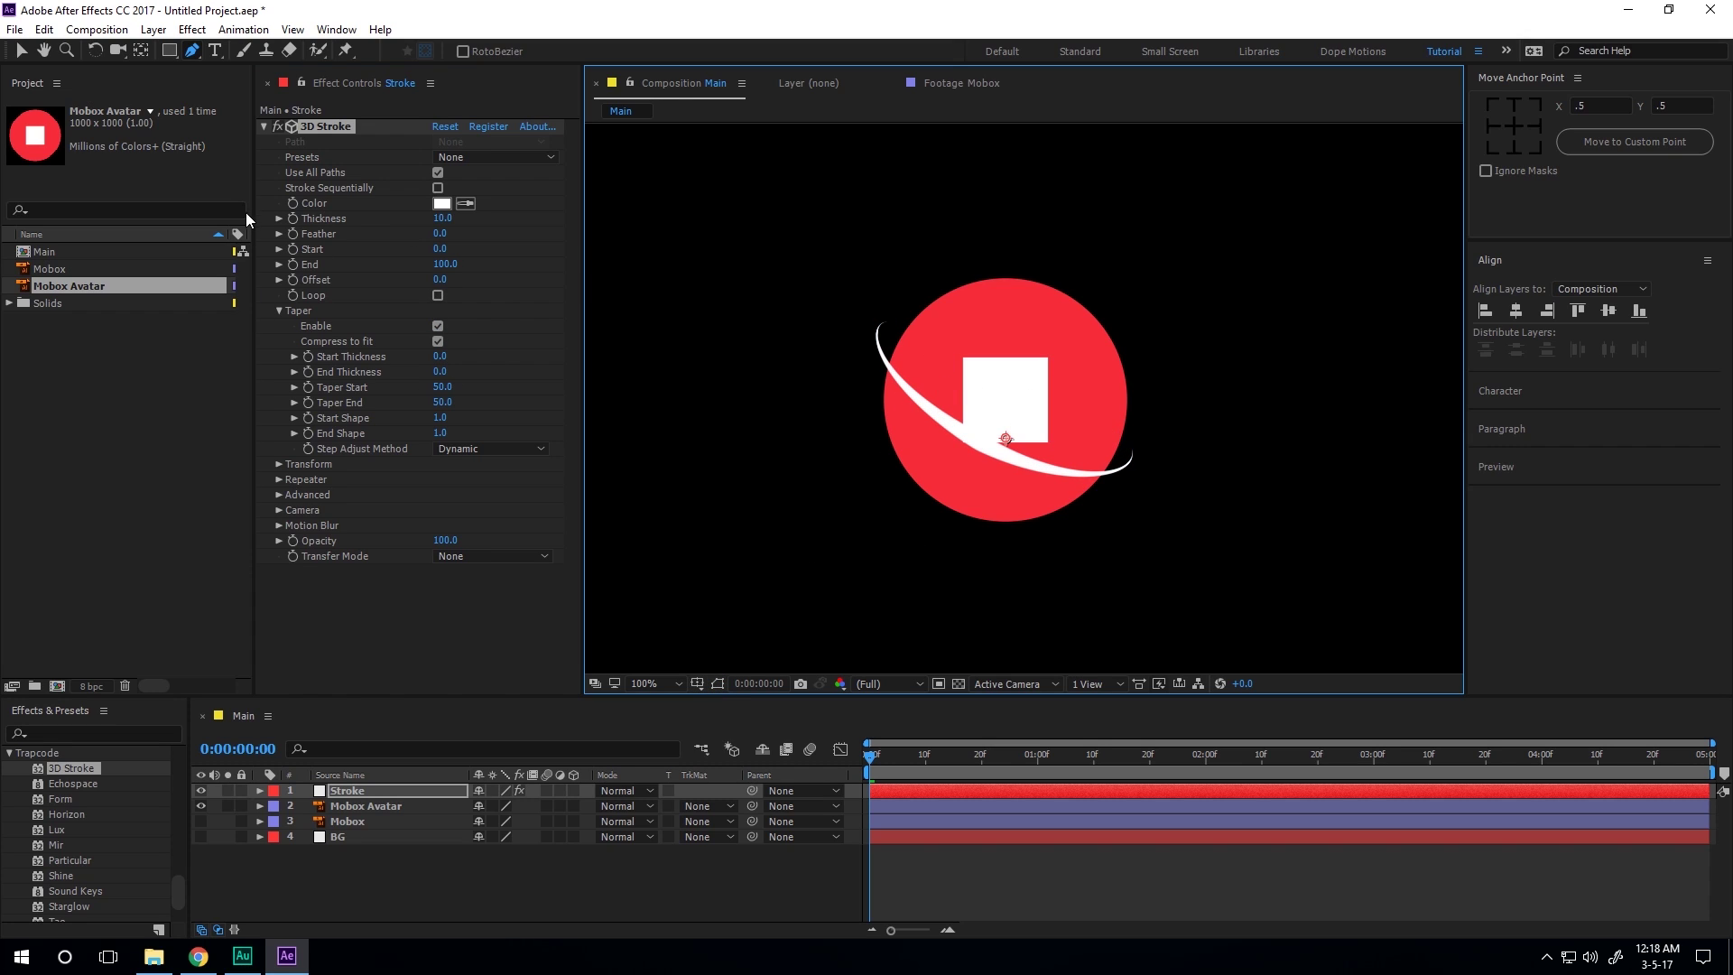
key(v)
Change the 3D Stroke color to blue and set its Thickness to about 10.4.
drag(442, 219, 467, 223)
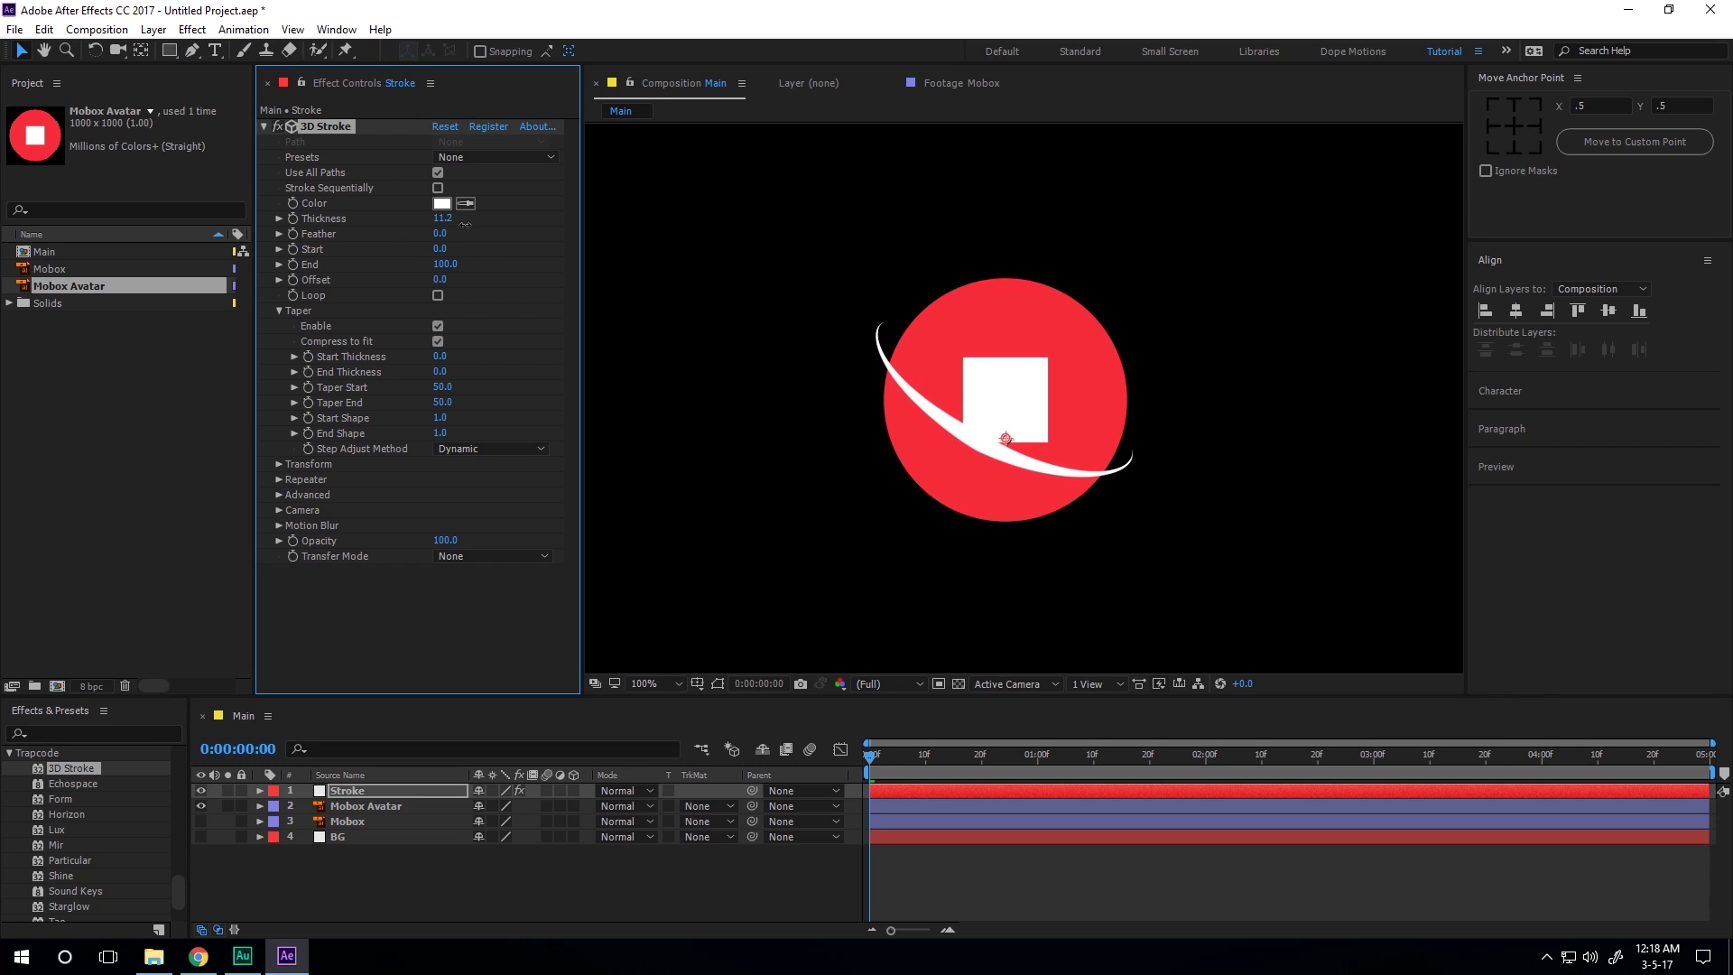
click(441, 203)
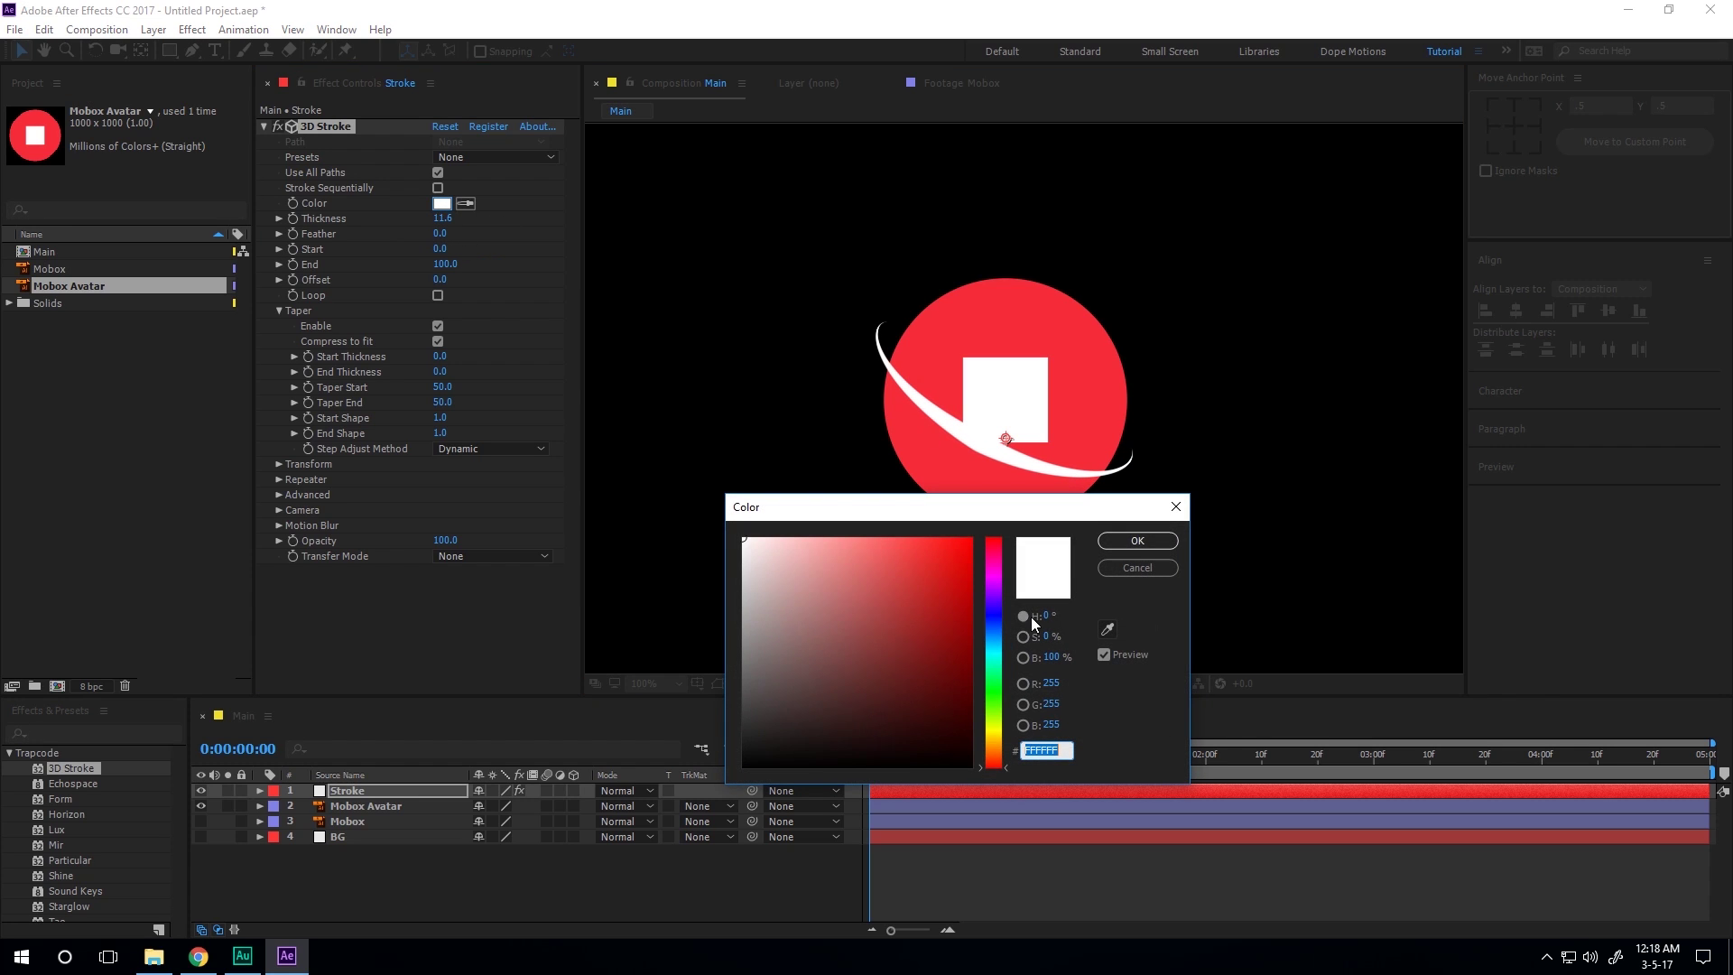
drag(997, 646, 995, 637)
drag(908, 545, 924, 542)
click(1154, 547)
scroll(879, 419, up, 2)
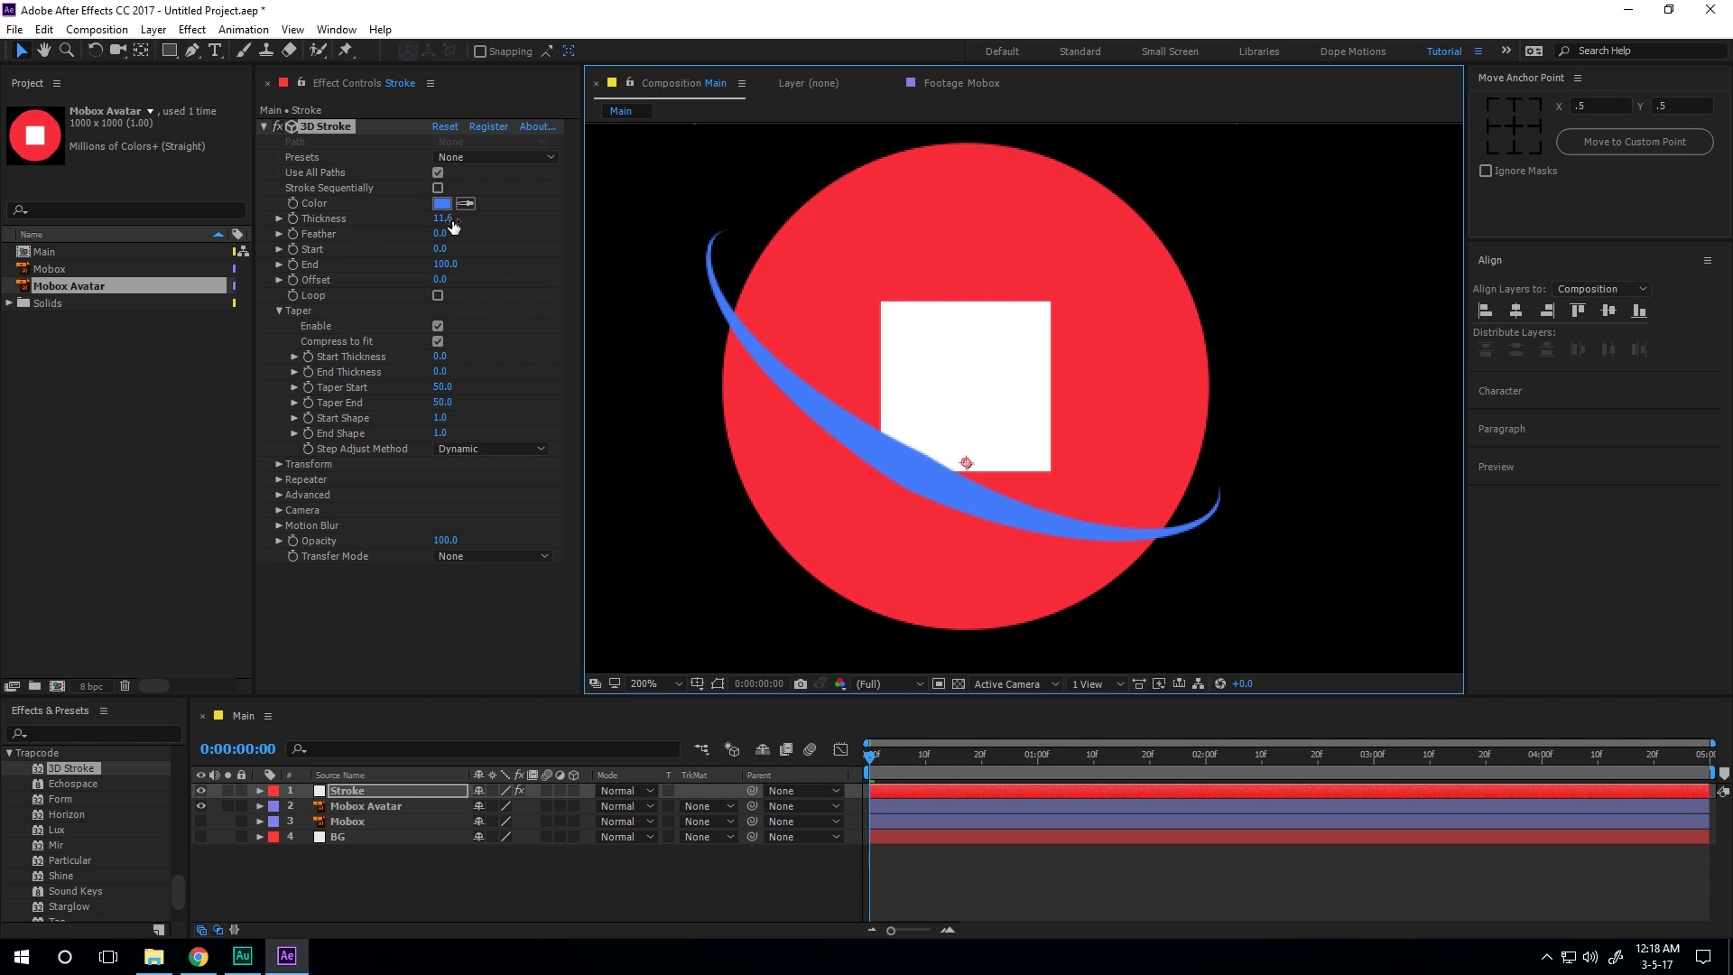
drag(442, 218, 432, 219)
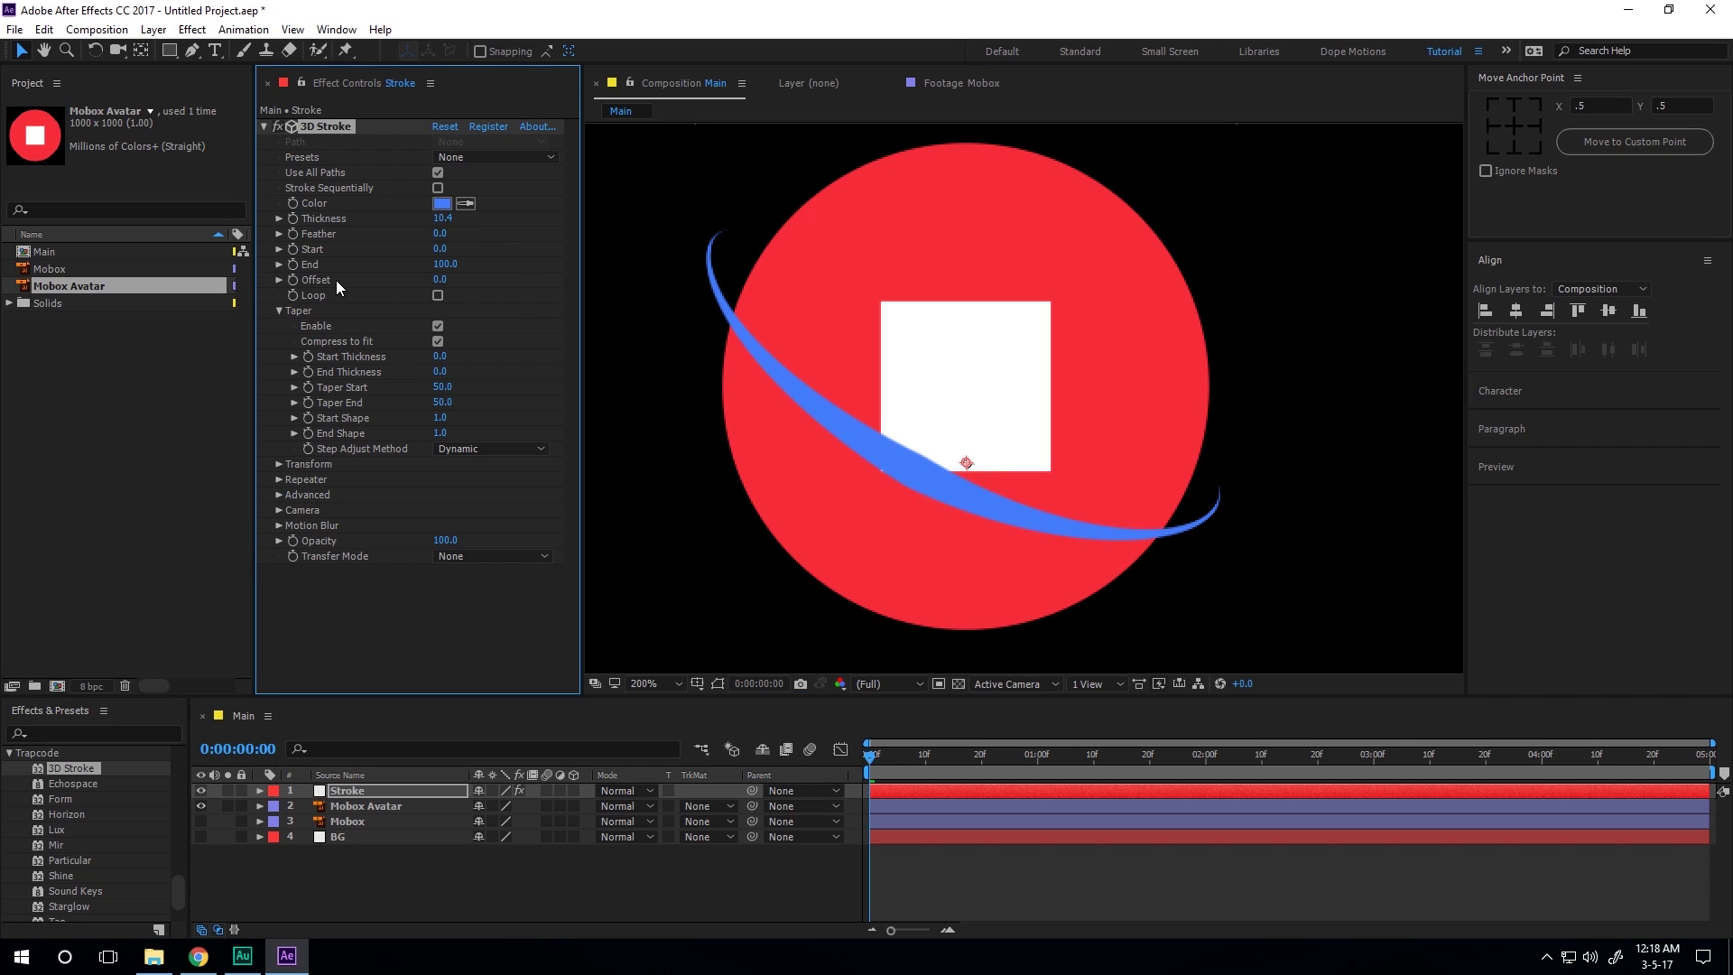
Keyframe the 3D Stroke's Thickness at 2 and End at 0 on the first frame.
mouse_move(444, 252)
mouse_down()
mouse_move(528, 252)
mouse_move(378, 250)
mouse_move(521, 298)
mouse_move(388, 298)
mouse_move(431, 300)
mouse_up()
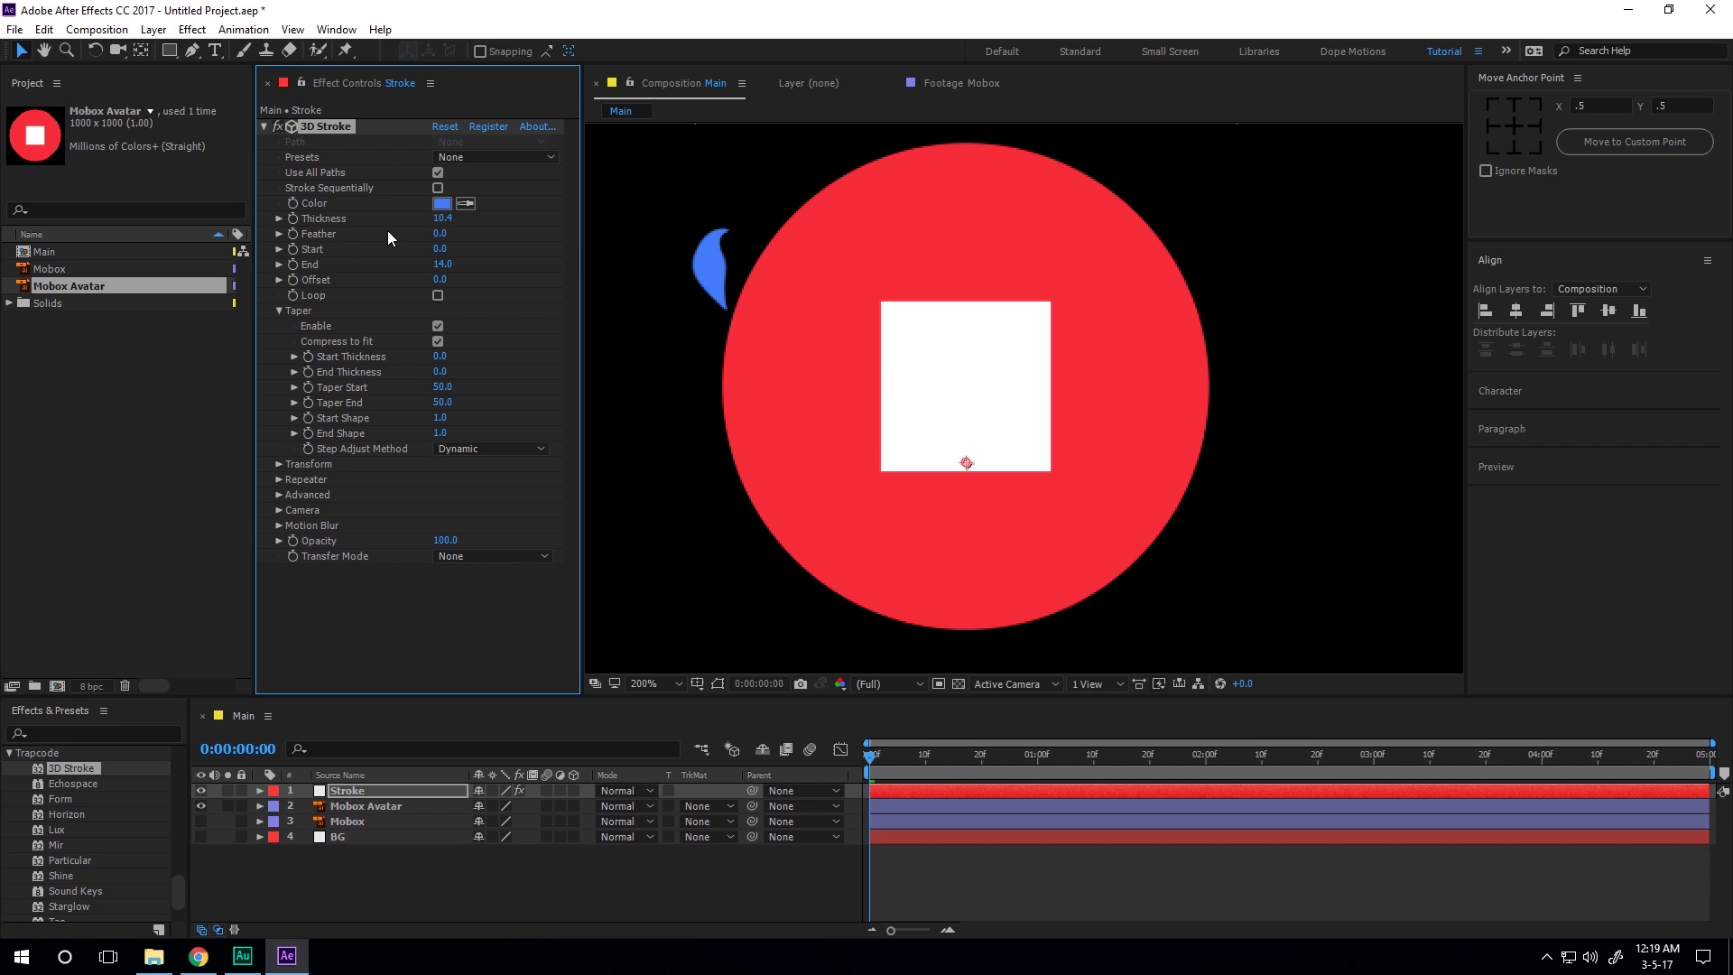
drag(441, 218, 378, 224)
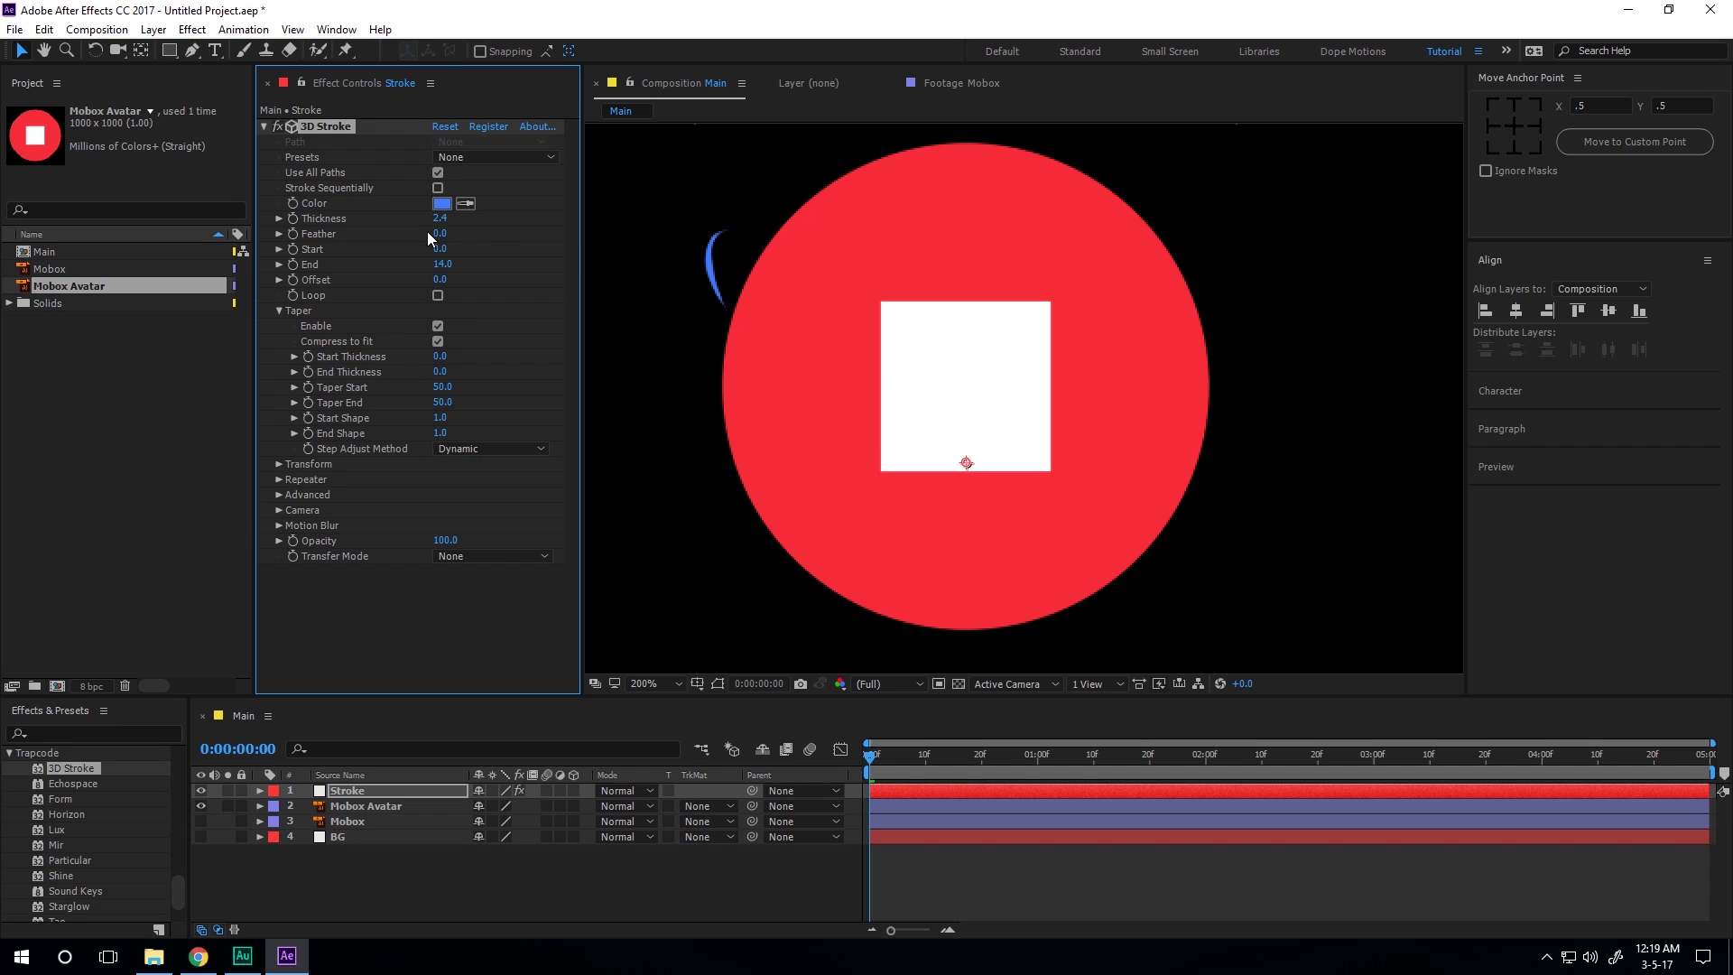
click(869, 763)
click(442, 217)
text(2)
key(Return)
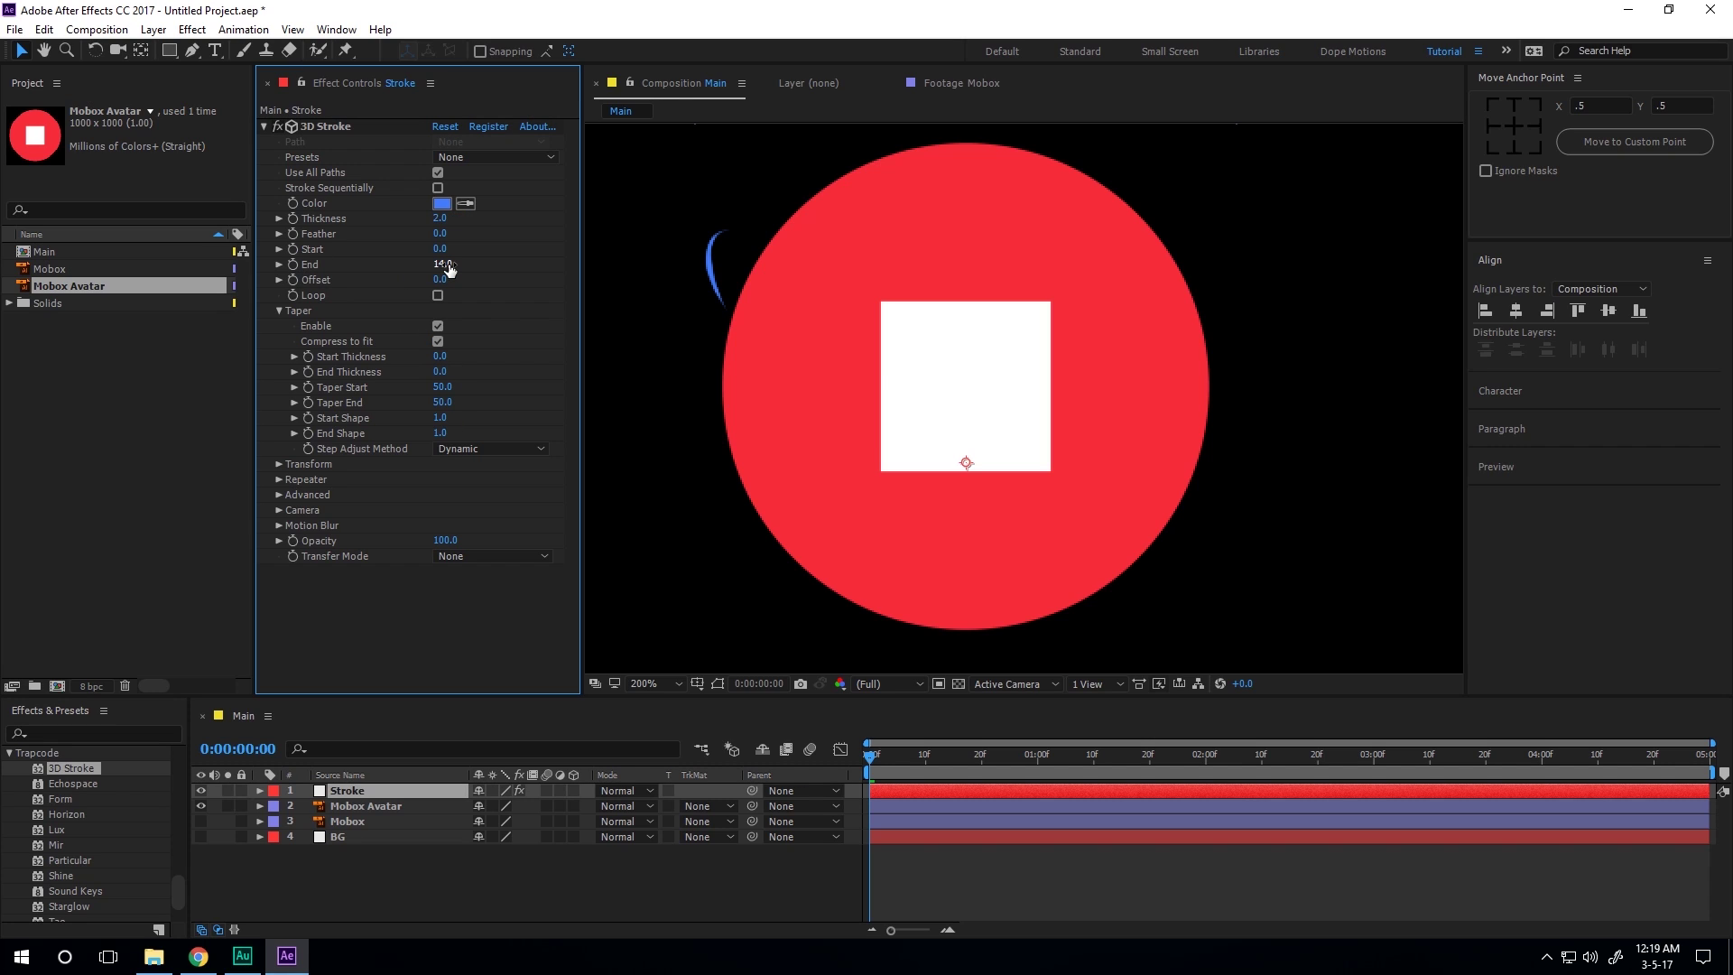
drag(444, 265, 398, 264)
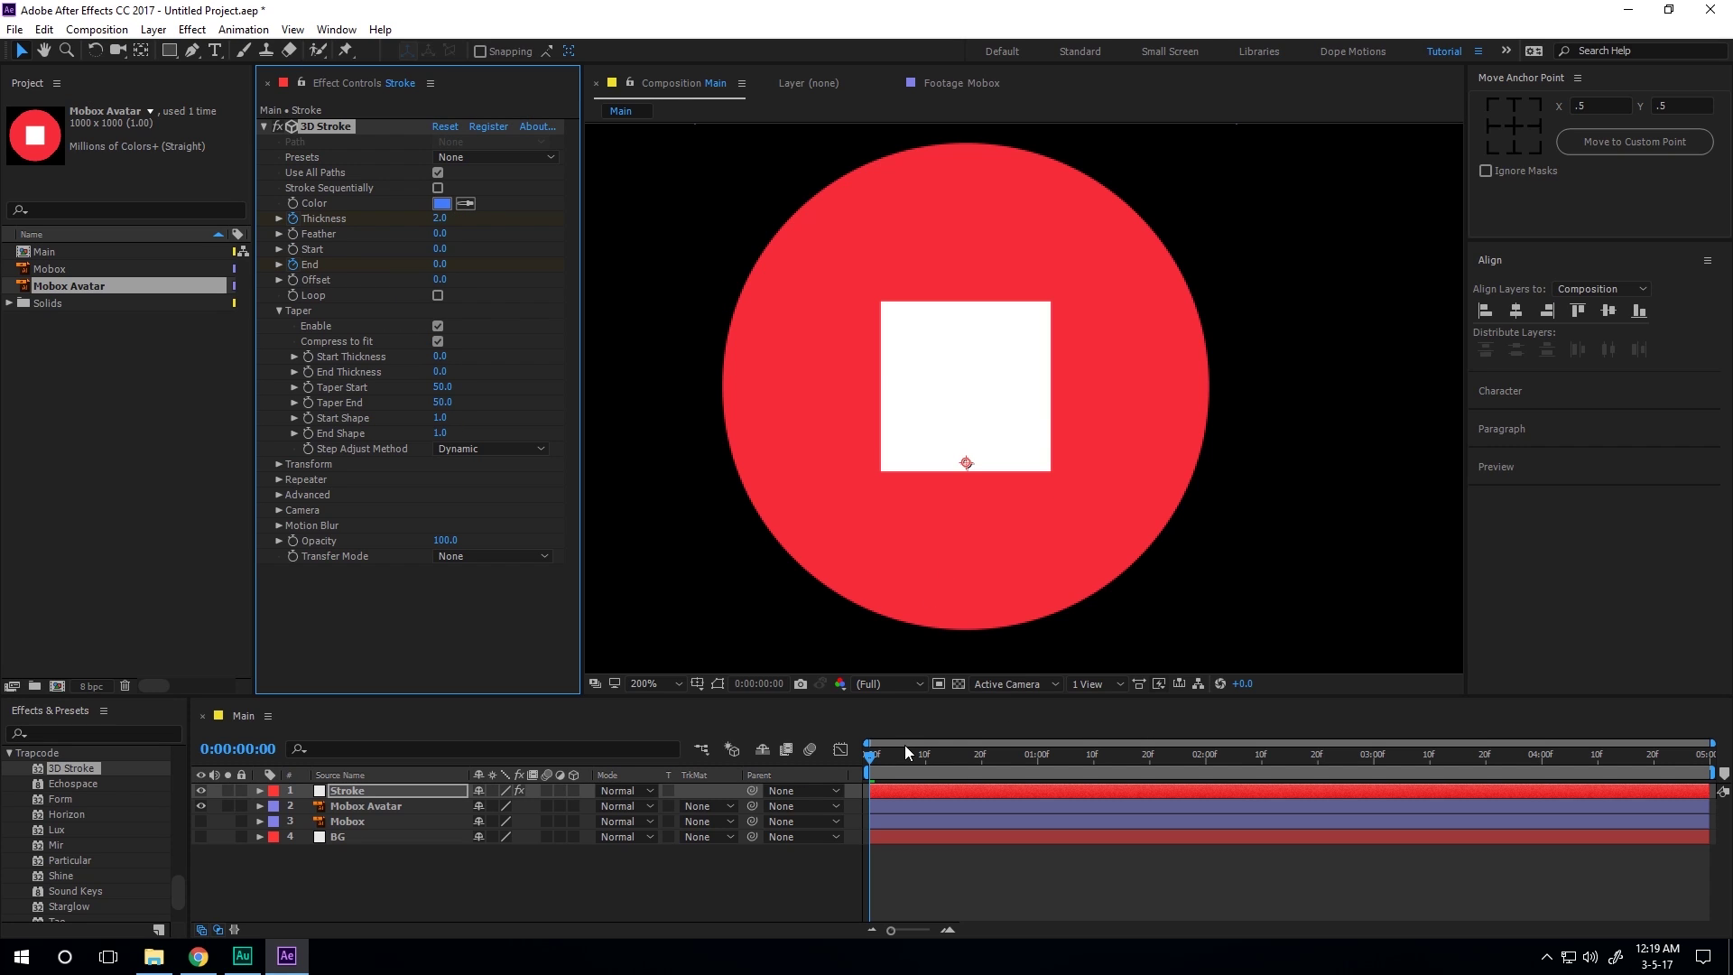
At 0:00:00:15, keyframe End at 100 and Thickness at 10, and reveal the Stroke layer's keyframes.
drag(900, 757, 953, 757)
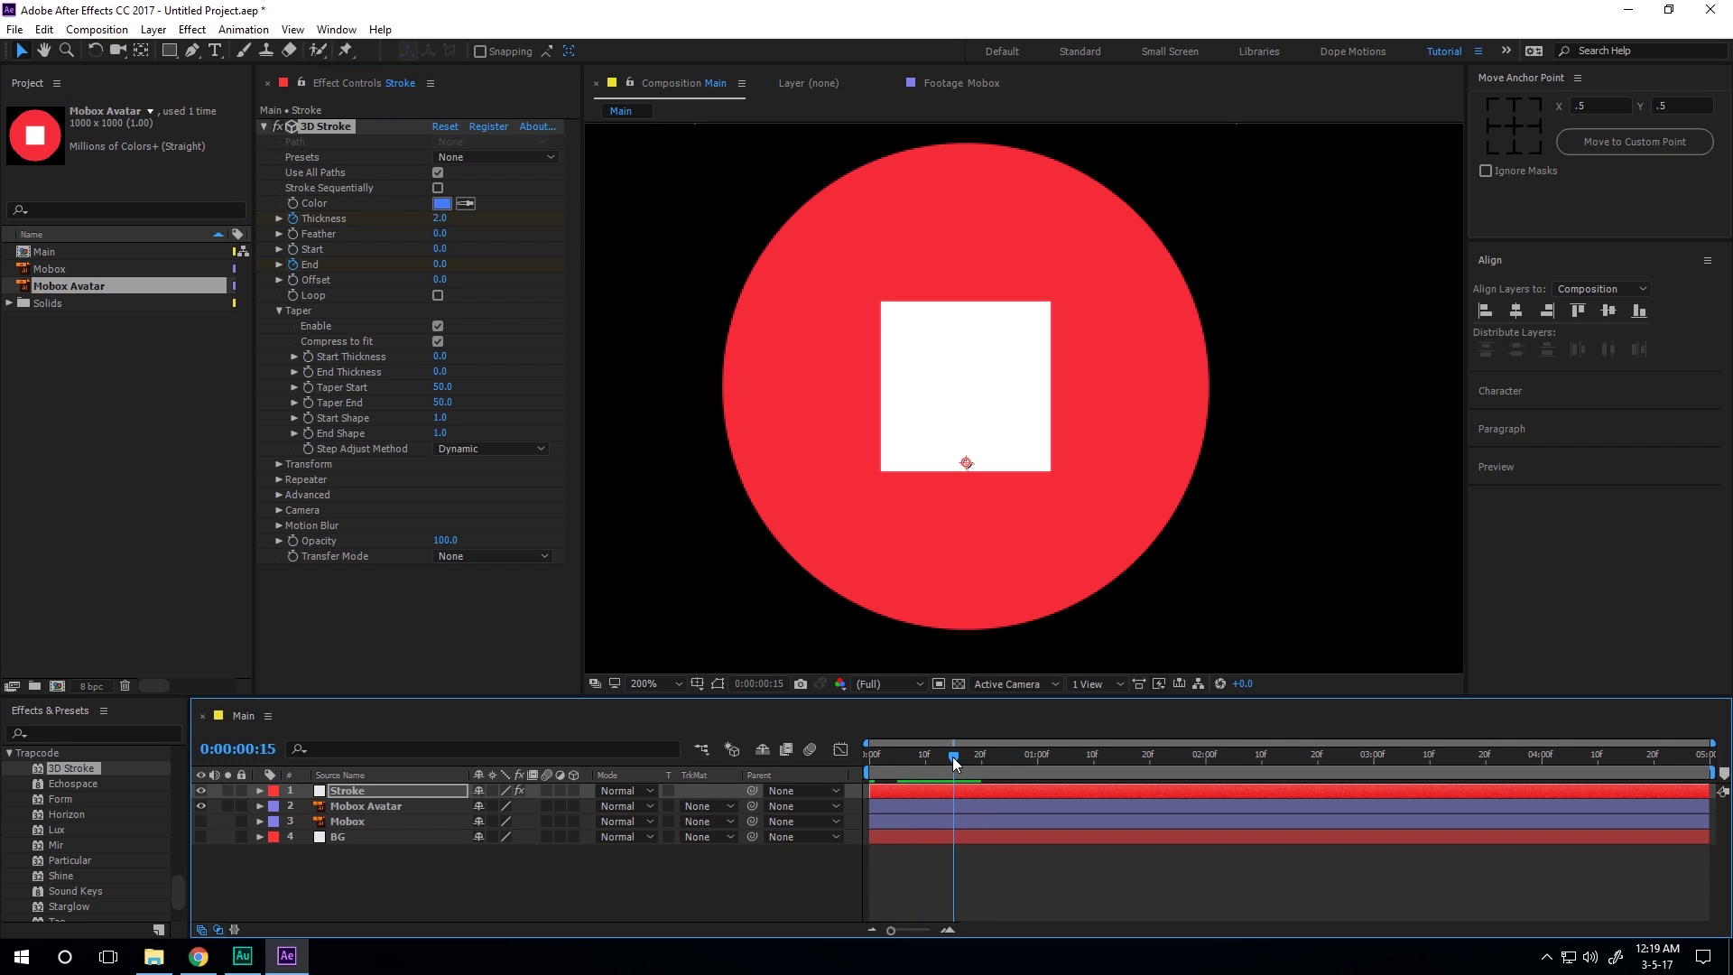
drag(439, 264, 567, 284)
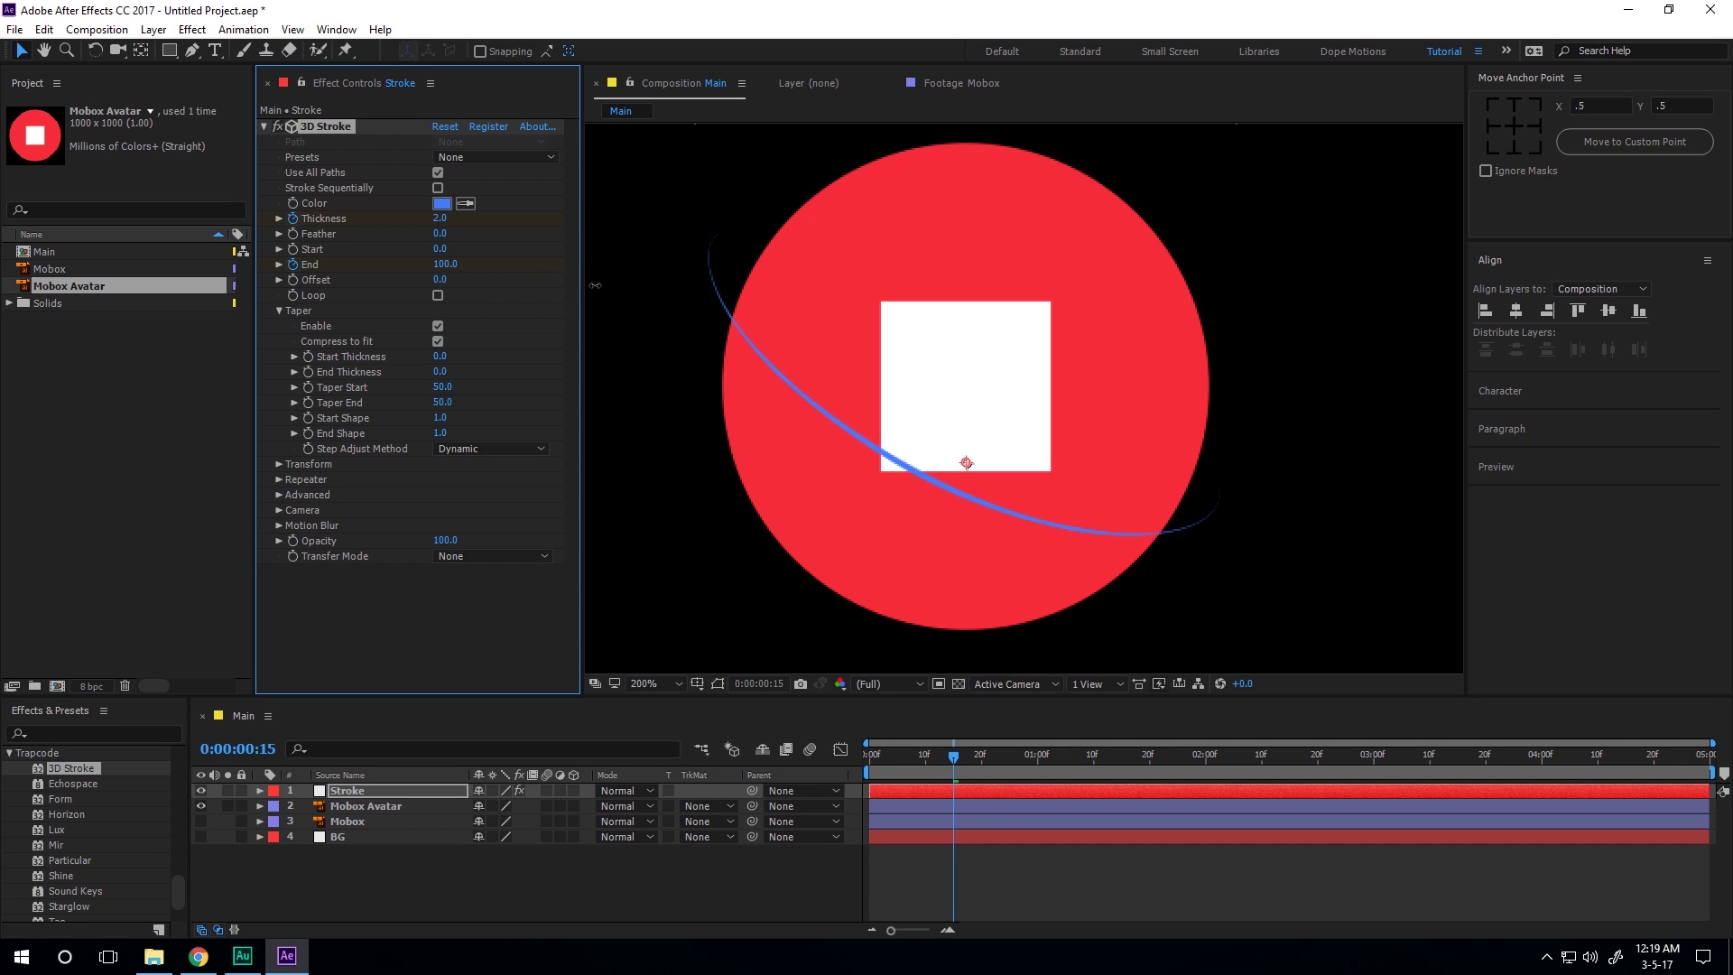
click(440, 217)
key(Return)
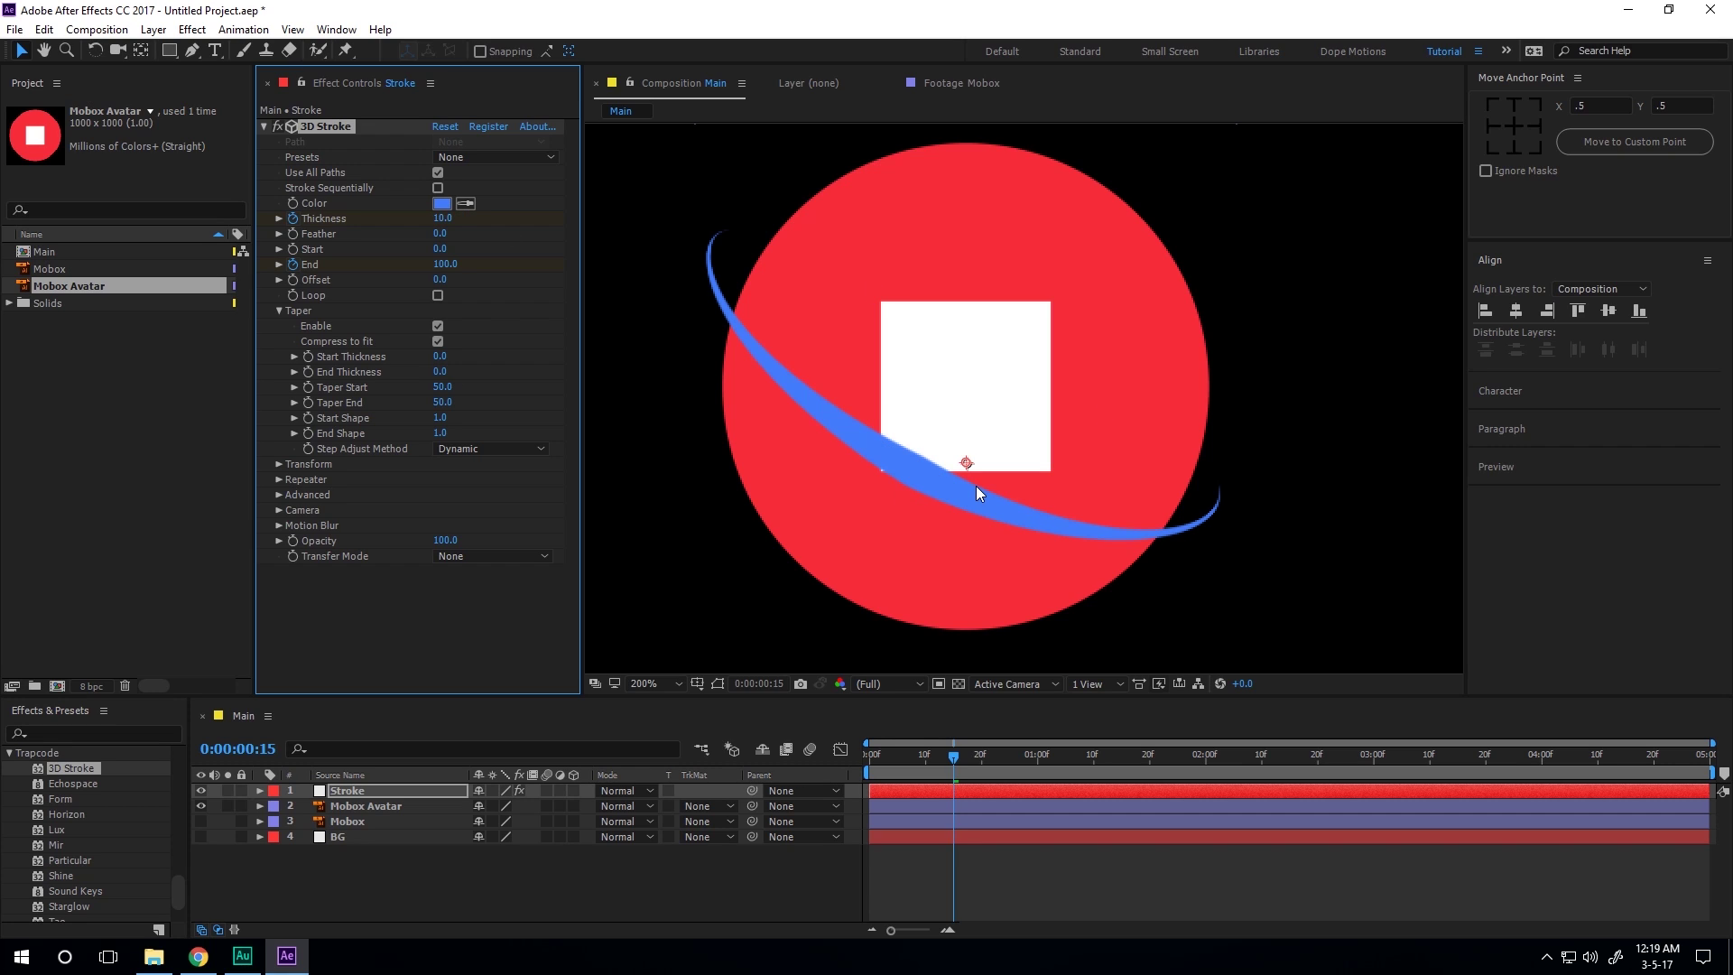
key(u)
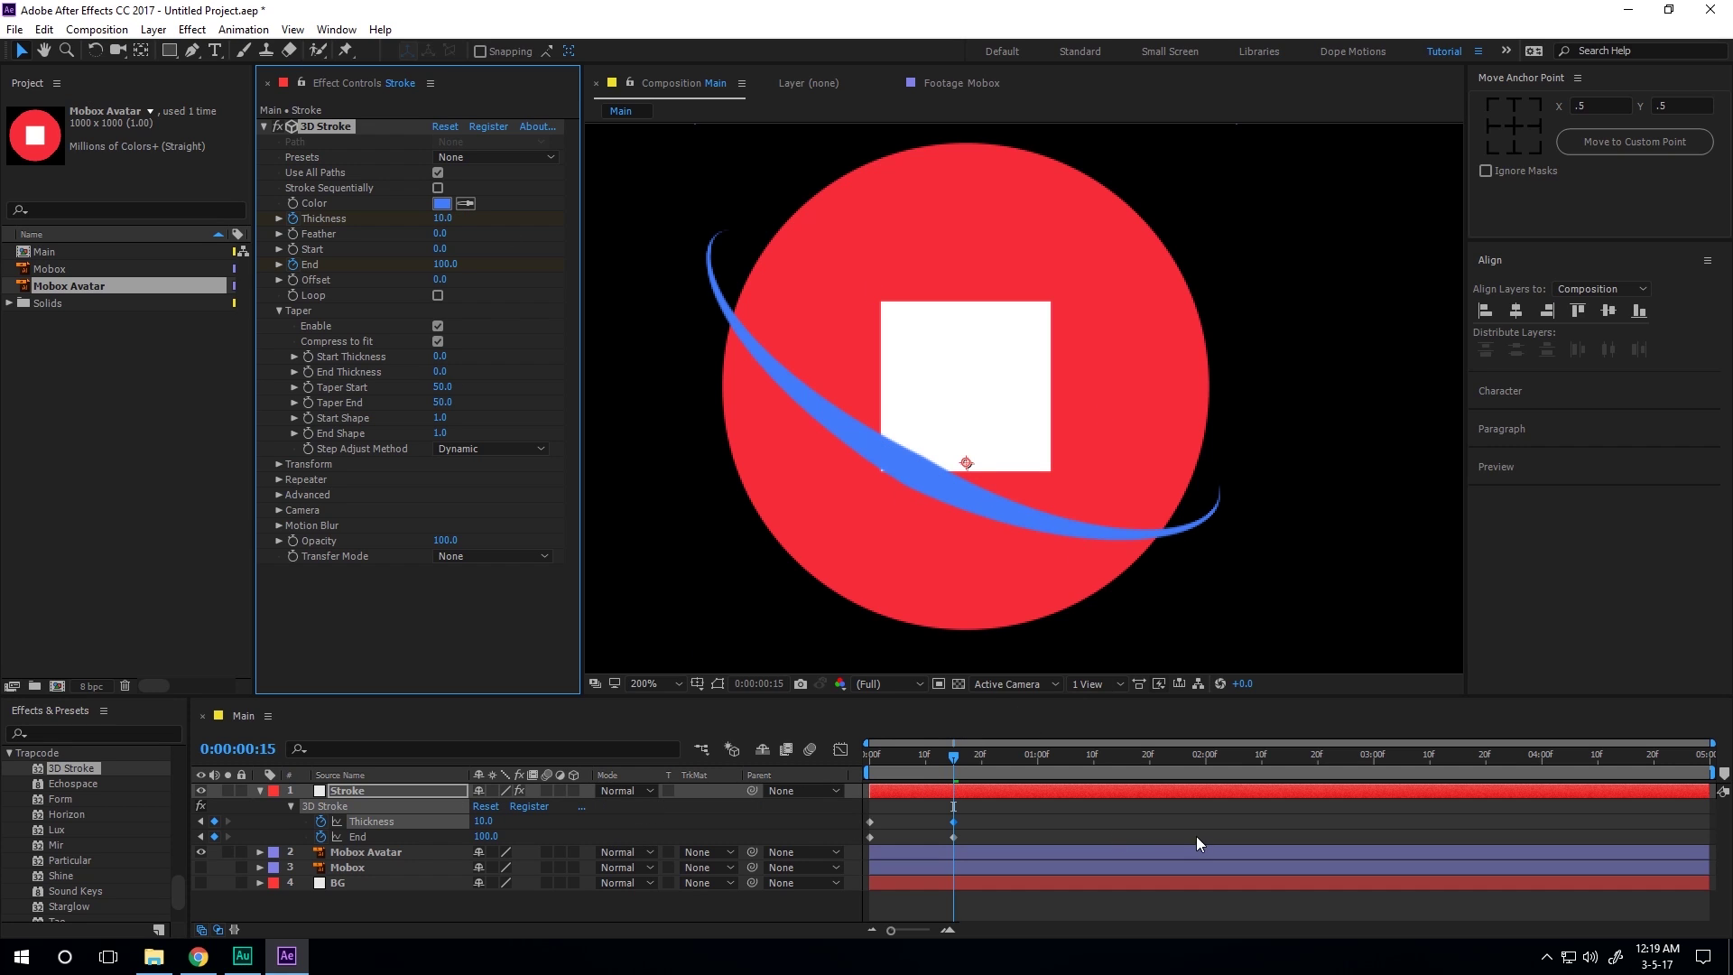
Add a keyframe for the stroke's Start value of 0 at 0:00:00:15.
drag(958, 763, 1039, 769)
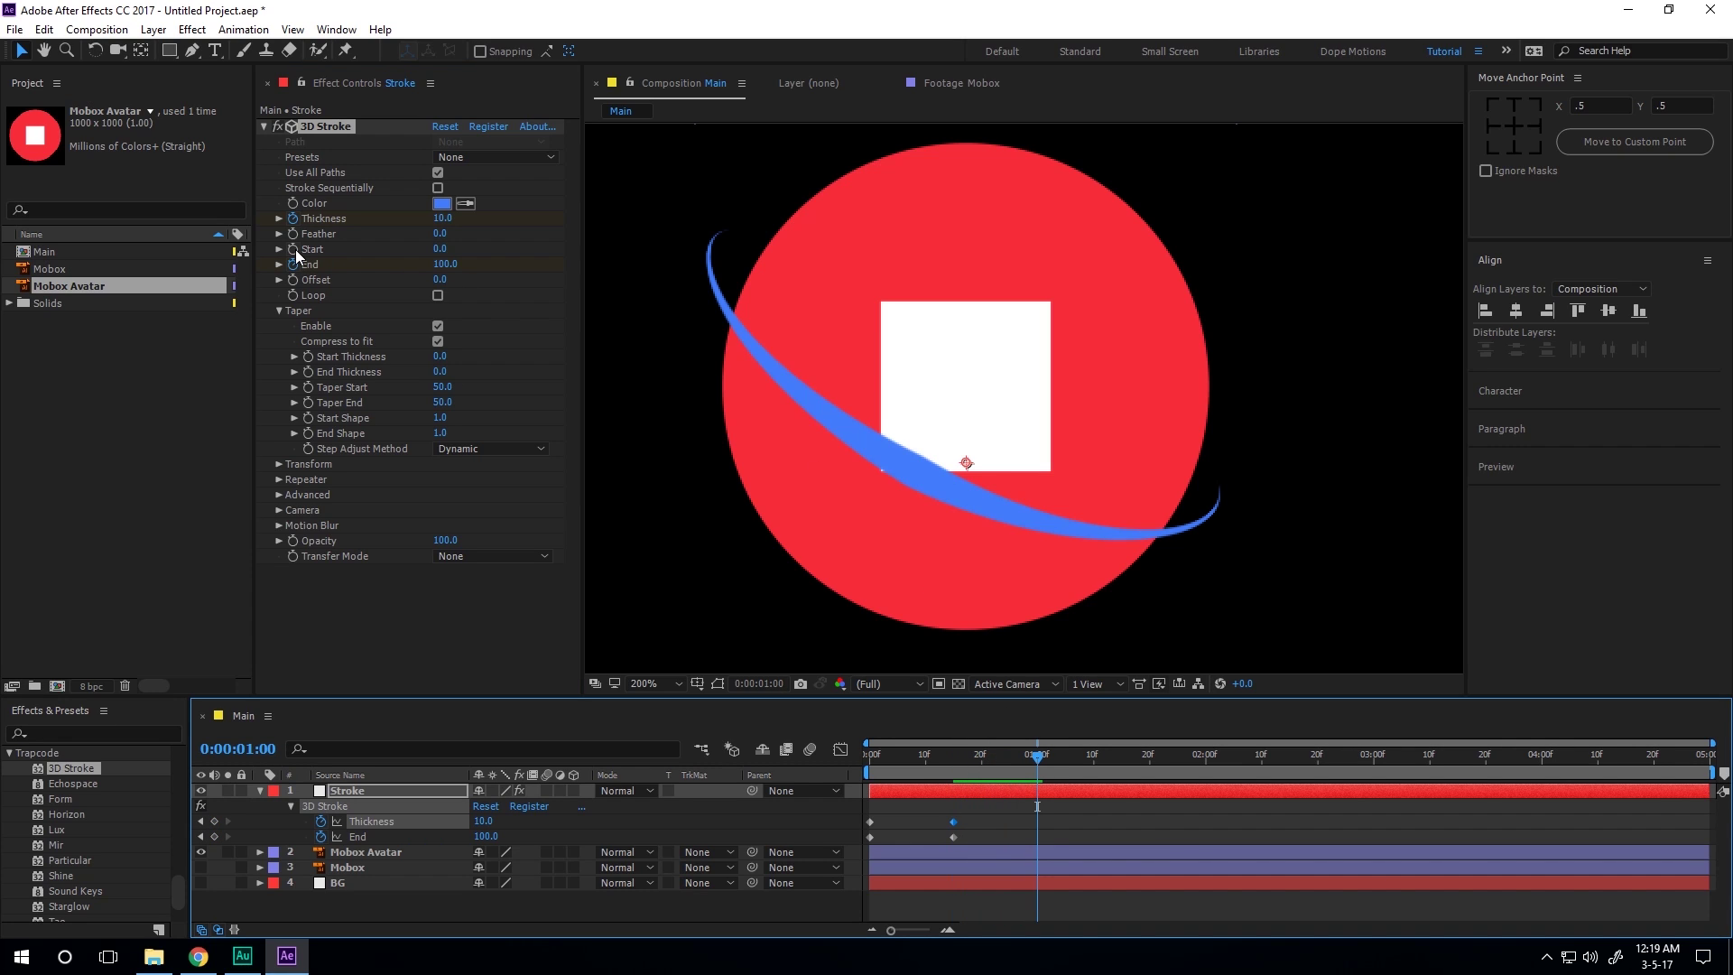
click(953, 758)
click(295, 257)
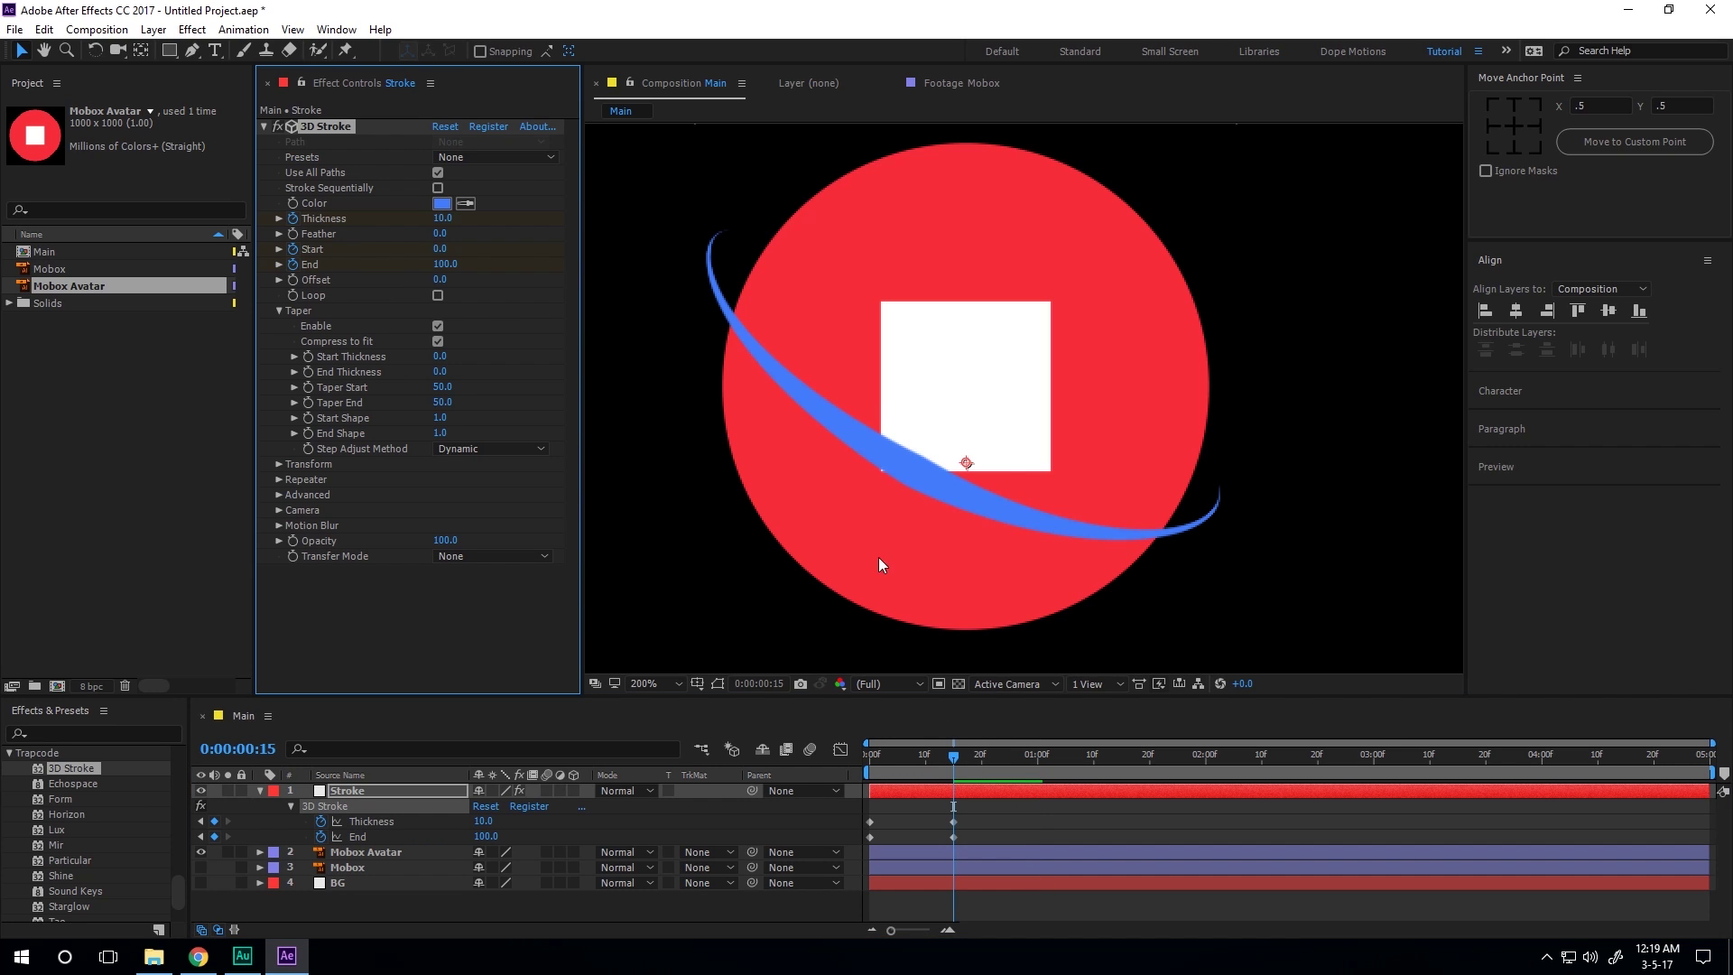
At 0:00:01:00, keyframe the stroke's Start at 100 and Thickness at 2.
drag(998, 758, 1037, 758)
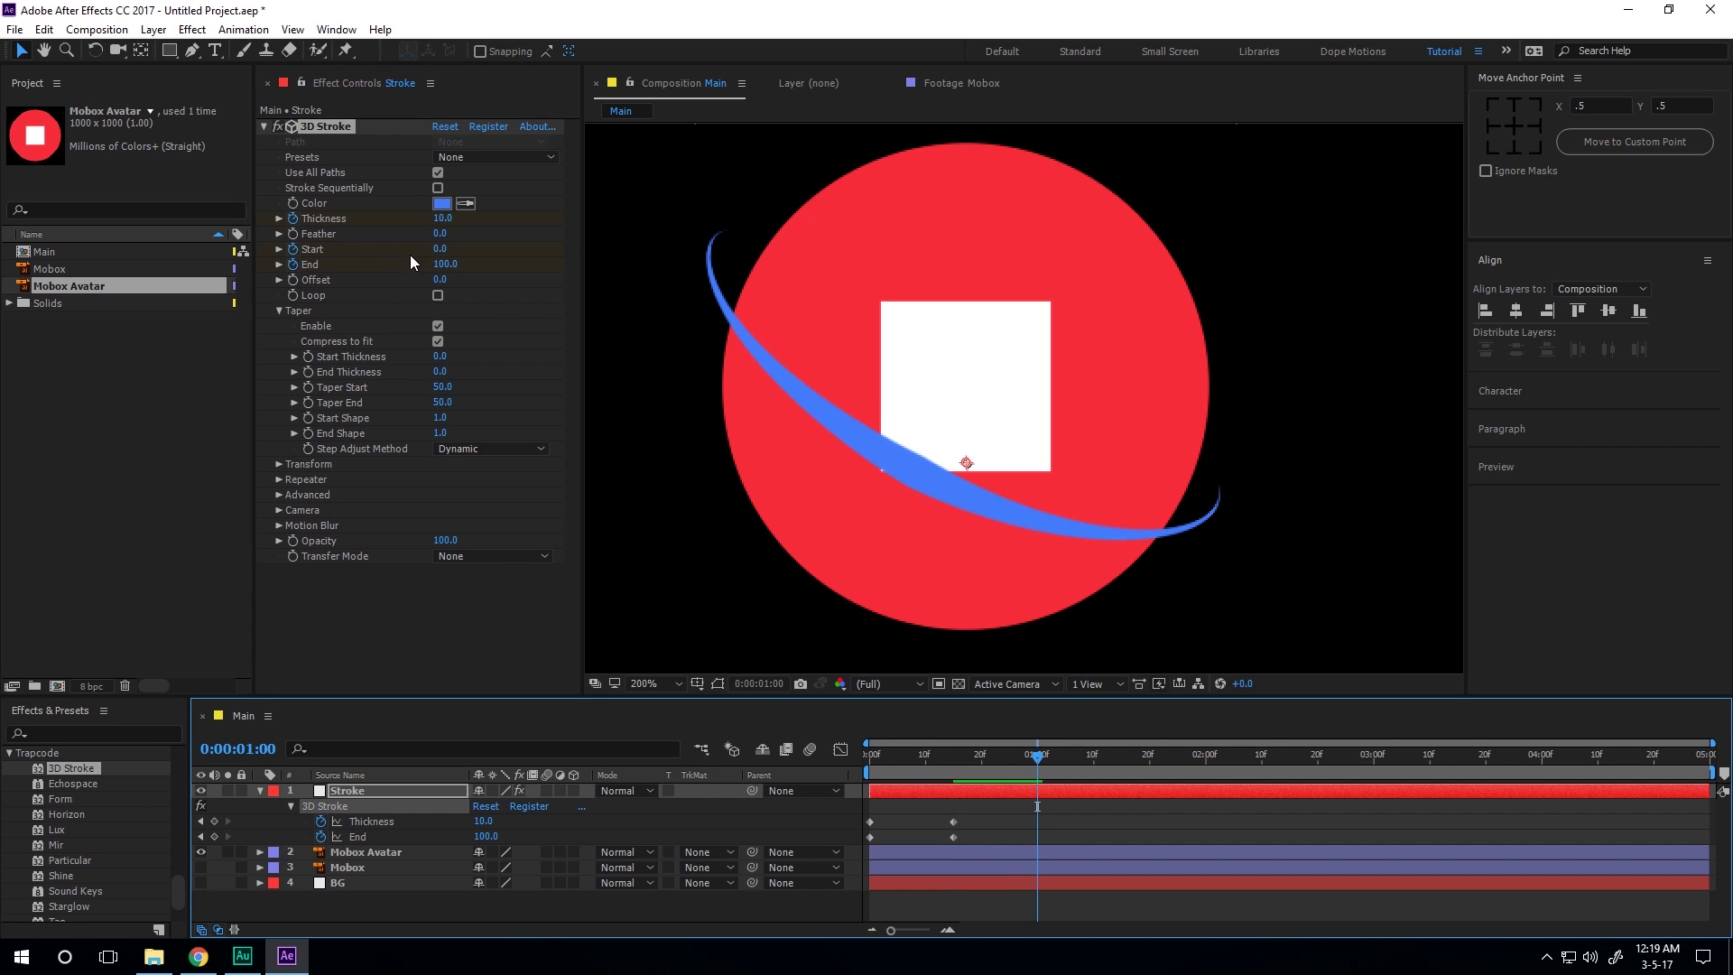
drag(436, 251, 556, 258)
click(442, 218)
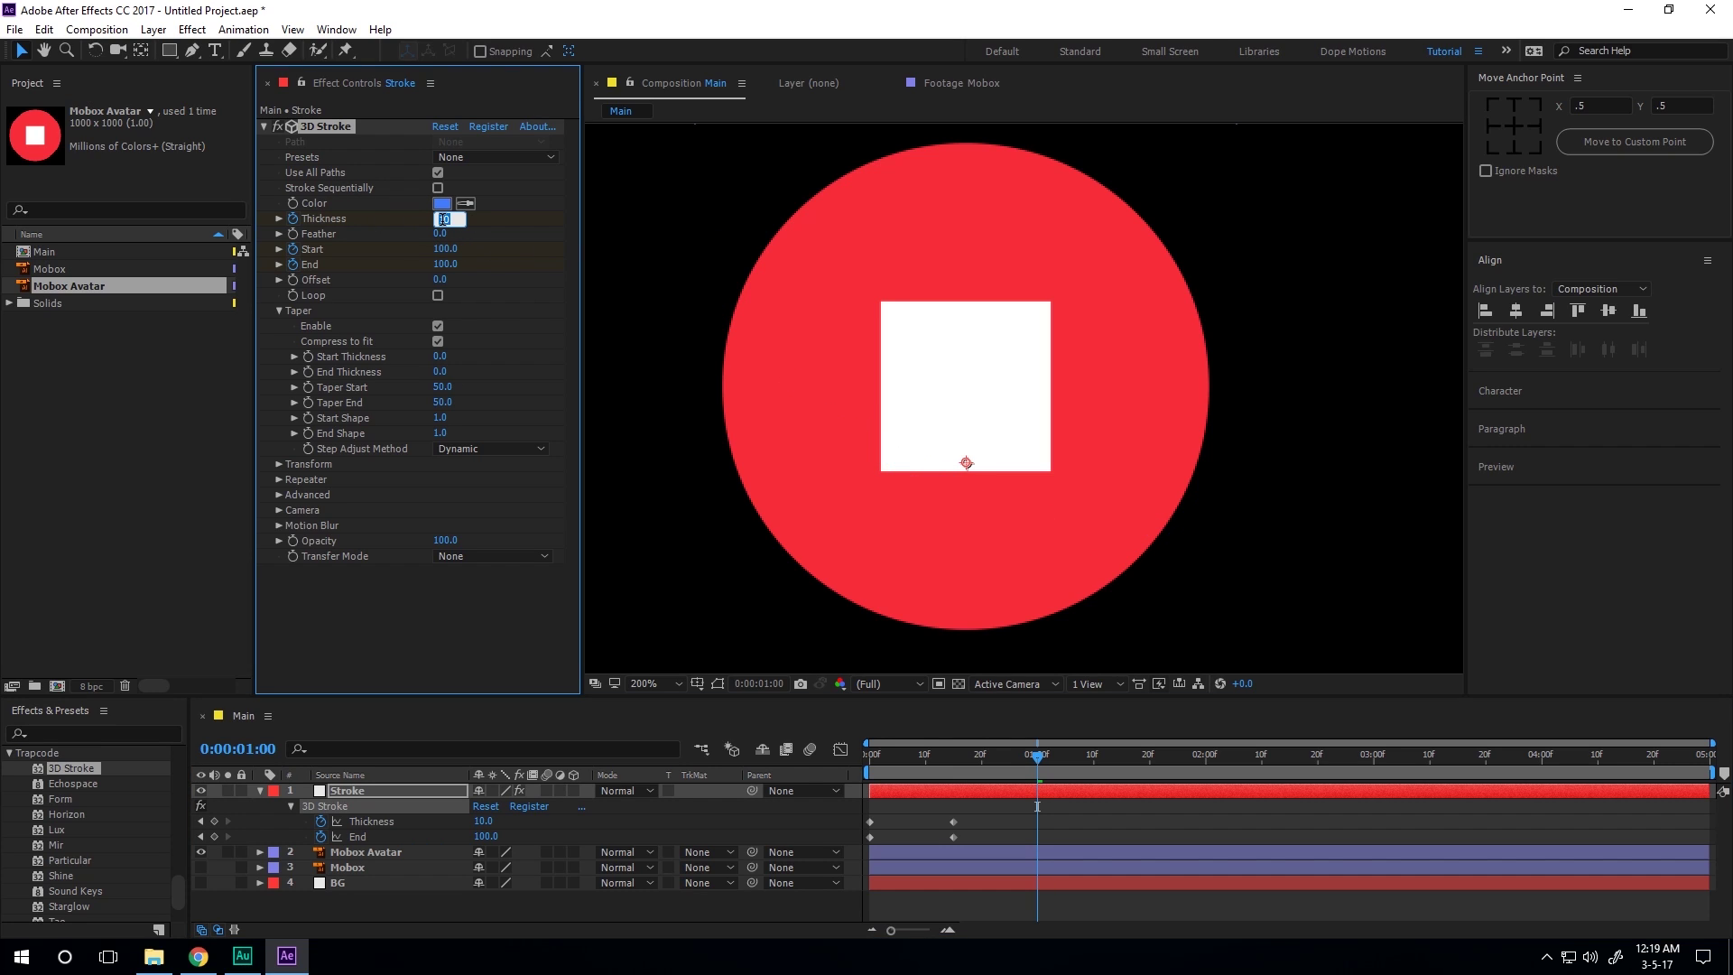
text(2)
key(Return)
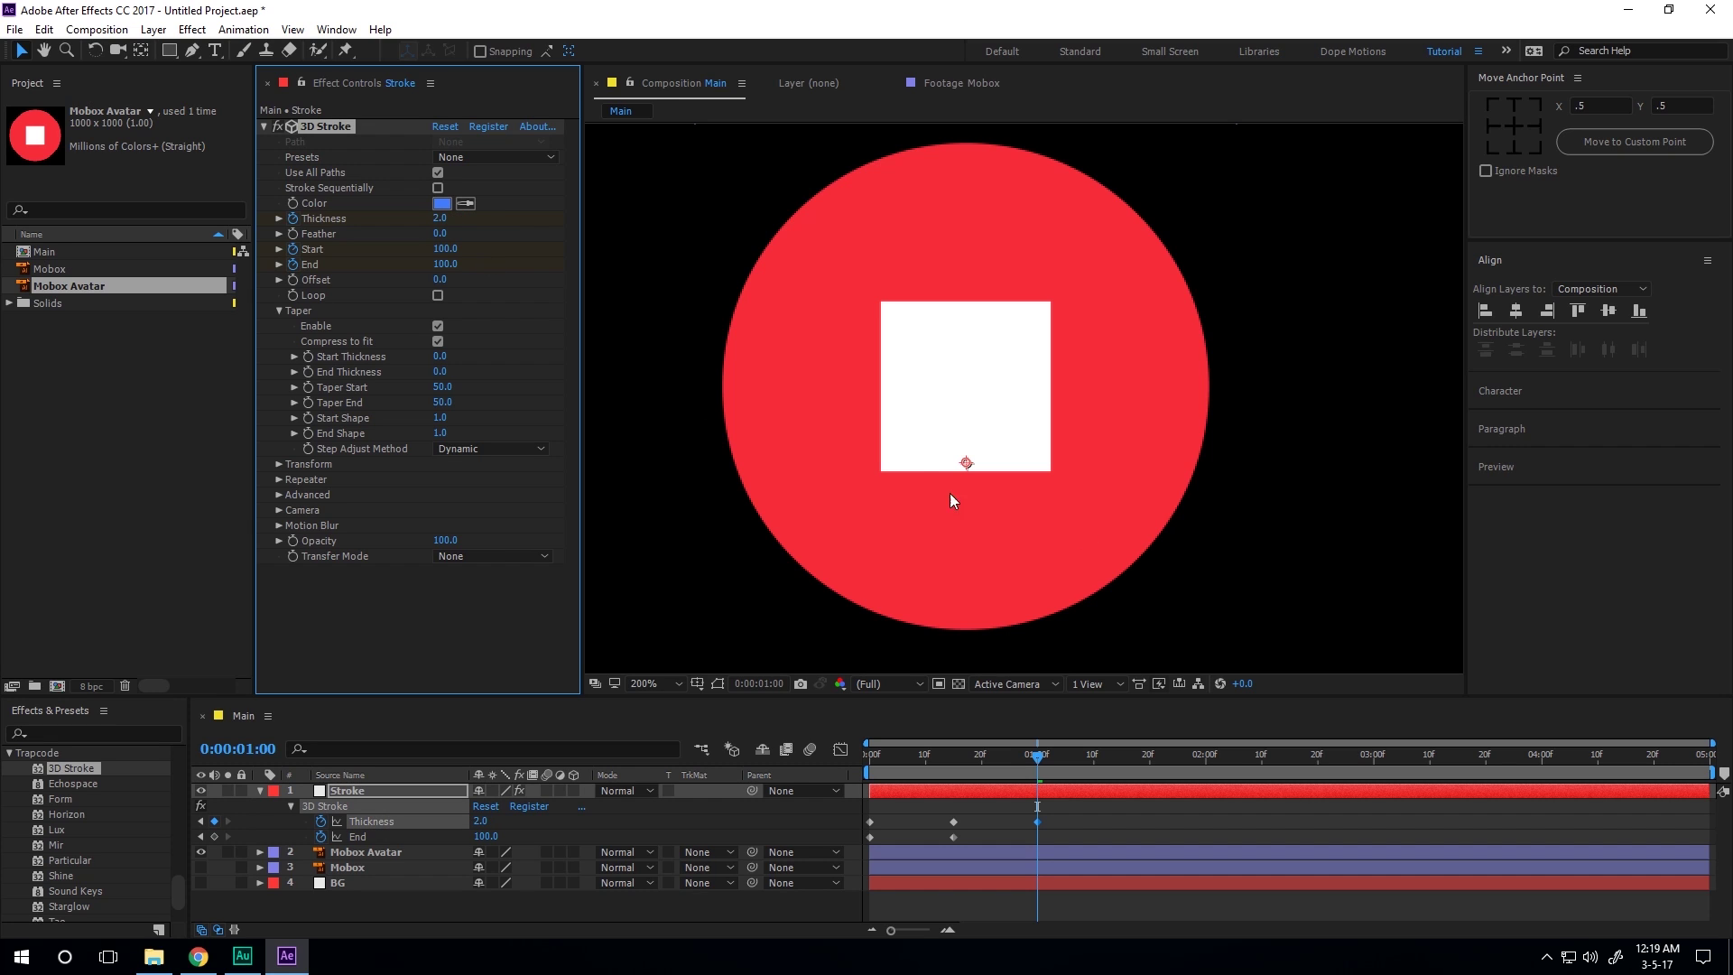
Reveal the Stroke layer's modified properties and apply Easy Ease to all Thickness, Start and End keyframes.
mouse_move(1031, 760)
mouse_down()
mouse_move(868, 771)
mouse_move(1009, 785)
mouse_move(889, 793)
mouse_move(1038, 793)
mouse_up()
click(950, 789)
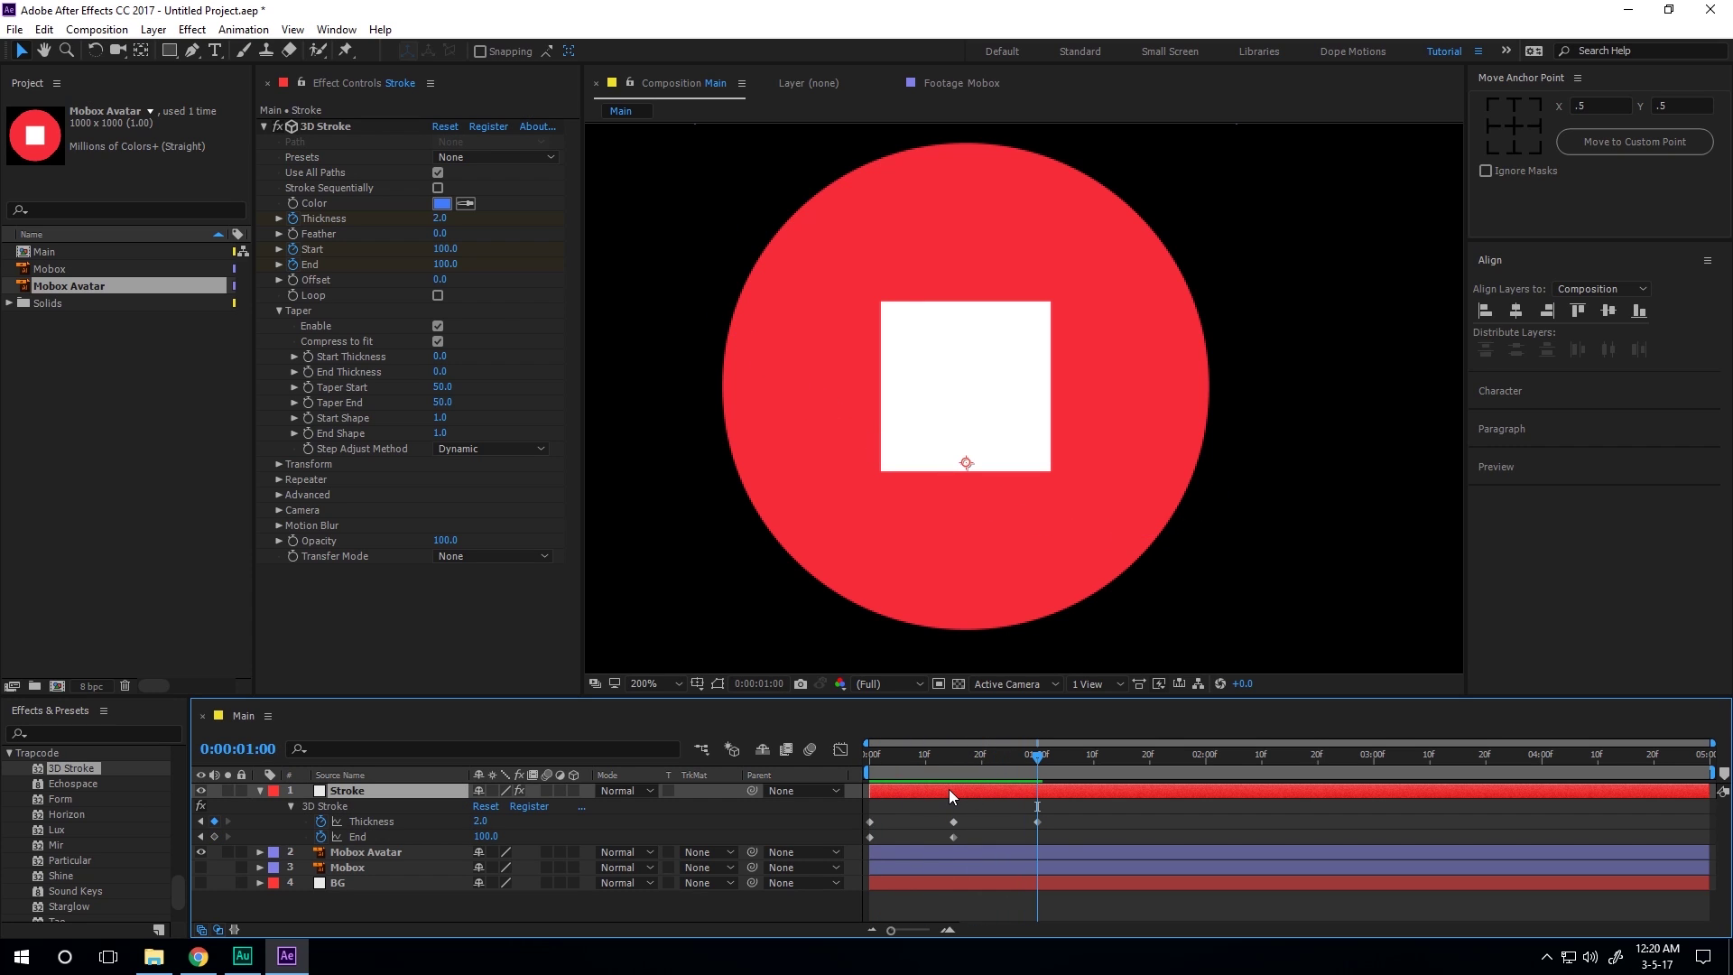
key(u)
key(u)
scroll(982, 798, down, 3)
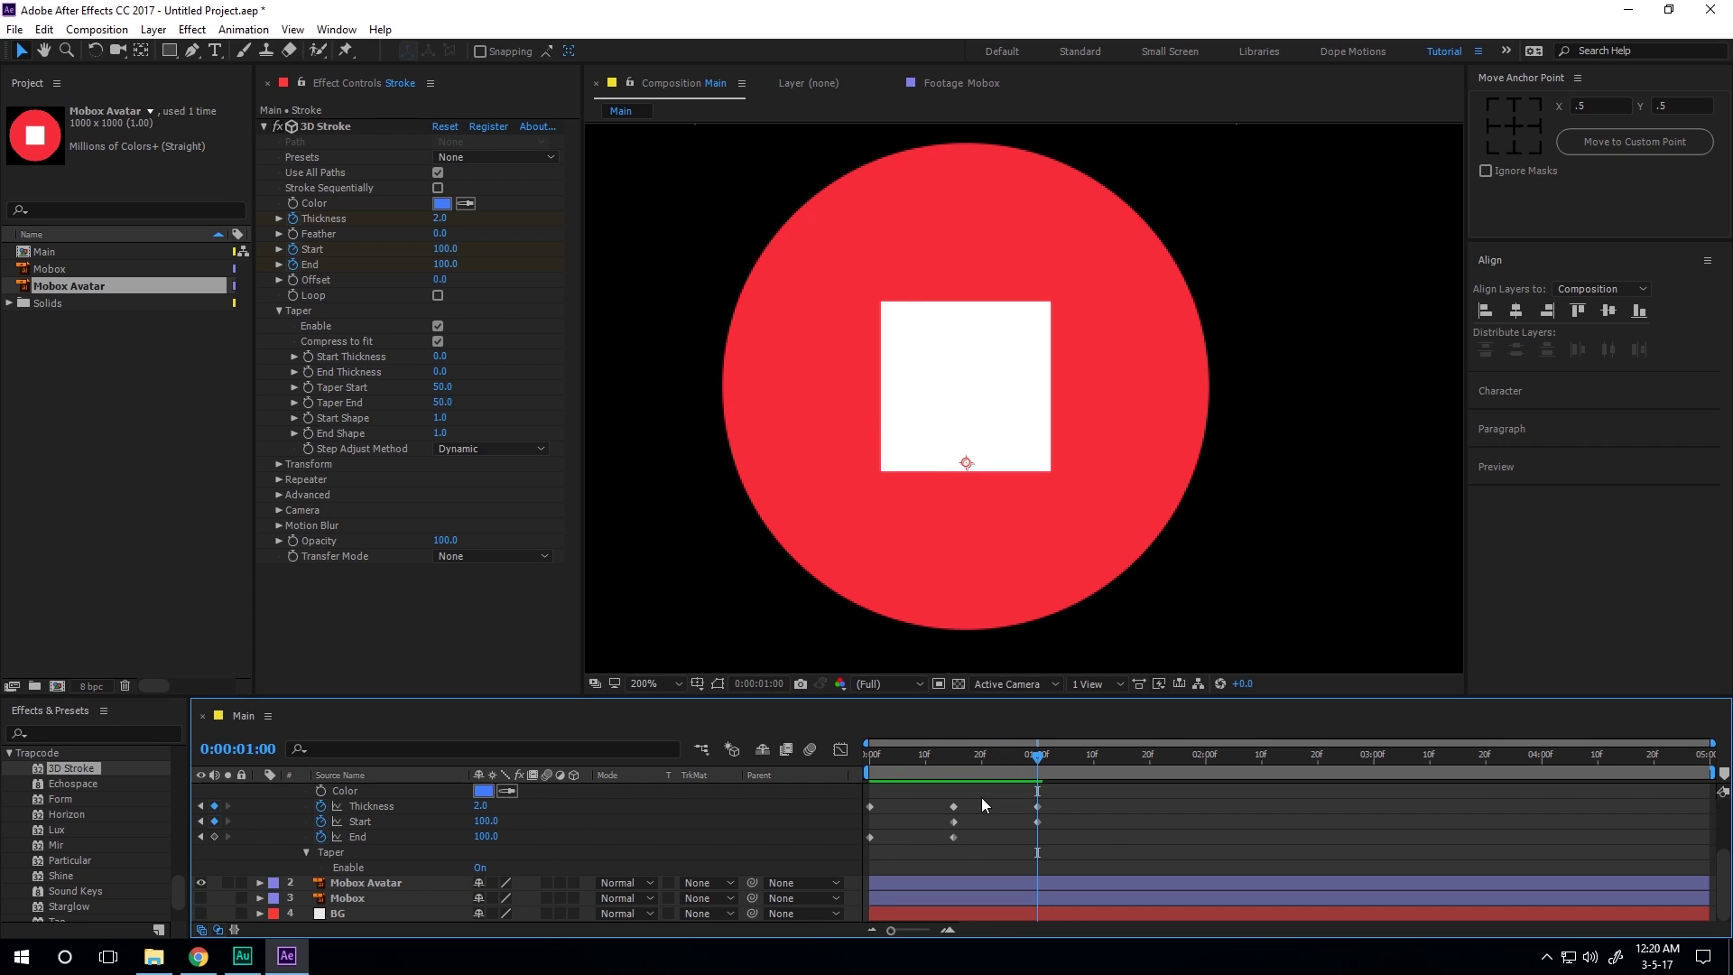
drag(1063, 799, 829, 852)
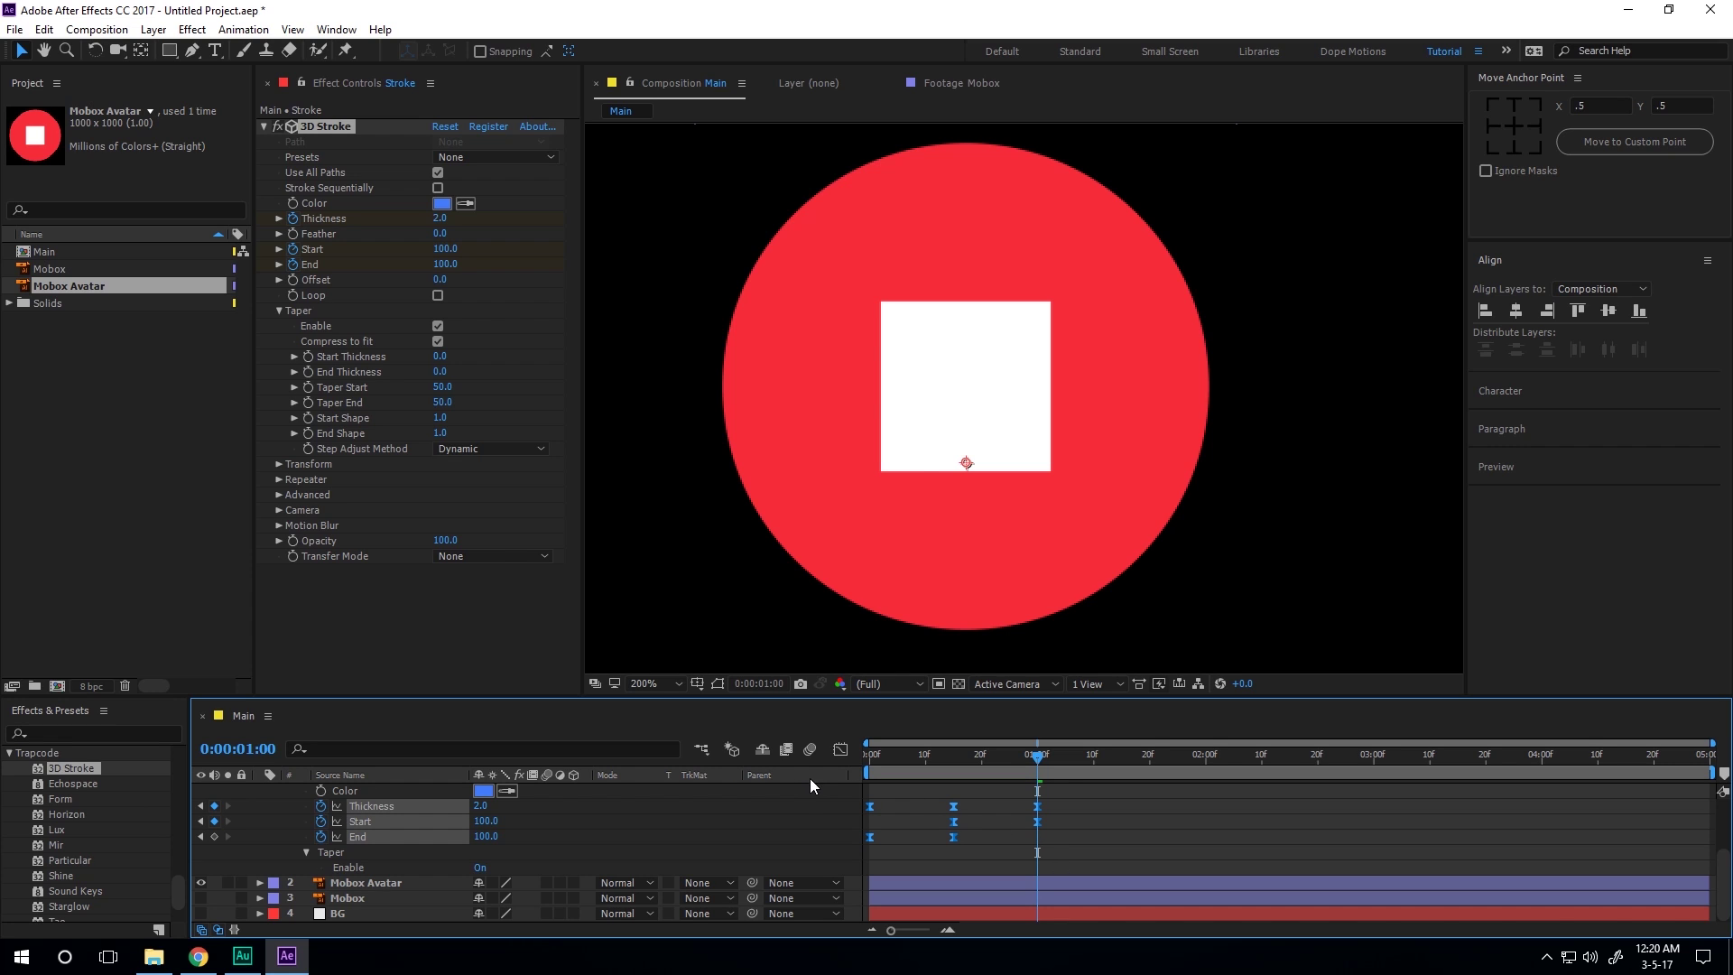
Show the keyframes in an enlarged Graph Editor and sharpen the speed curve between 0 and 15 frames into a steep peak.
click(840, 749)
scroll(928, 817, up, 3)
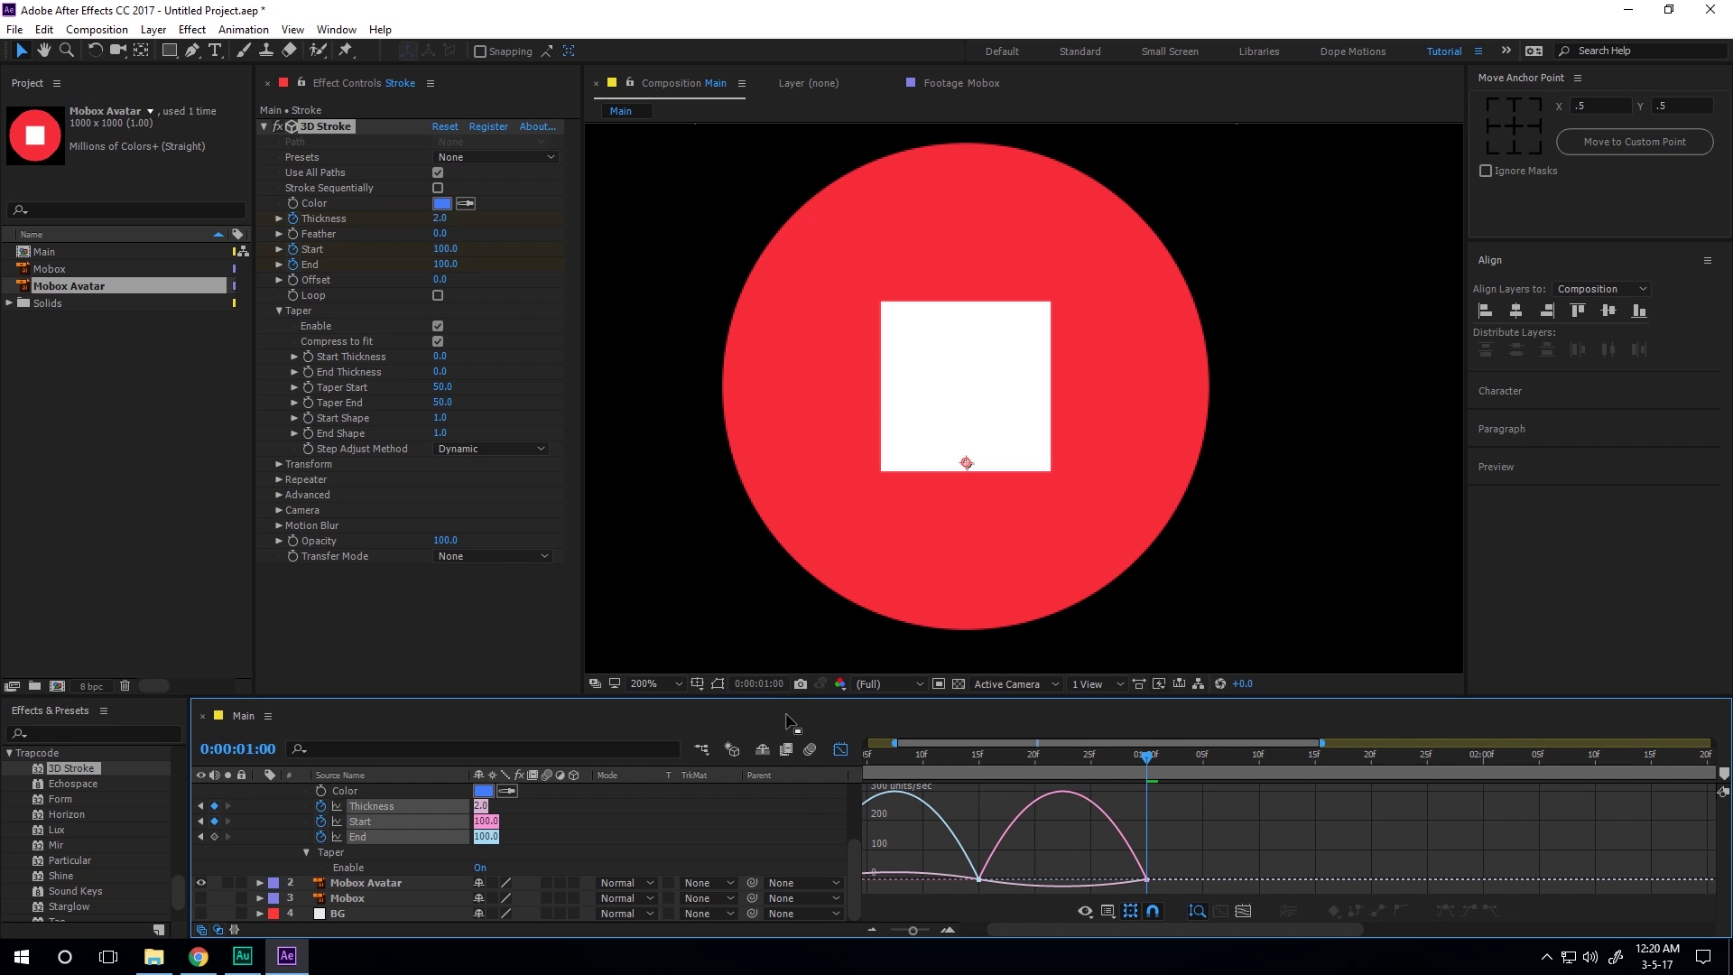
drag(767, 695, 767, 557)
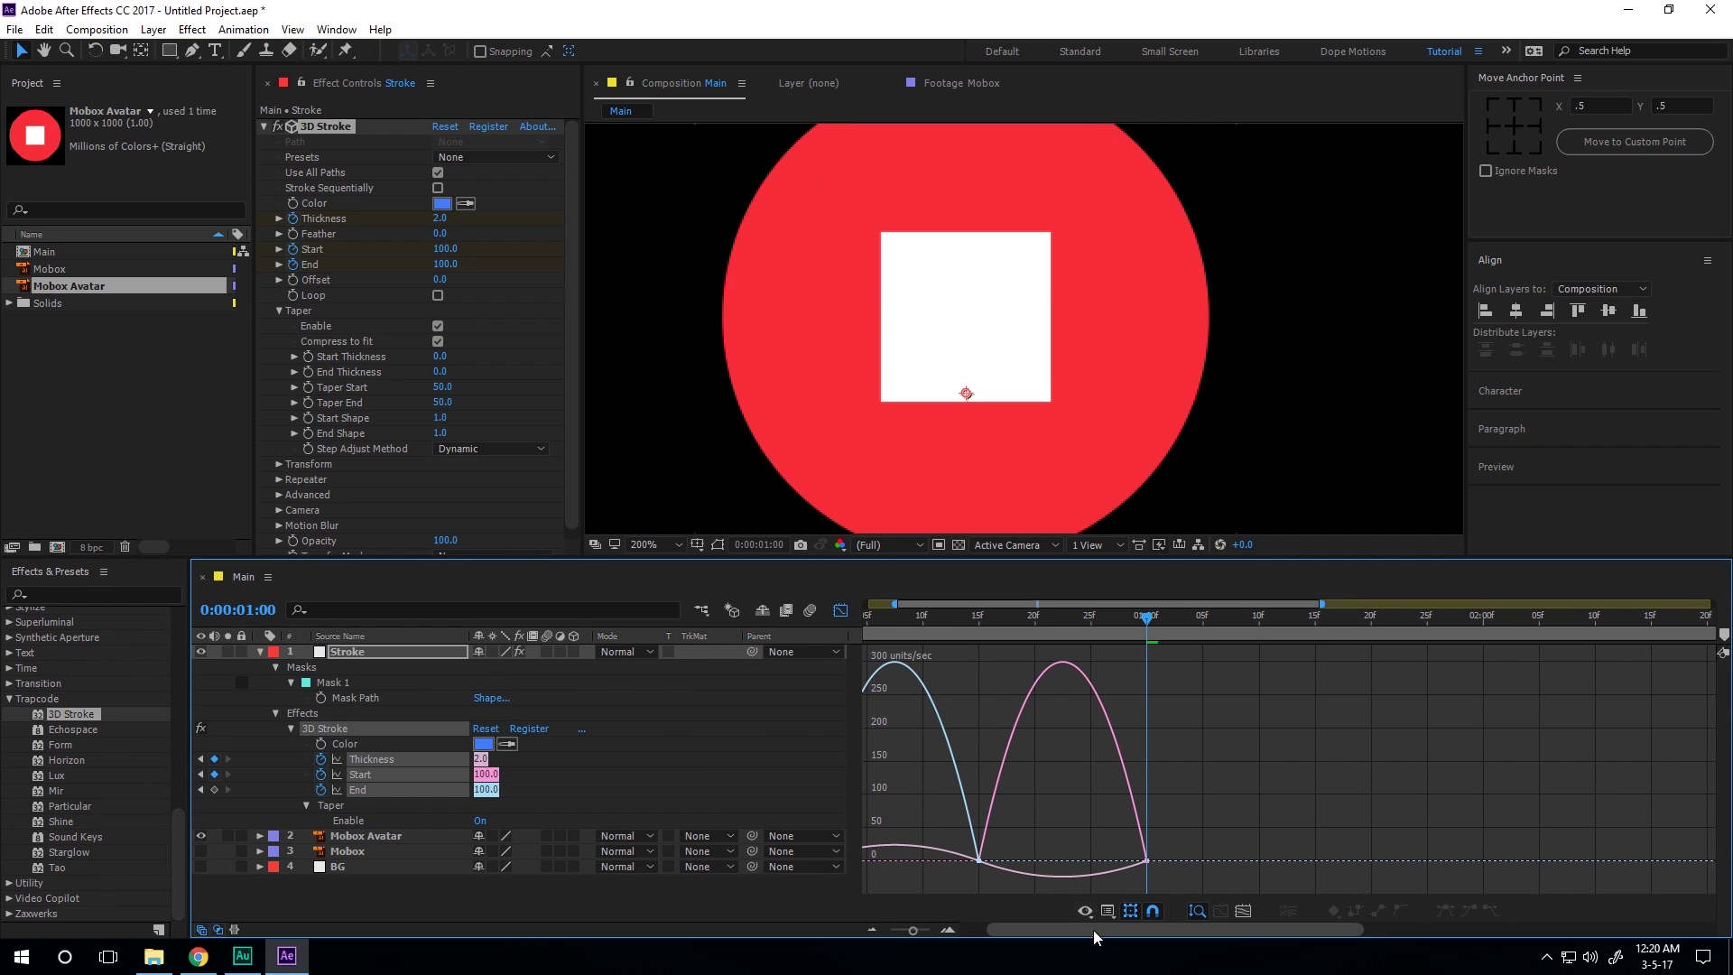
drag(1063, 931, 1036, 932)
mouse_move(838, 876)
mouse_down()
mouse_move(1050, 865)
mouse_move(978, 868)
mouse_up()
click(1038, 868)
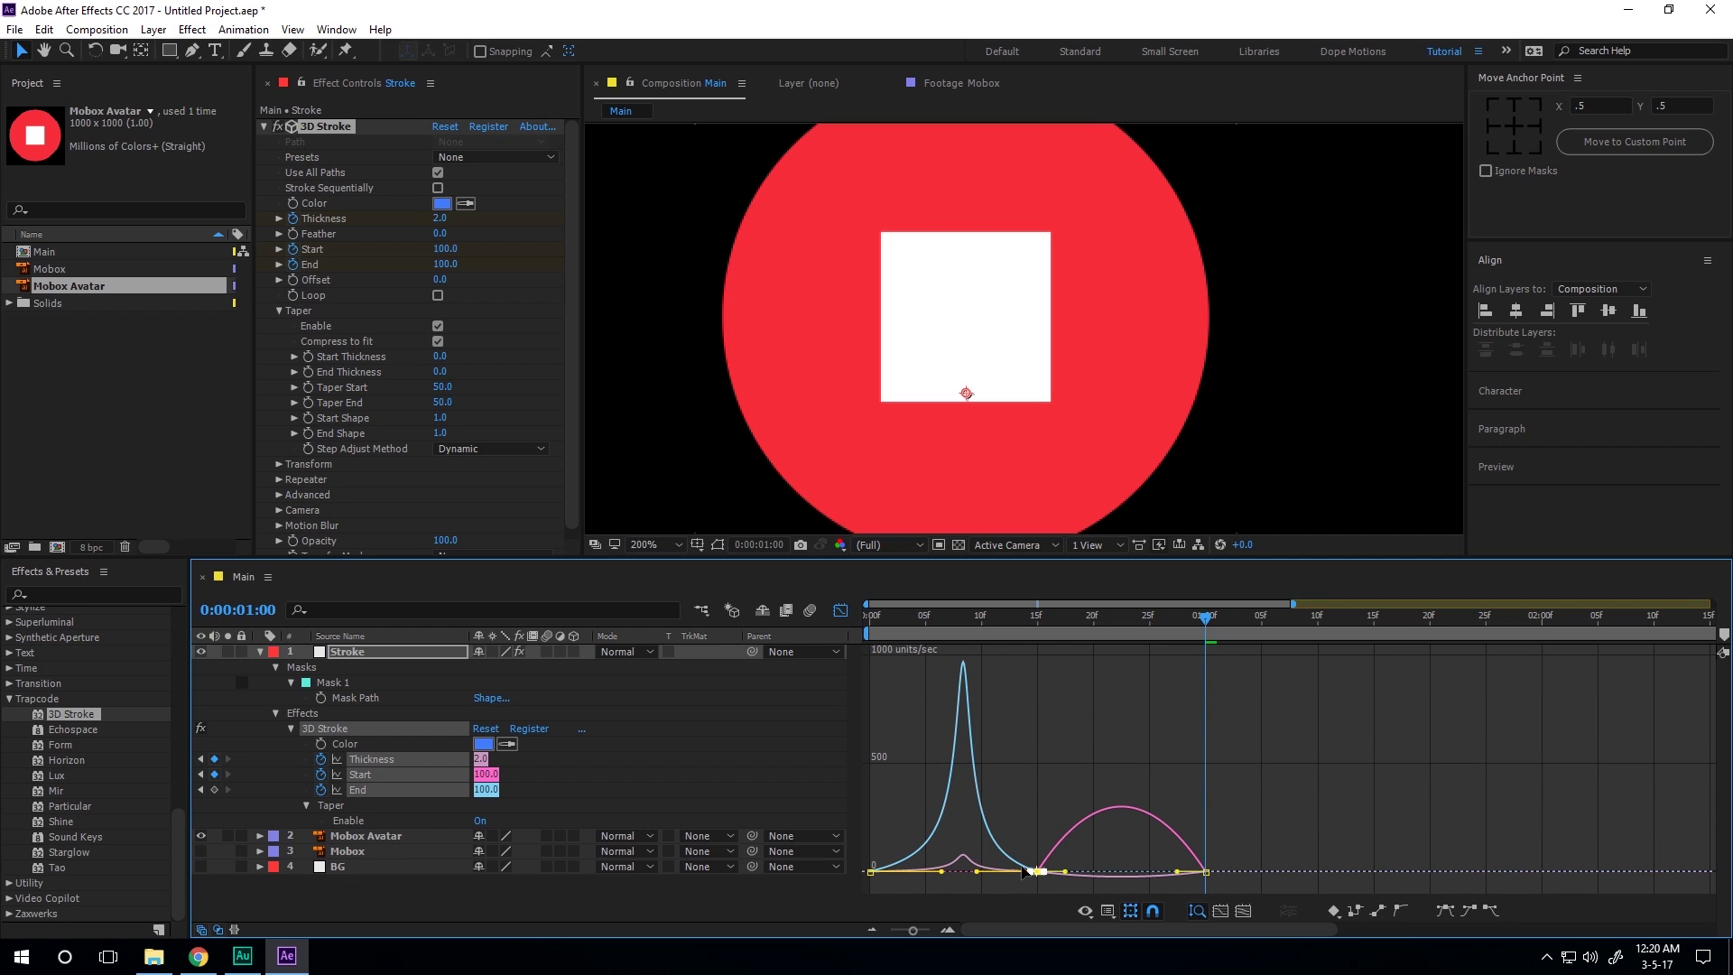
Sharpen the Start speed curve between 0:00:00:15 and 0:00:01:00 into a steep peak by lengthening its keyframe handles.
right_click(1035, 725)
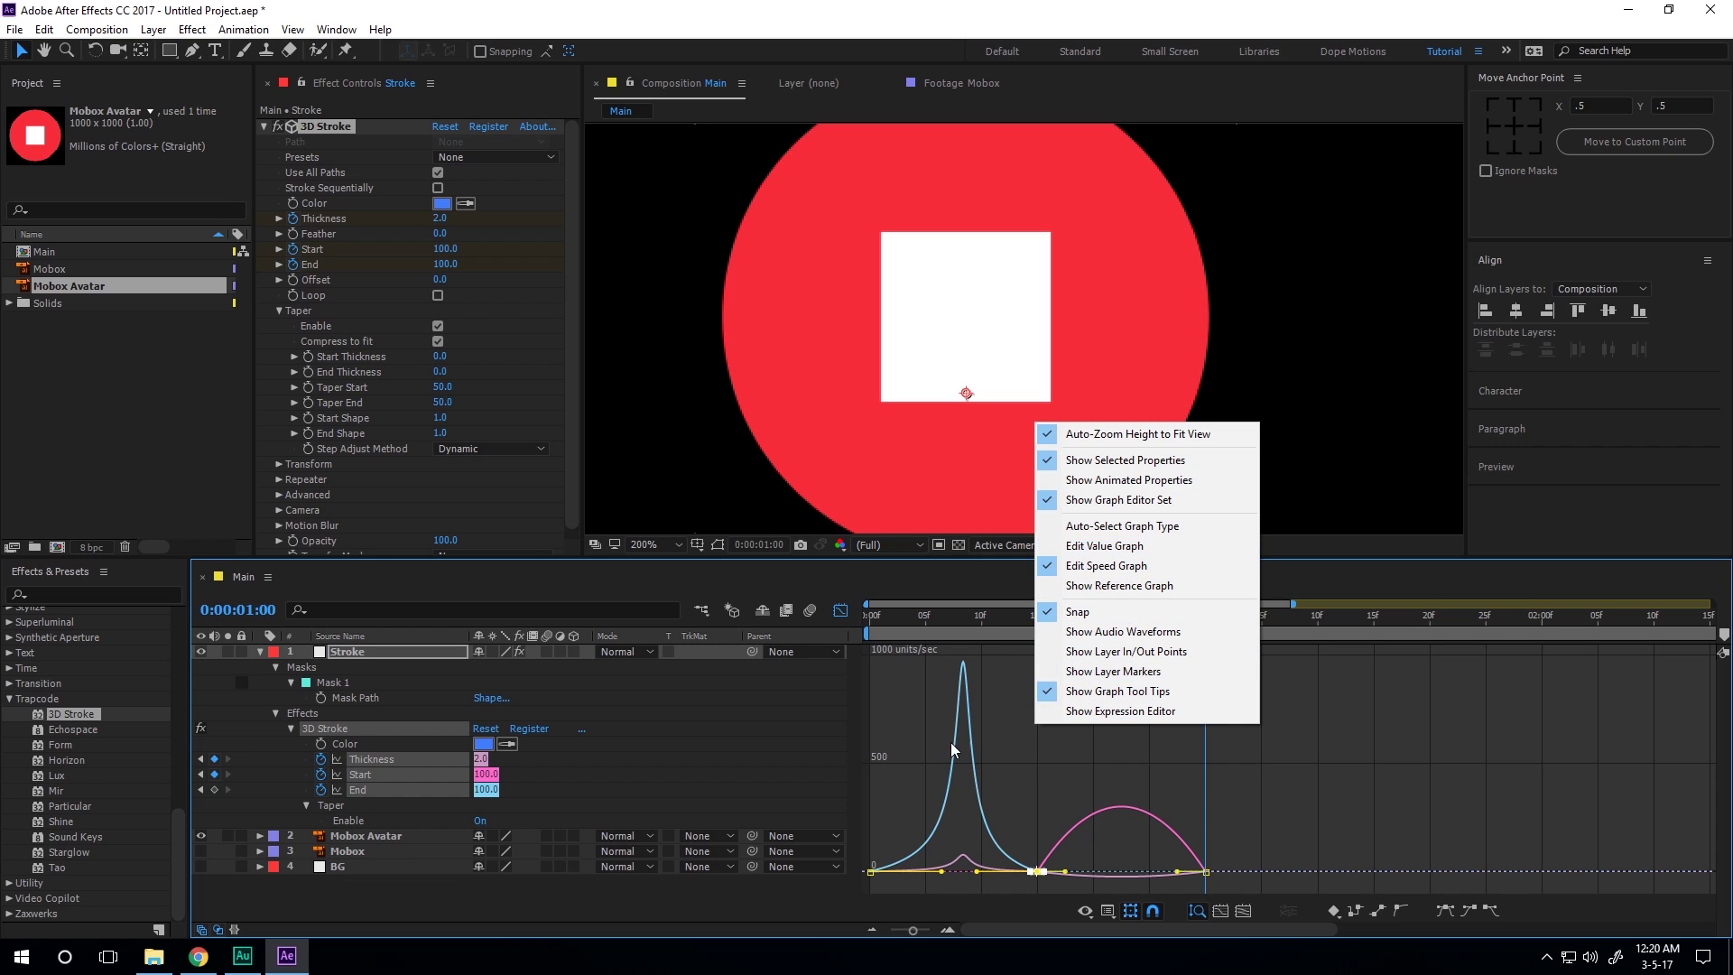
click(1076, 853)
drag(1031, 857, 1143, 875)
click(1207, 870)
End the work area at 0:00:01:04 and preview the stroke animation with the whole circle in view.
click(1248, 625)
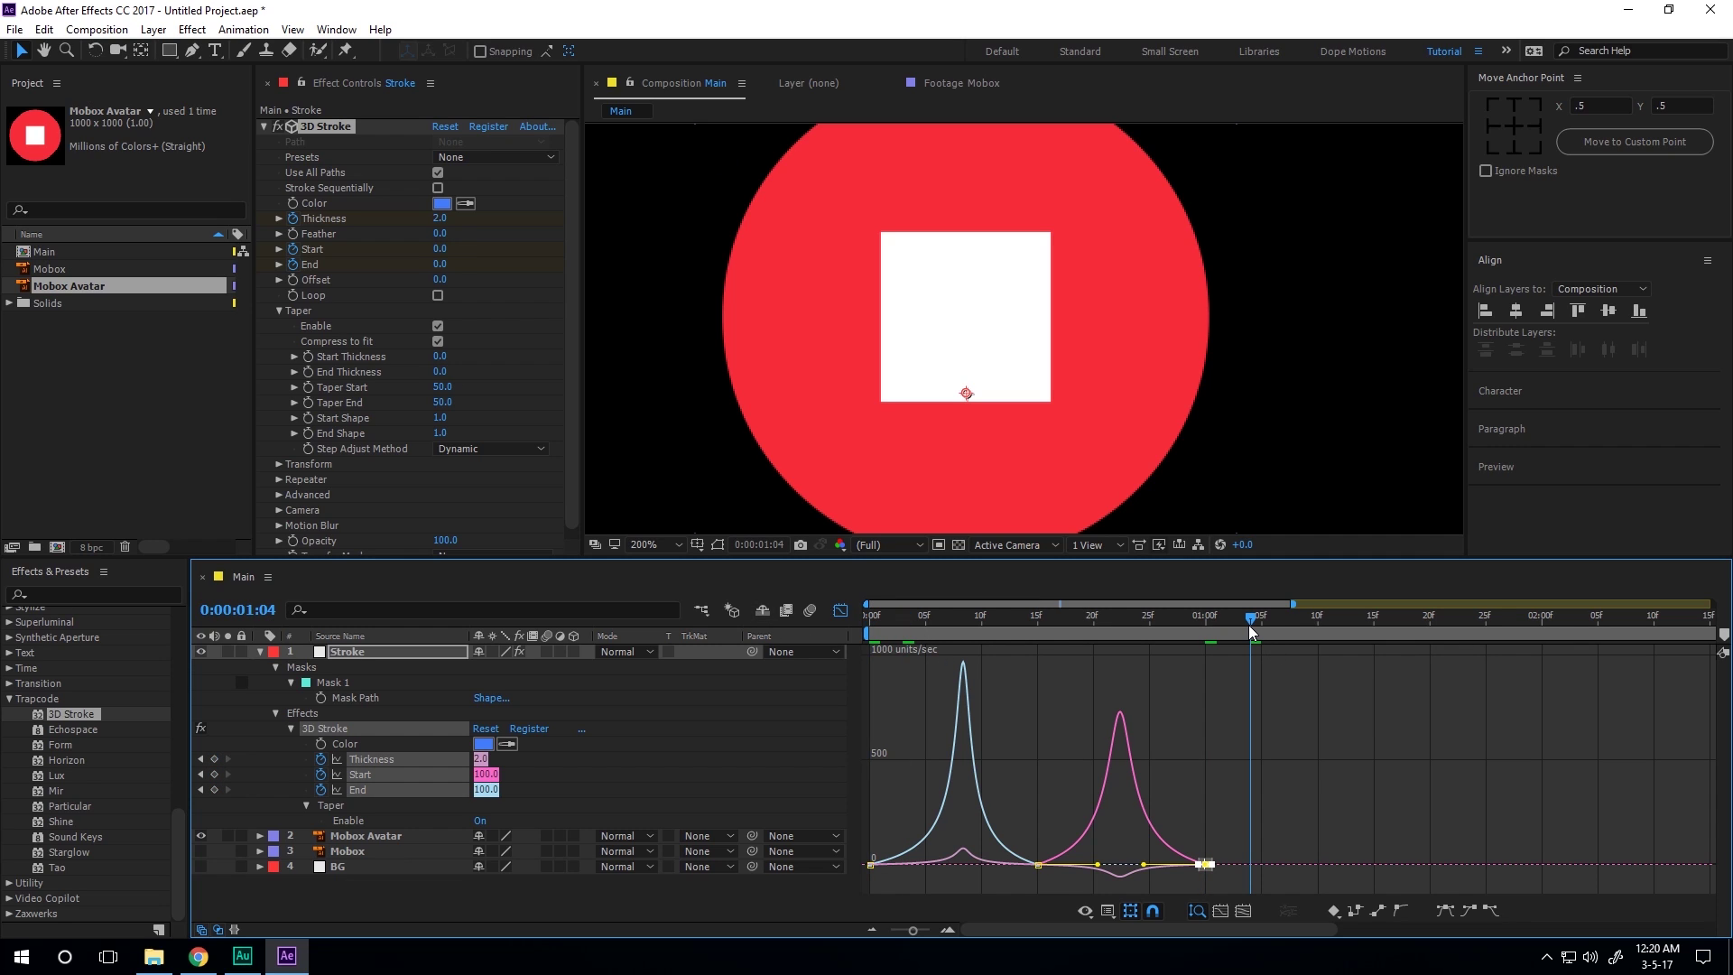
key(n)
key(comma)
key(space)
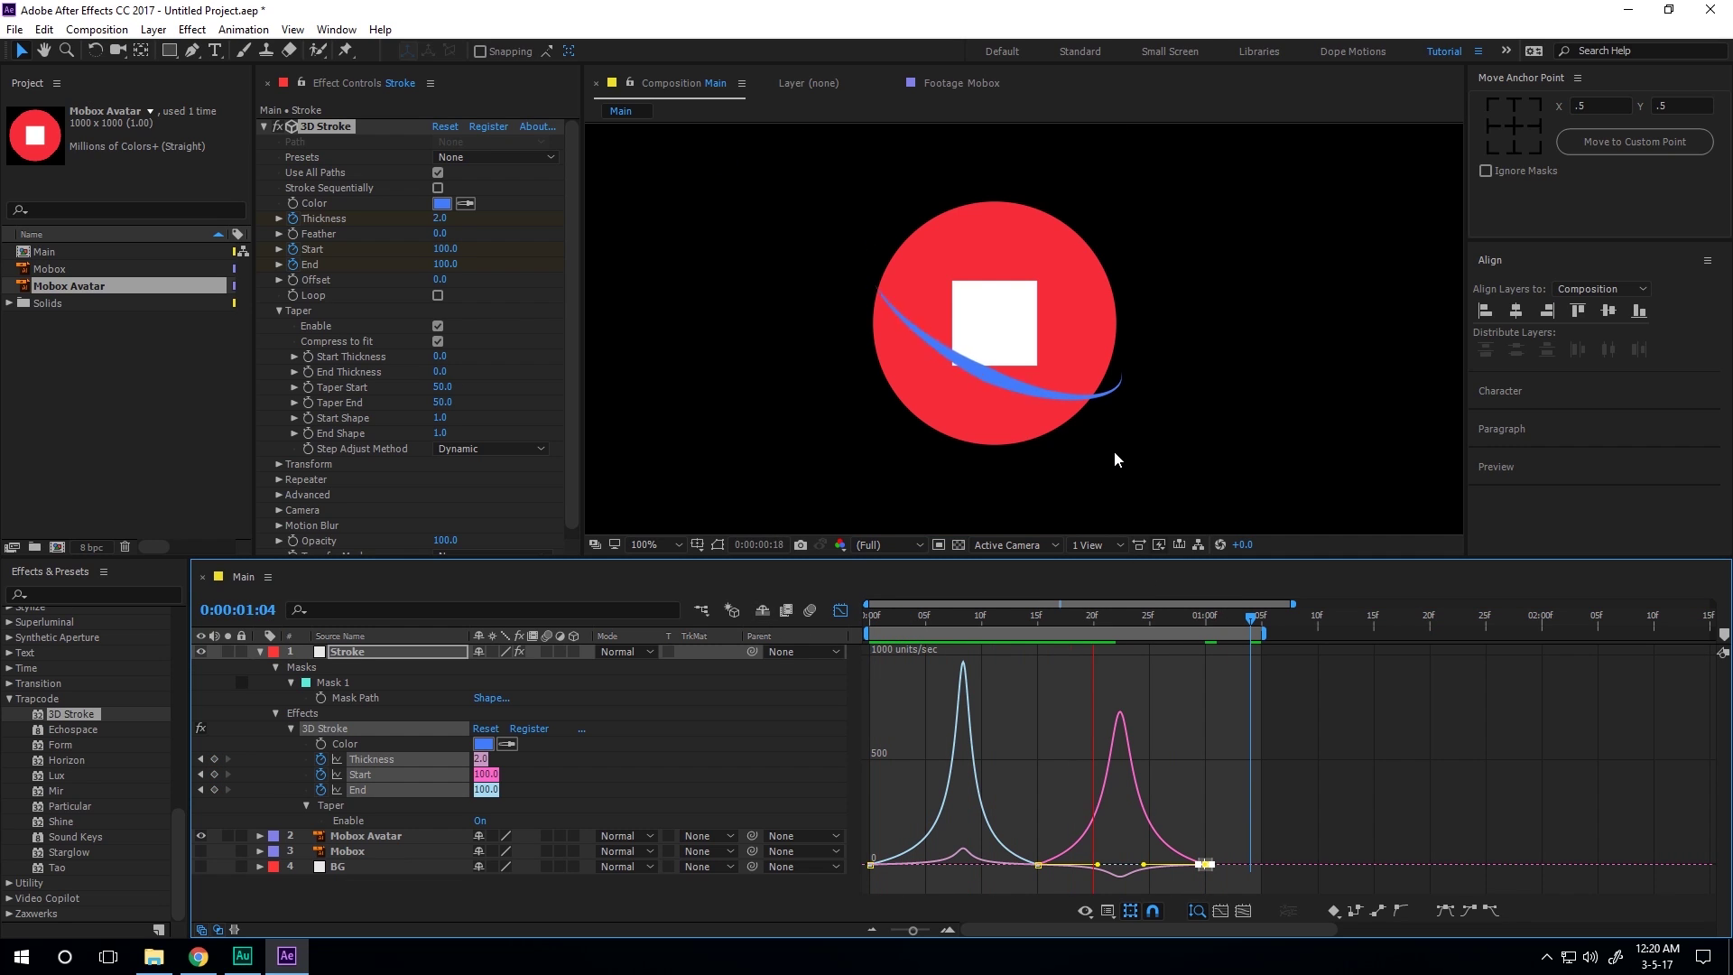
Stop the preview and switch the timeline from the Graph Editor back to the layer bars.
key(space)
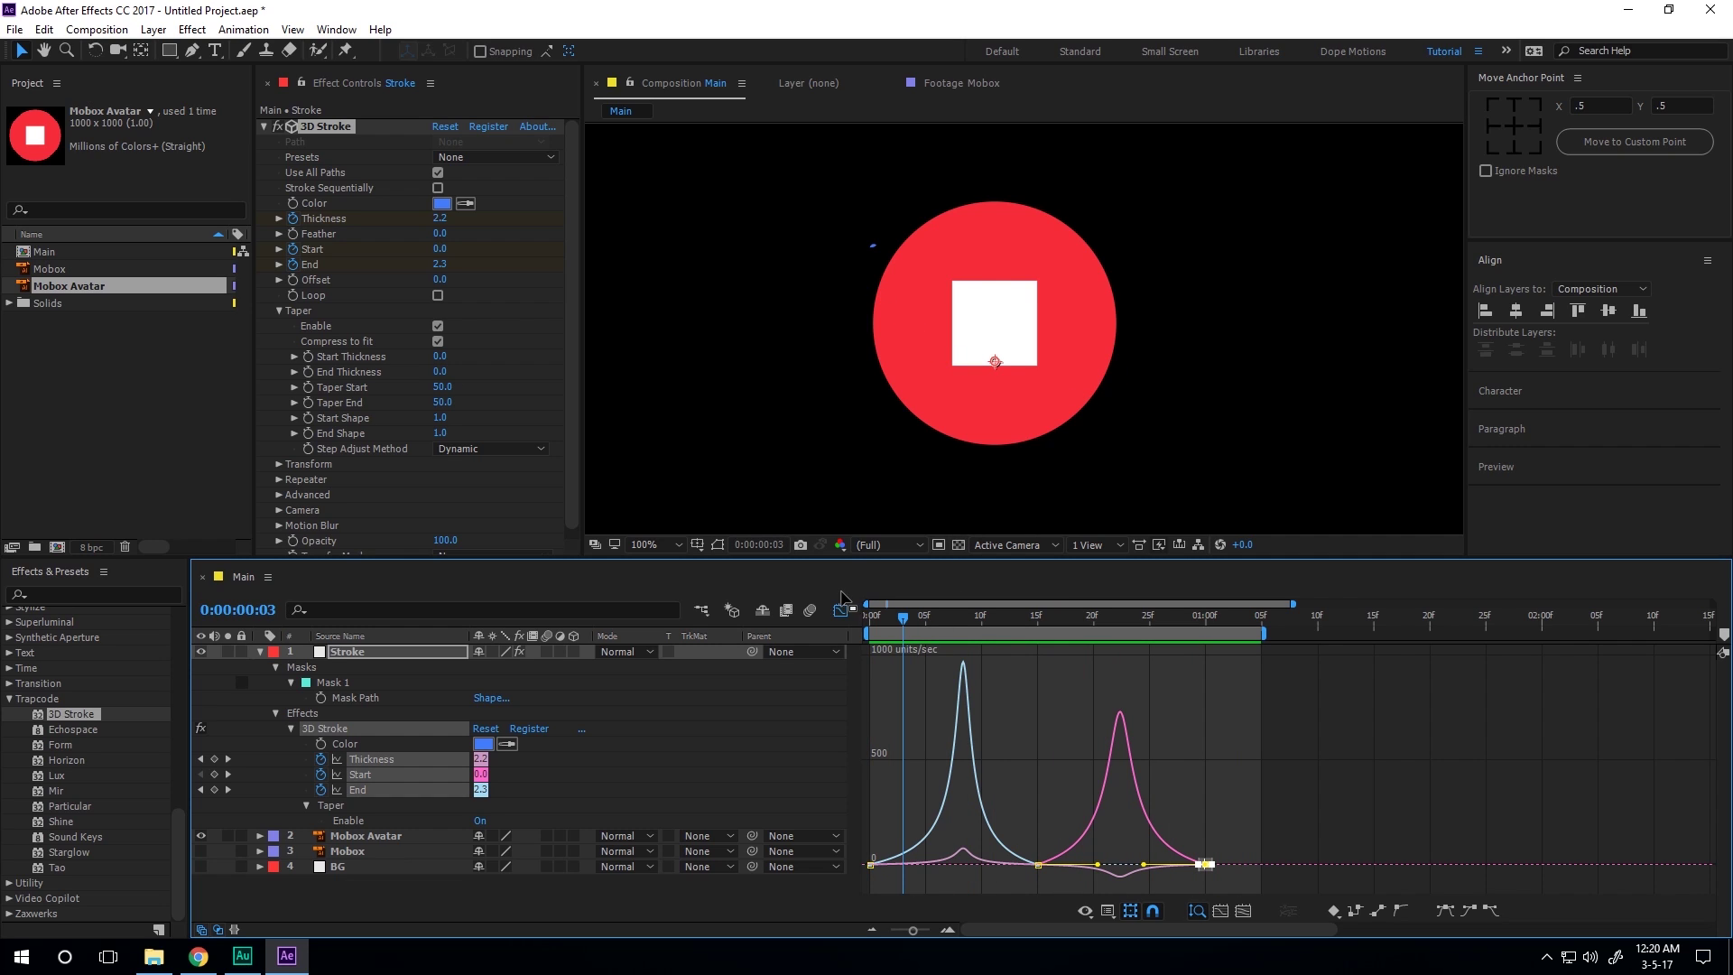
click(847, 613)
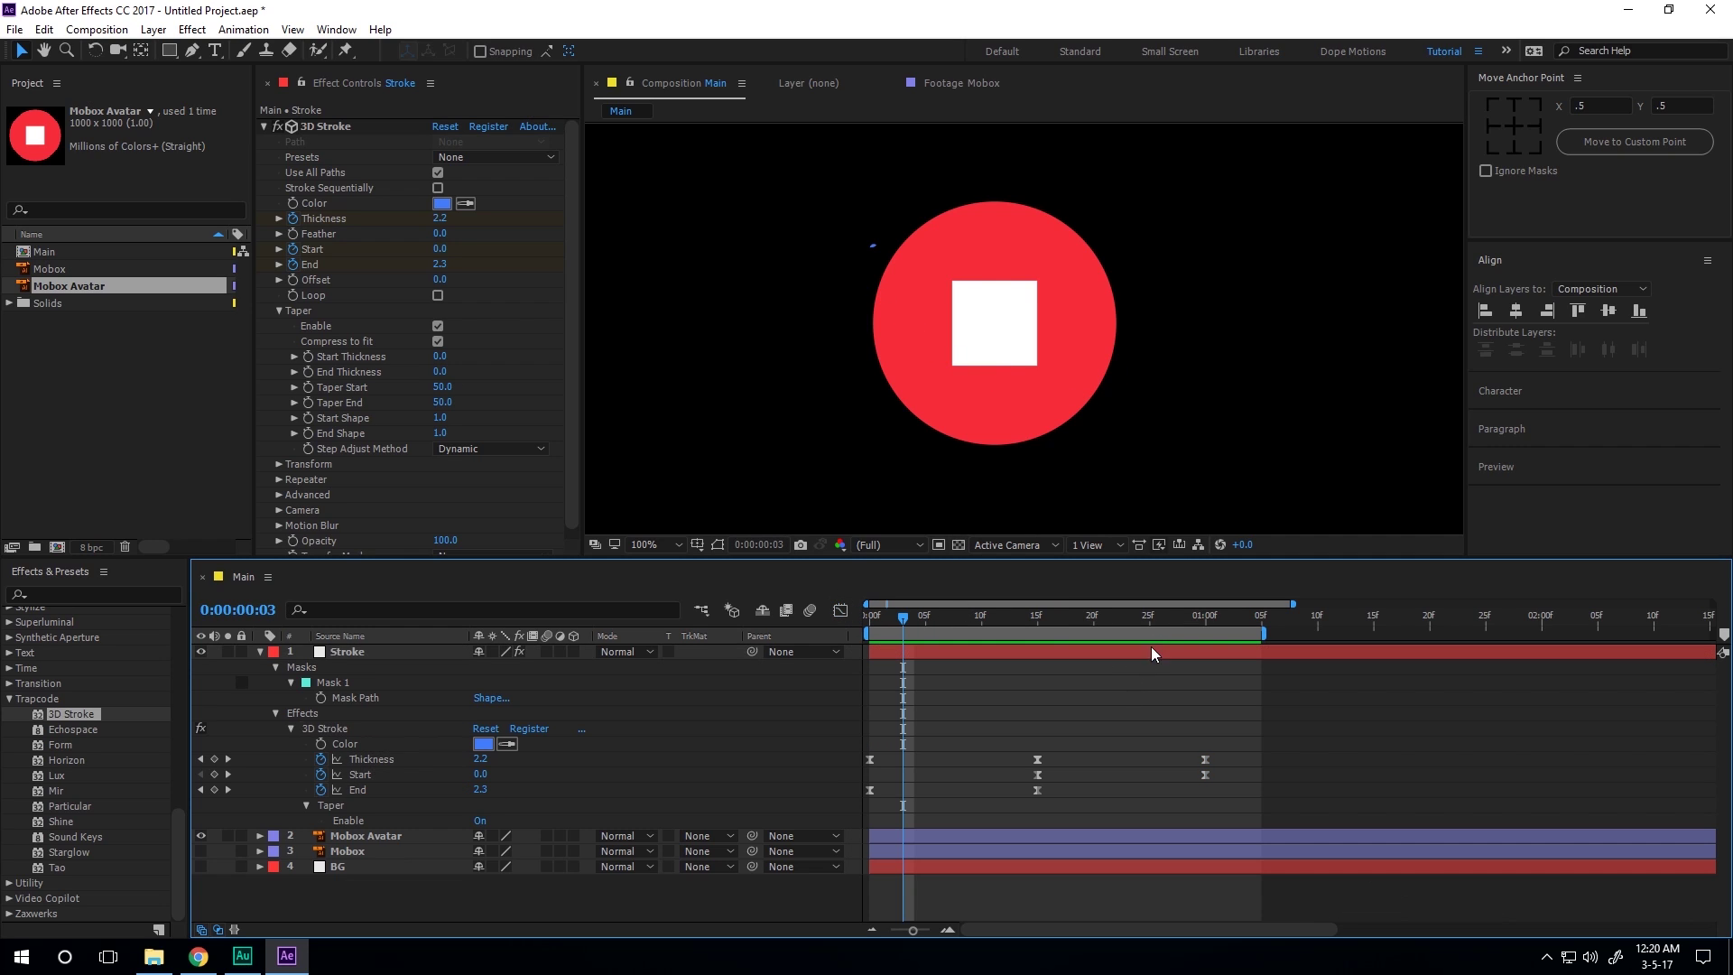
Try to compress all the Stroke keyframes proportionally so they end at 0:00:00:25, and undo the retiming.
mouse_move(1184, 616)
mouse_down()
mouse_move(1096, 623)
mouse_move(1148, 623)
mouse_up()
drag(1234, 736, 863, 809)
drag(1205, 777, 1150, 776)
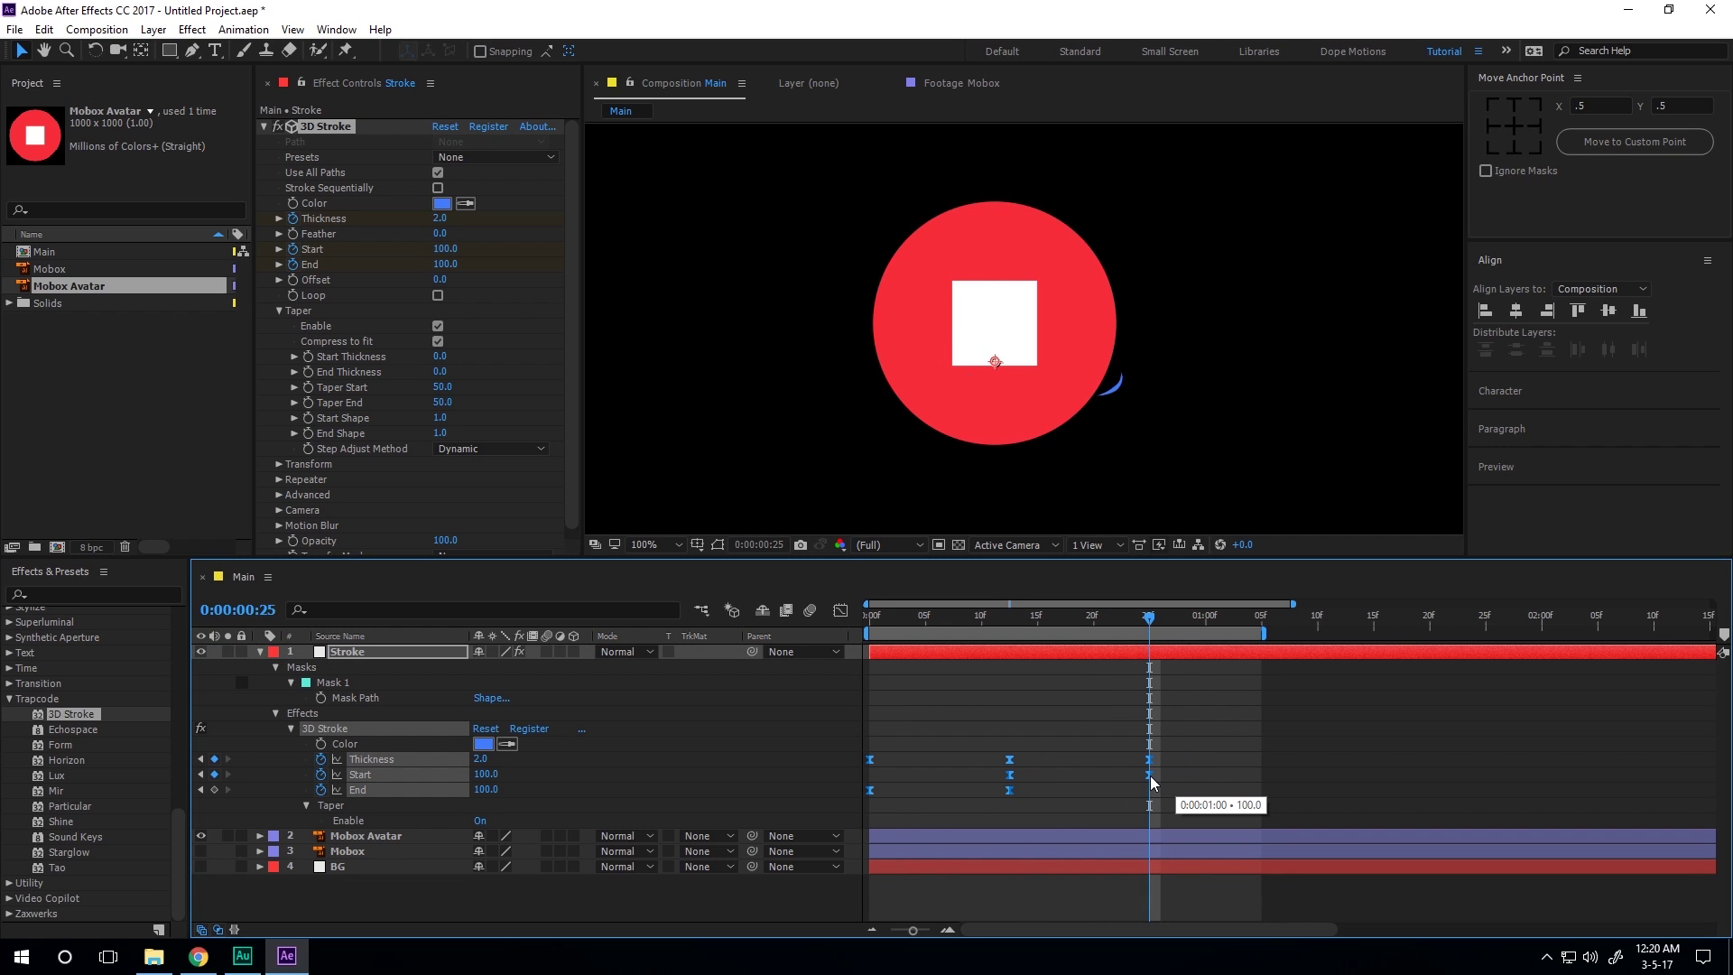
click(1182, 657)
key(space)
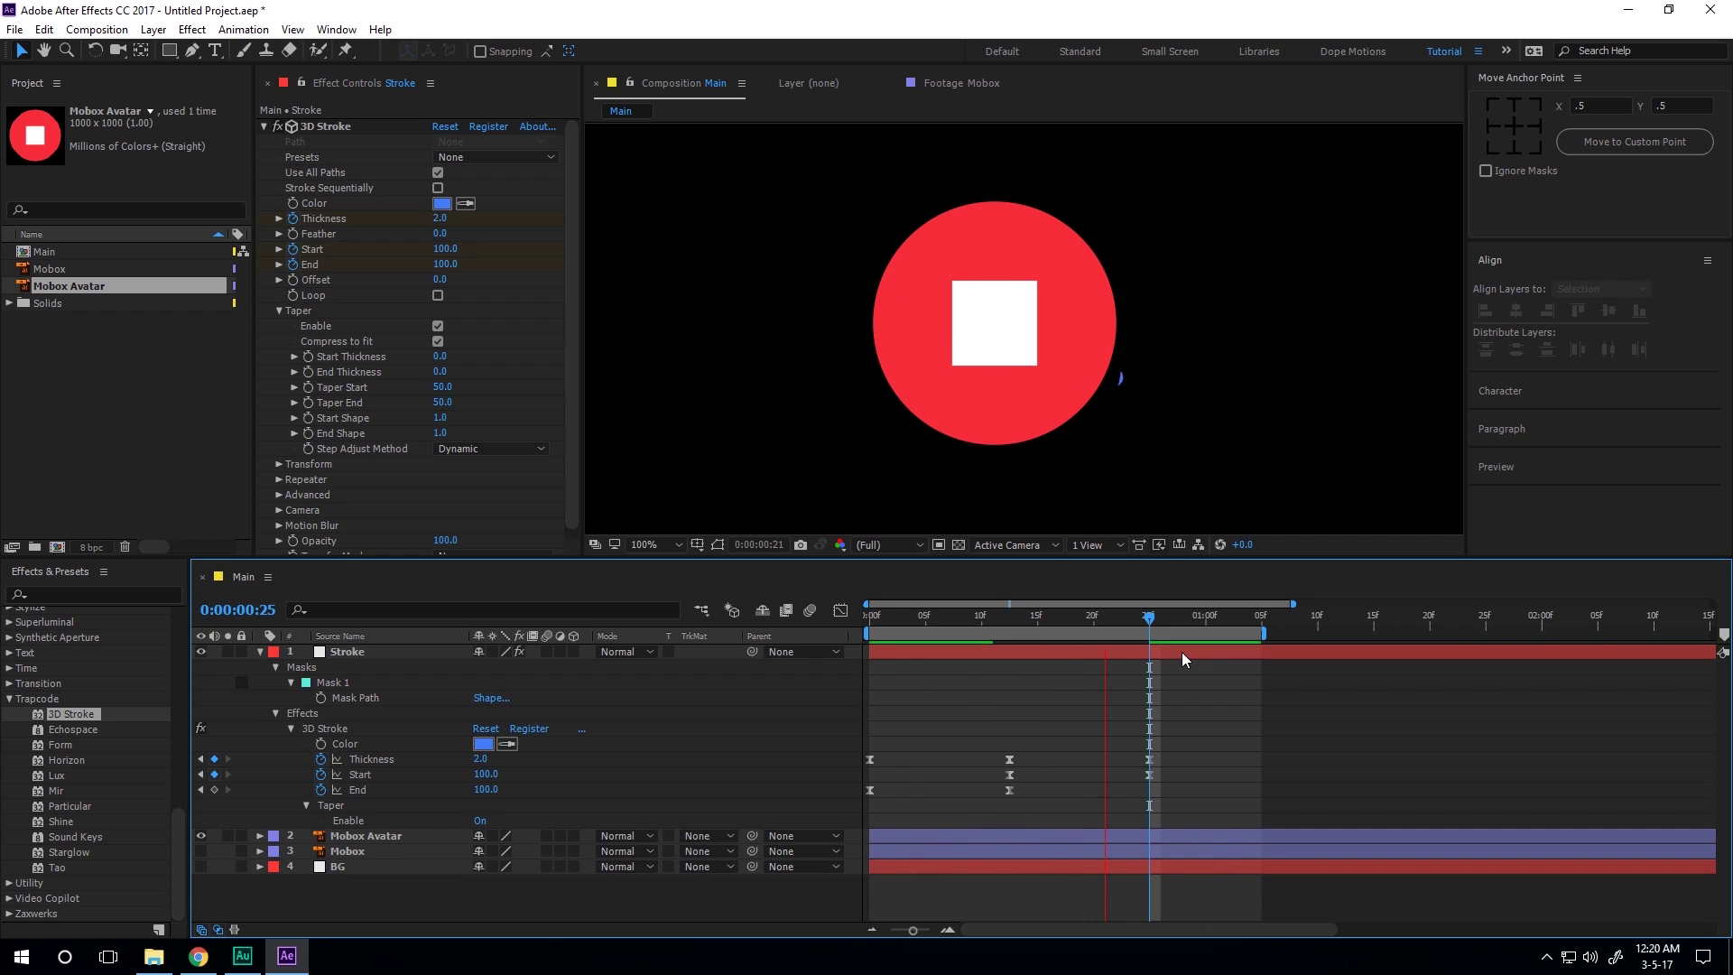
drag(980, 620, 1013, 619)
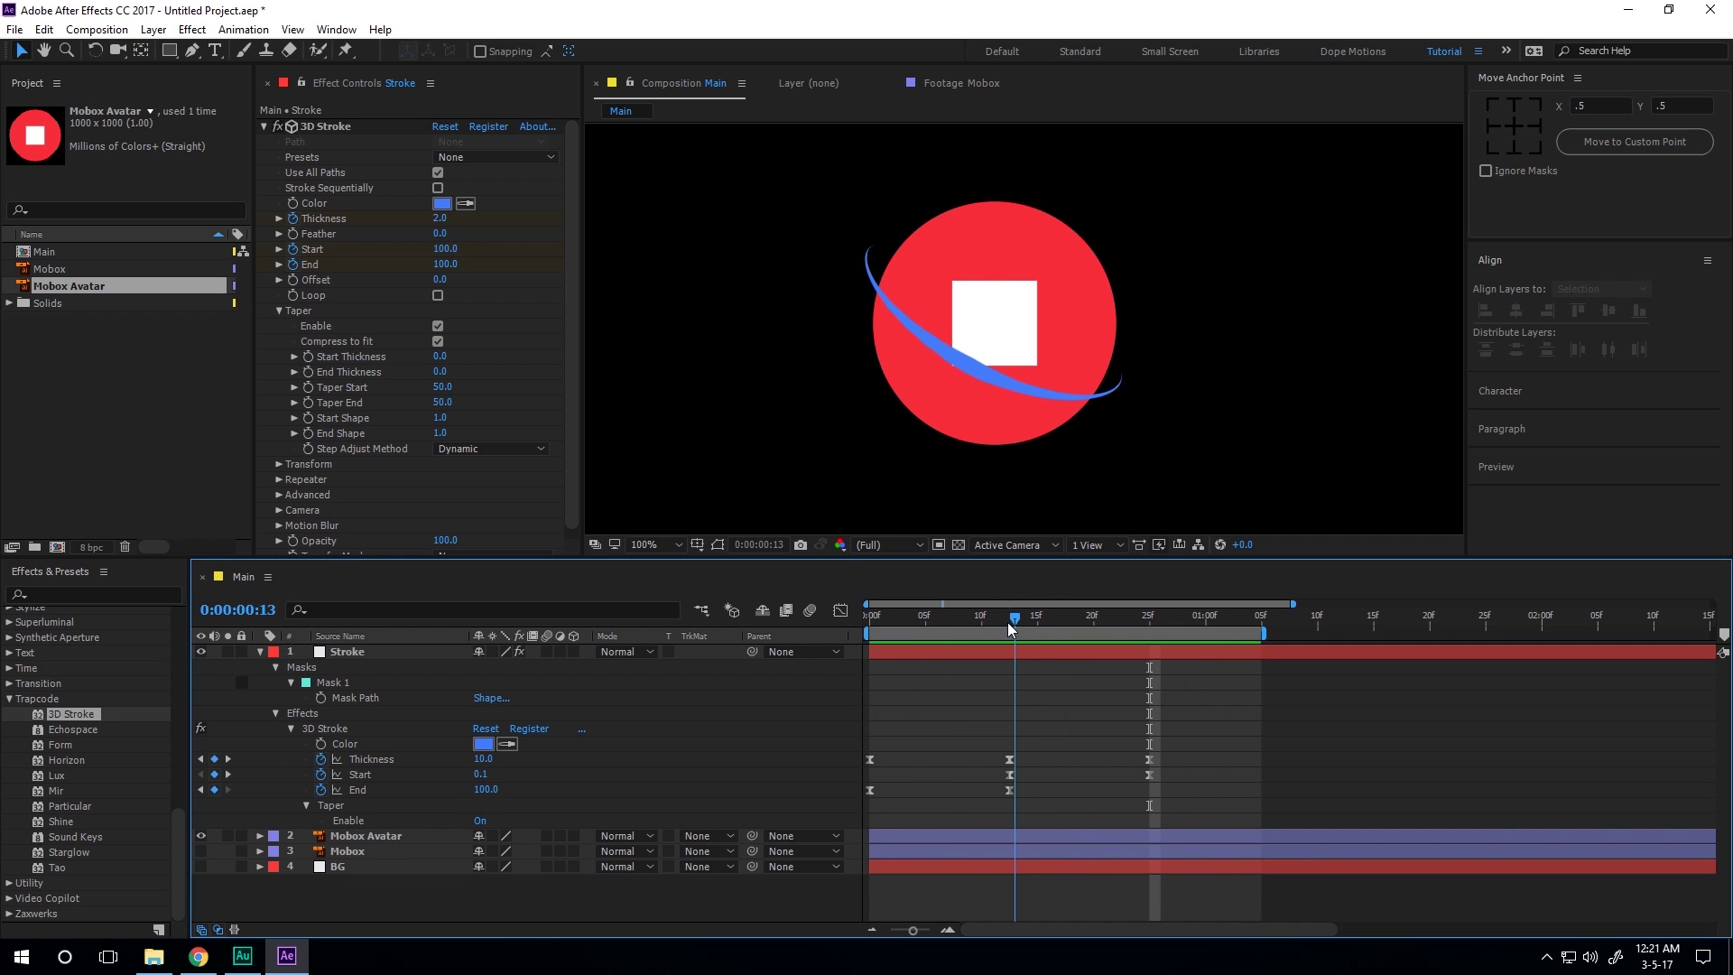
key(k)
key(ctrl+z)
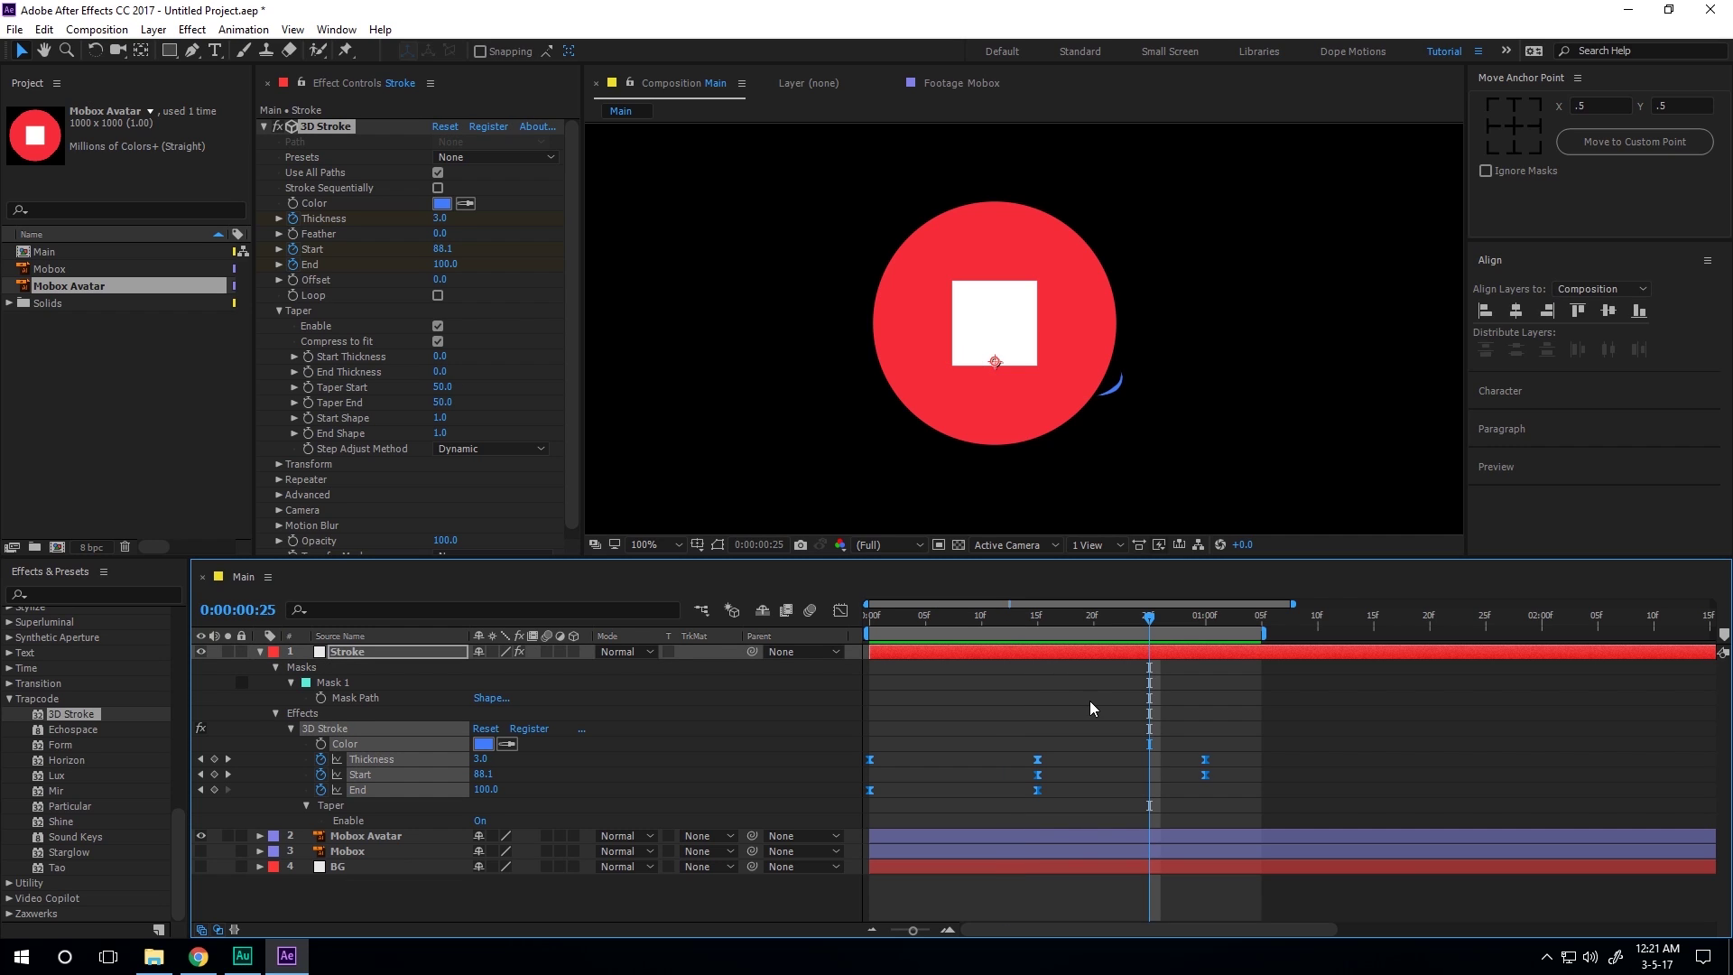
Set the 3D Stroke Thickness keyframe at 0:00:00:15 to 12.
click(1090, 700)
click(1040, 620)
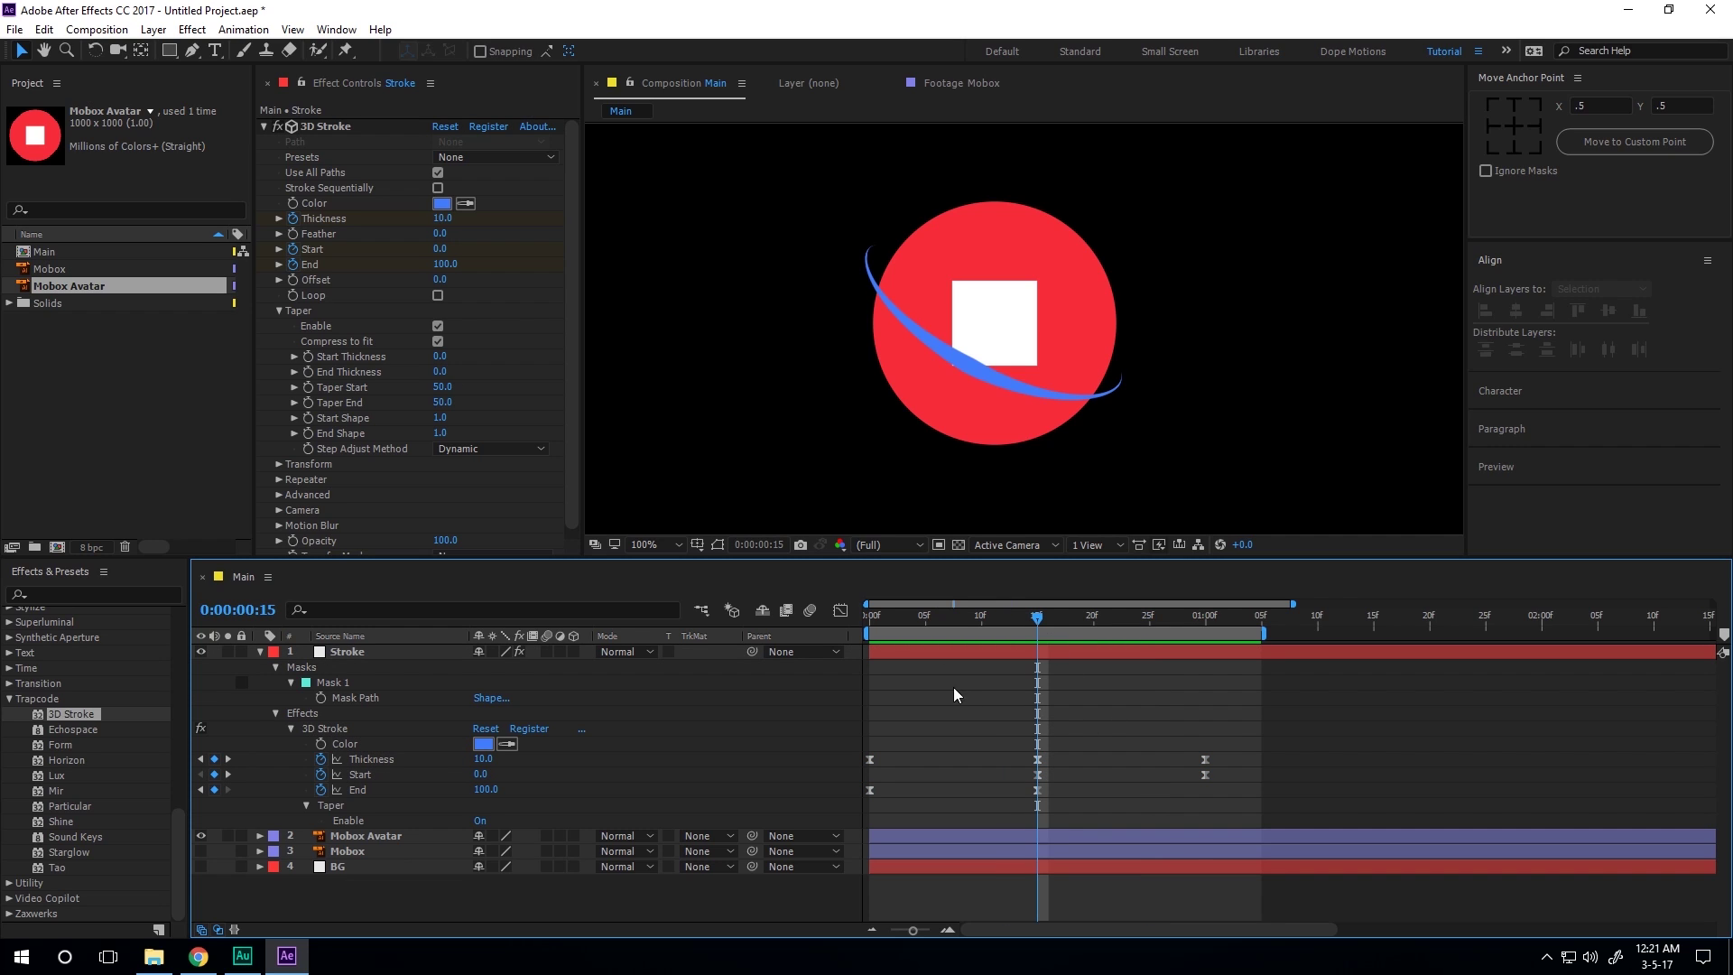
click(442, 219)
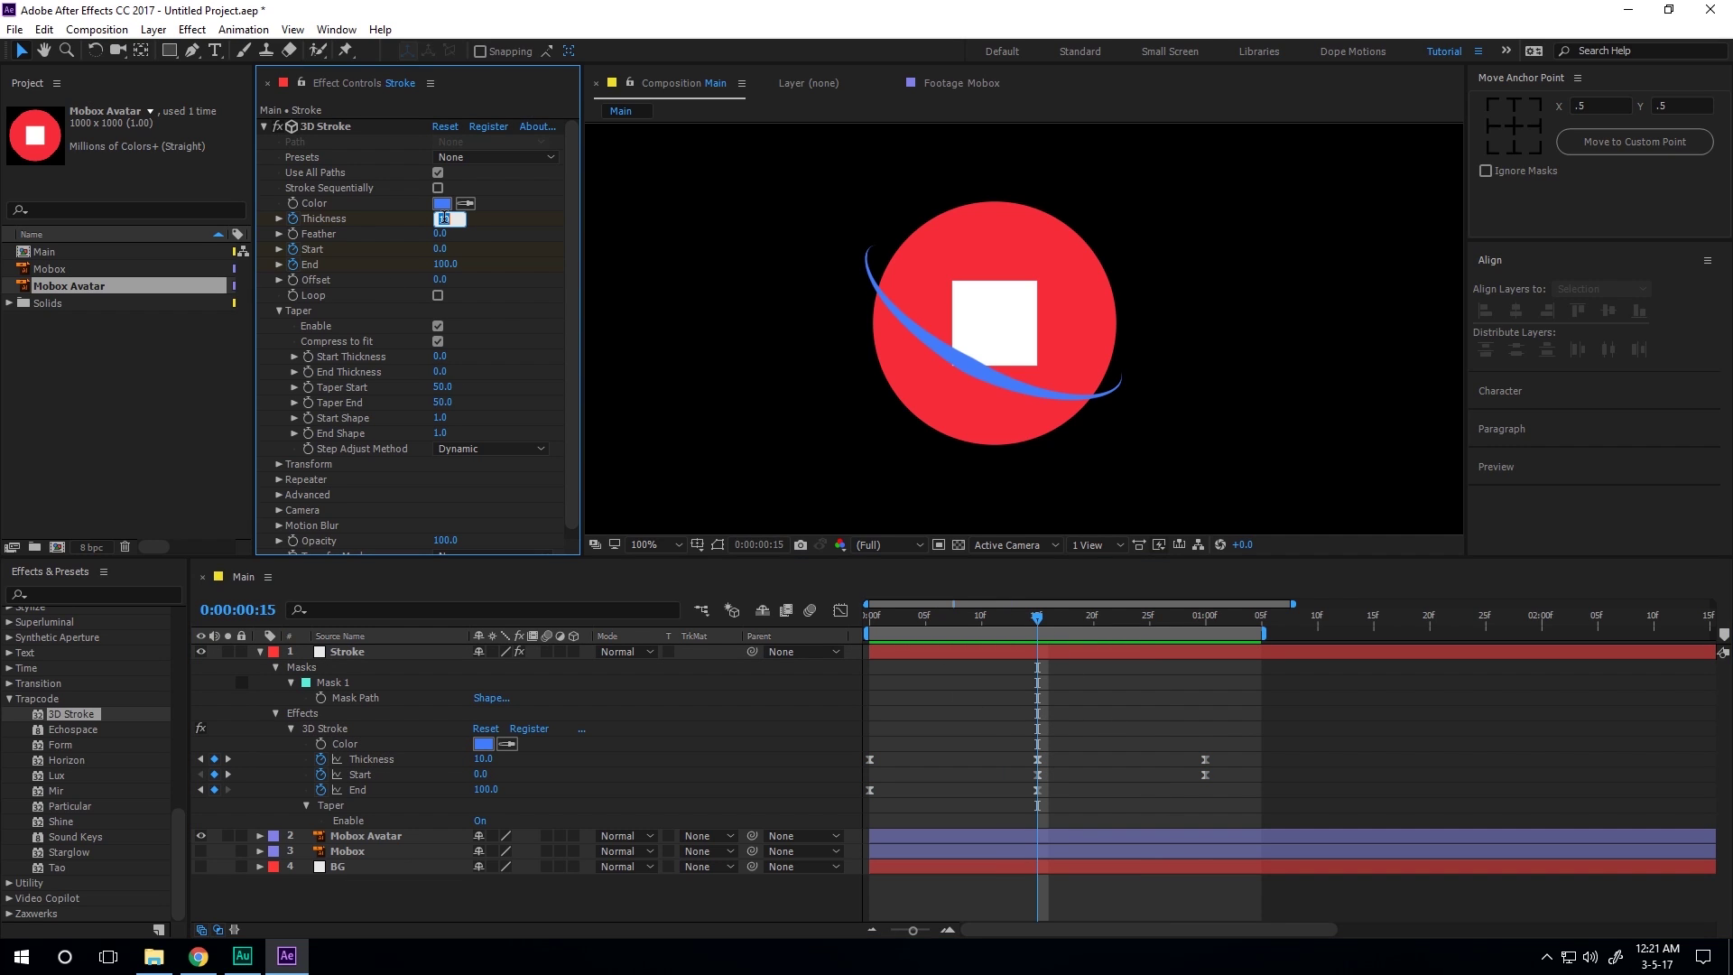
key(Return)
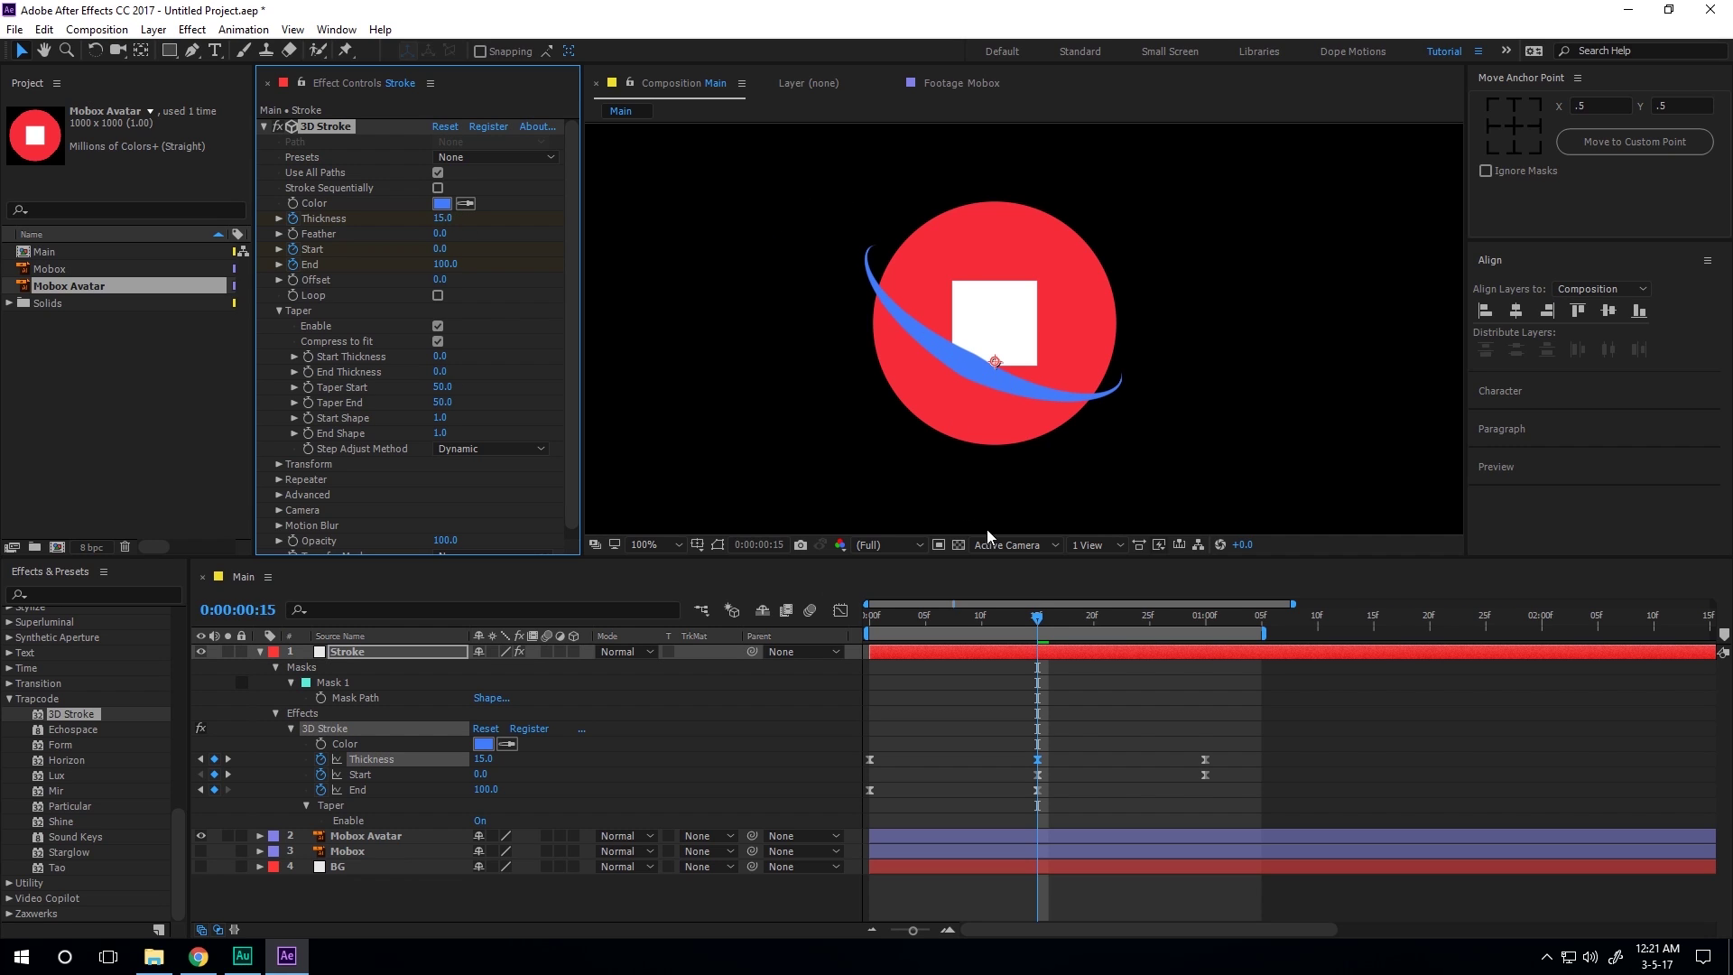
click(444, 219)
text(12)
key(Return)
Try out the 3D Stroke's Offset, Loop and End Thickness settings.
mouse_move(440, 280)
mouse_down()
mouse_move(408, 271)
mouse_move(487, 271)
mouse_move(345, 273)
mouse_move(478, 276)
mouse_move(407, 280)
mouse_move(456, 305)
mouse_up()
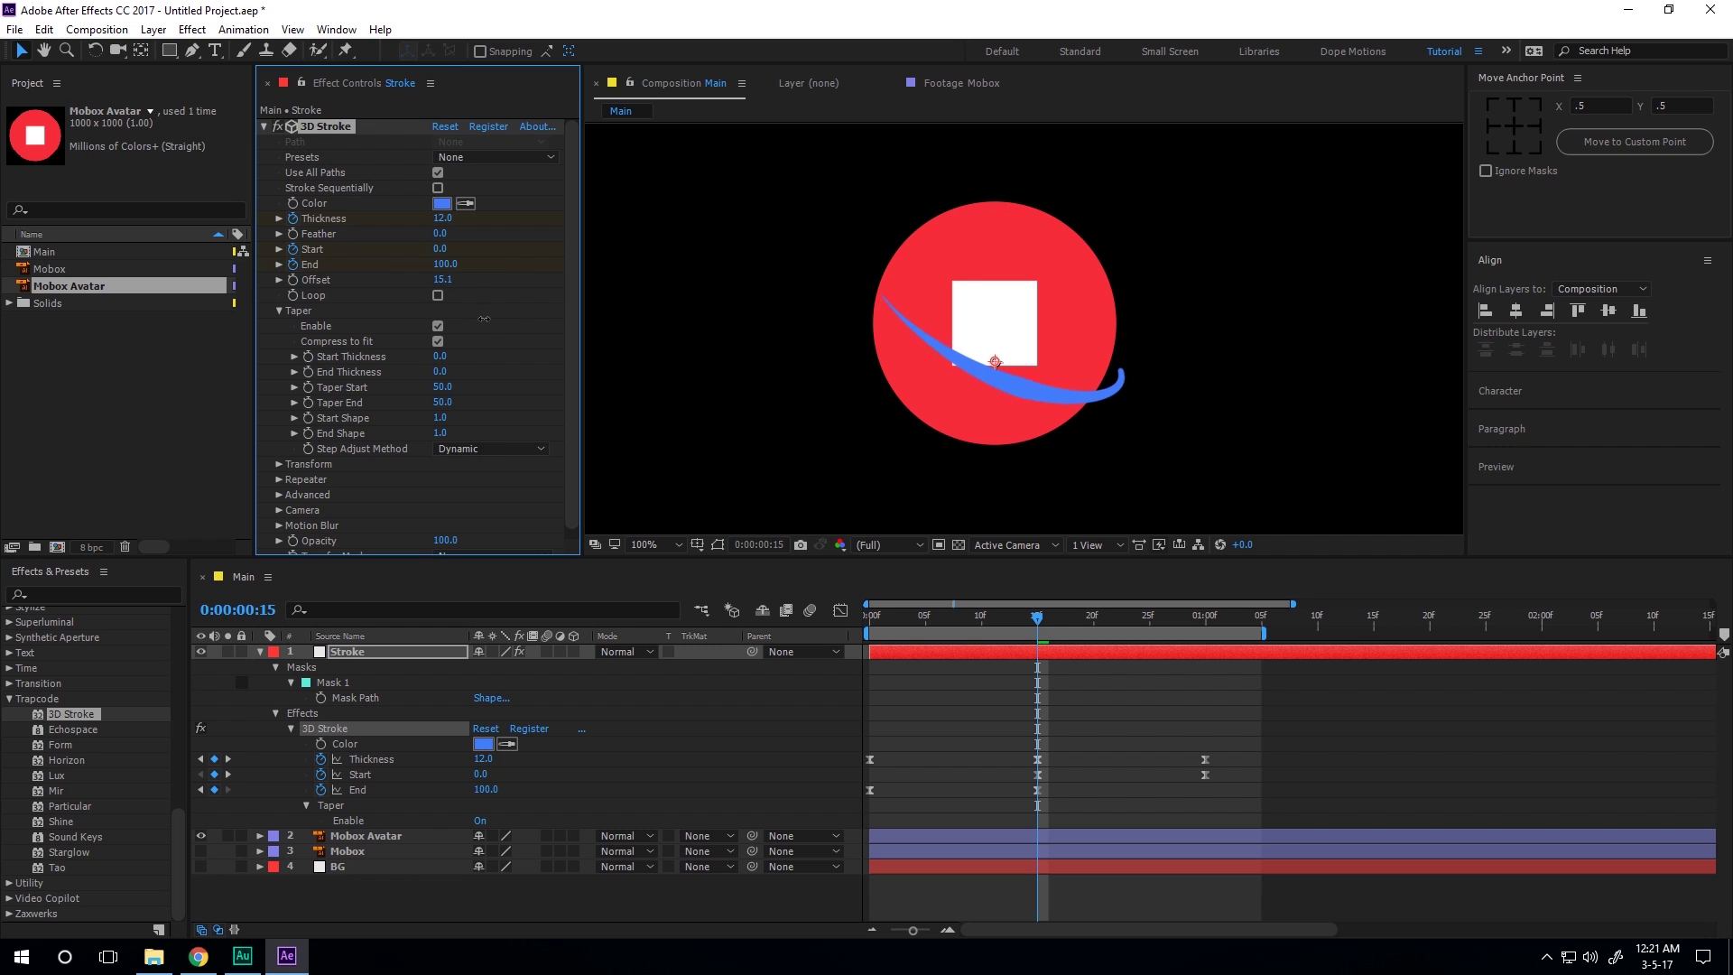
click(439, 297)
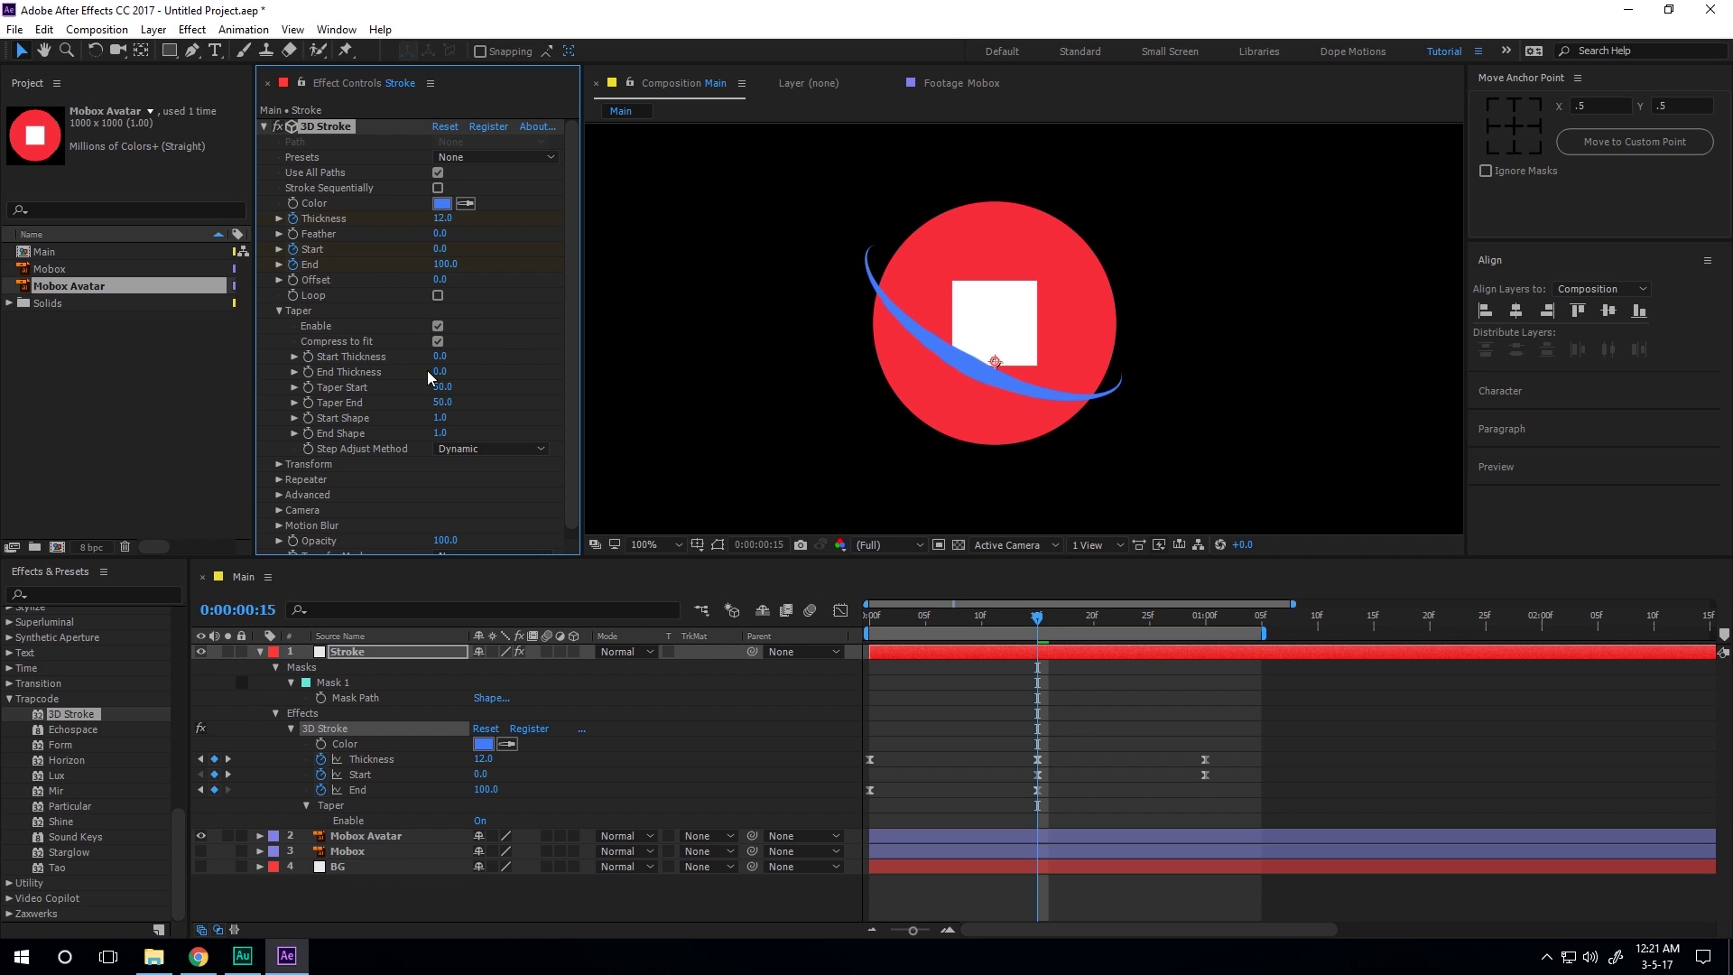
mouse_move(440, 371)
mouse_down()
mouse_move(460, 371)
mouse_move(397, 371)
mouse_move(478, 371)
mouse_move(377, 372)
mouse_move(424, 389)
mouse_move(370, 388)
mouse_move(391, 387)
mouse_up()
Set the Taper Start of the 3D Stroke to 24.
click(439, 388)
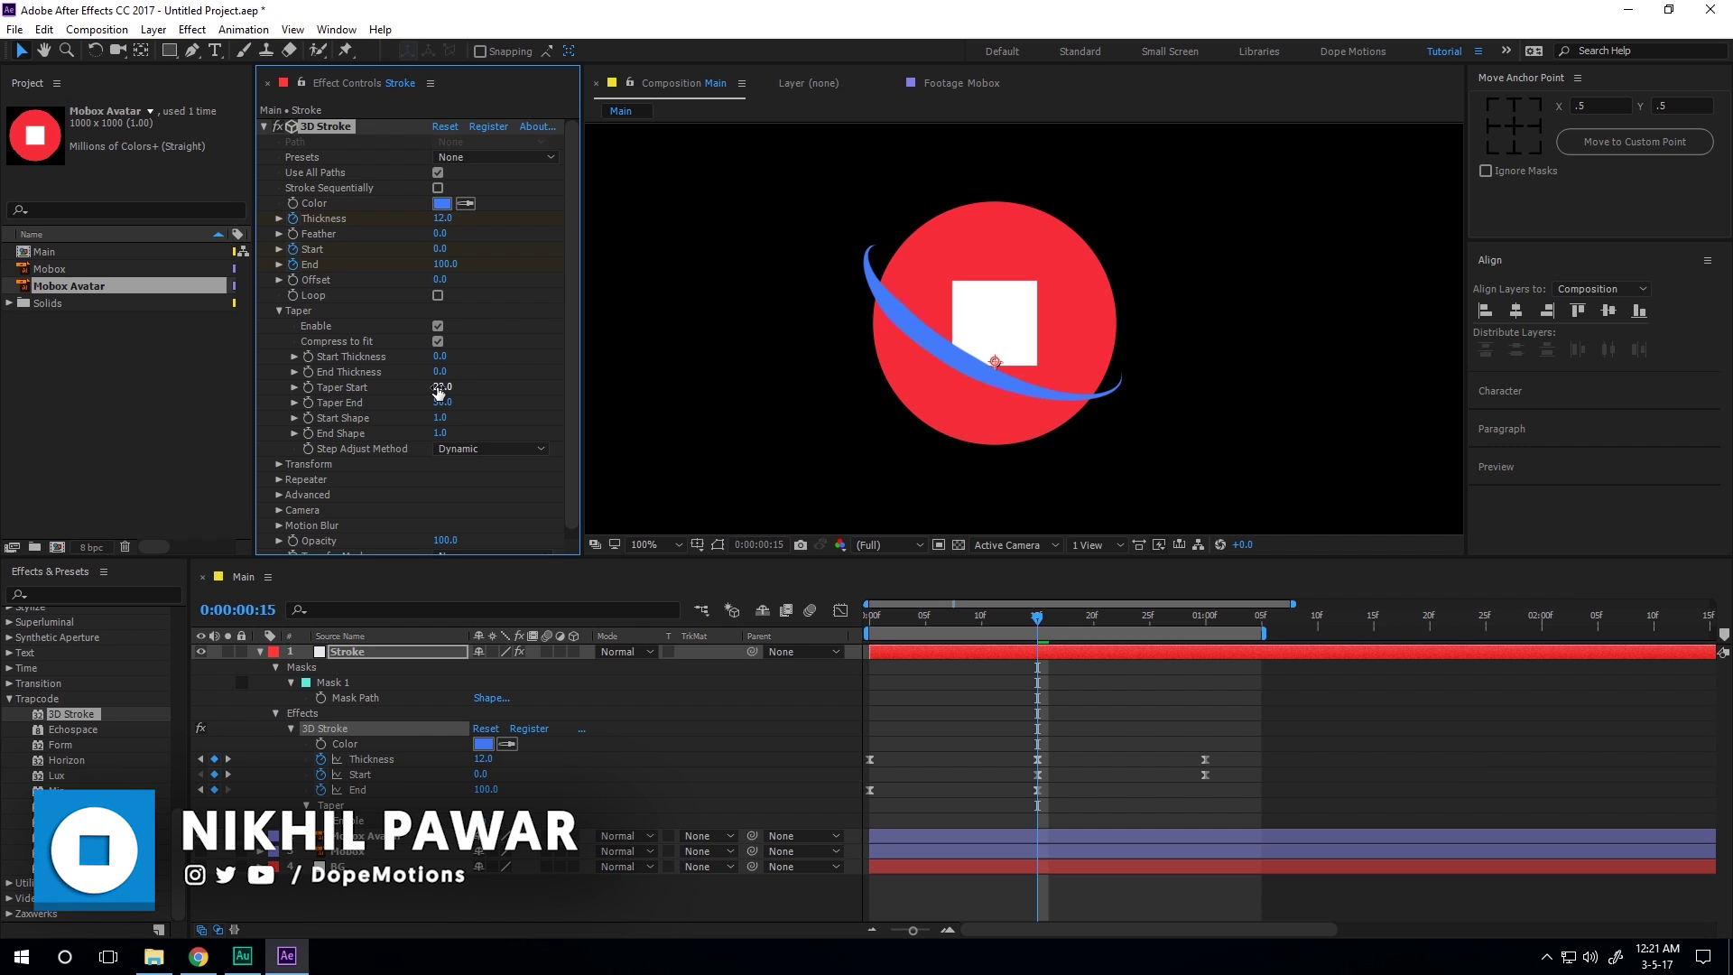
click(442, 390)
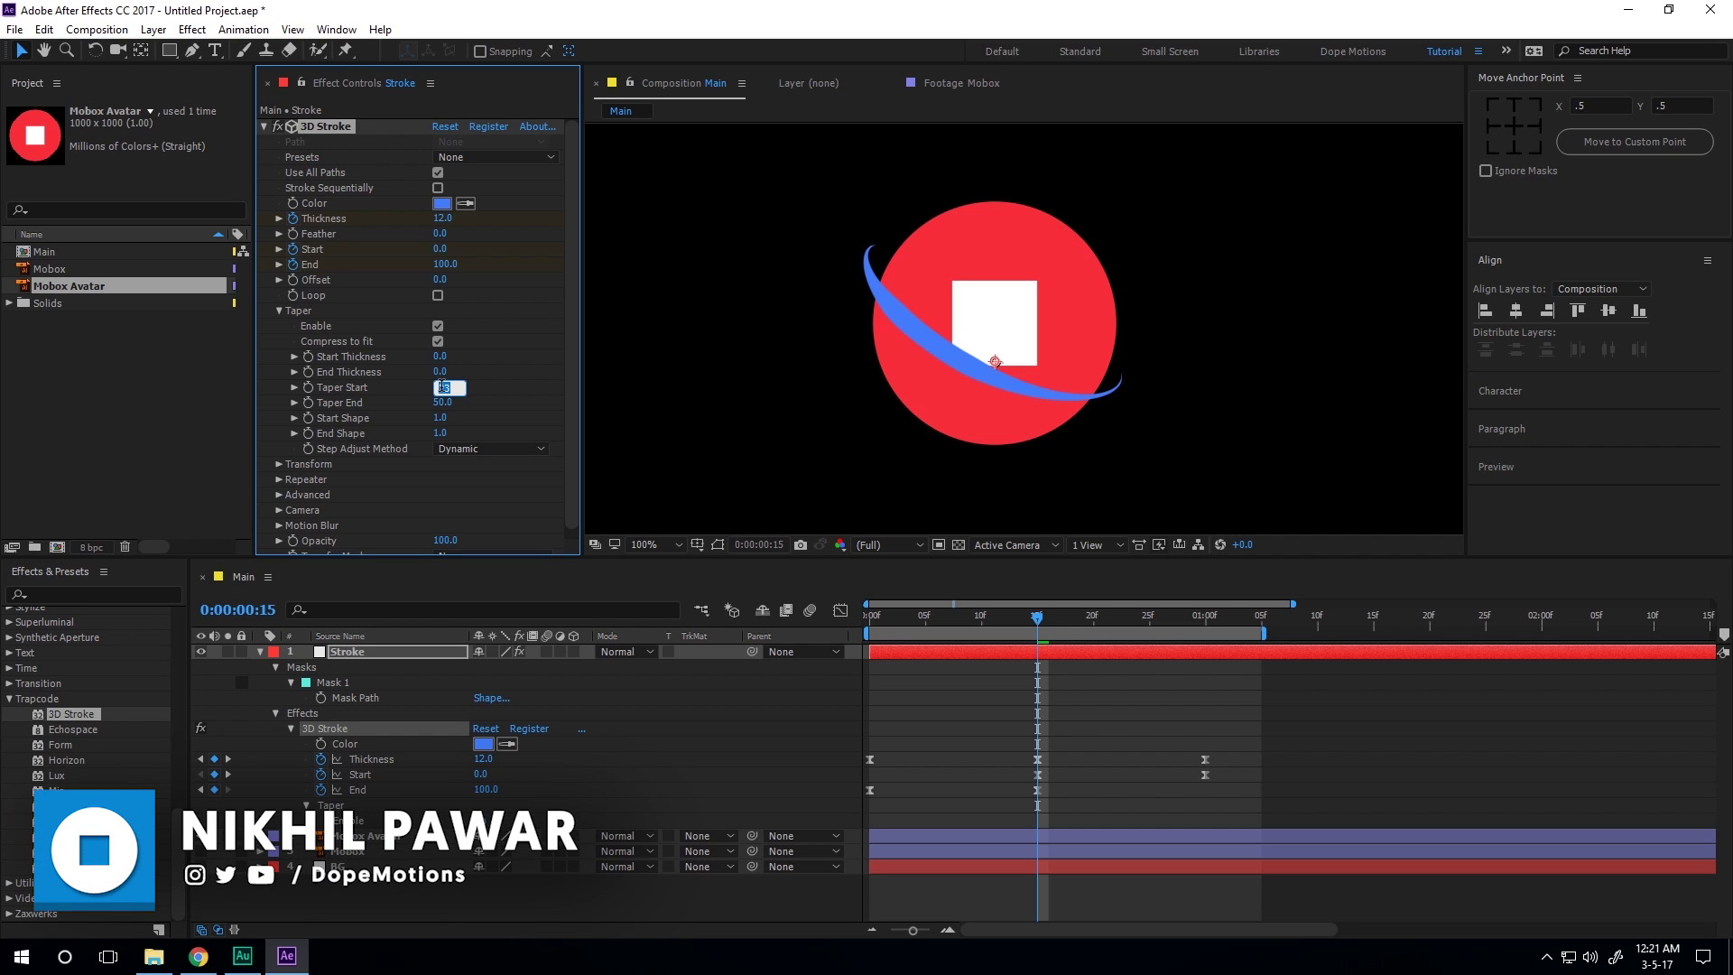
key(Return)
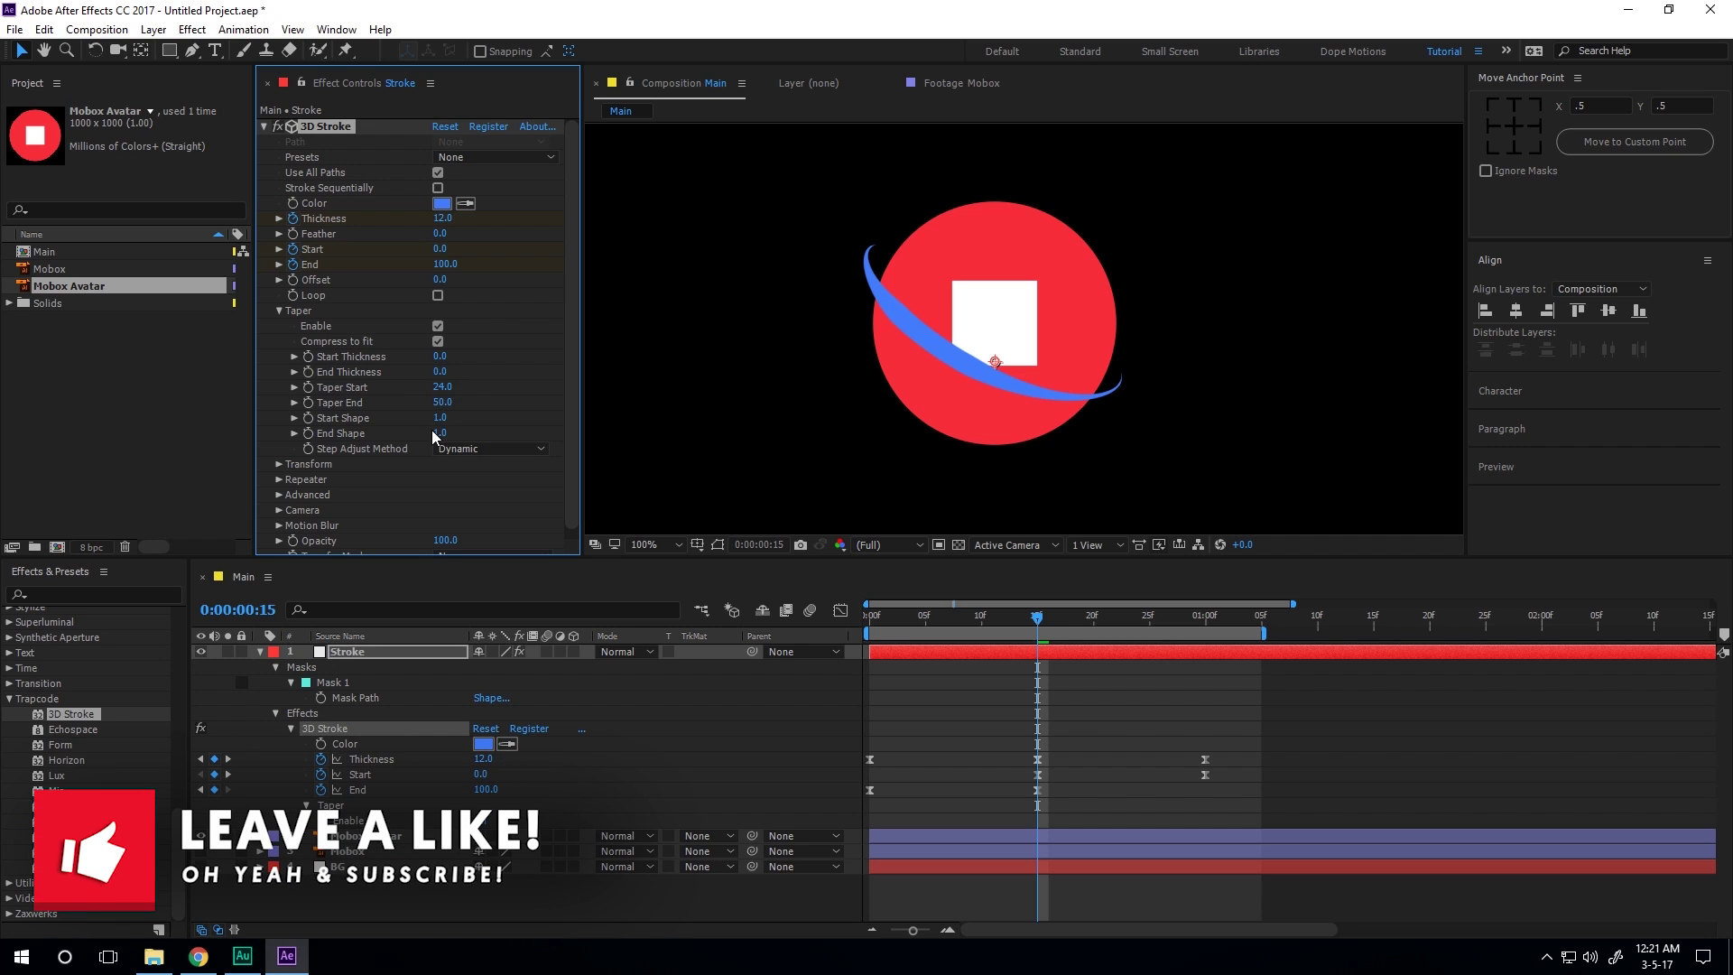
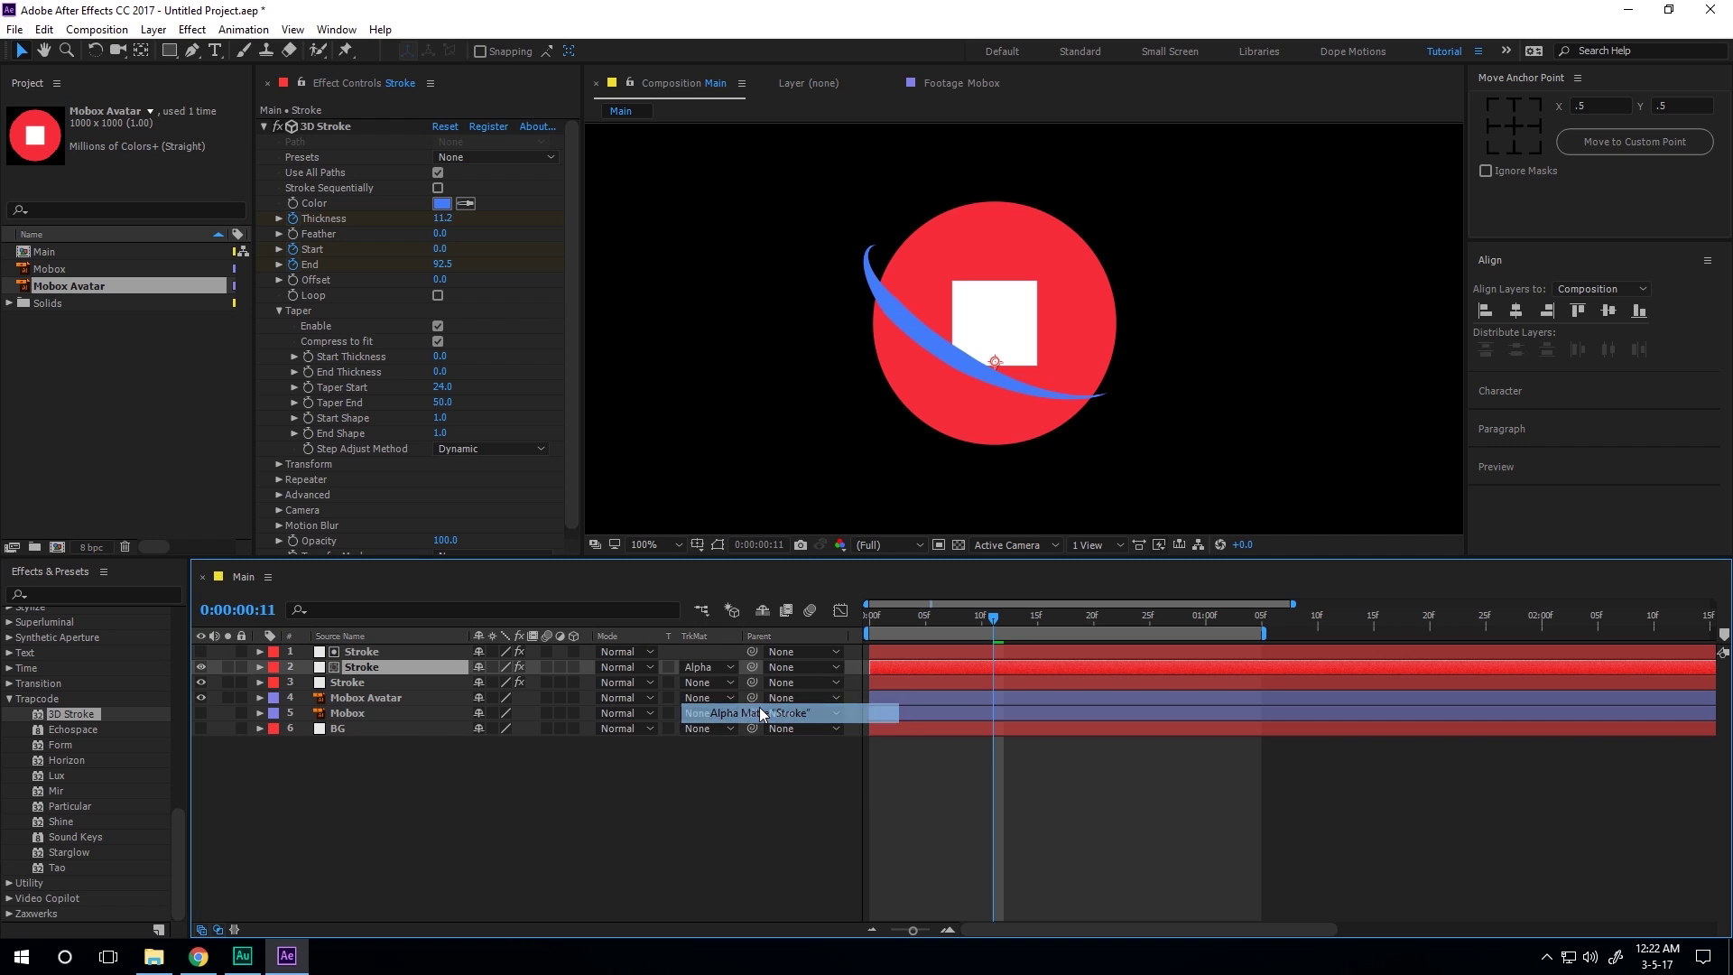
Change the 3D Stroke colour of the second Stroke layer to a slightly darker blue.
scroll(874, 419, up, 2)
drag(874, 419, 953, 422)
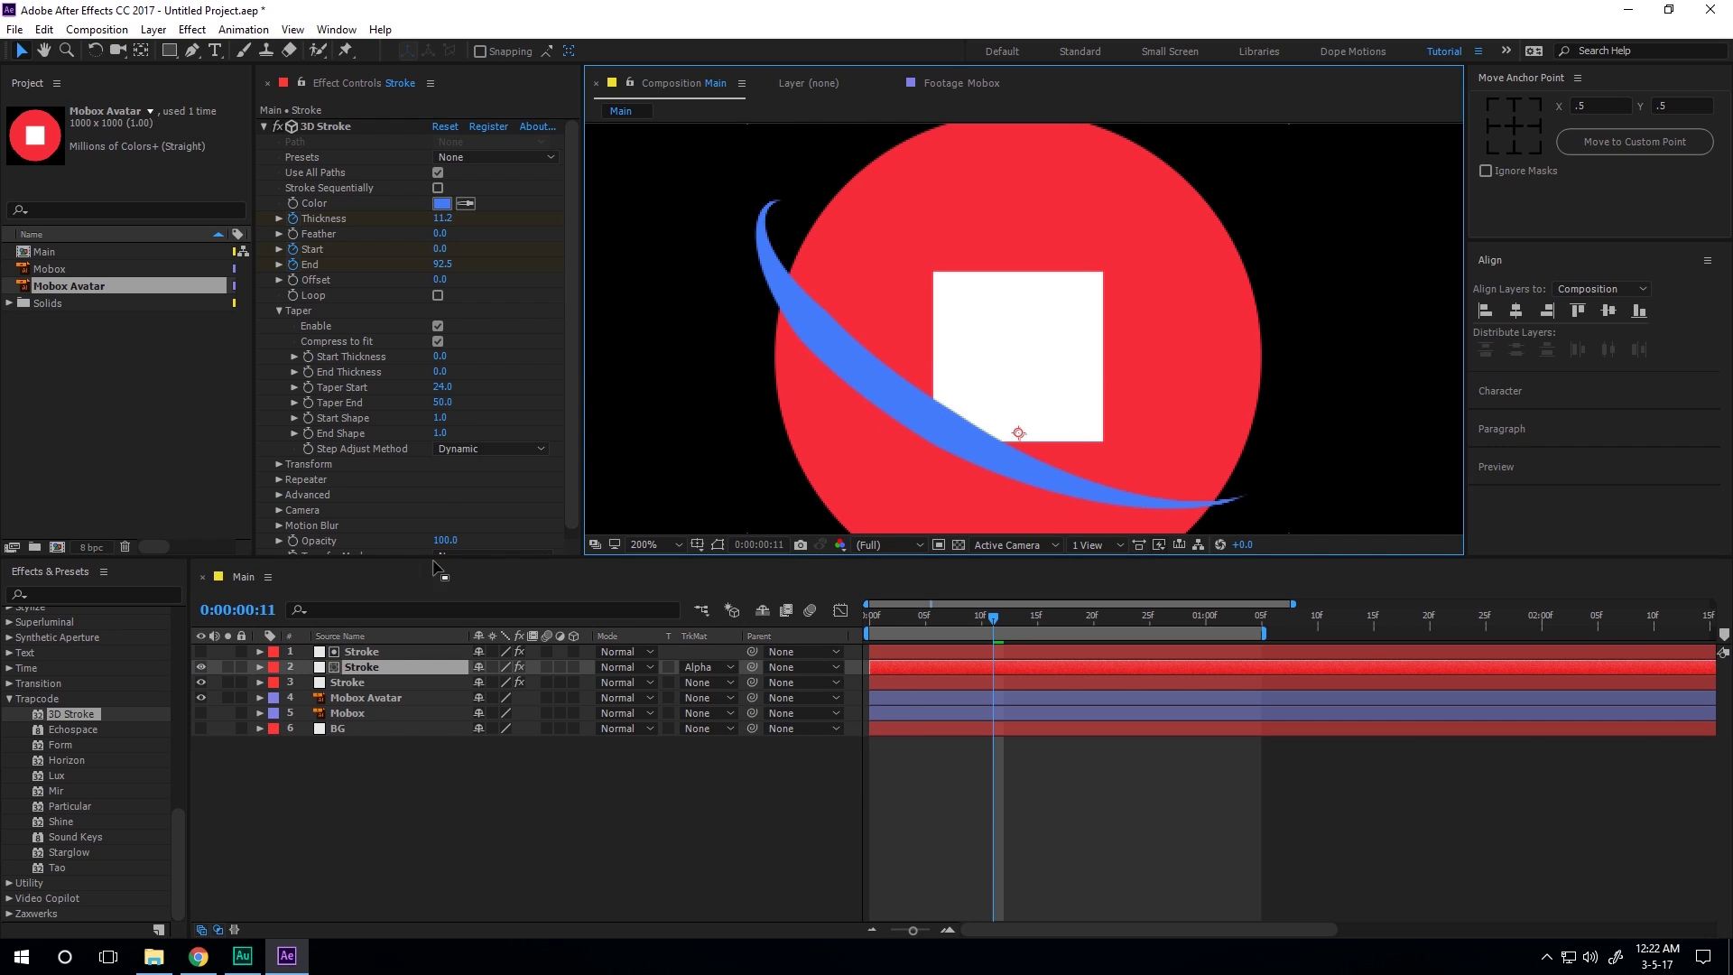
click(442, 203)
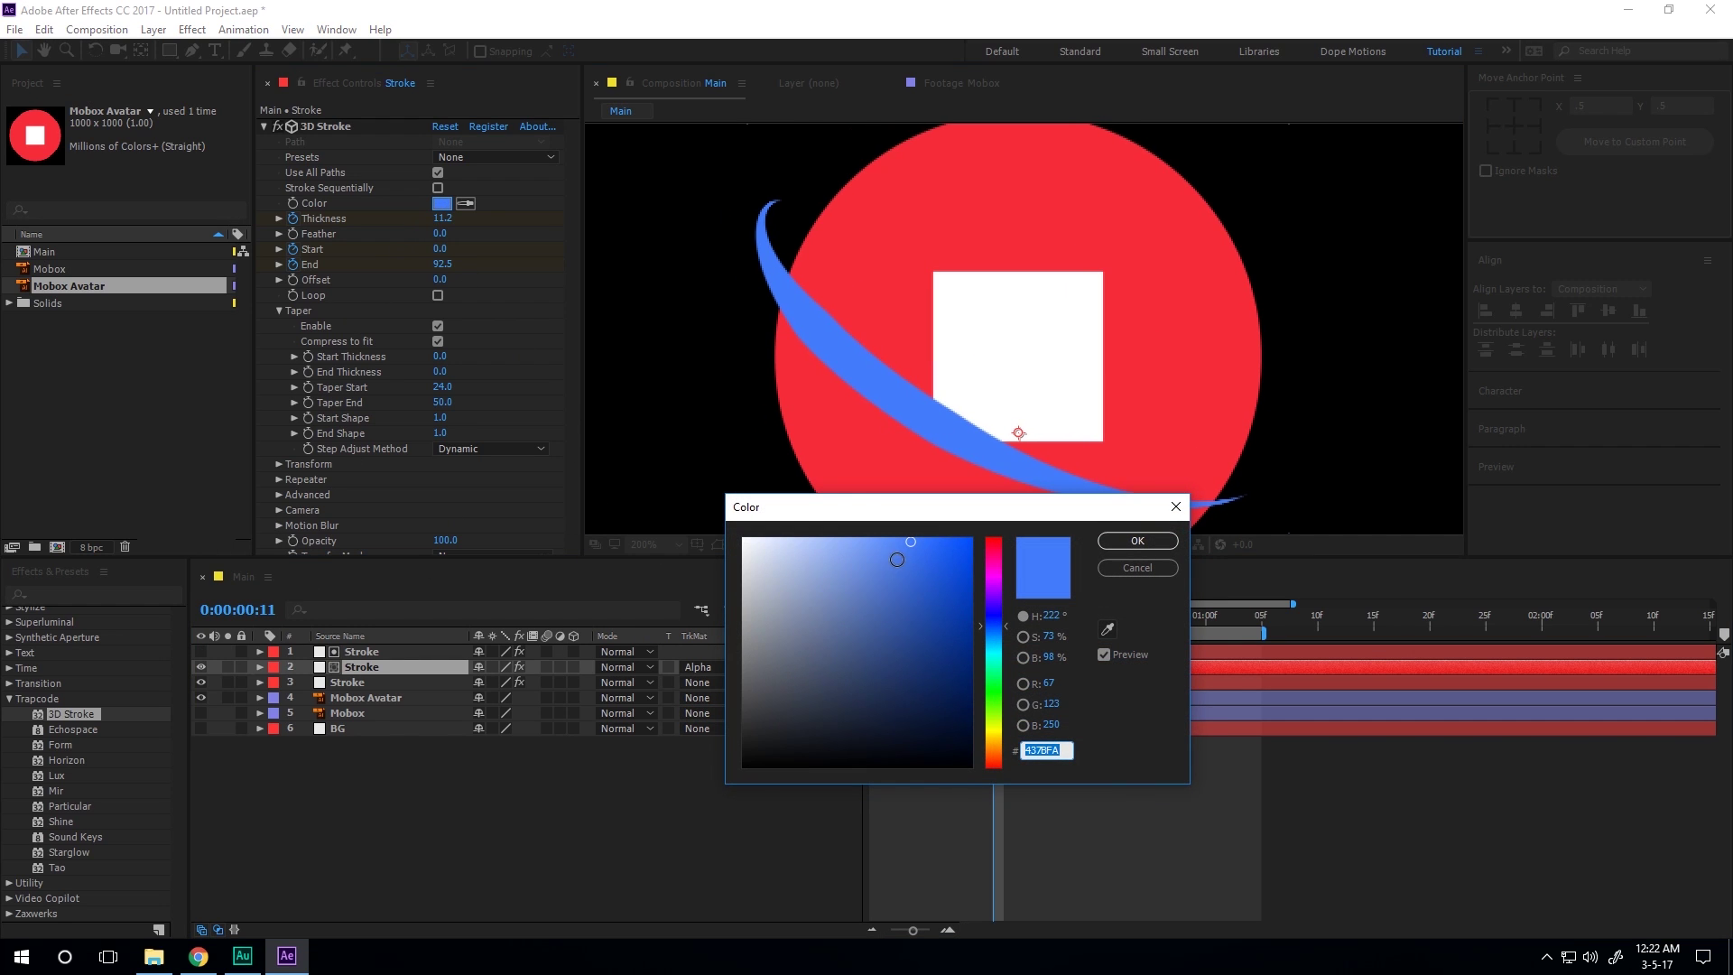
click(918, 574)
click(1108, 540)
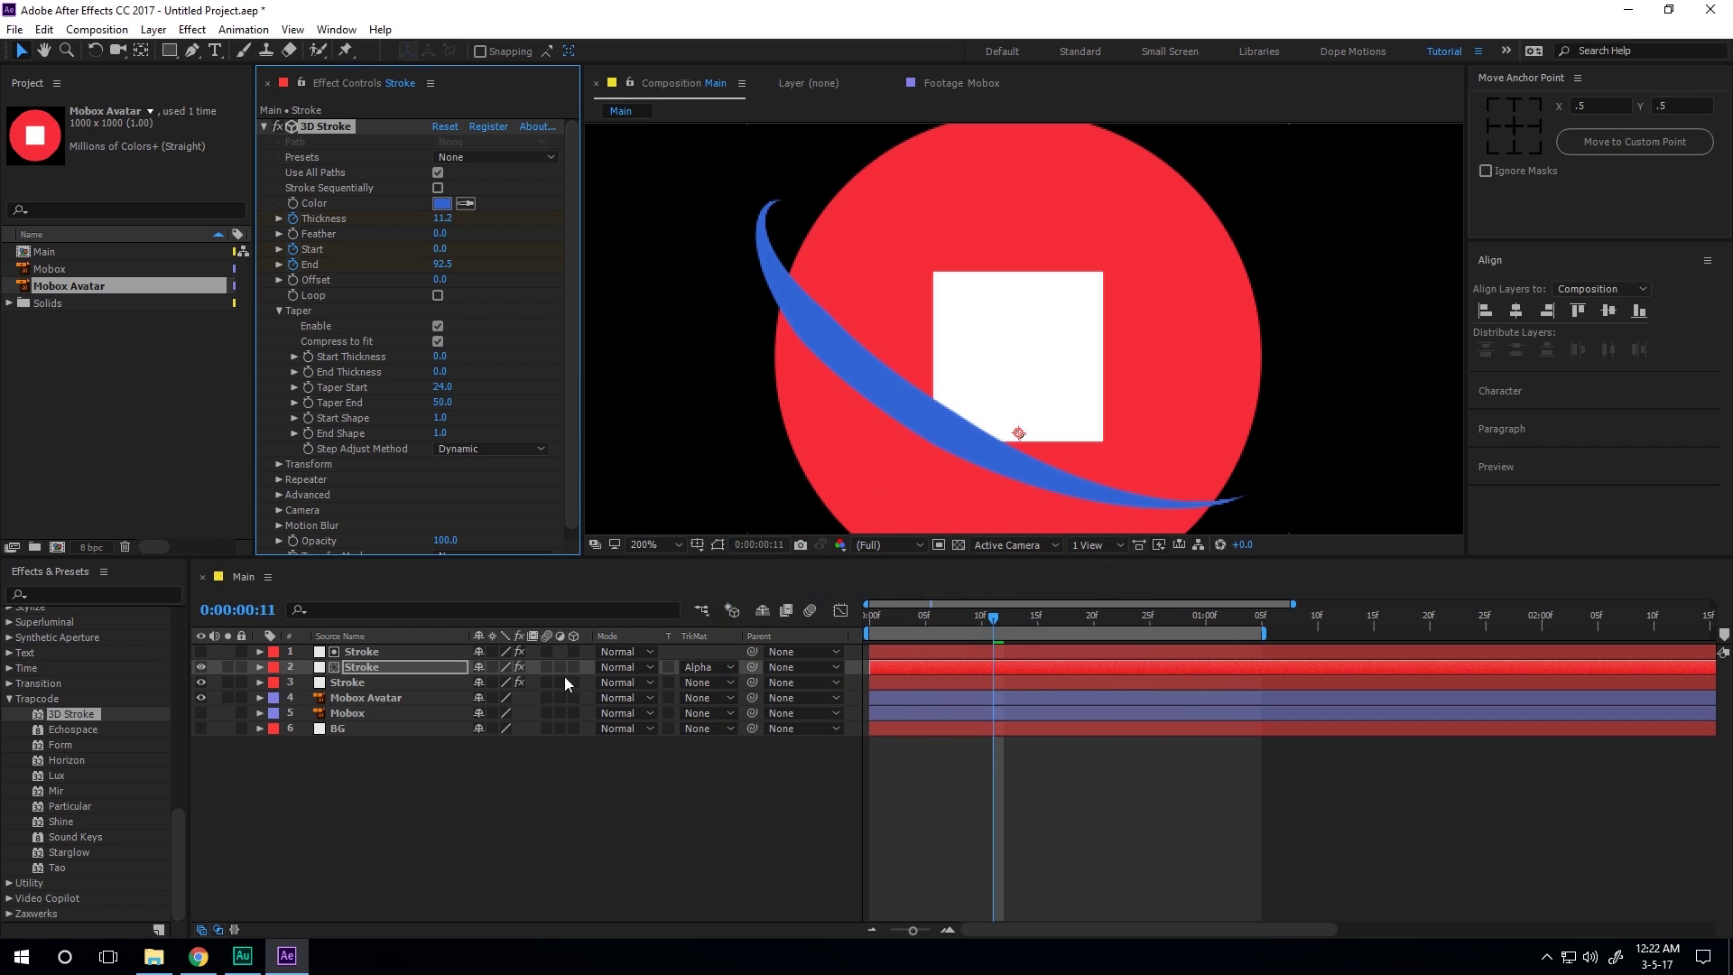
Shift the darker Stroke layer slightly down and left to shade the stroke's lower edge, and check it at 0:00:00:18.
click(919, 420)
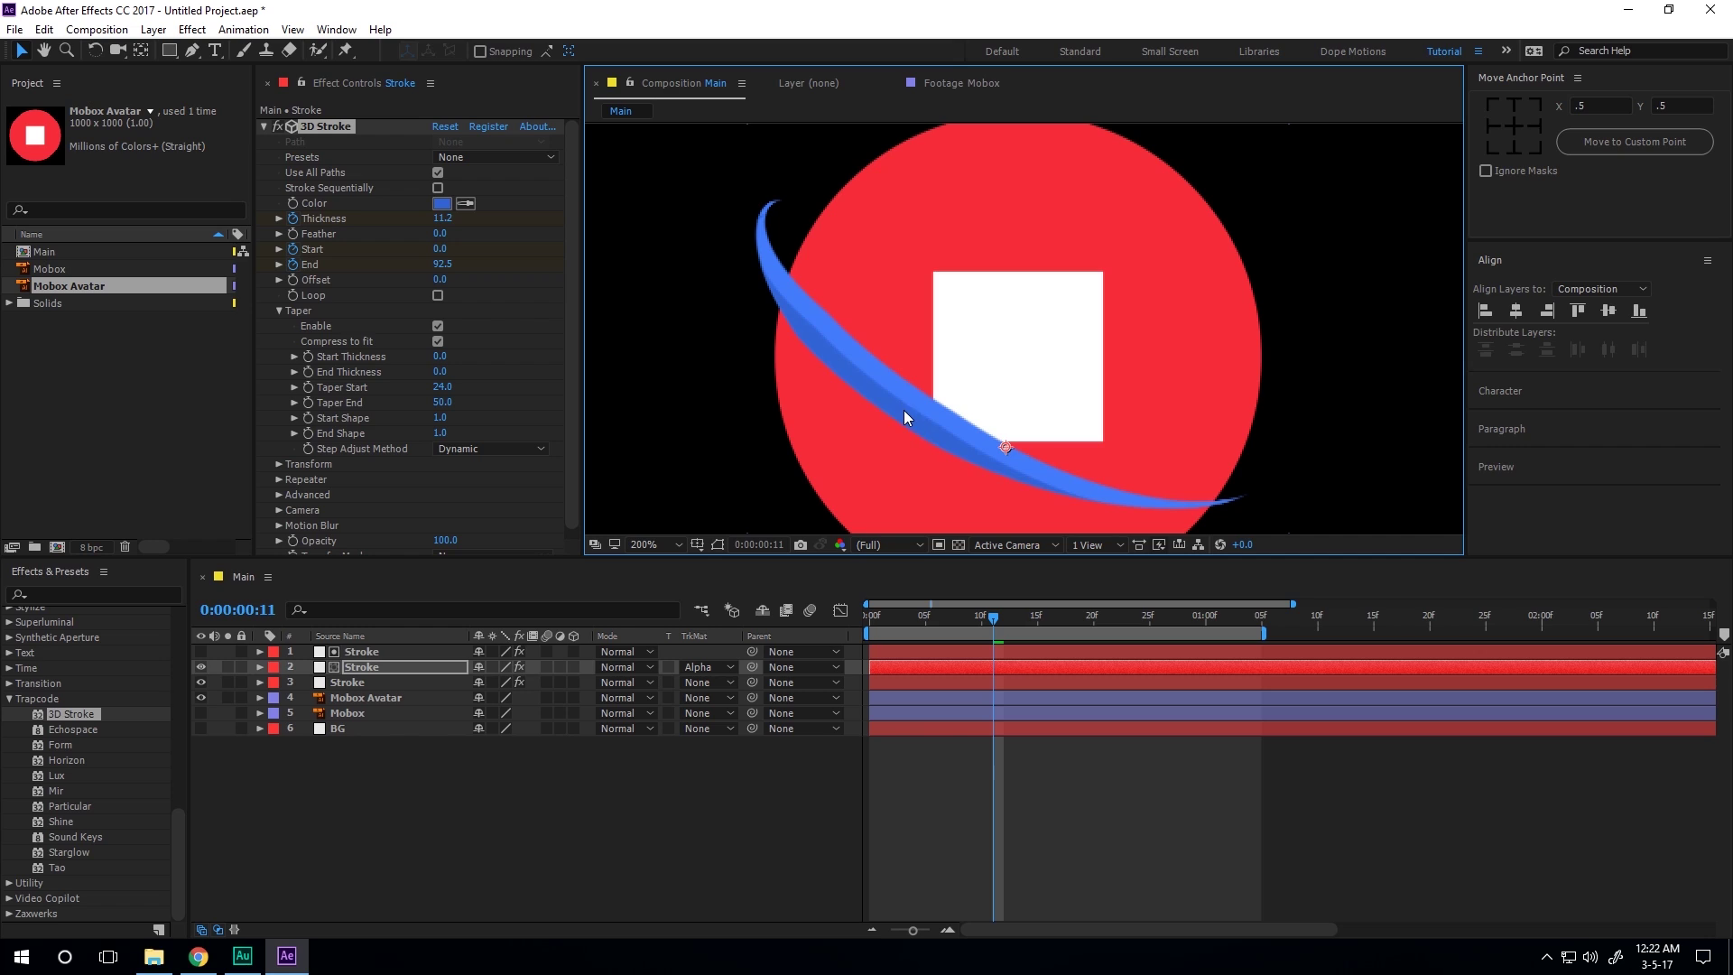
key(comma)
mouse_move(988, 638)
mouse_down()
mouse_move(955, 619)
mouse_move(1110, 625)
mouse_move(958, 619)
mouse_move(1071, 619)
mouse_up()
key(period)
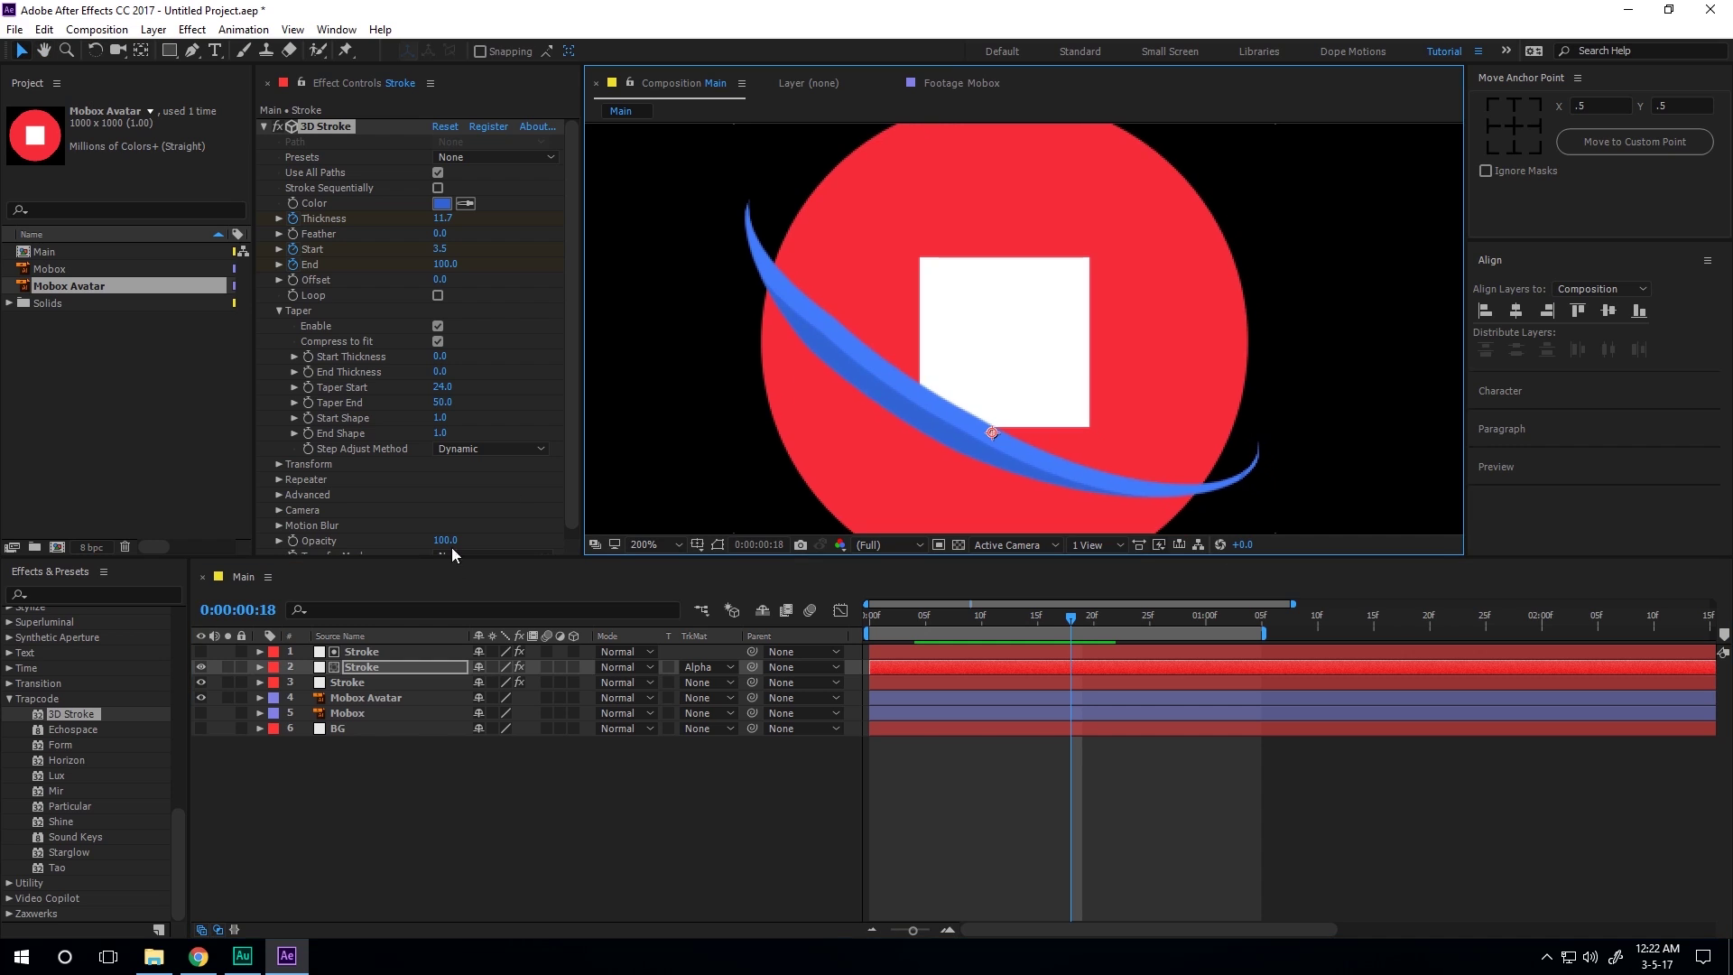
Recolour the 3D Stroke of the topmost Stroke layer white (FFFFFF) and of the second one light grey (E2E2E2).
click(383, 652)
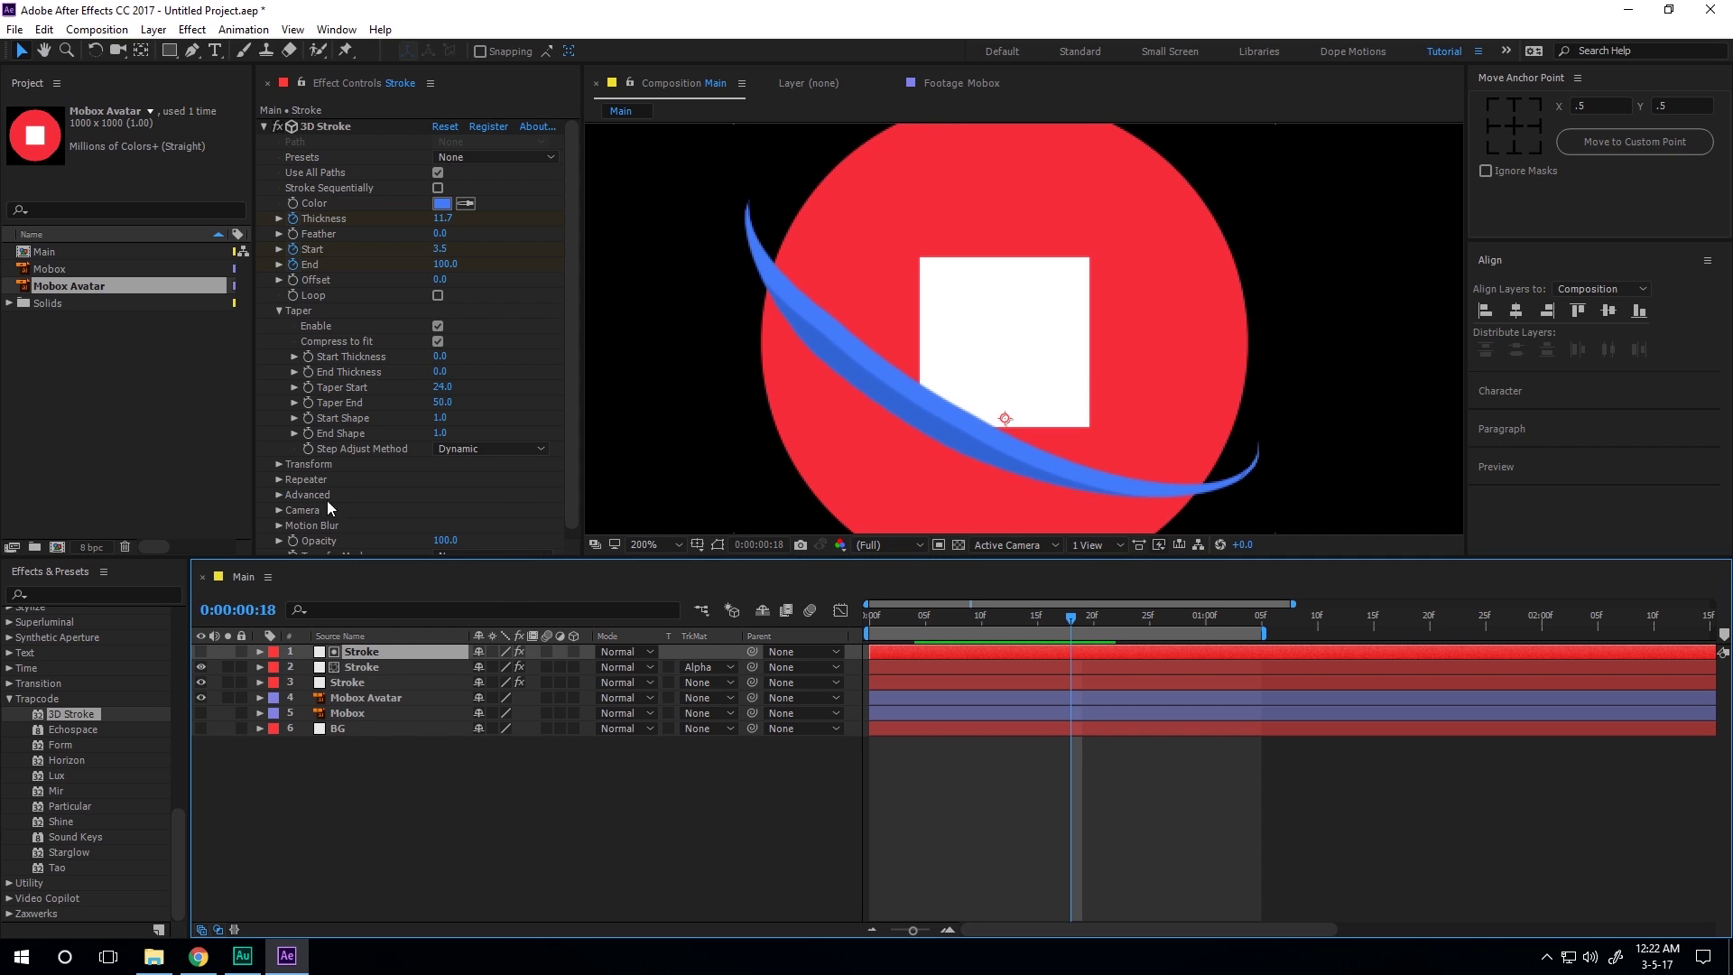
click(441, 204)
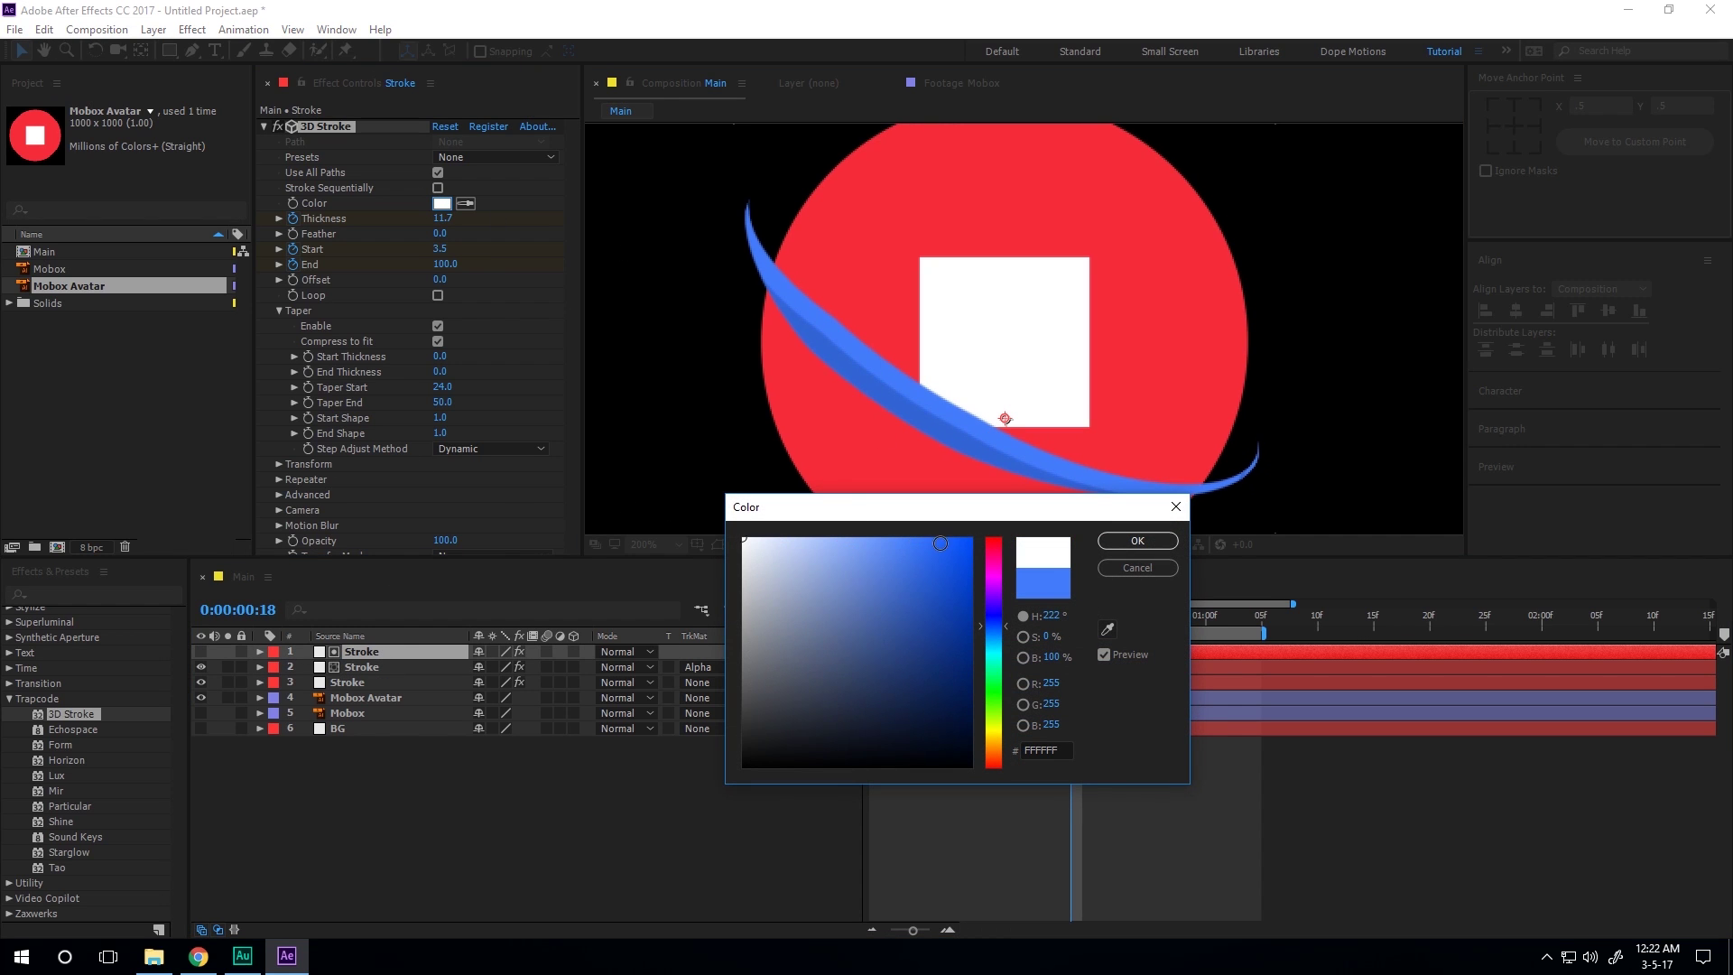
click(1135, 539)
click(344, 666)
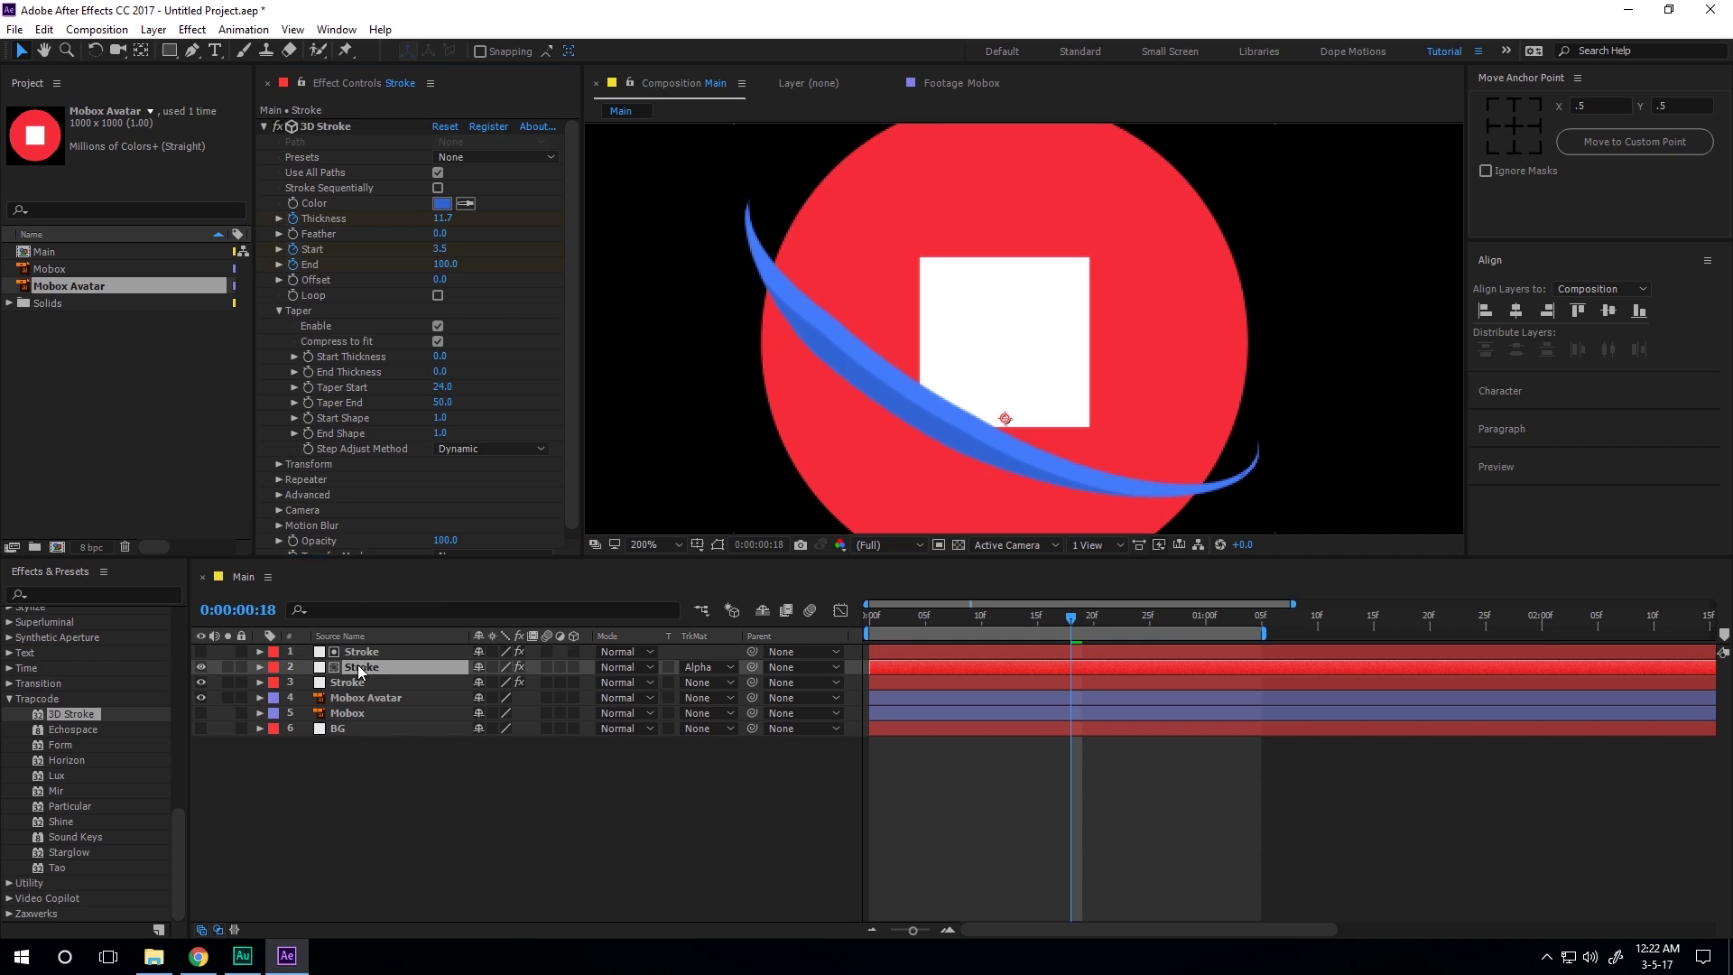
click(441, 204)
drag(795, 630, 731, 563)
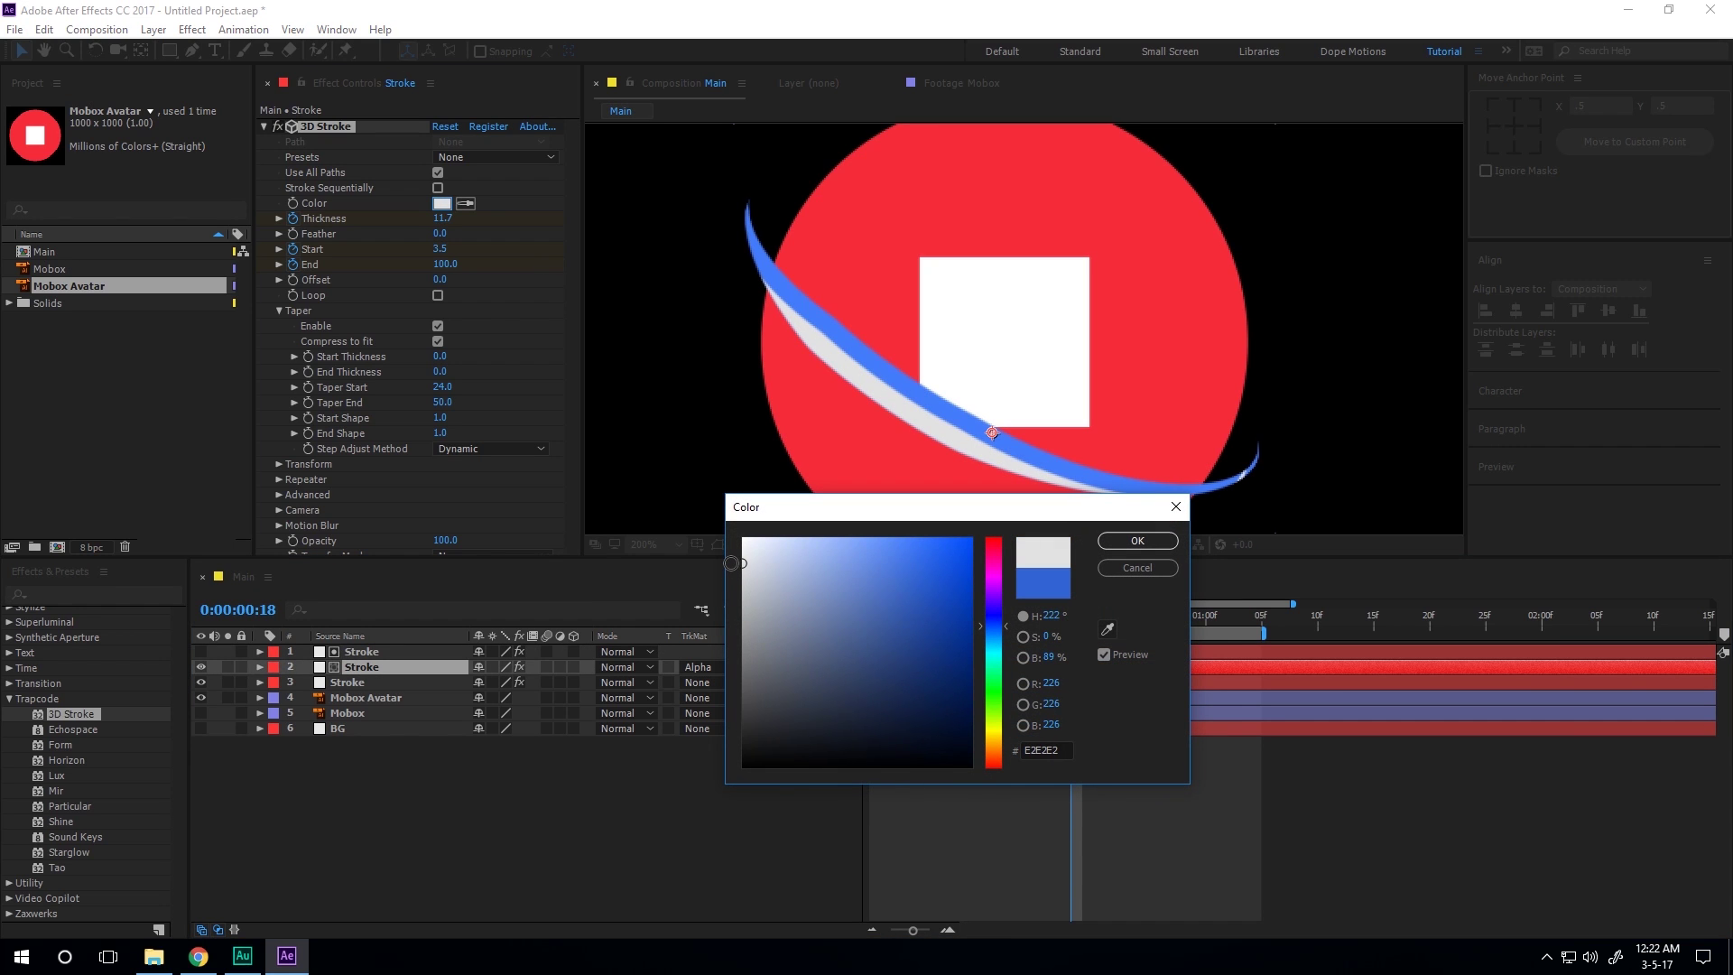
click(1139, 543)
Recolour the third Stroke layer white (FFFFFF) and scrub through the sweep to 0:00:00:15.
click(350, 683)
click(442, 203)
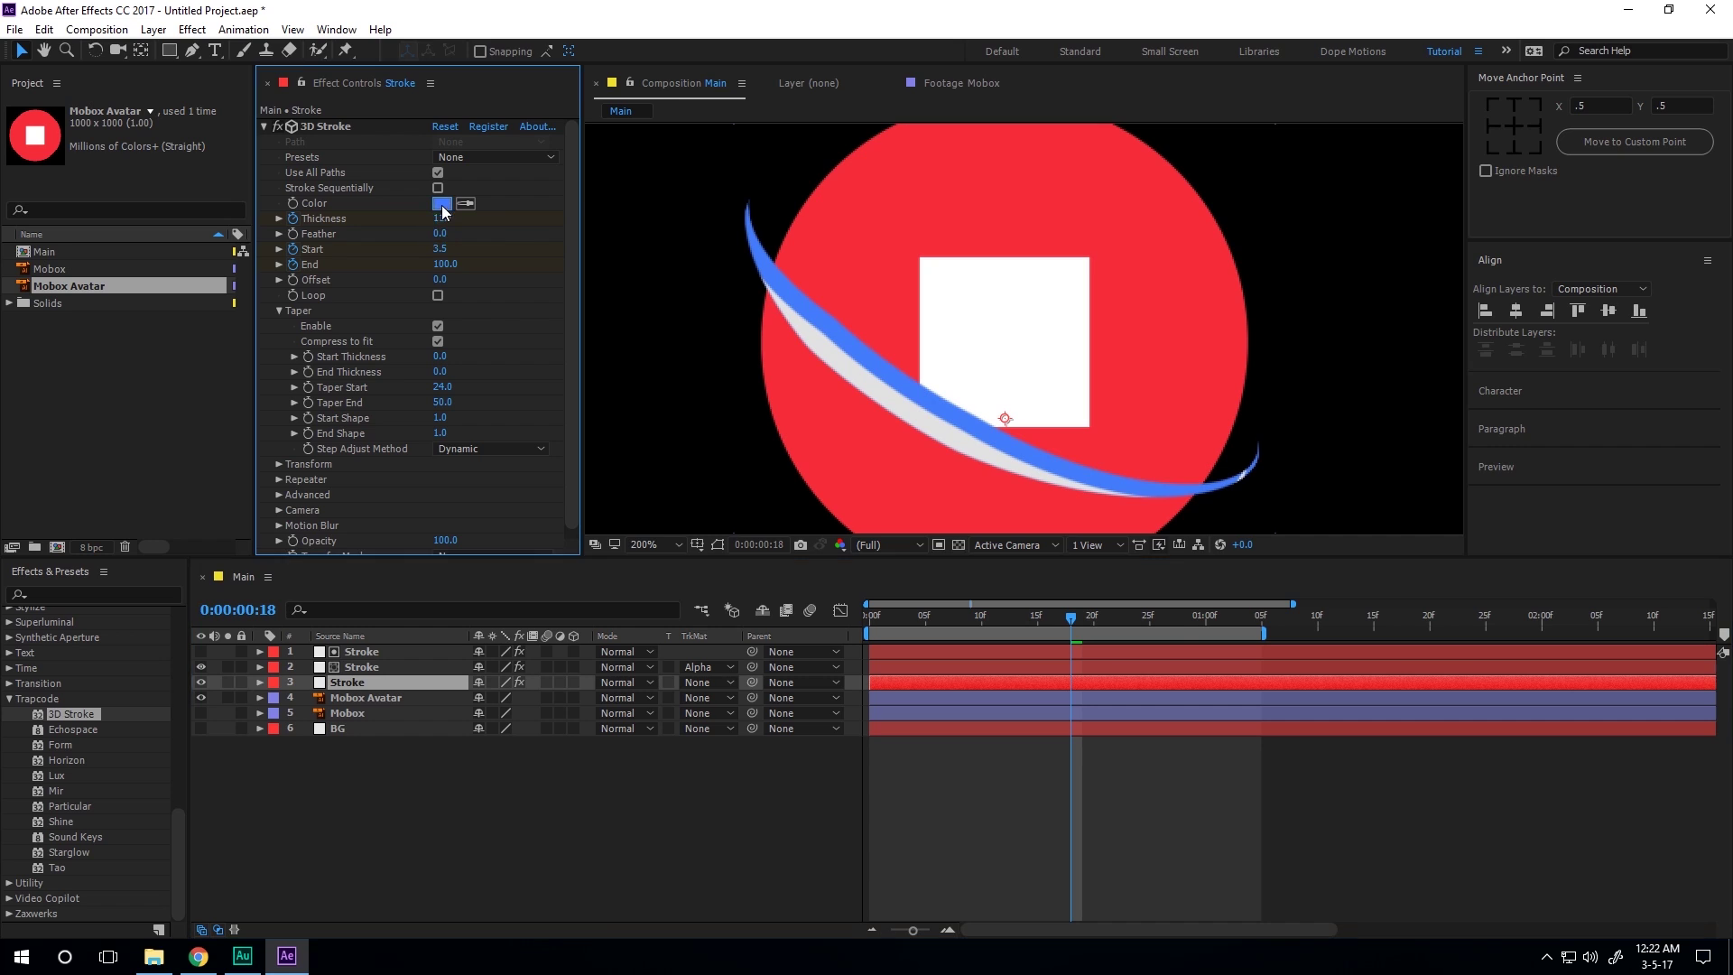
click(743, 538)
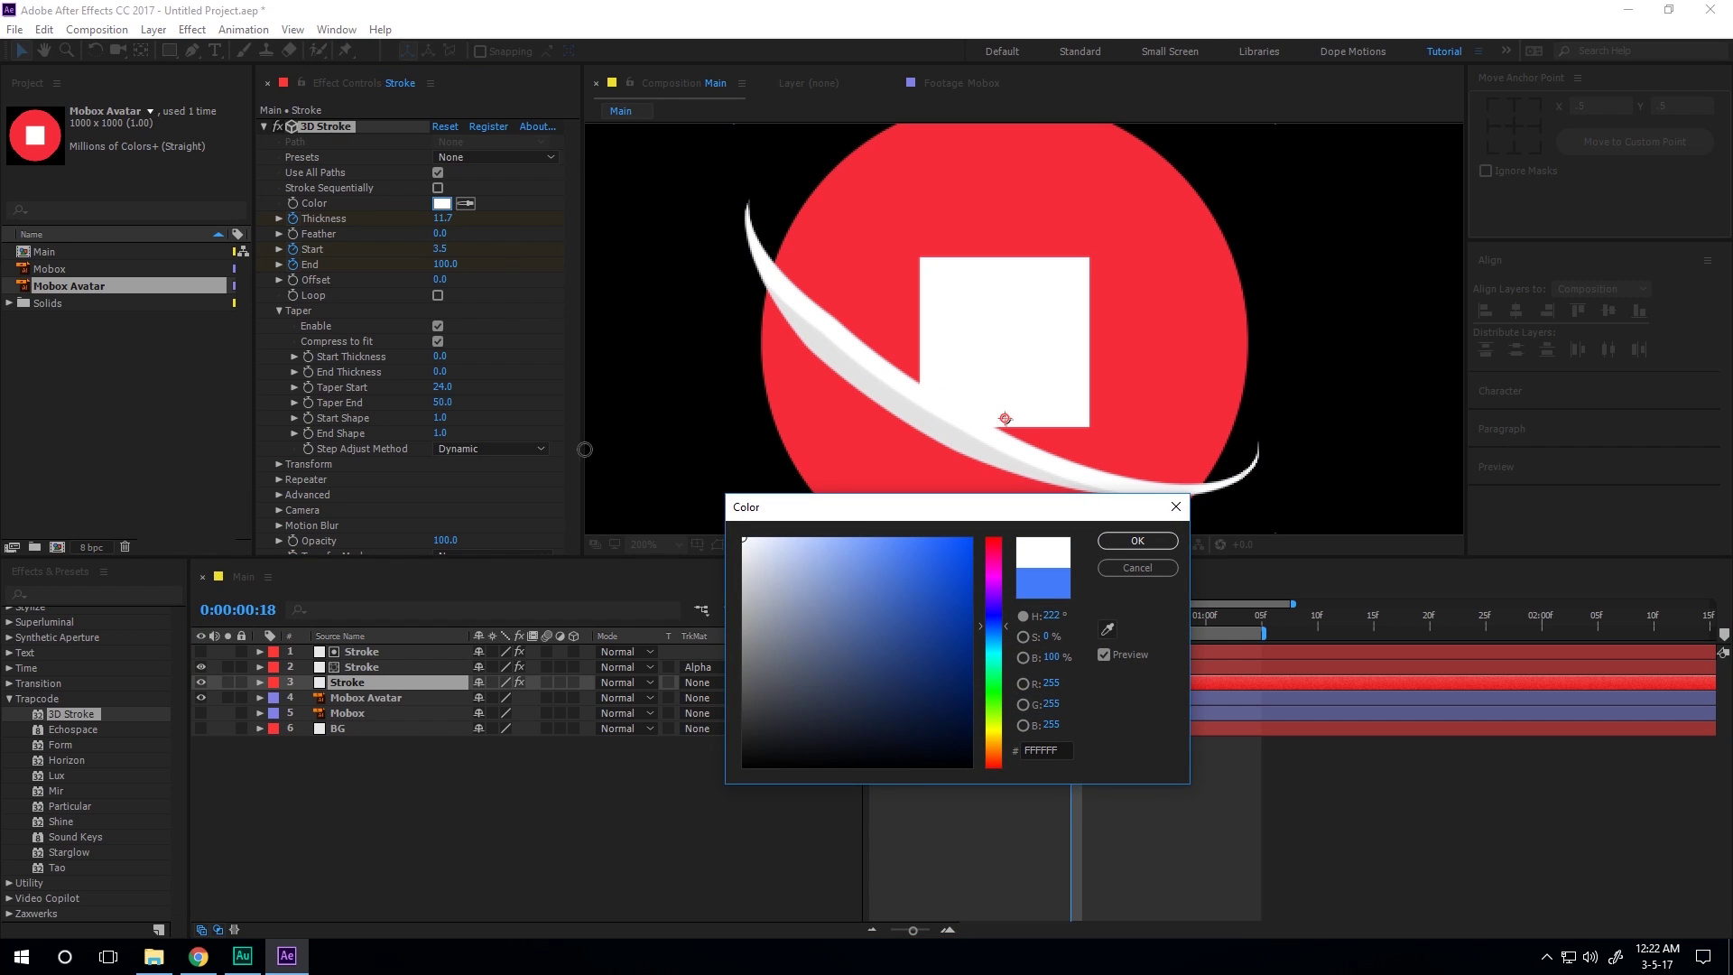
click(1136, 540)
key(comma)
drag(892, 619, 1037, 621)
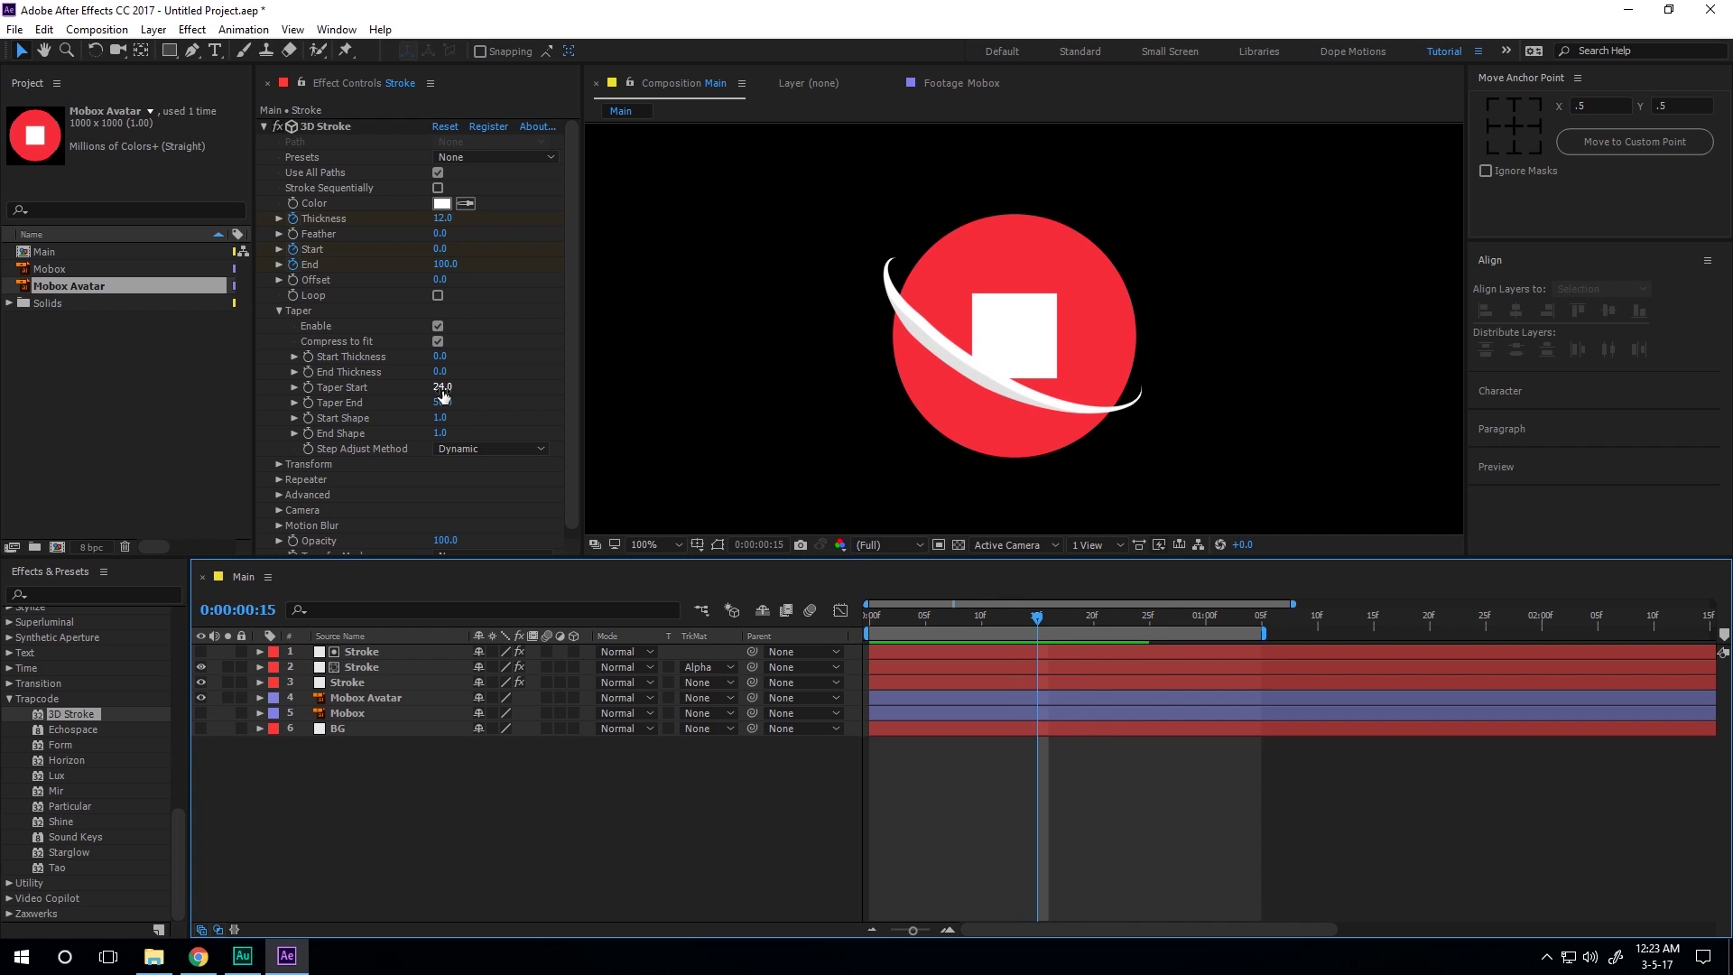
Set the third Stroke layer's Taper Start to 30 and Taper End to 37, and scrub the result.
drag(453, 402, 424, 402)
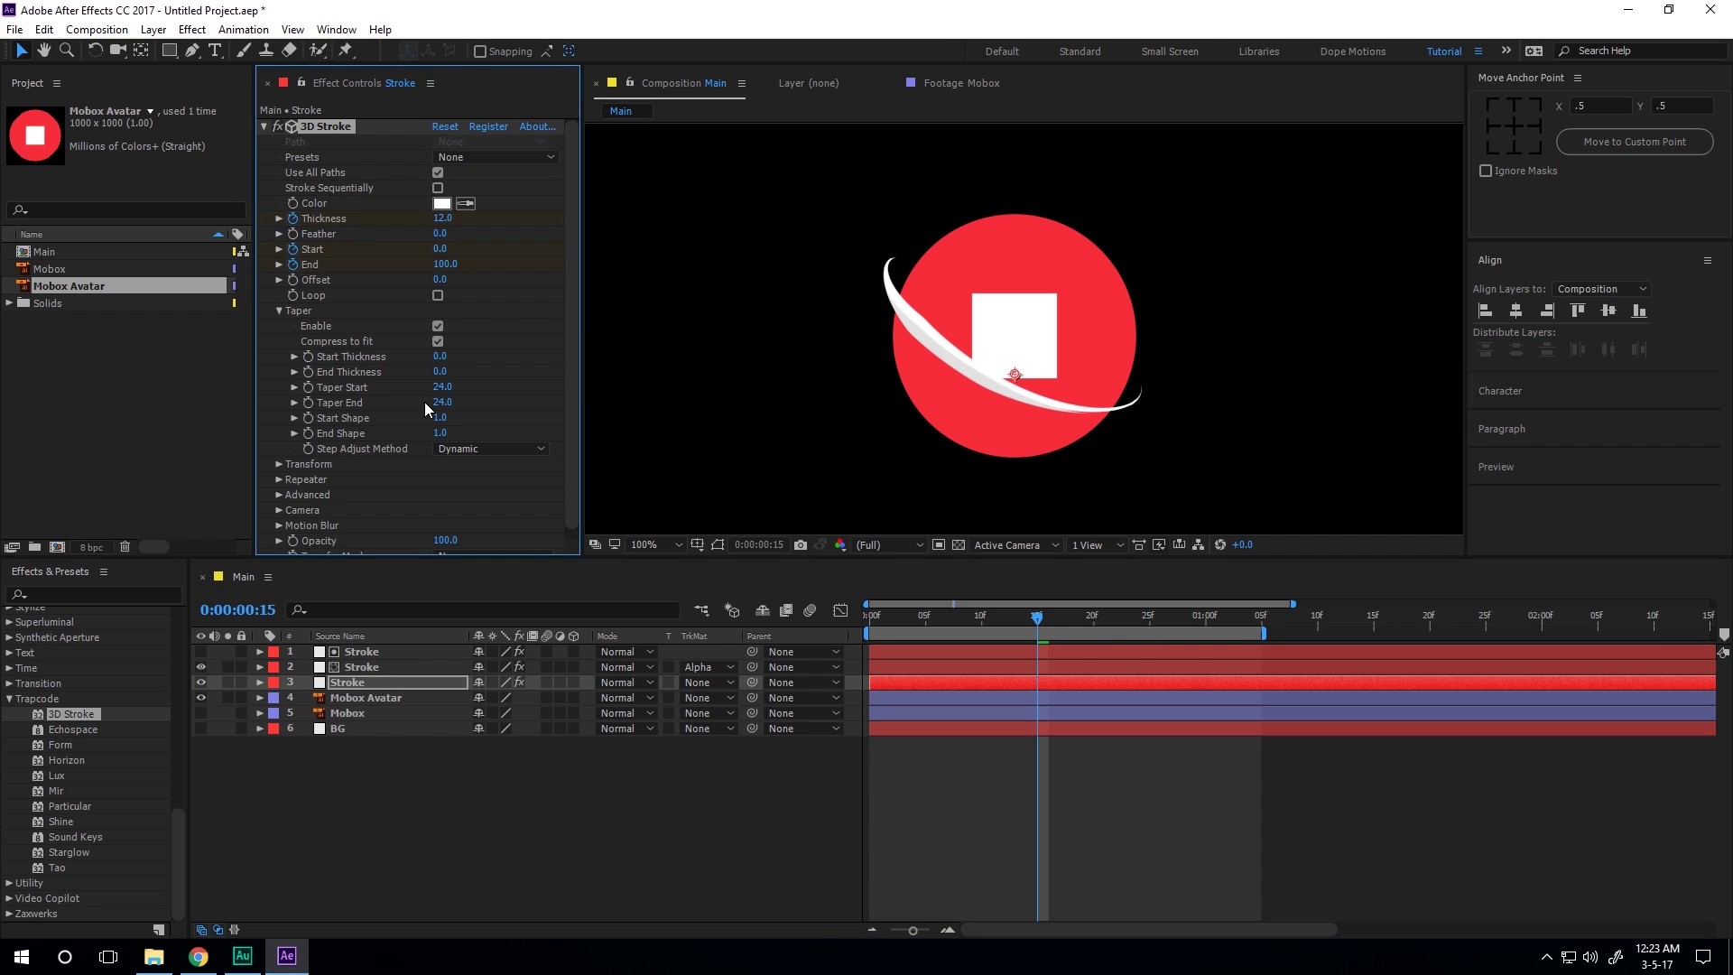
click(443, 387)
text(20)
key(Return)
mouse_move(445, 391)
mouse_down()
mouse_move(434, 405)
mouse_move(449, 403)
mouse_up()
click(635, 749)
mouse_move(1004, 617)
mouse_down()
mouse_move(908, 617)
mouse_move(1141, 632)
mouse_move(1014, 625)
mouse_move(1081, 626)
mouse_move(1036, 629)
mouse_up()
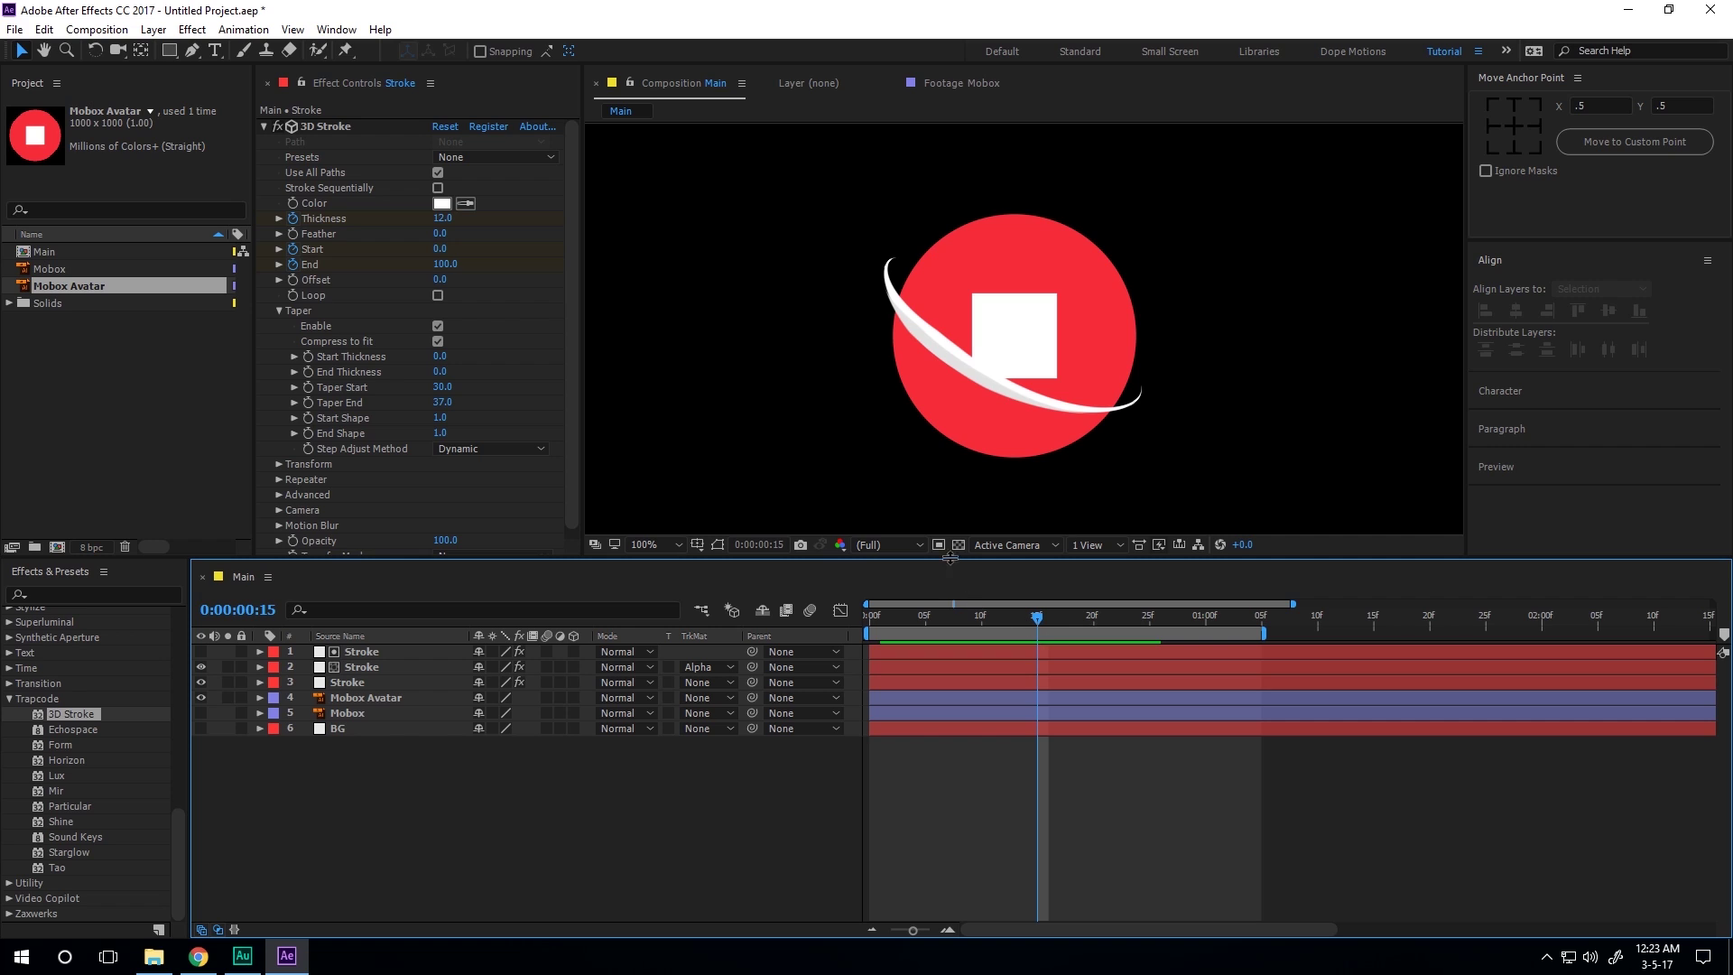
Pre-compose the three Stroke layers into a new composition named Stroke_01, moving all attributes.
click(377, 651)
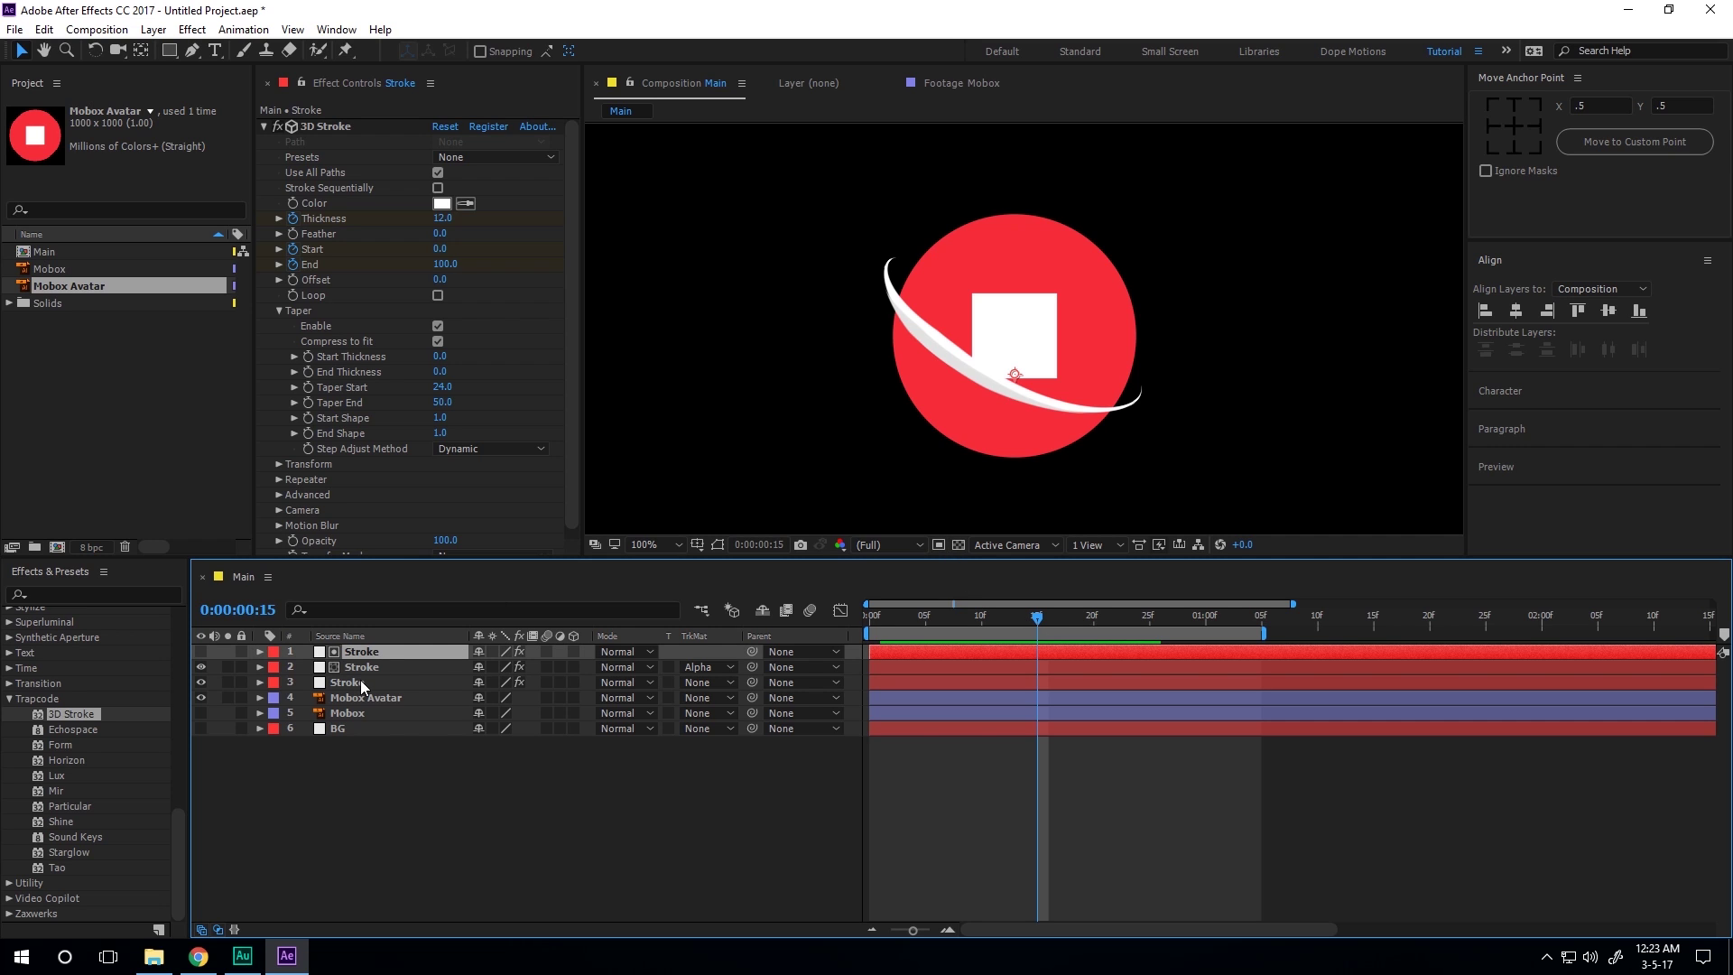
shift+click(360, 682)
right_click(360, 679)
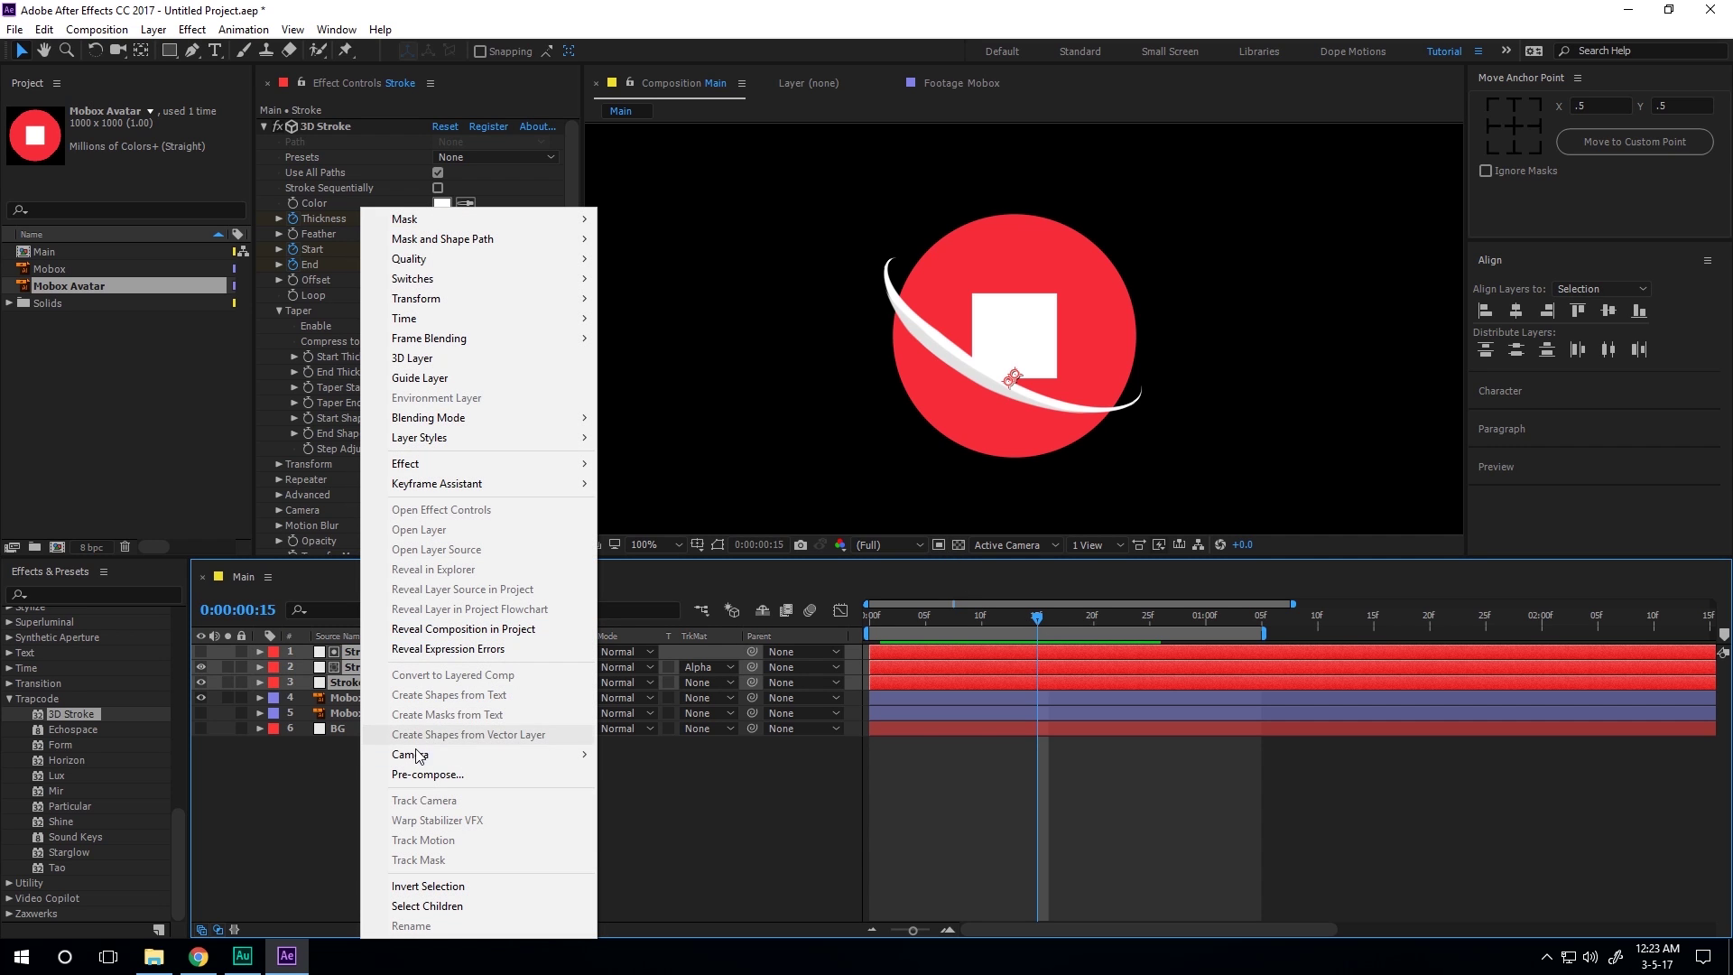
click(416, 771)
text(Stroke_01)
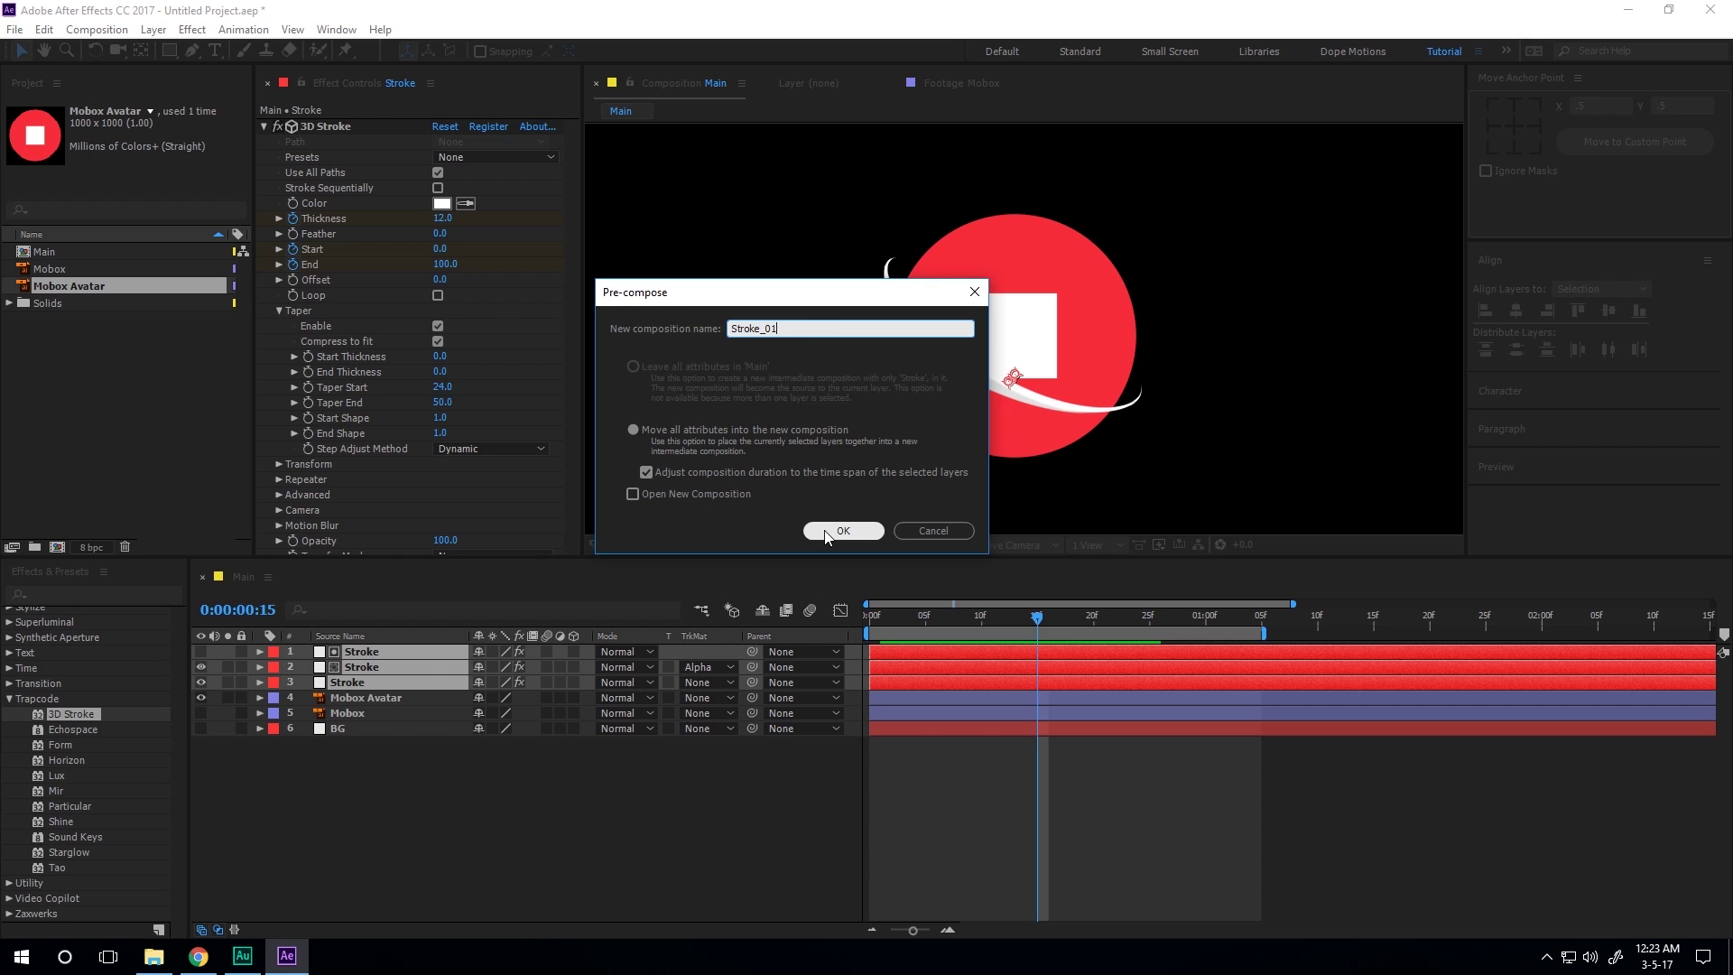
click(825, 529)
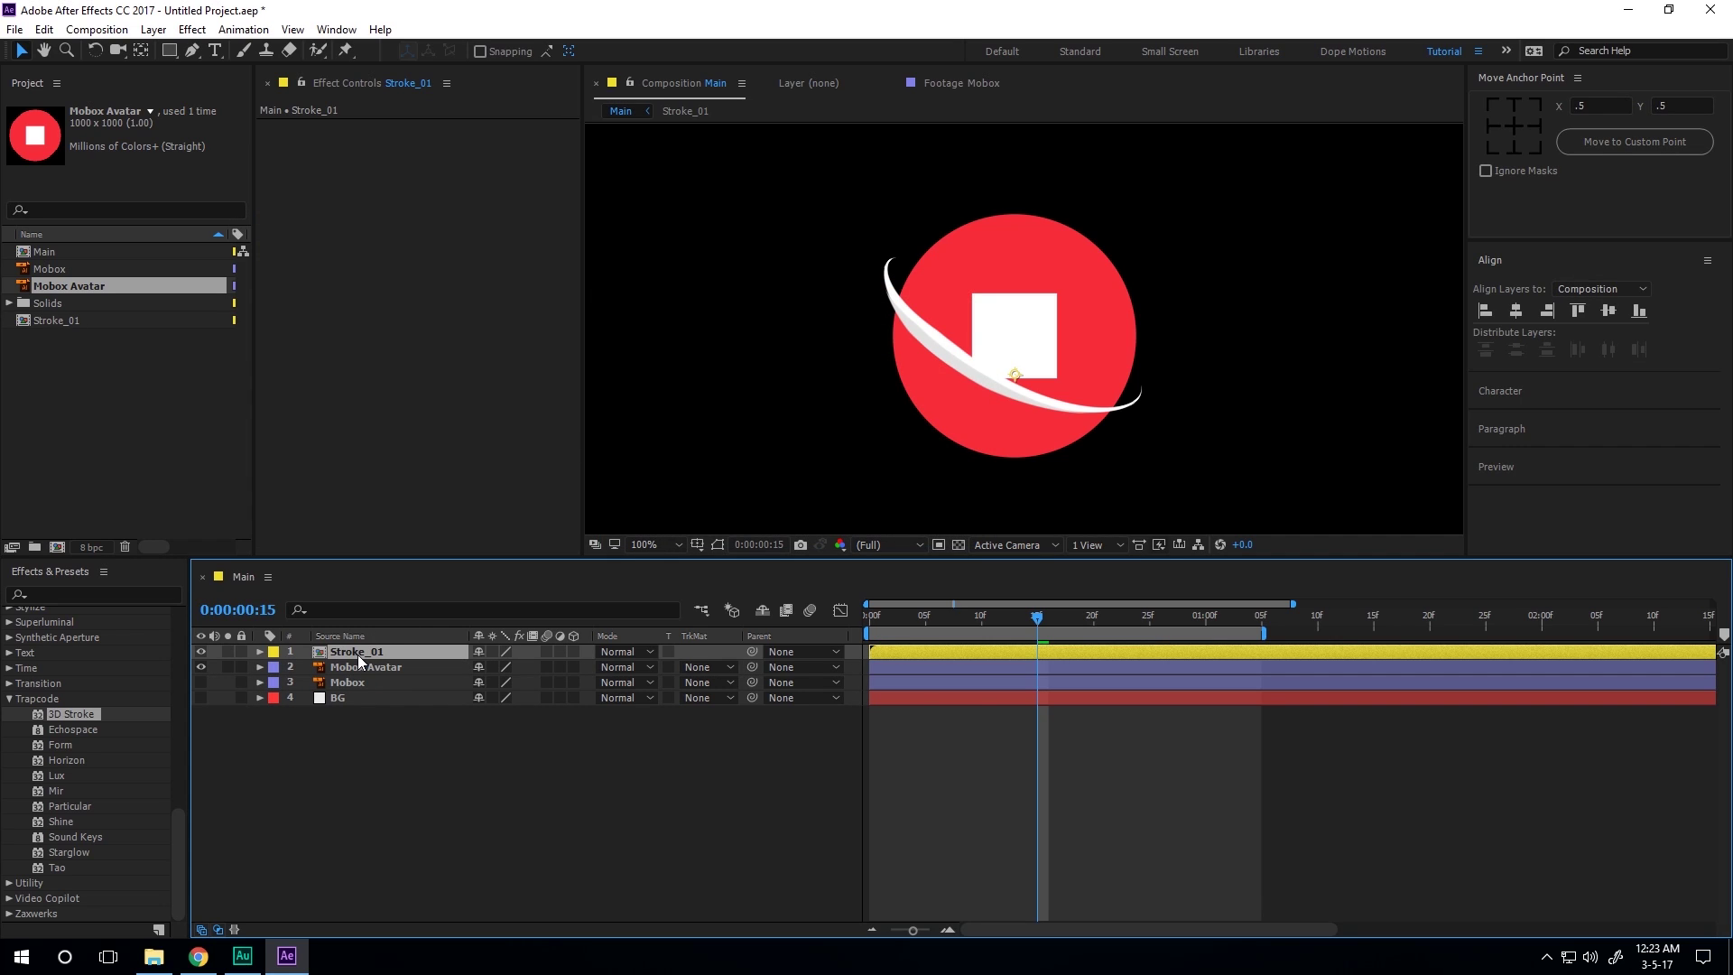
Duplicate the Stroke_01 layer twice and move the topmost copy slightly up and right of the original stroke.
key(ctrl+d)
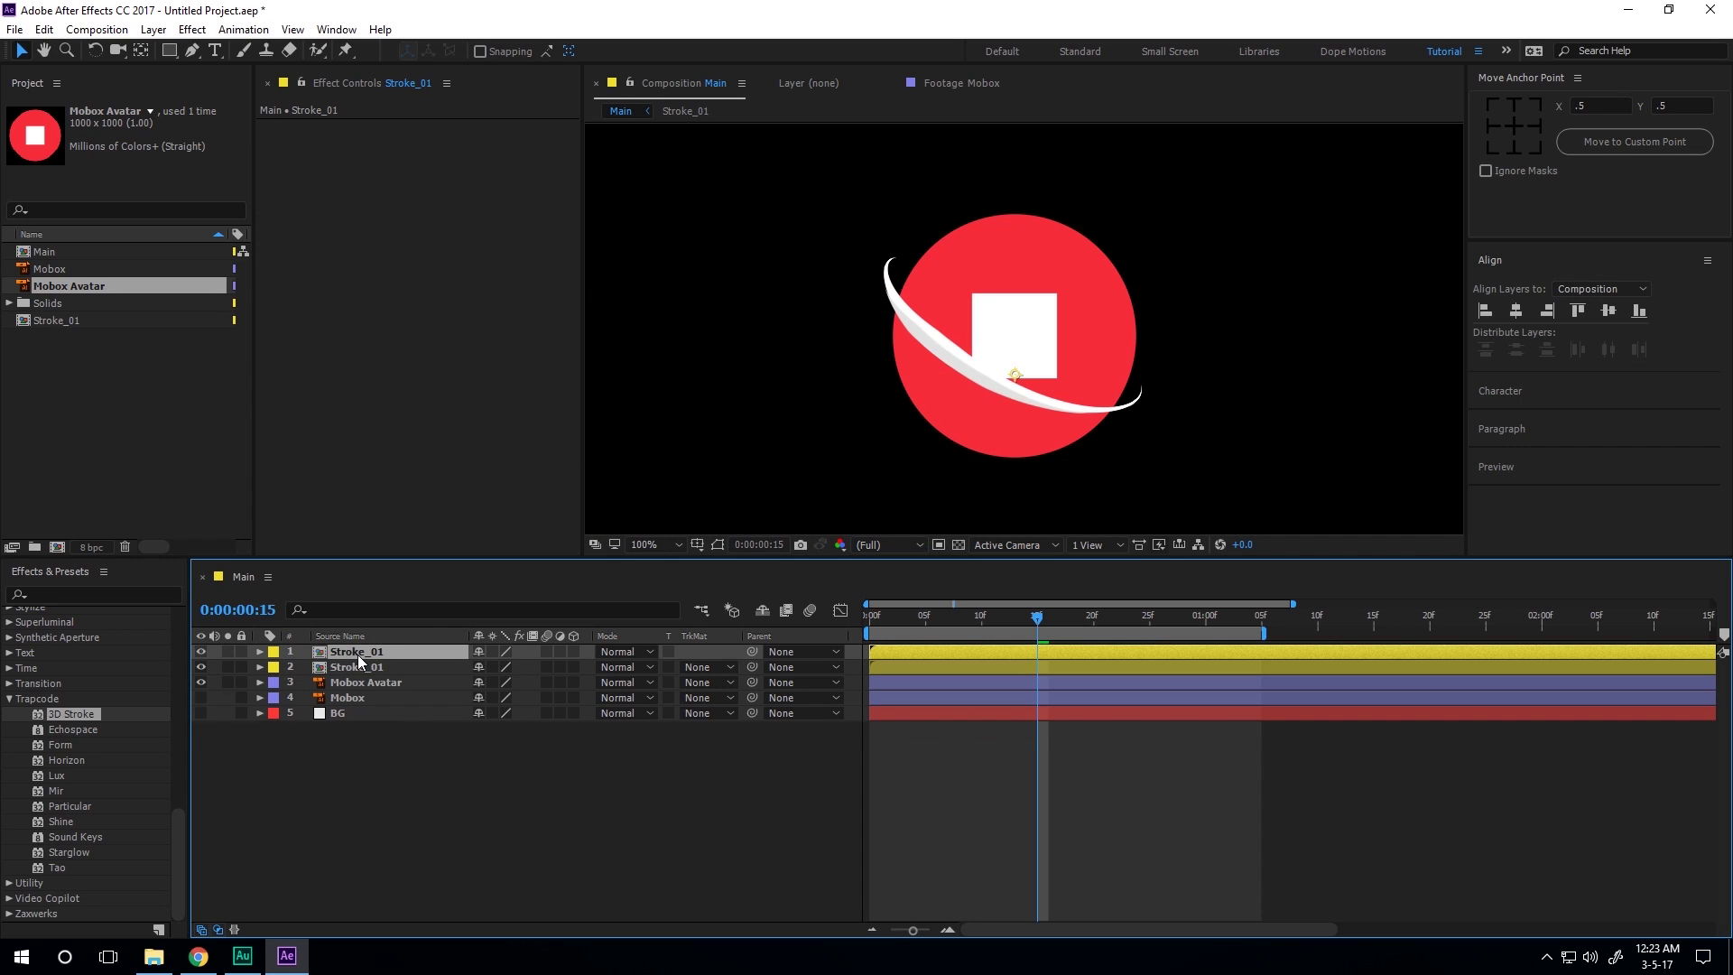
key(ctrl+d)
drag(980, 376, 996, 355)
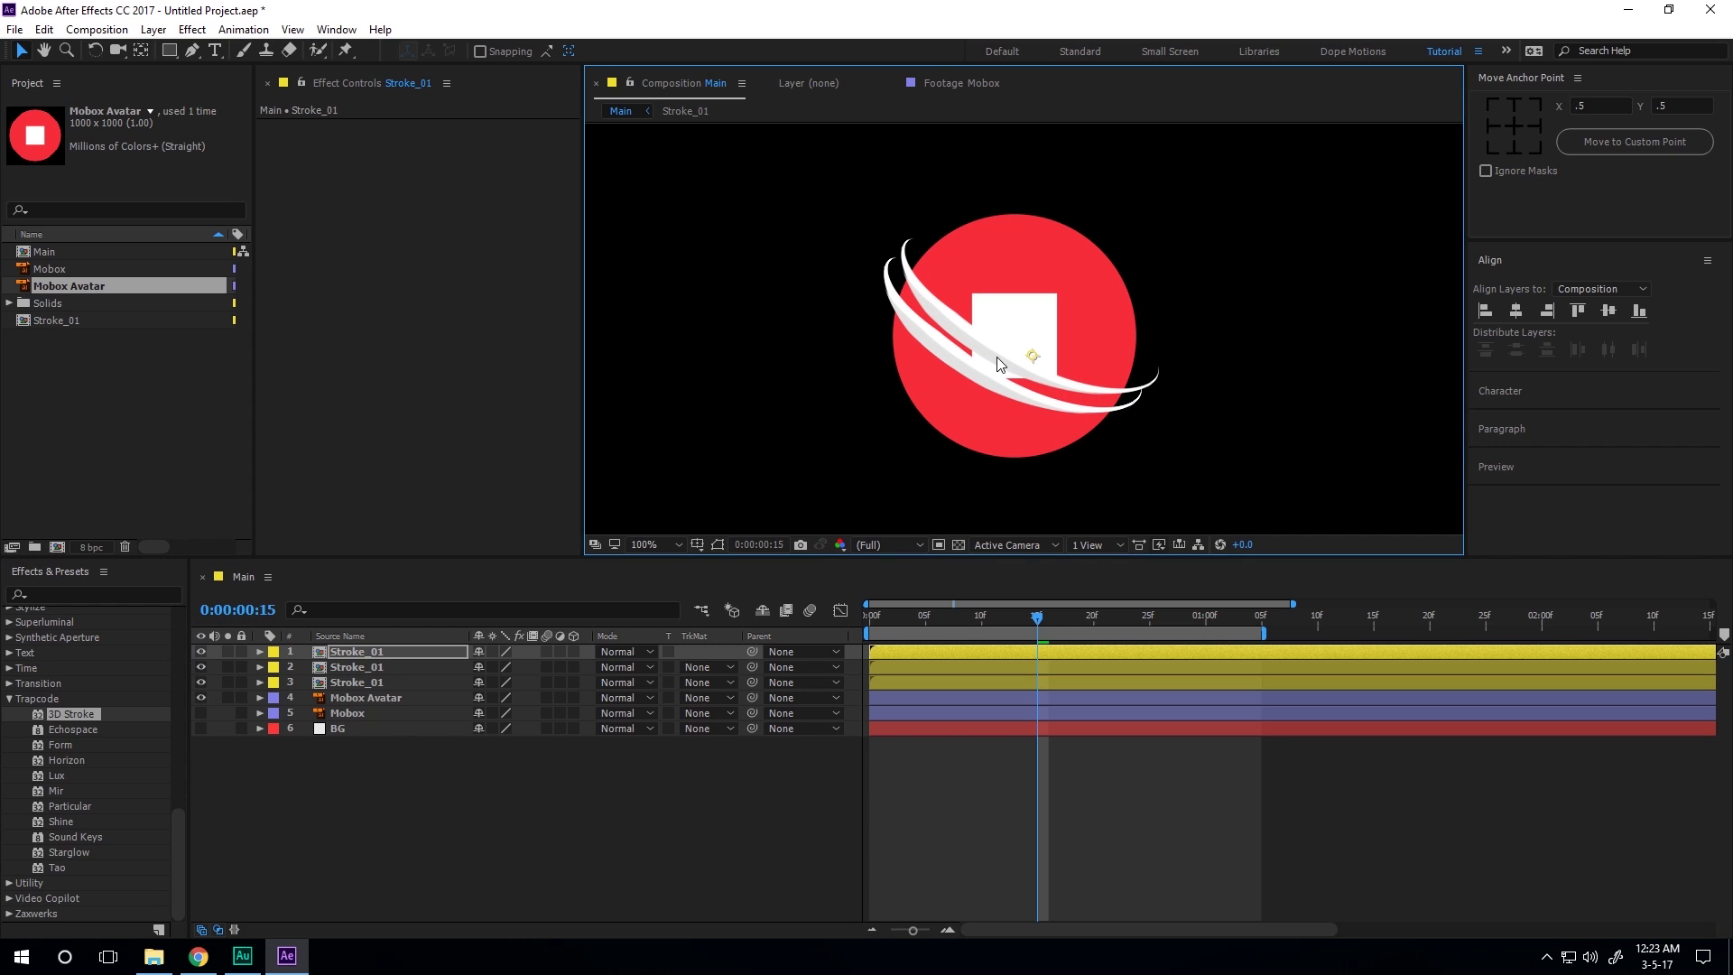
Scale the topmost Stroke_01 copy to 85% and move it up and right, and place the second copy below and left of the original stroke.
key(s)
drag(531, 667, 524, 666)
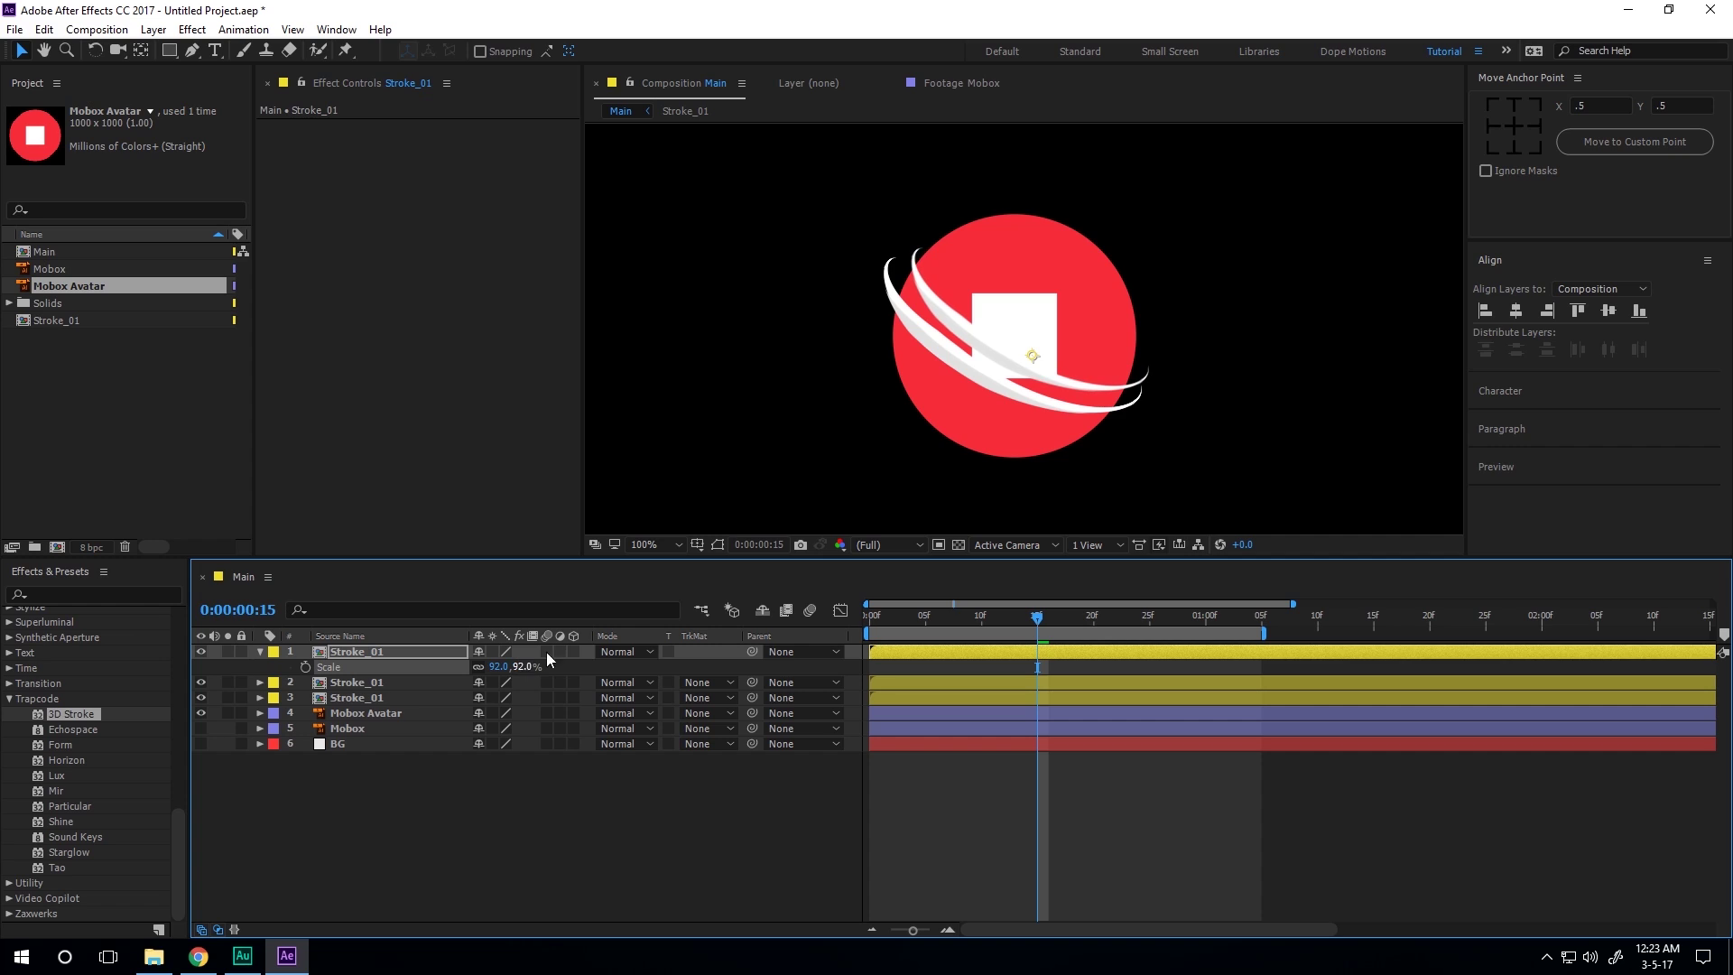
drag(1025, 356, 1037, 343)
drag(524, 667, 521, 669)
drag(1036, 352, 1037, 337)
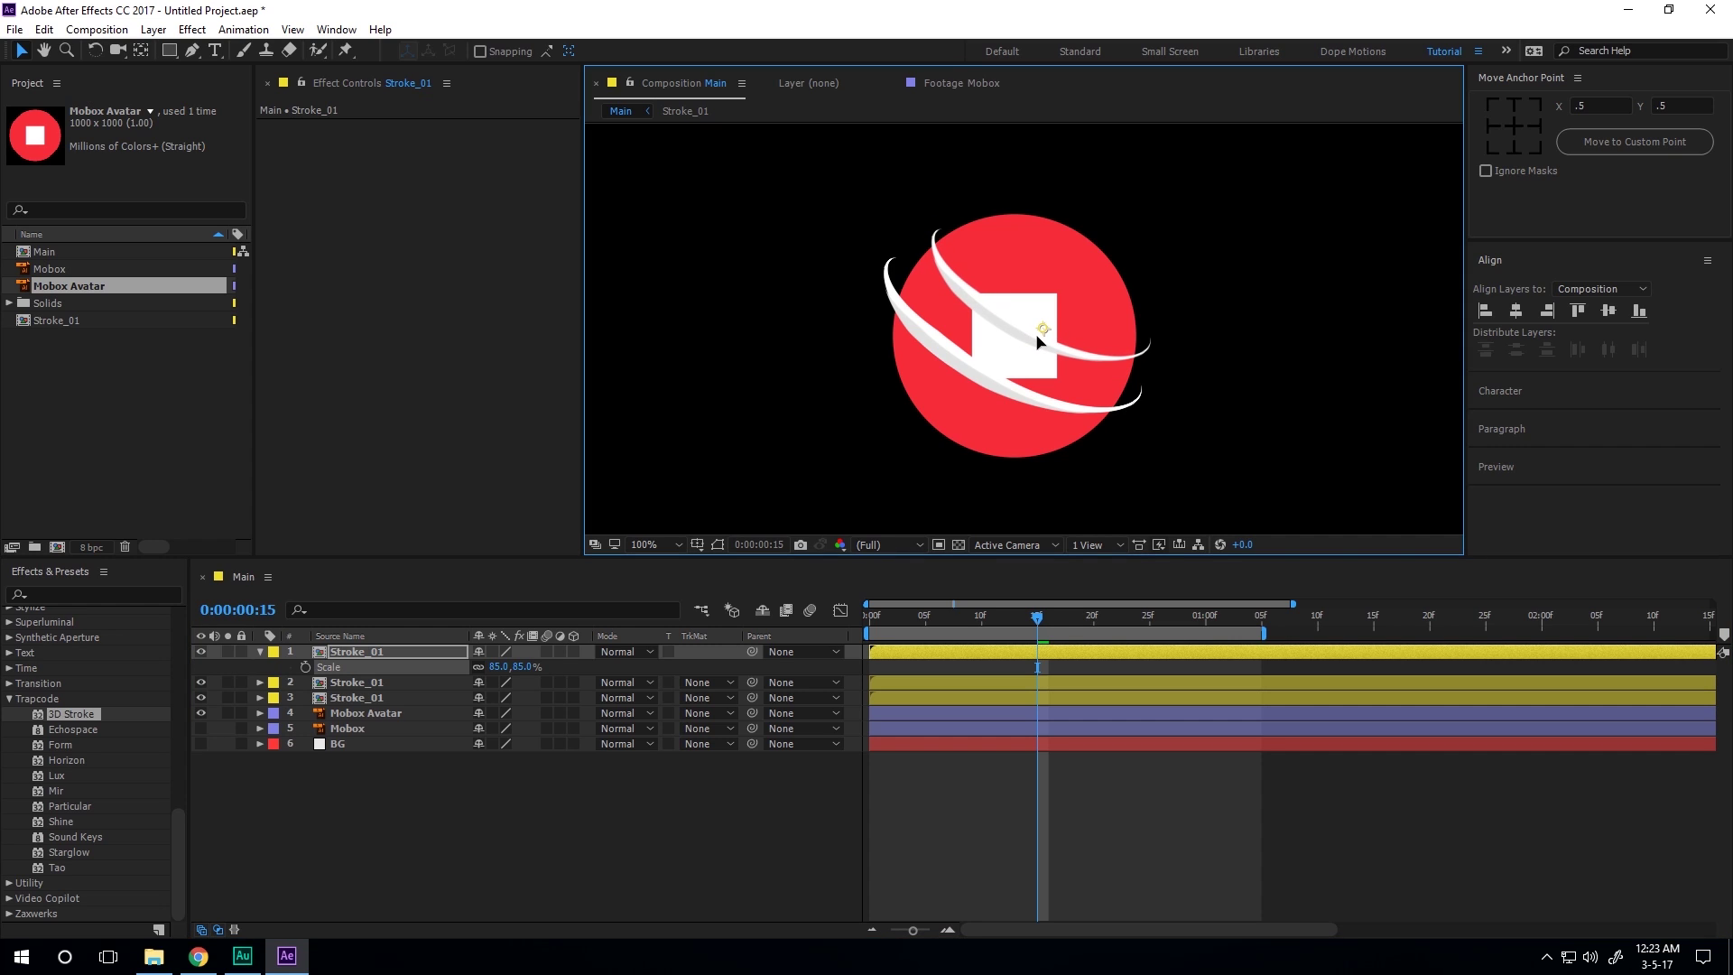
click(348, 684)
drag(1012, 381, 990, 416)
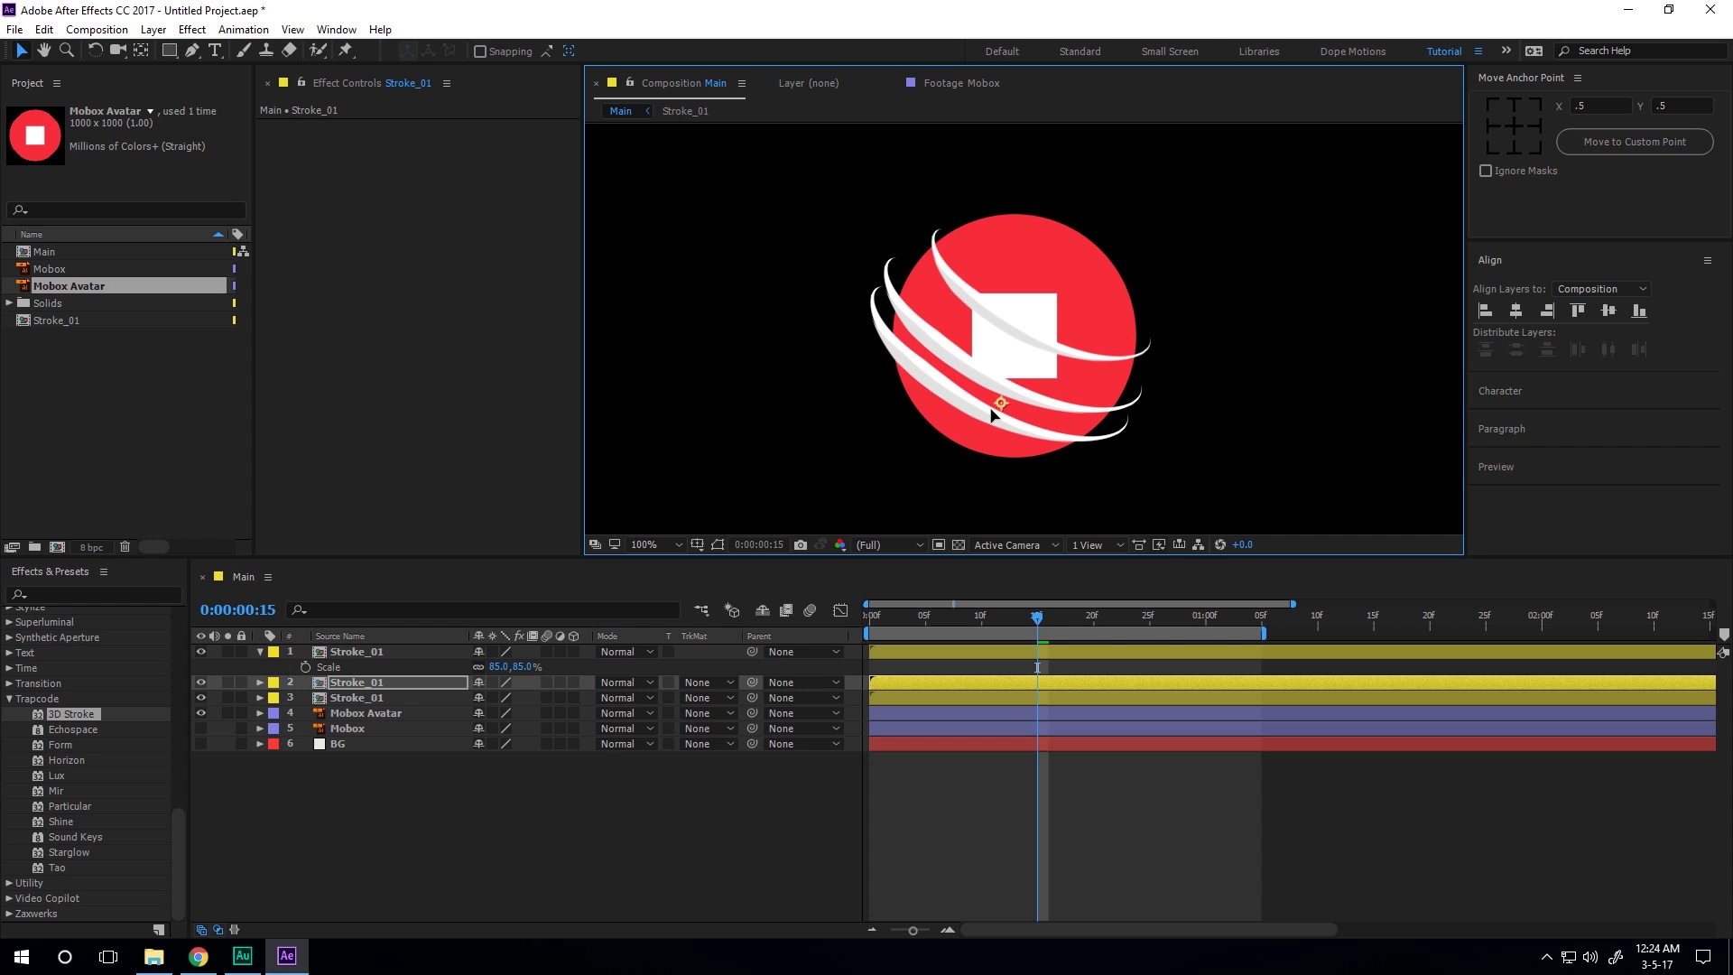
Duplicate the Stroke_01 composition as Stroke_02 and delete the two upper Stroke layers inside the duplicate.
click(47, 372)
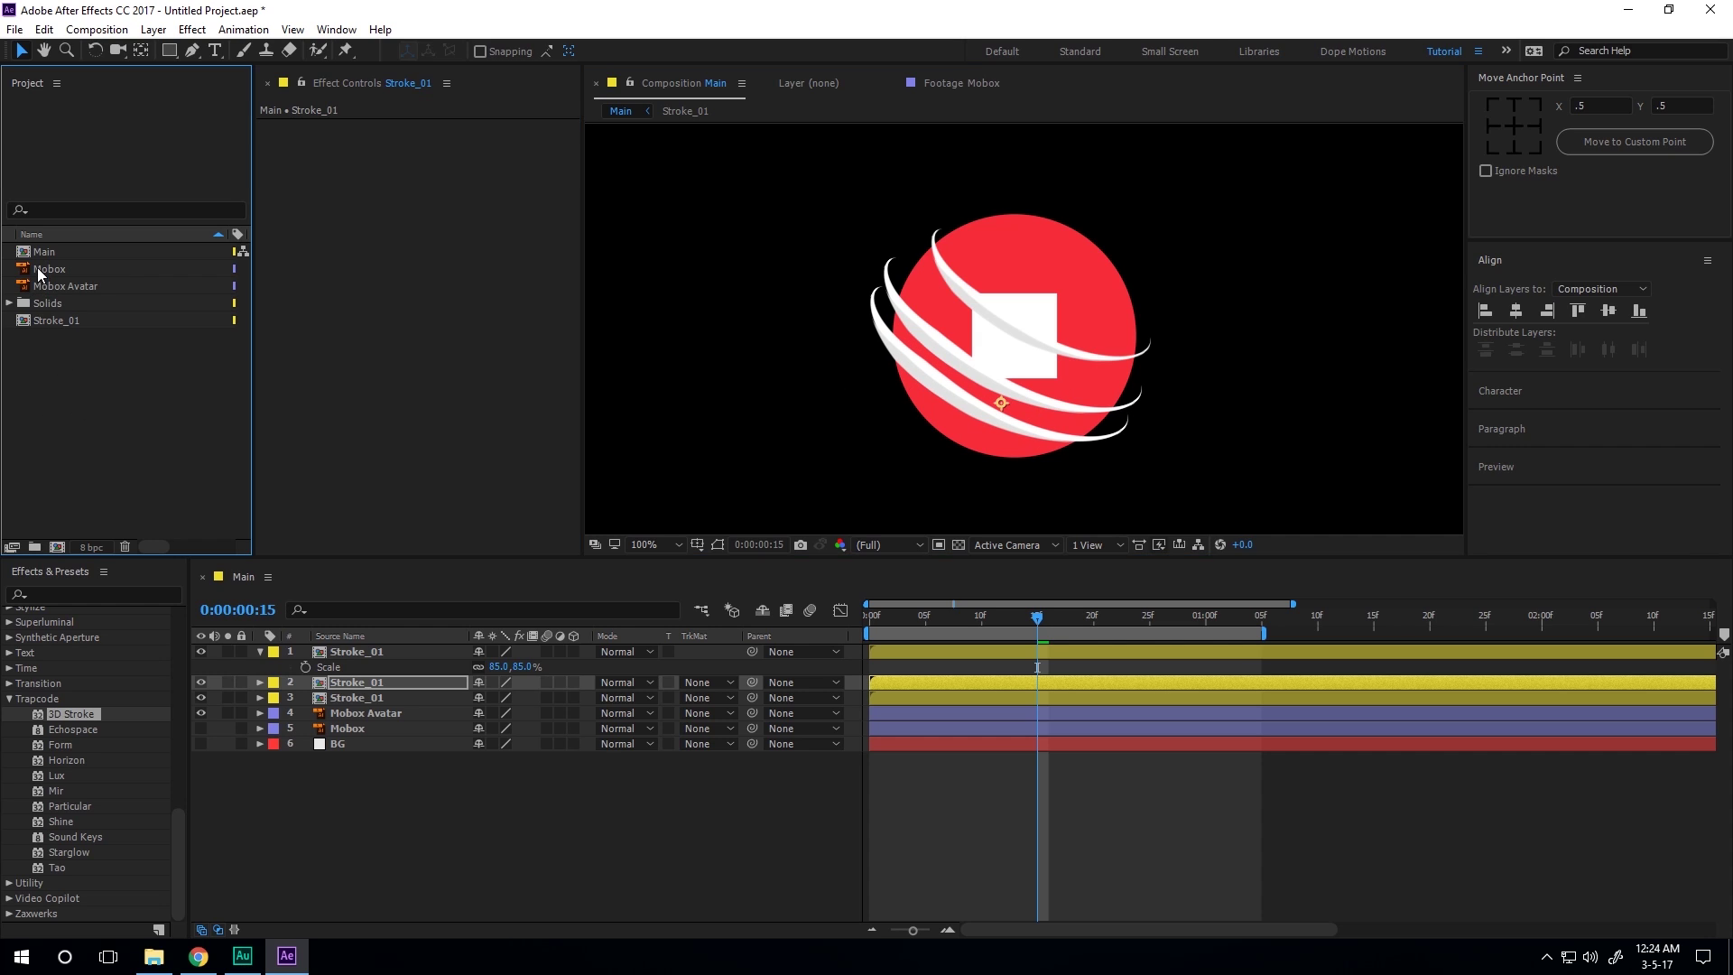
click(57, 321)
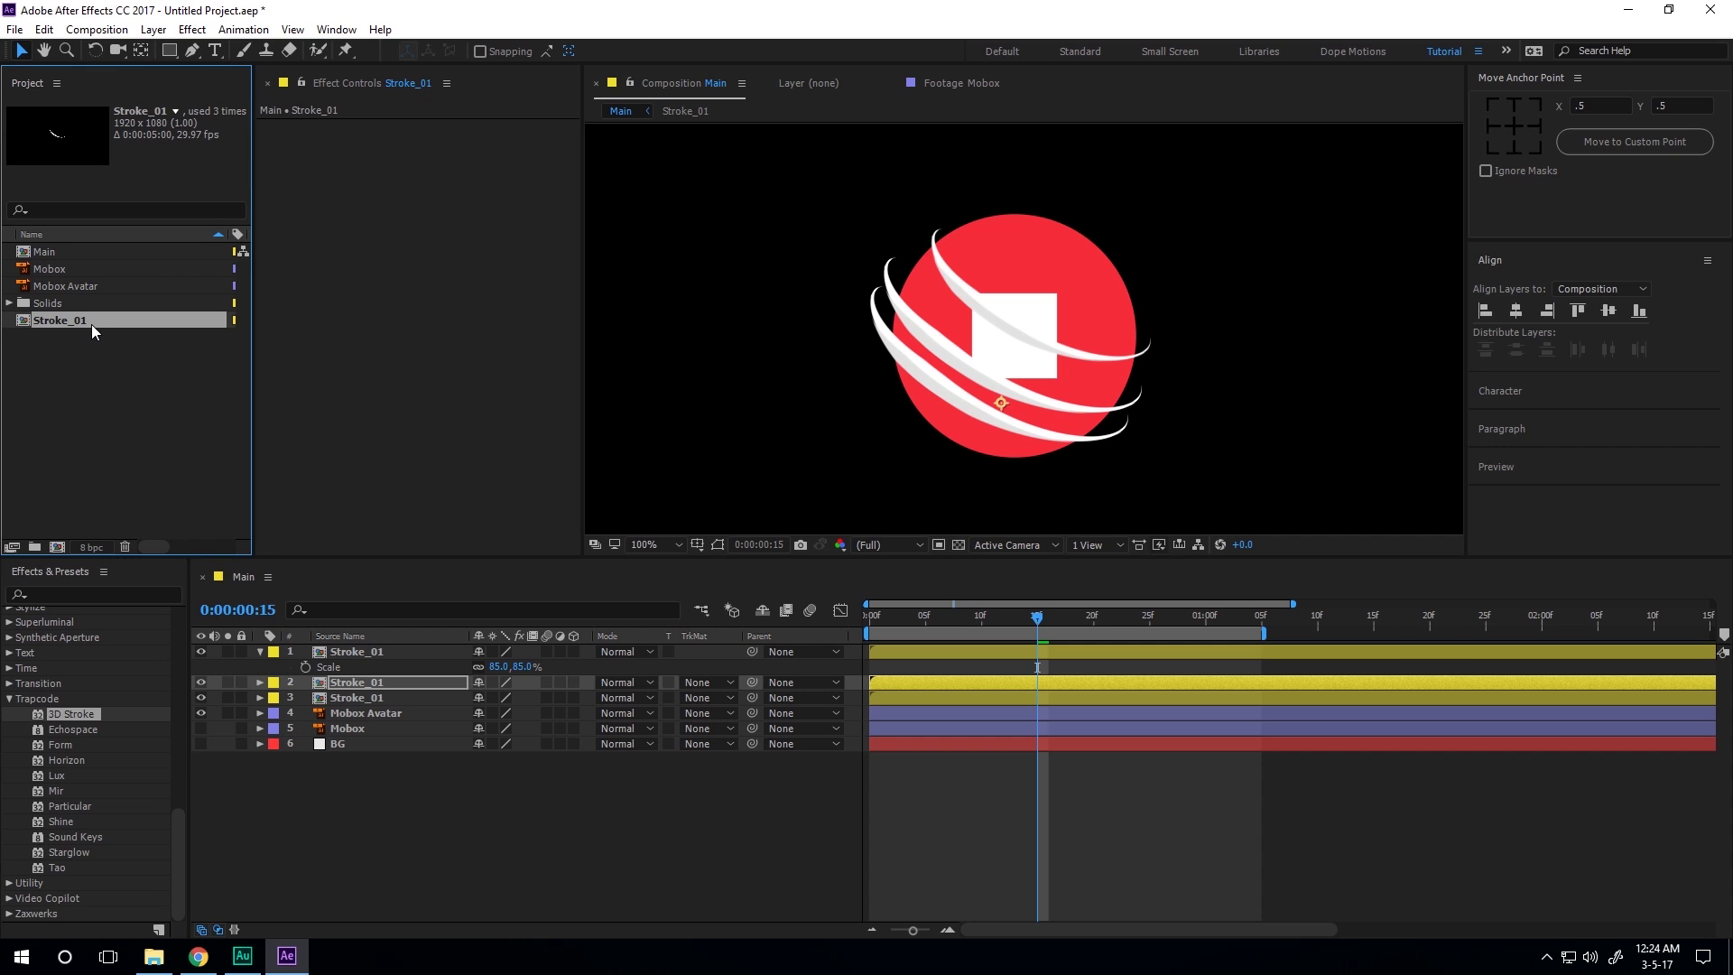
key(ctrl+d)
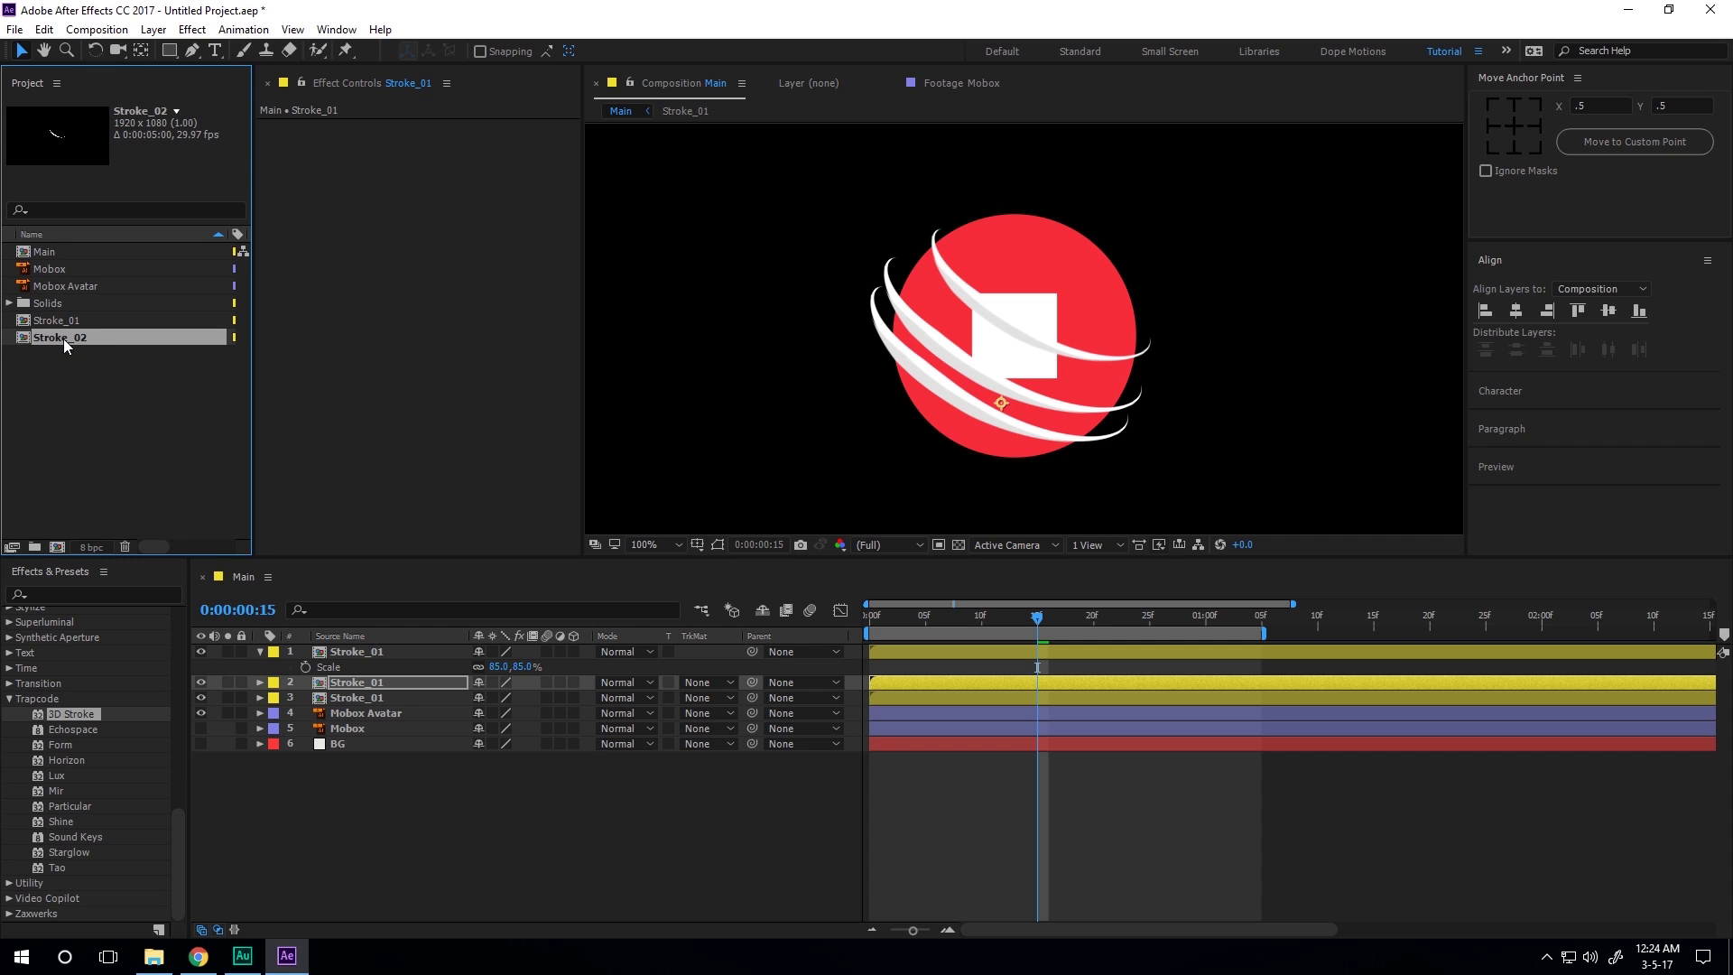
double_click(63, 339)
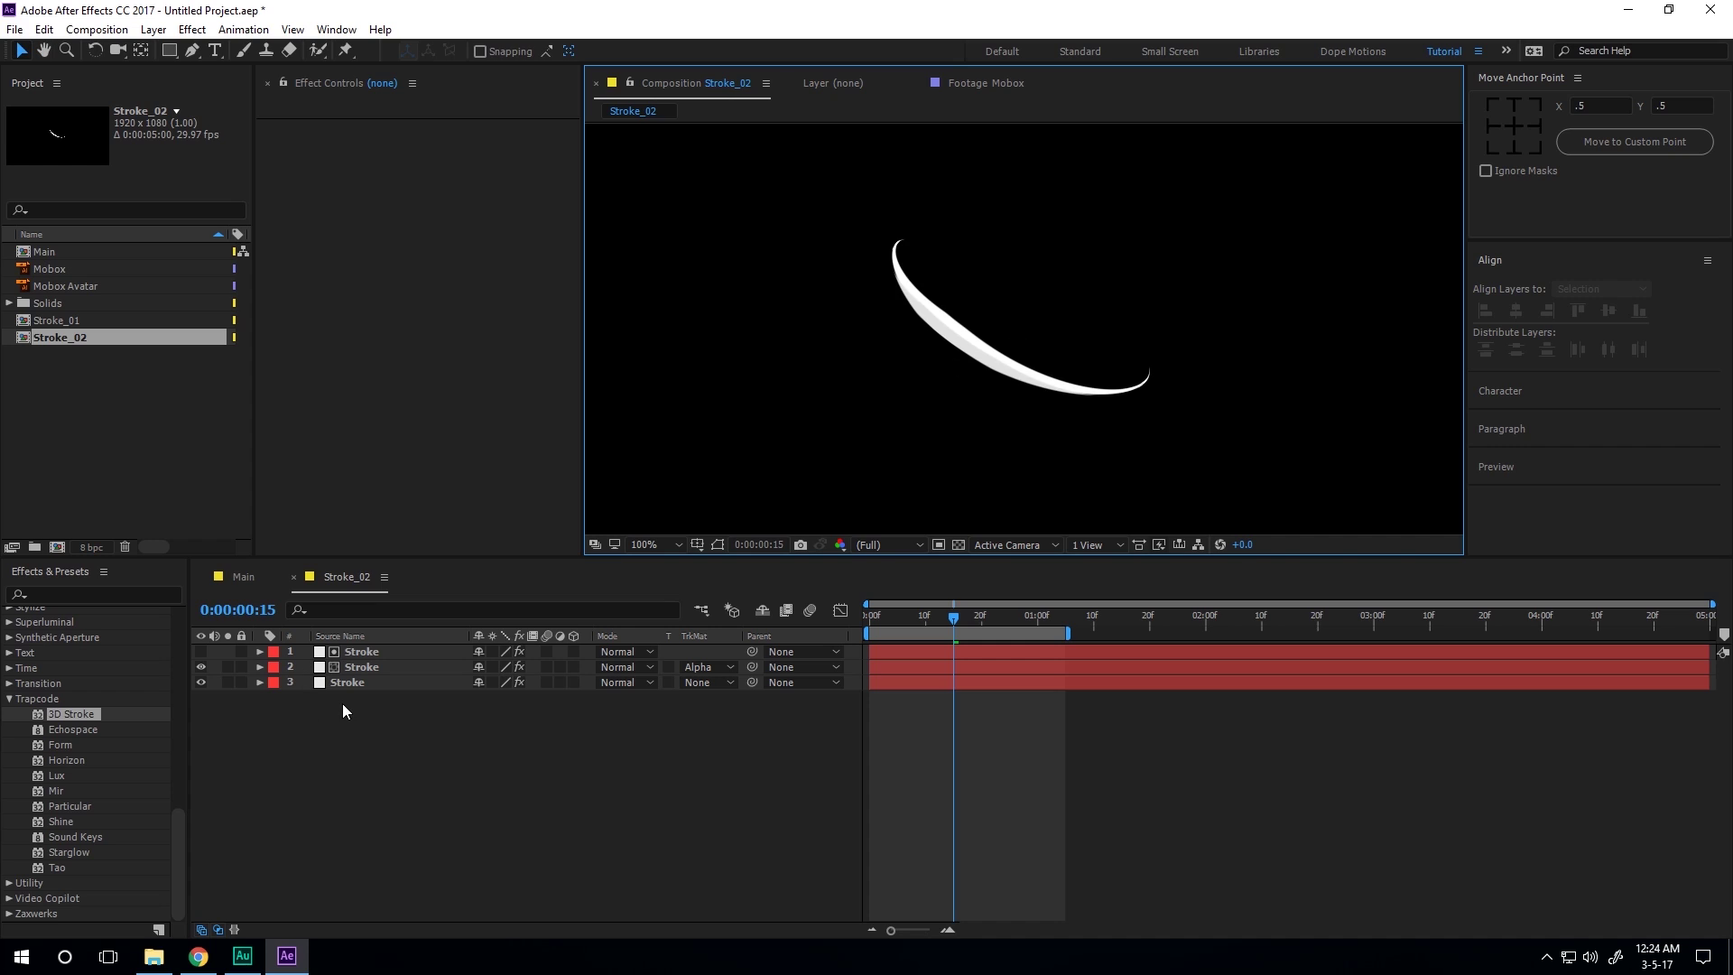
click(366, 669)
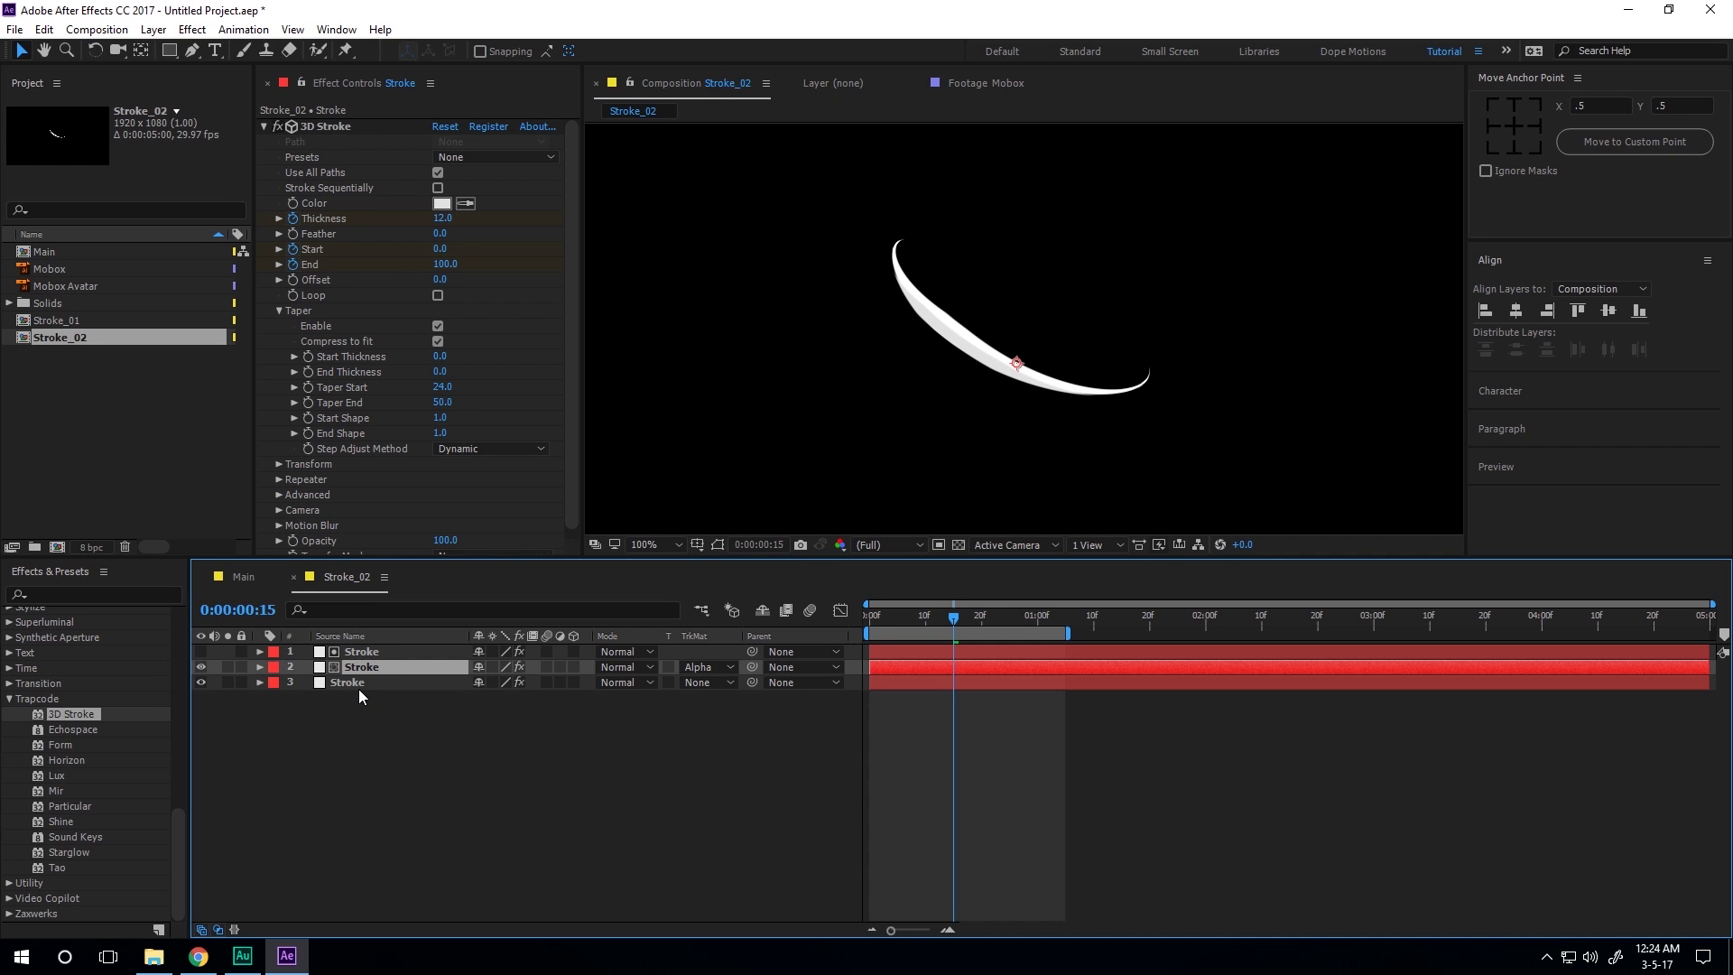
click(371, 654)
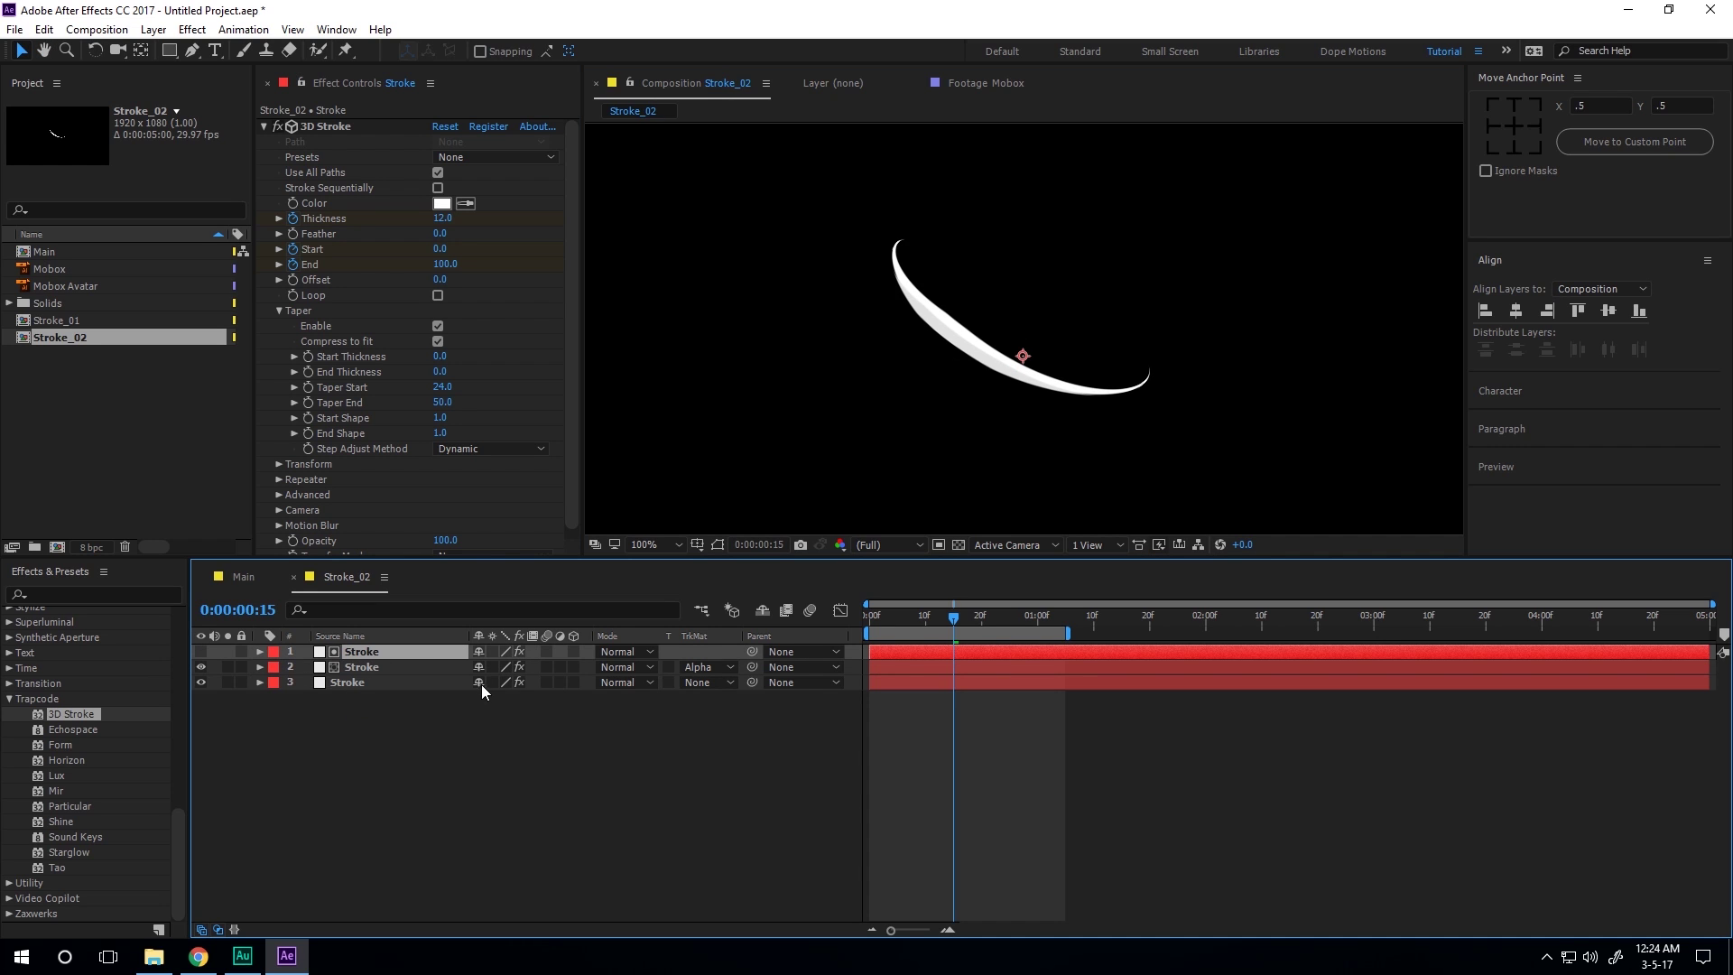
shift+click(361, 665)
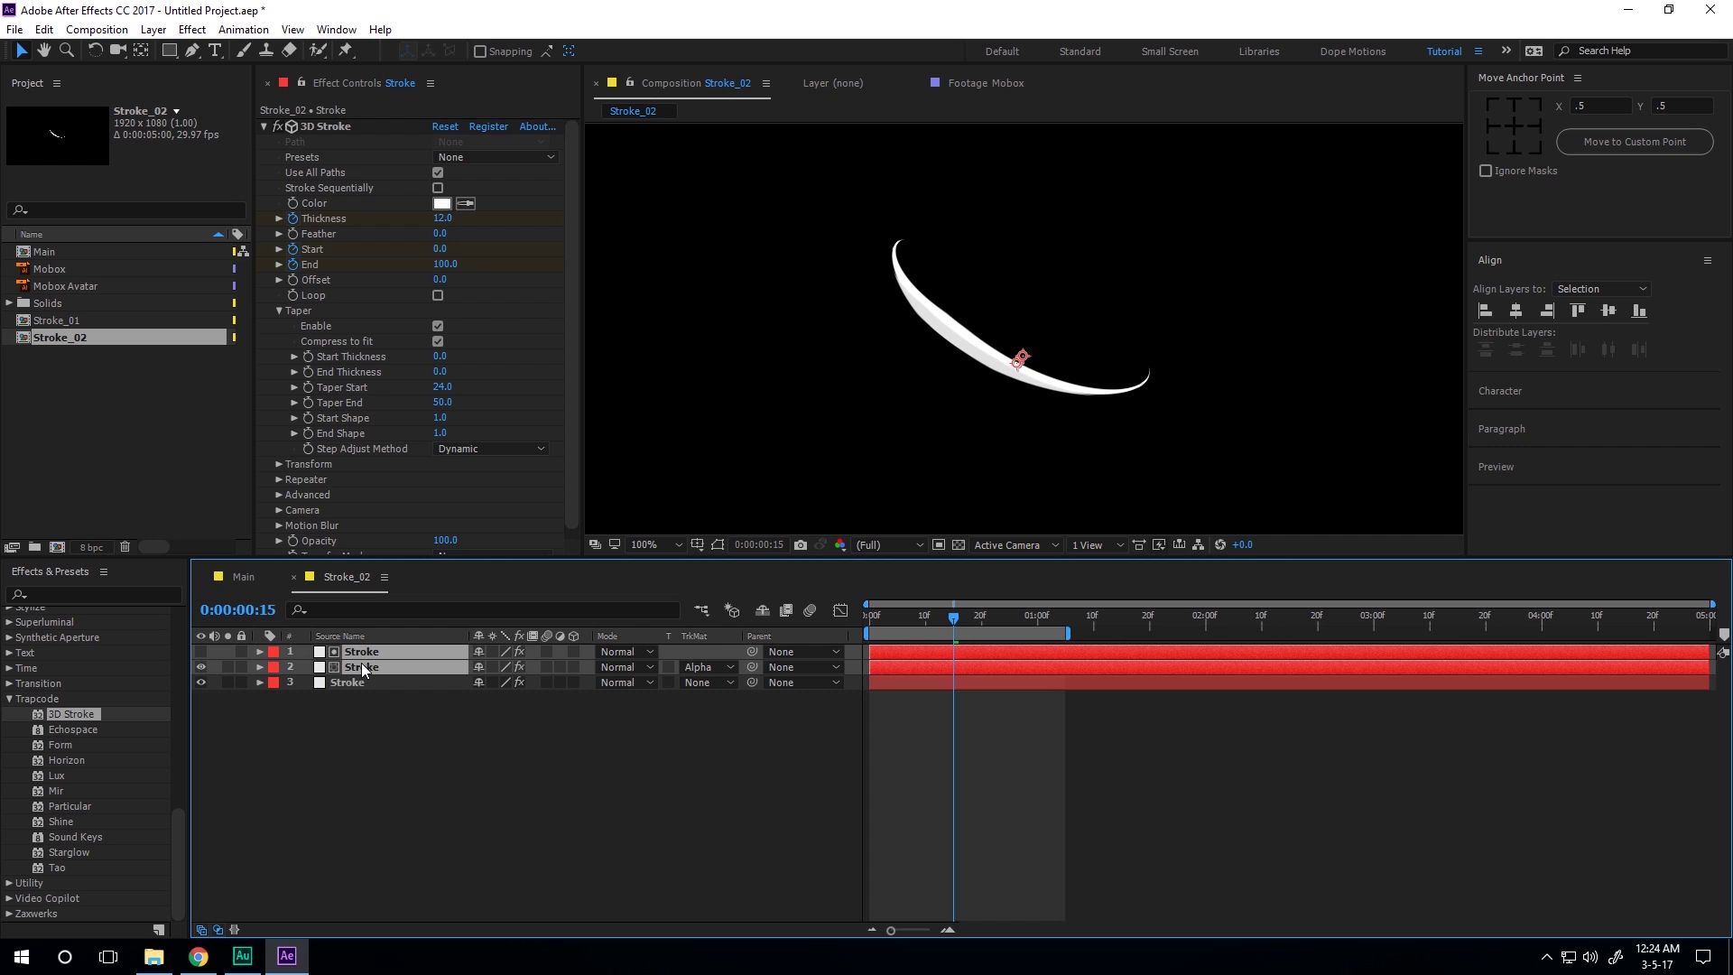
key(Delete)
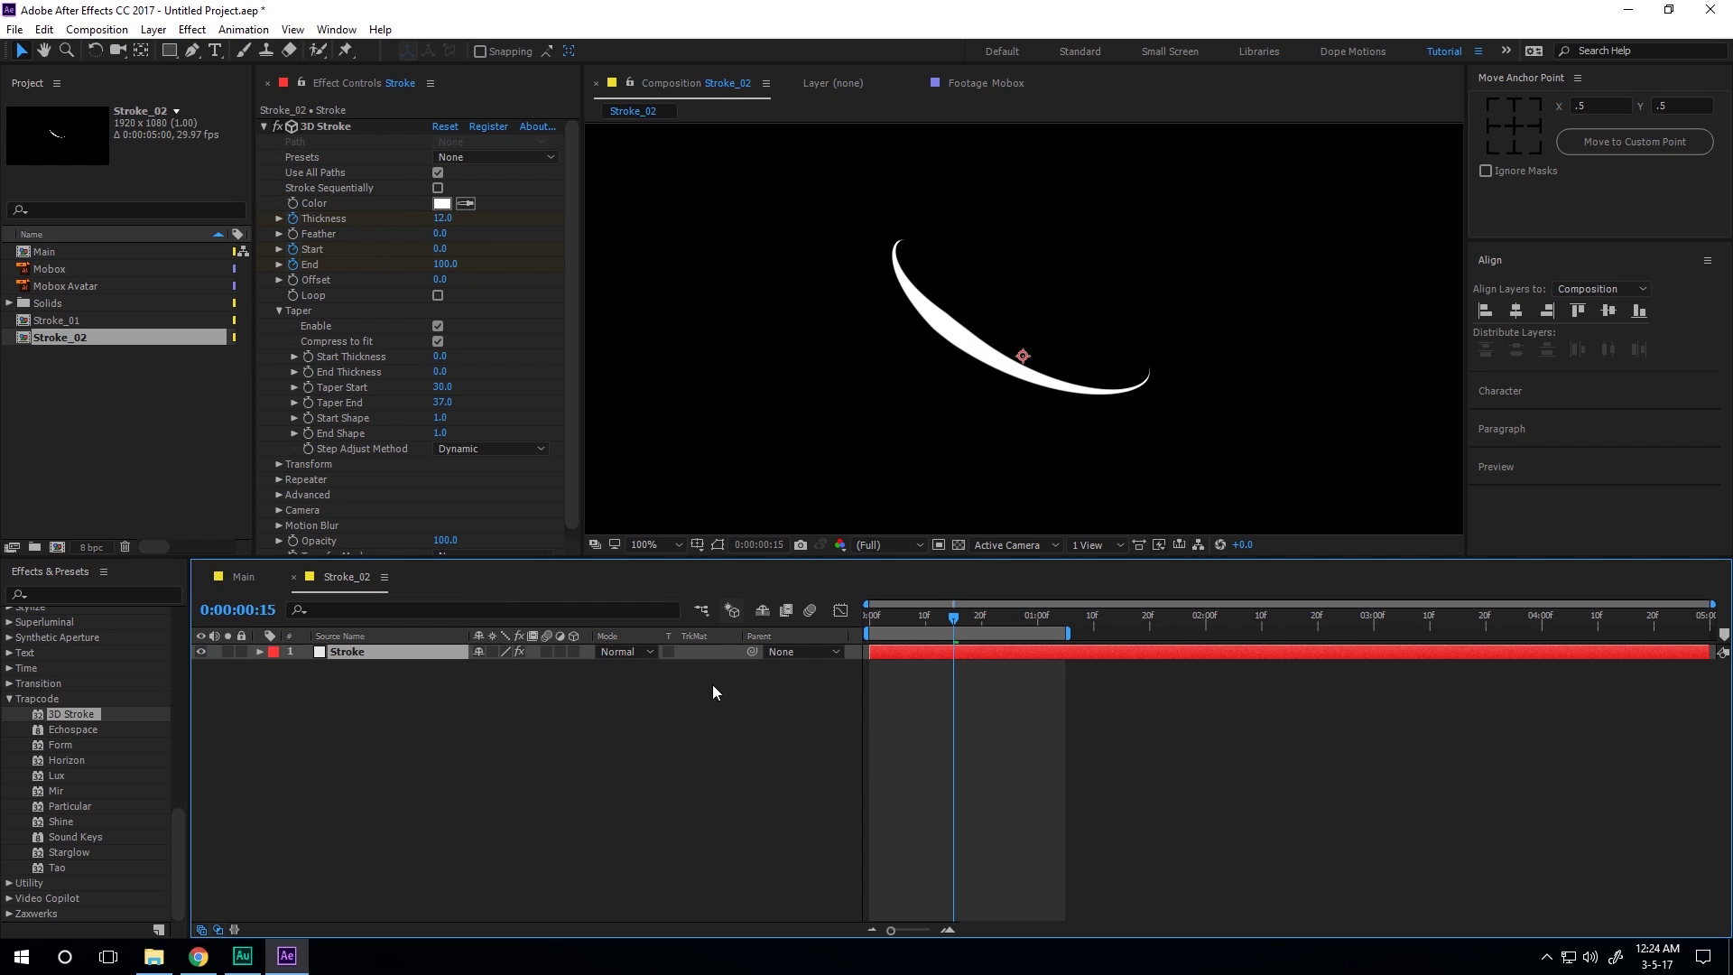
Set the remaining Stroke layer's 3D Stroke Thickness keyframe at 0:00:00:15 to 8 and its Taper End to 30.
key(u)
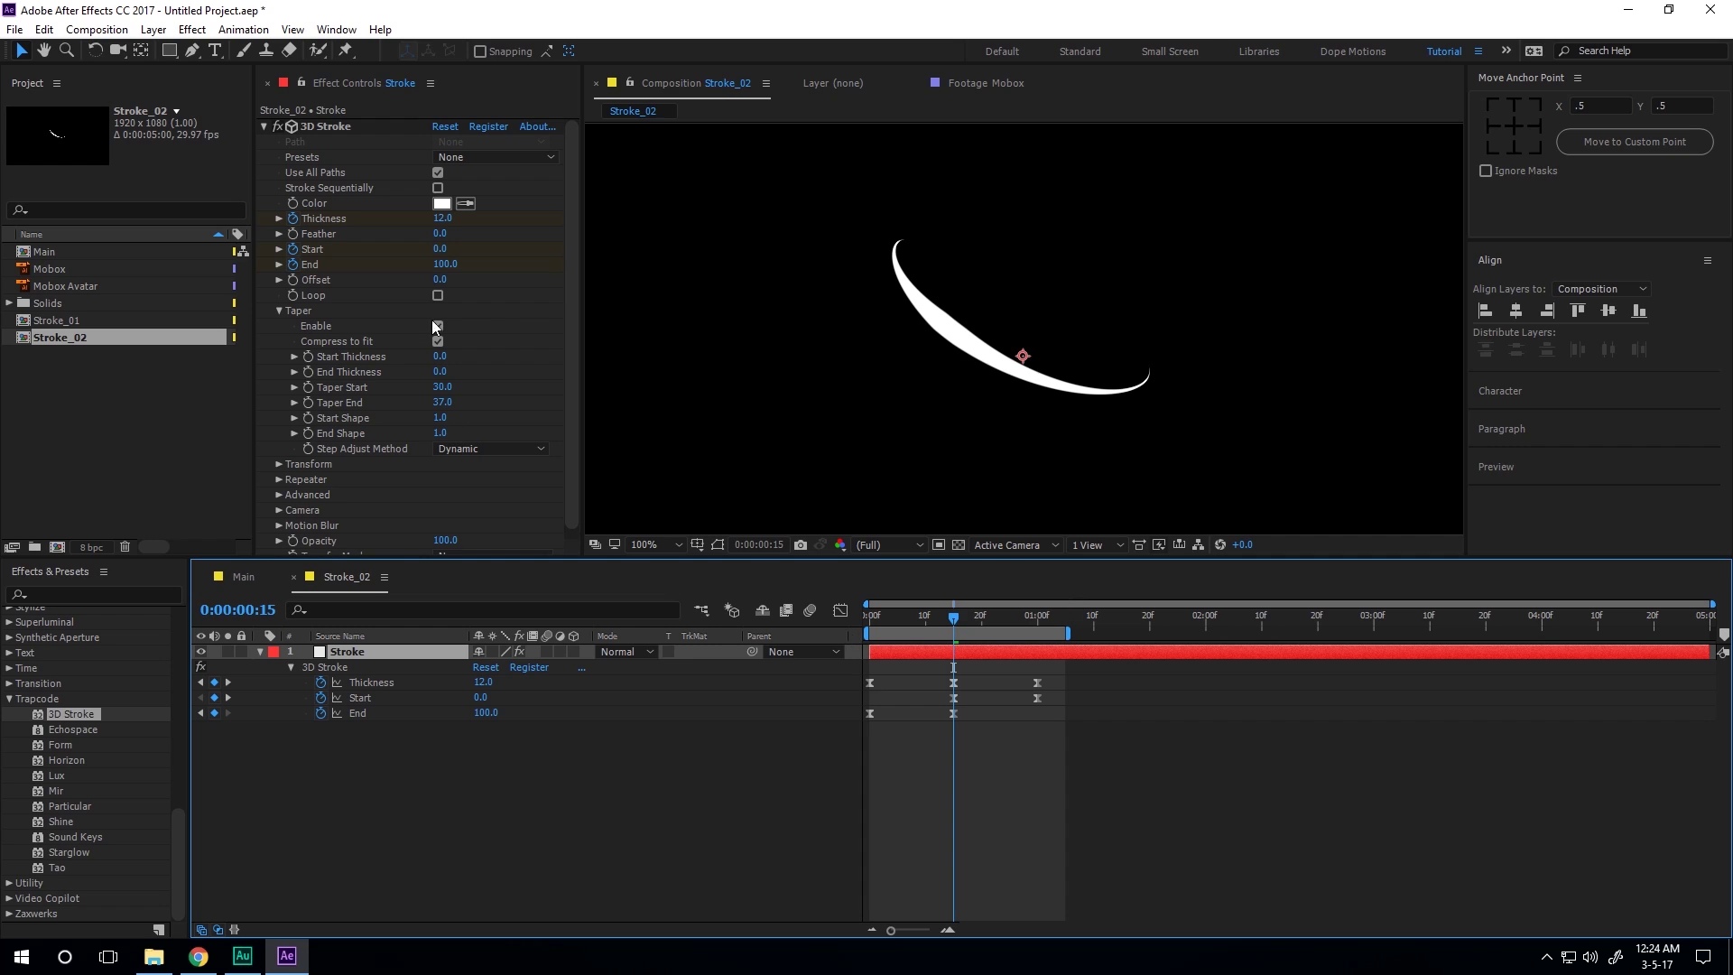
click(441, 219)
text(8)
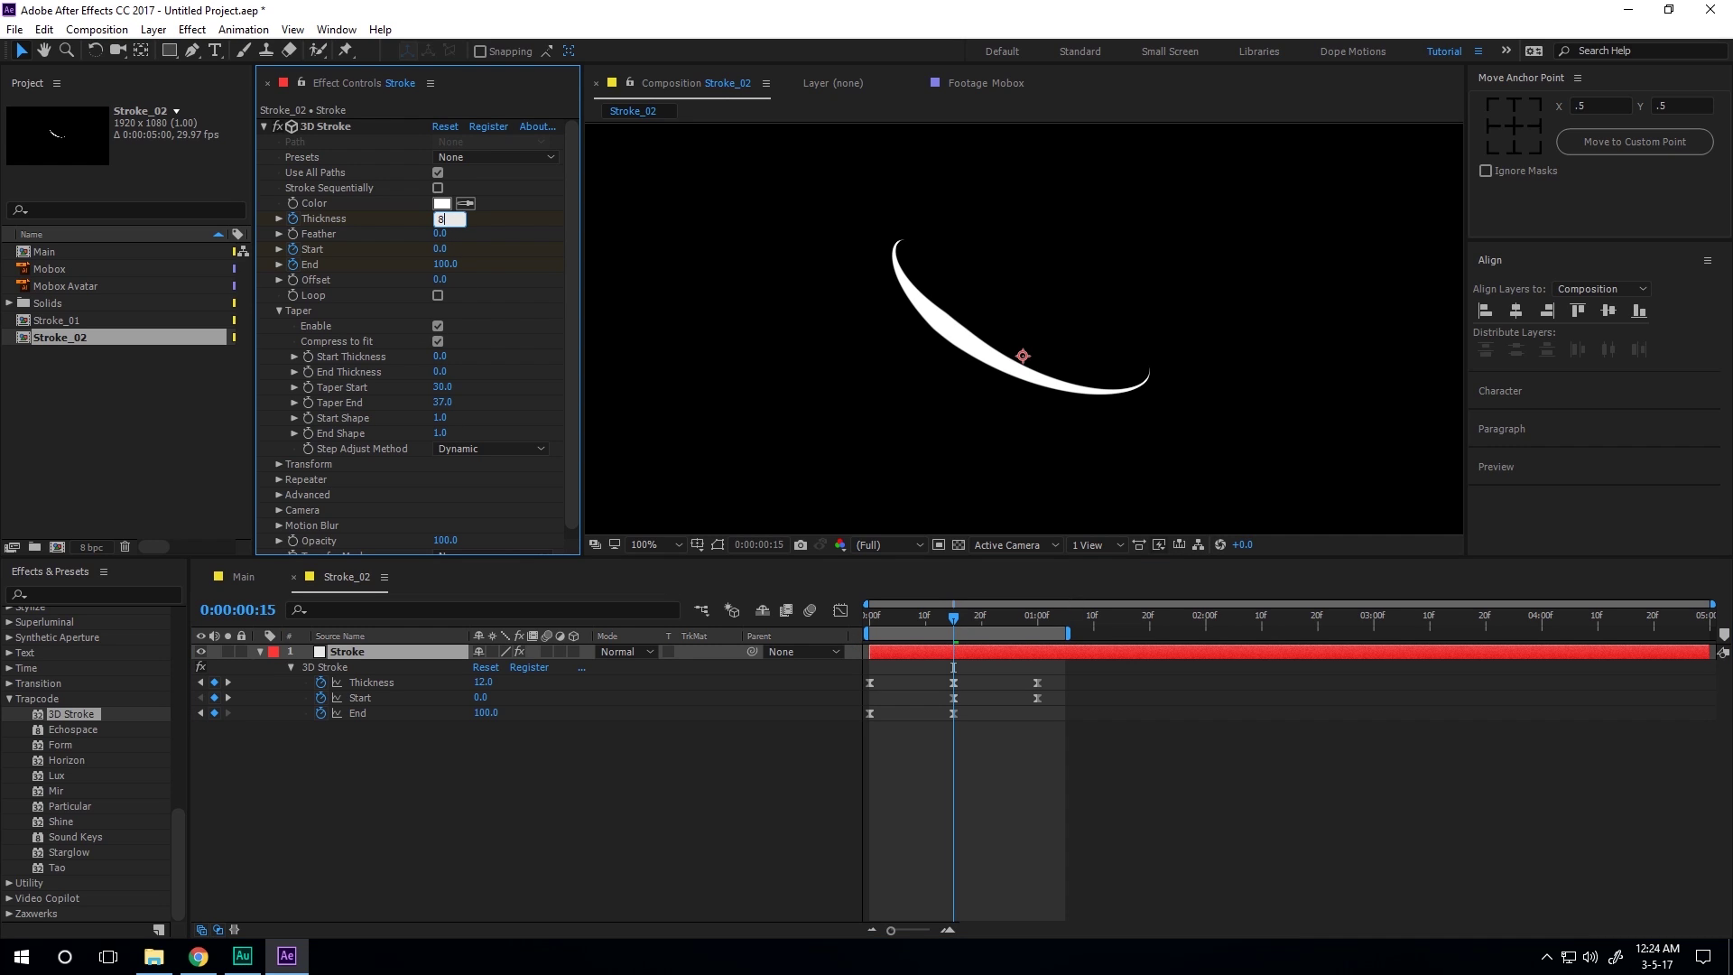
key(Return)
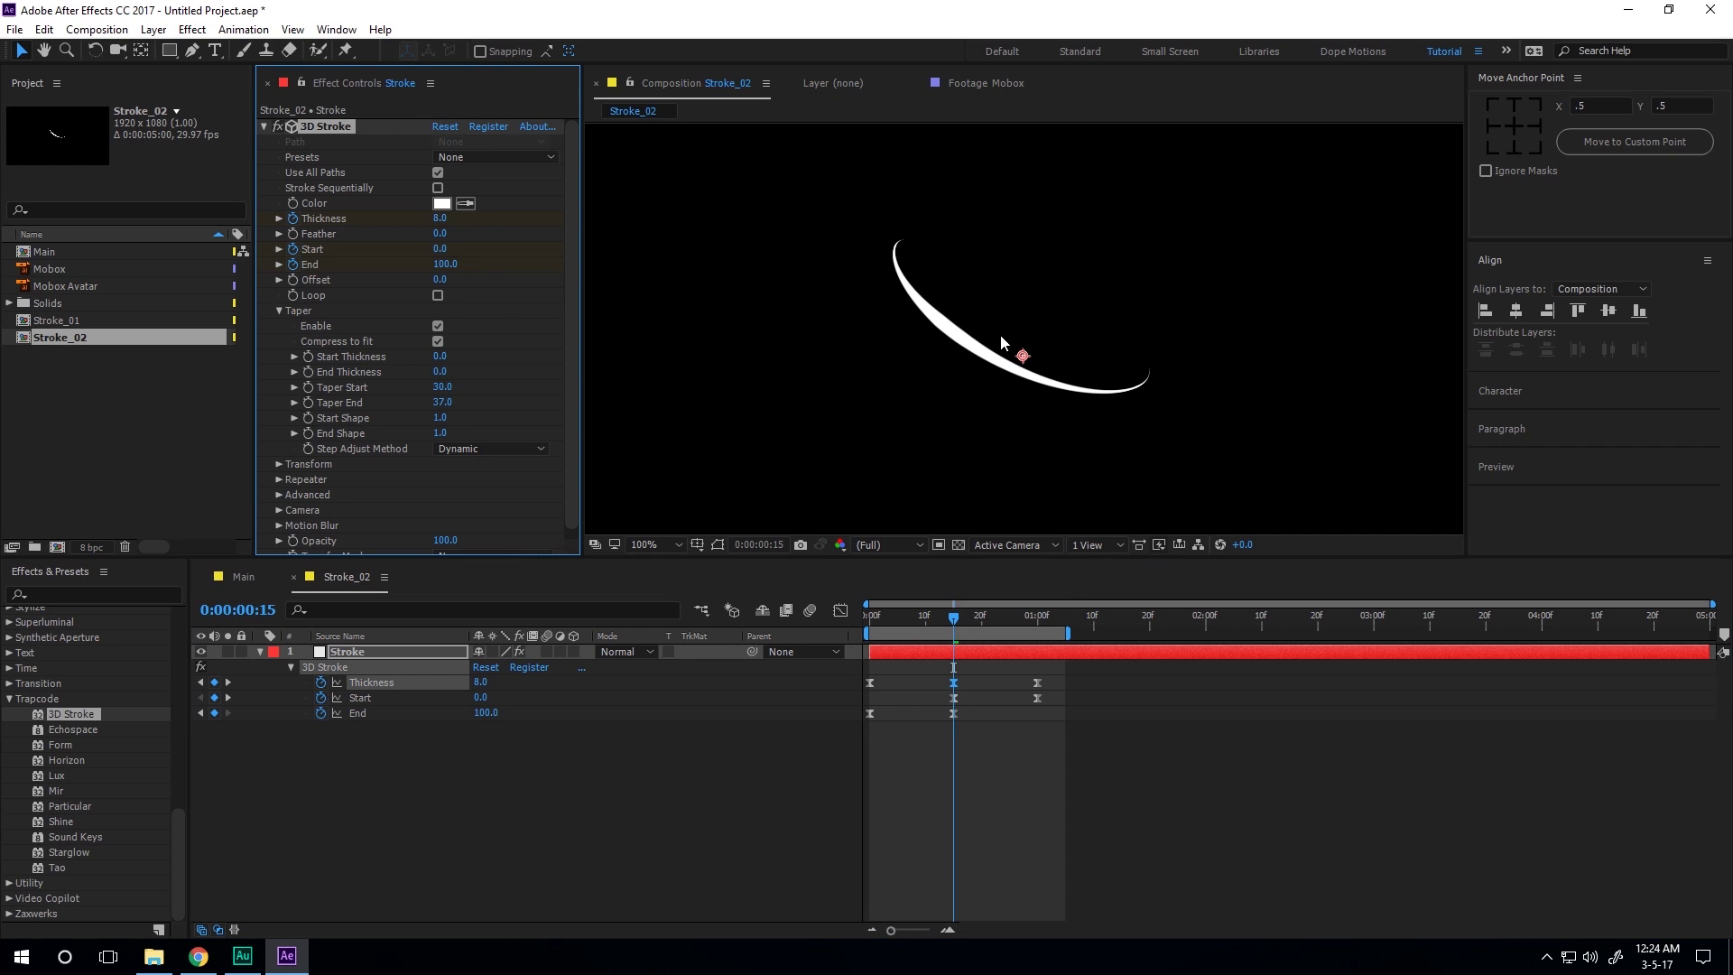
click(438, 402)
text(30)
key(Return)
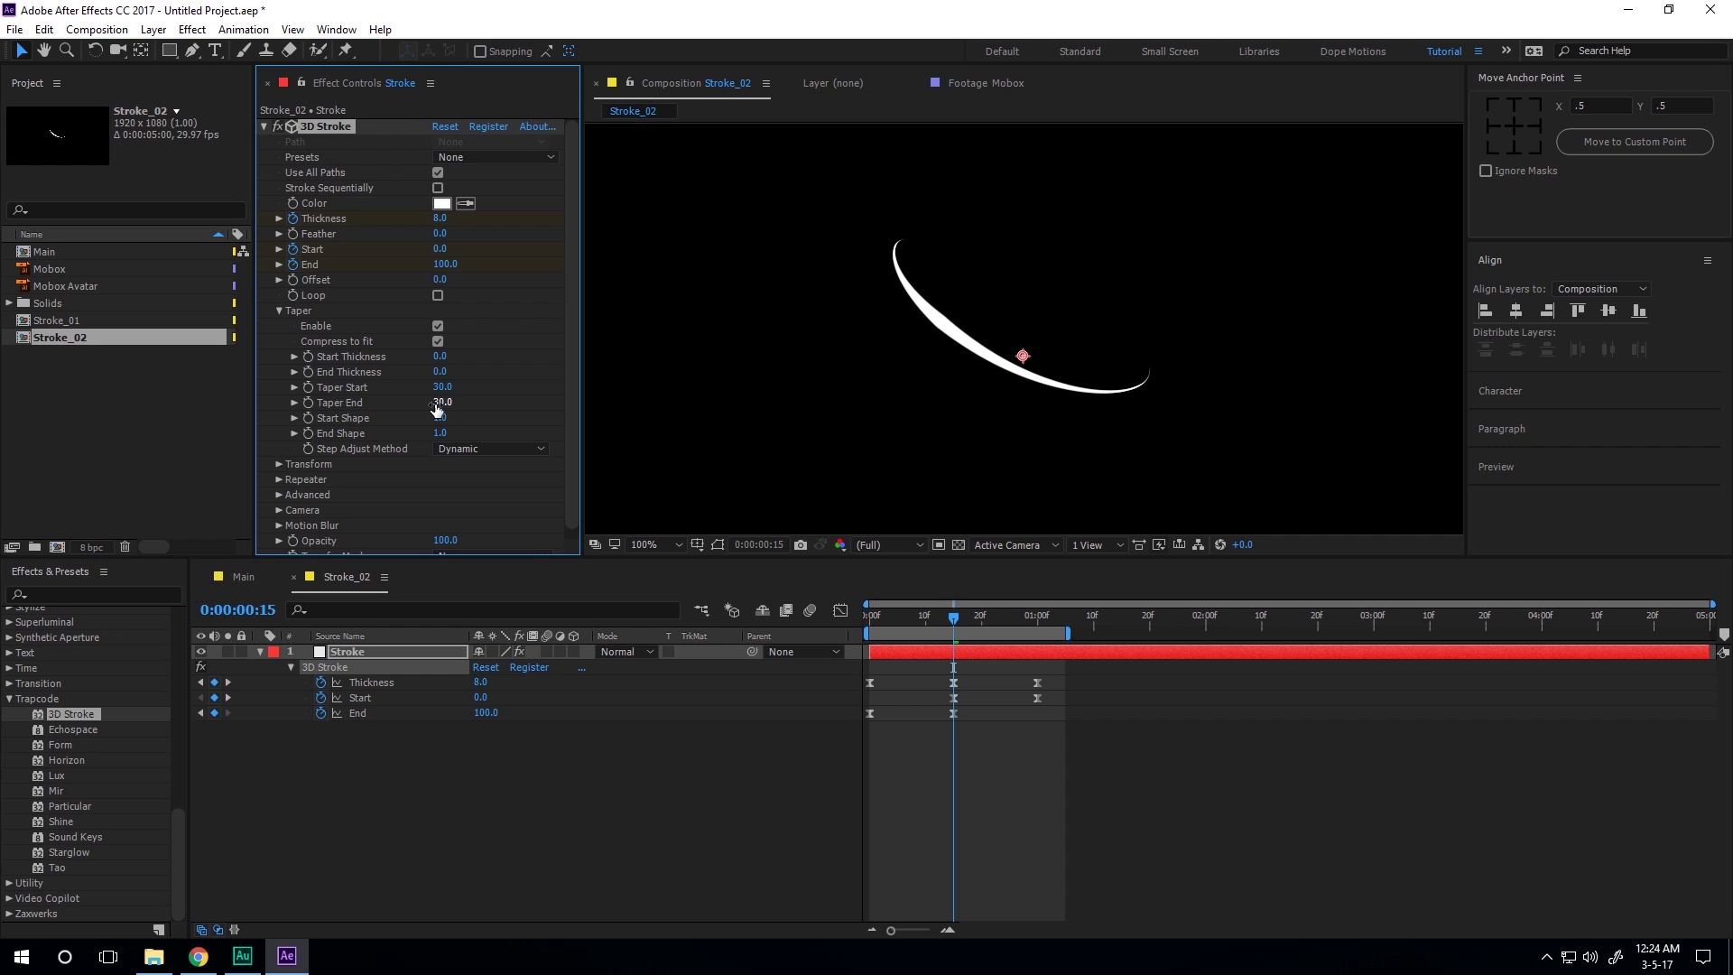
click(454, 787)
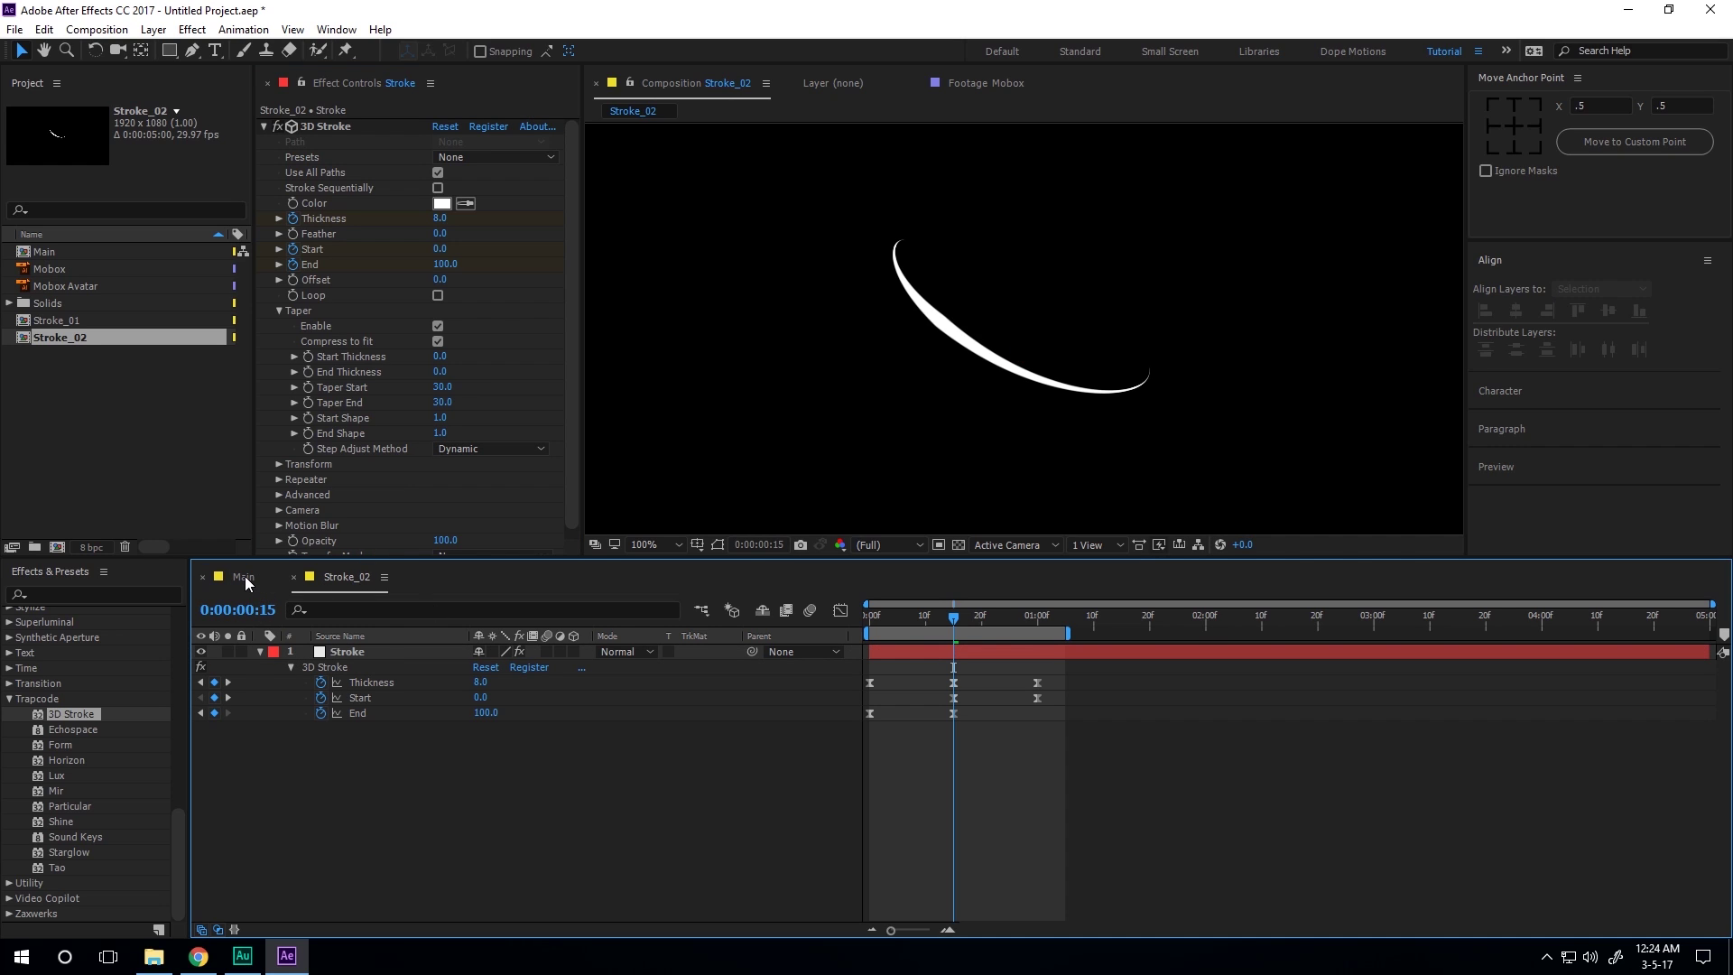
Add Stroke_02 as the topmost layer of the Main composition and give it a Red label.
click(244, 578)
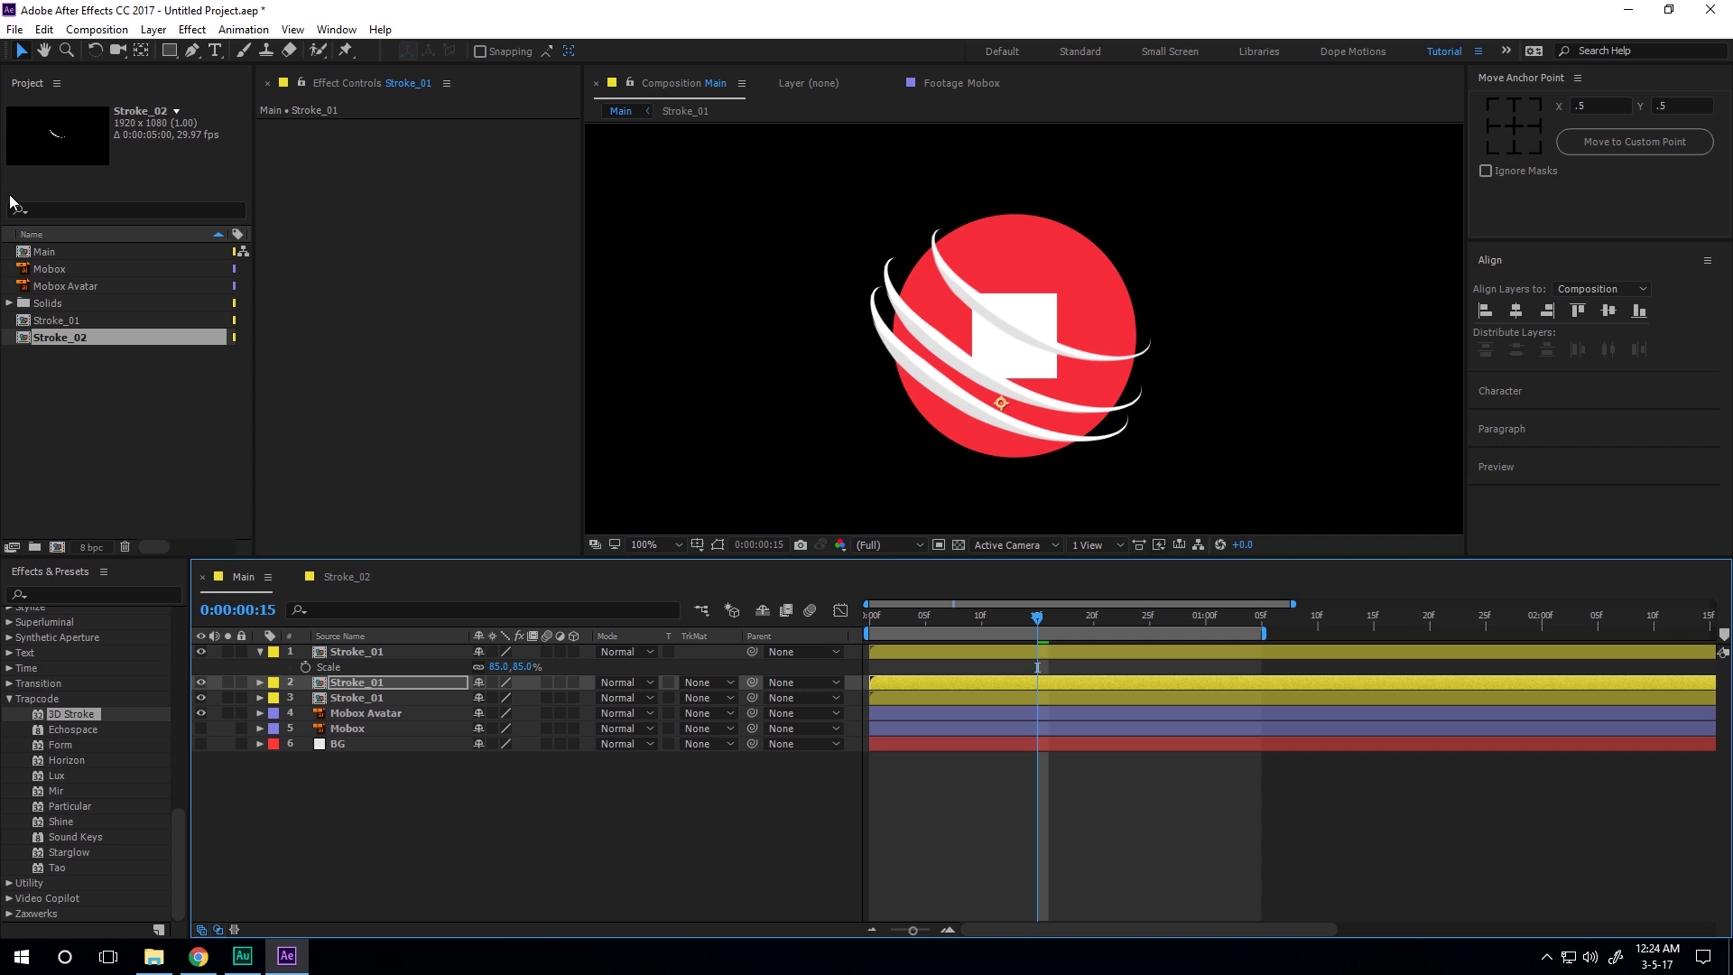
drag(50, 338, 330, 650)
click(261, 669)
click(274, 652)
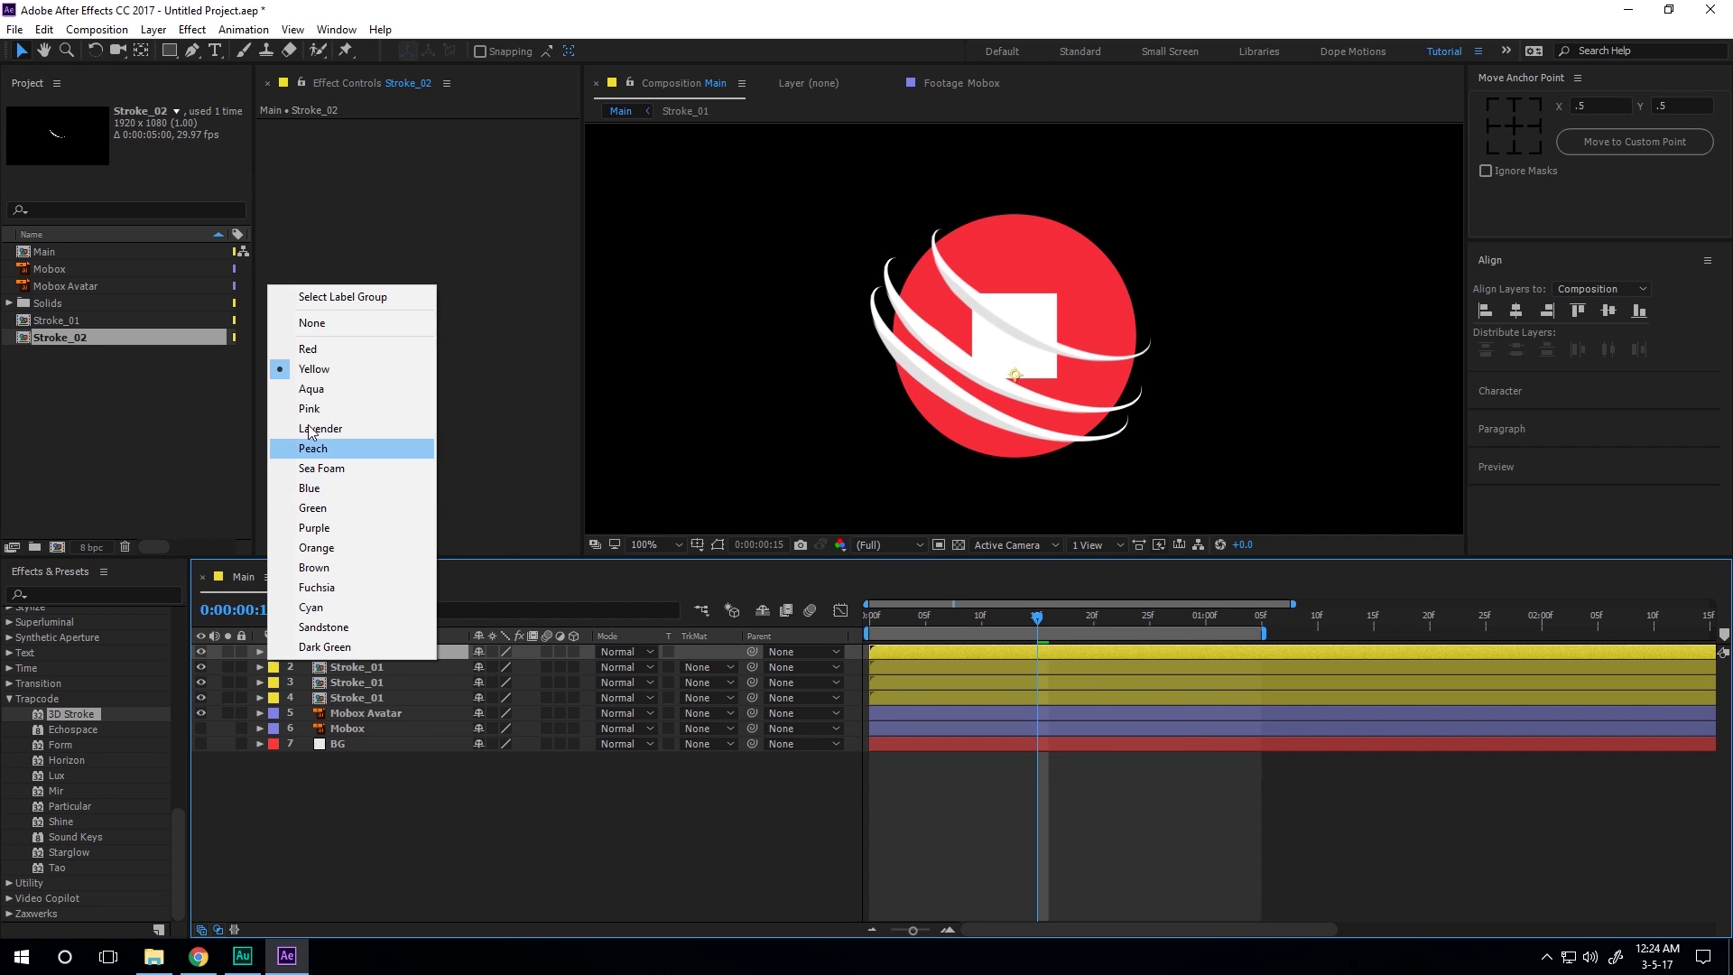
click(307, 349)
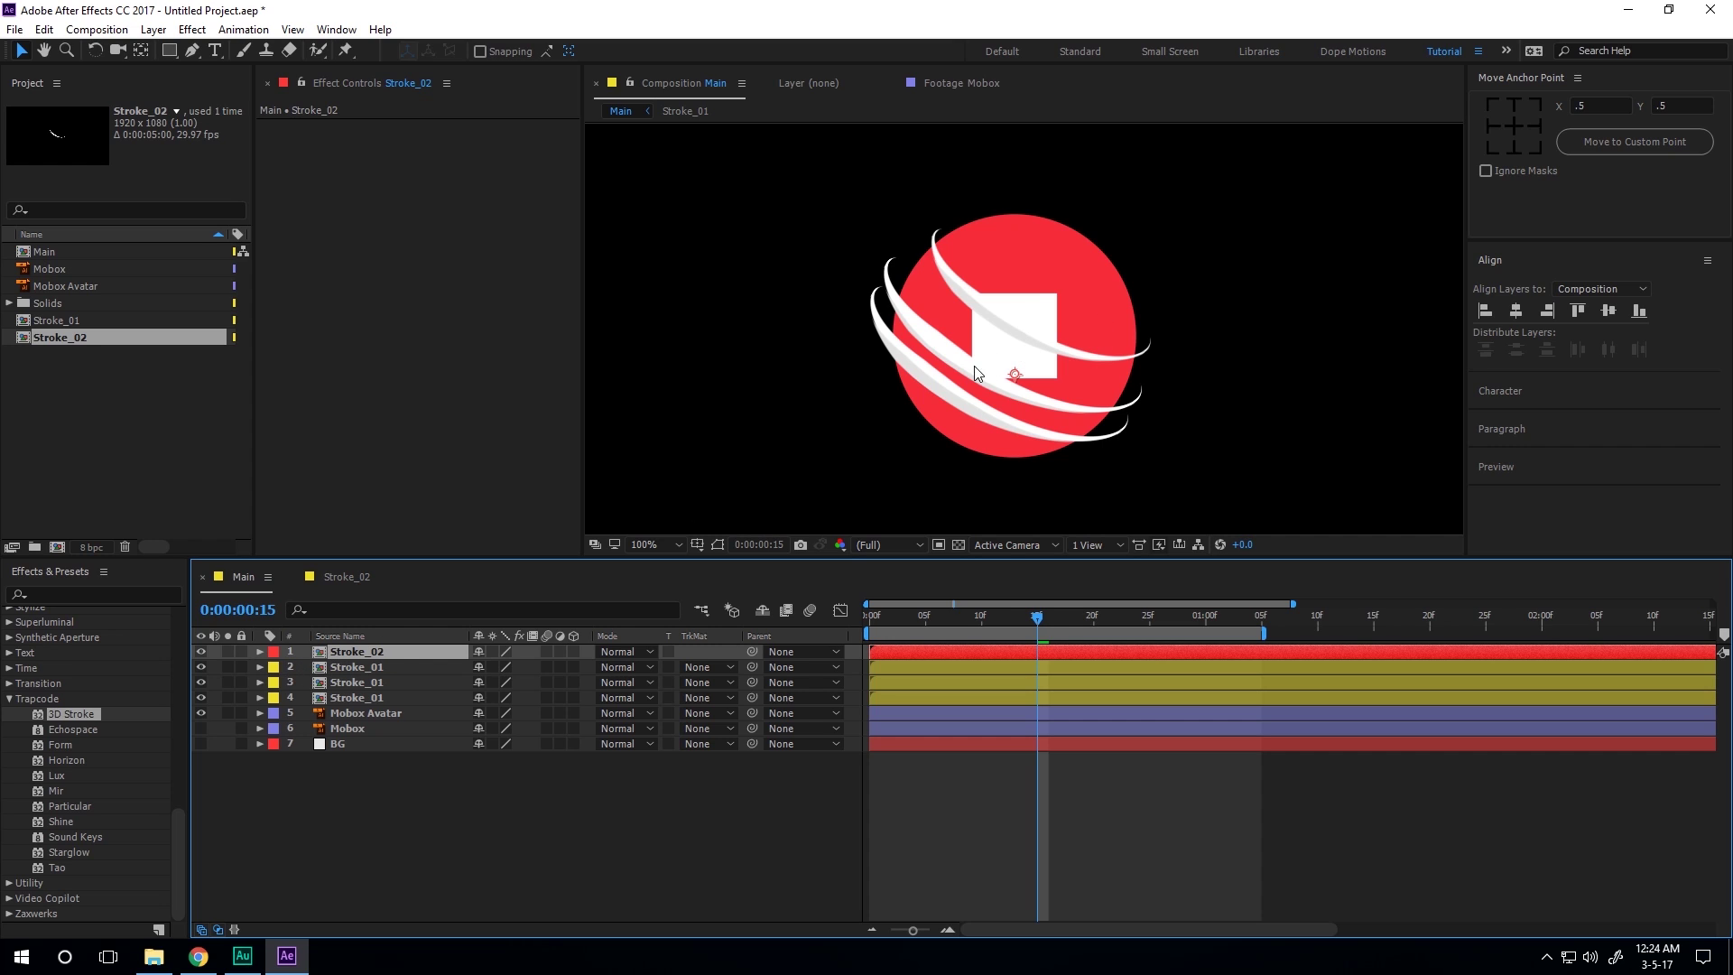
Scale the Stroke_02 layer to 66% and position it across the logo's upper right part.
drag(988, 389, 1005, 367)
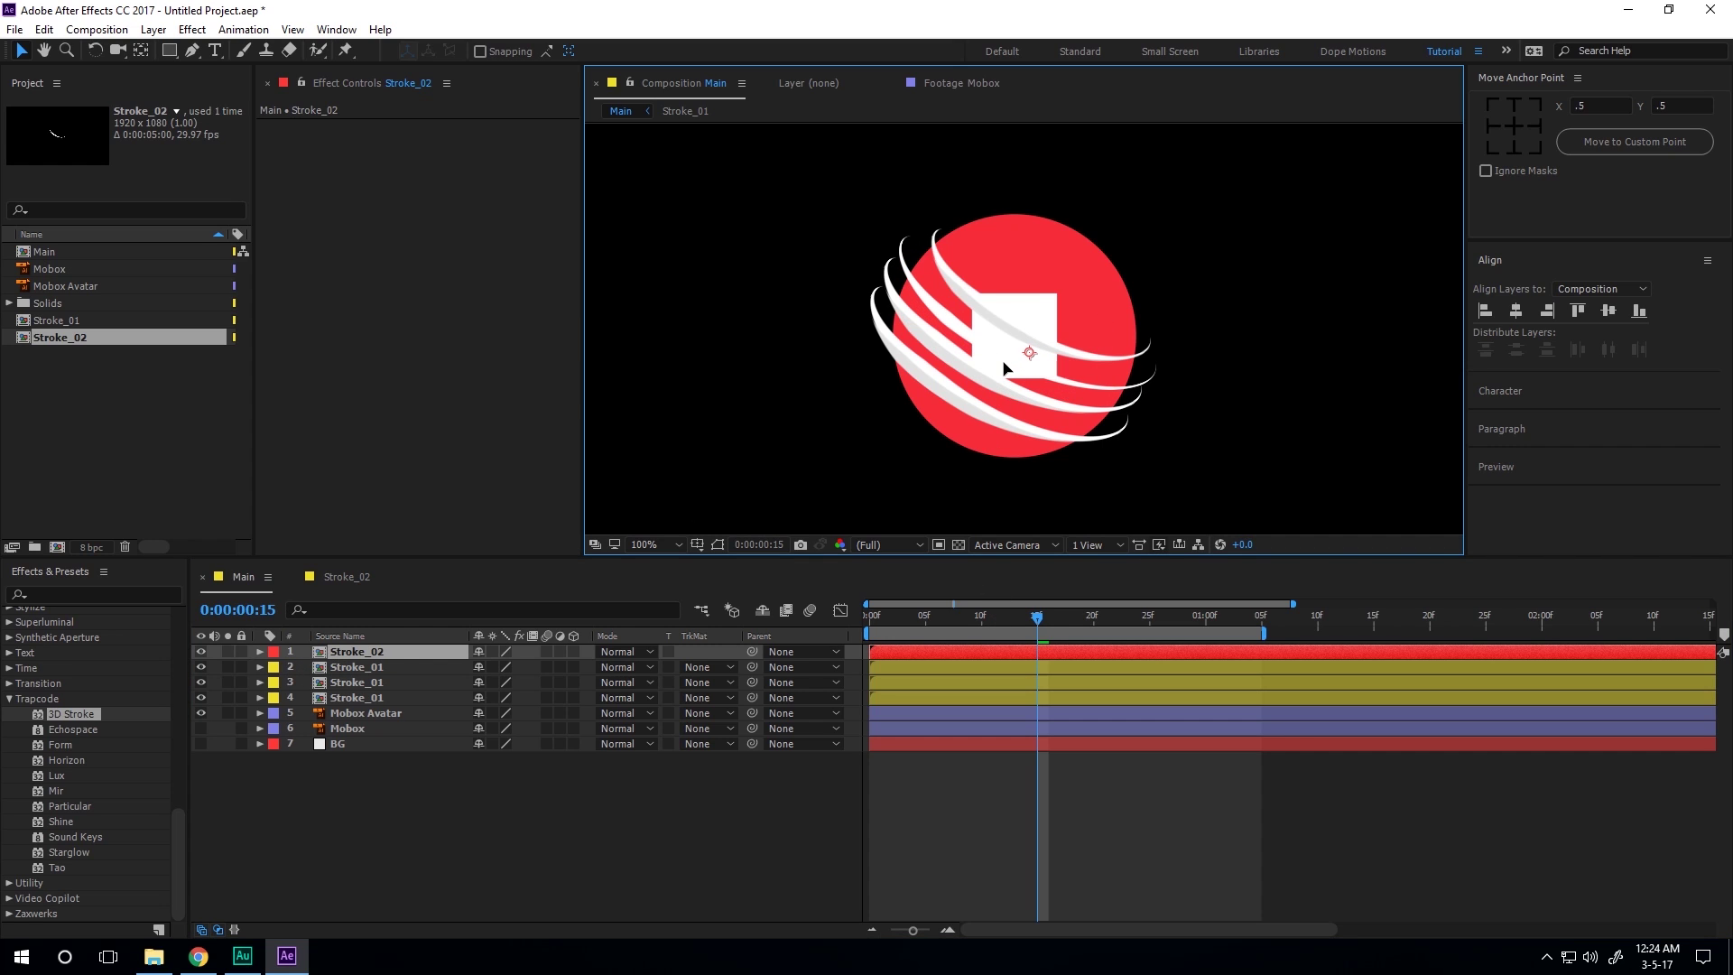
key(s)
drag(536, 675, 519, 675)
drag(1029, 357, 1068, 281)
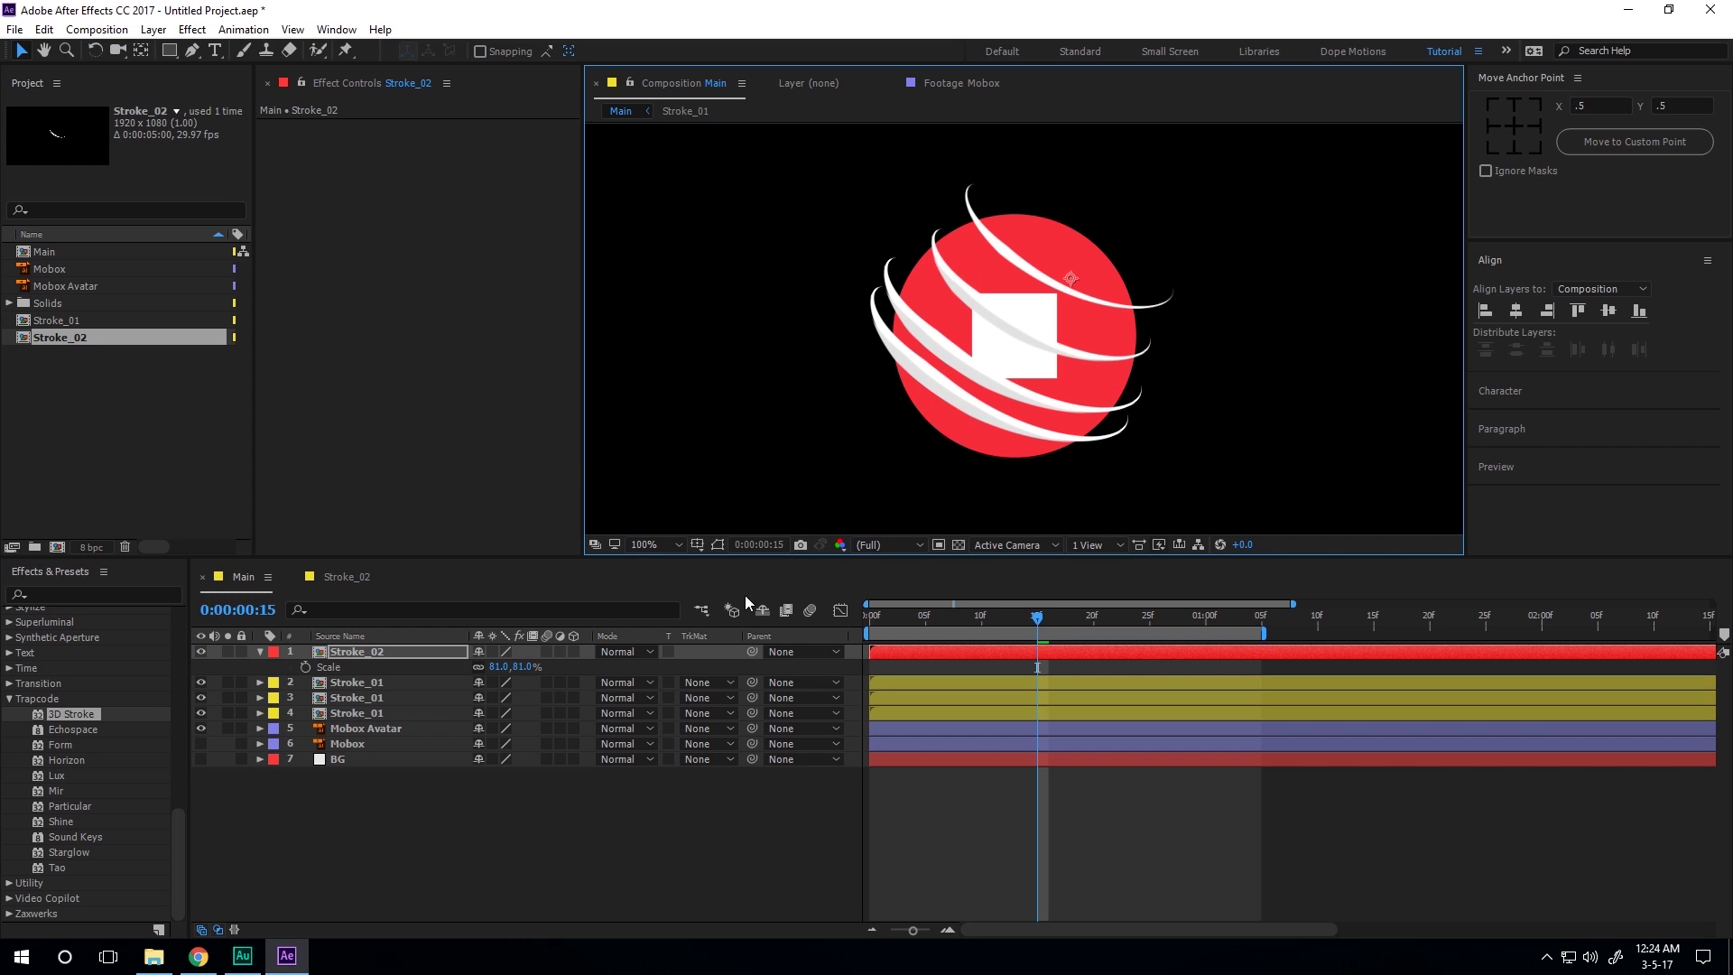
drag(525, 667, 512, 667)
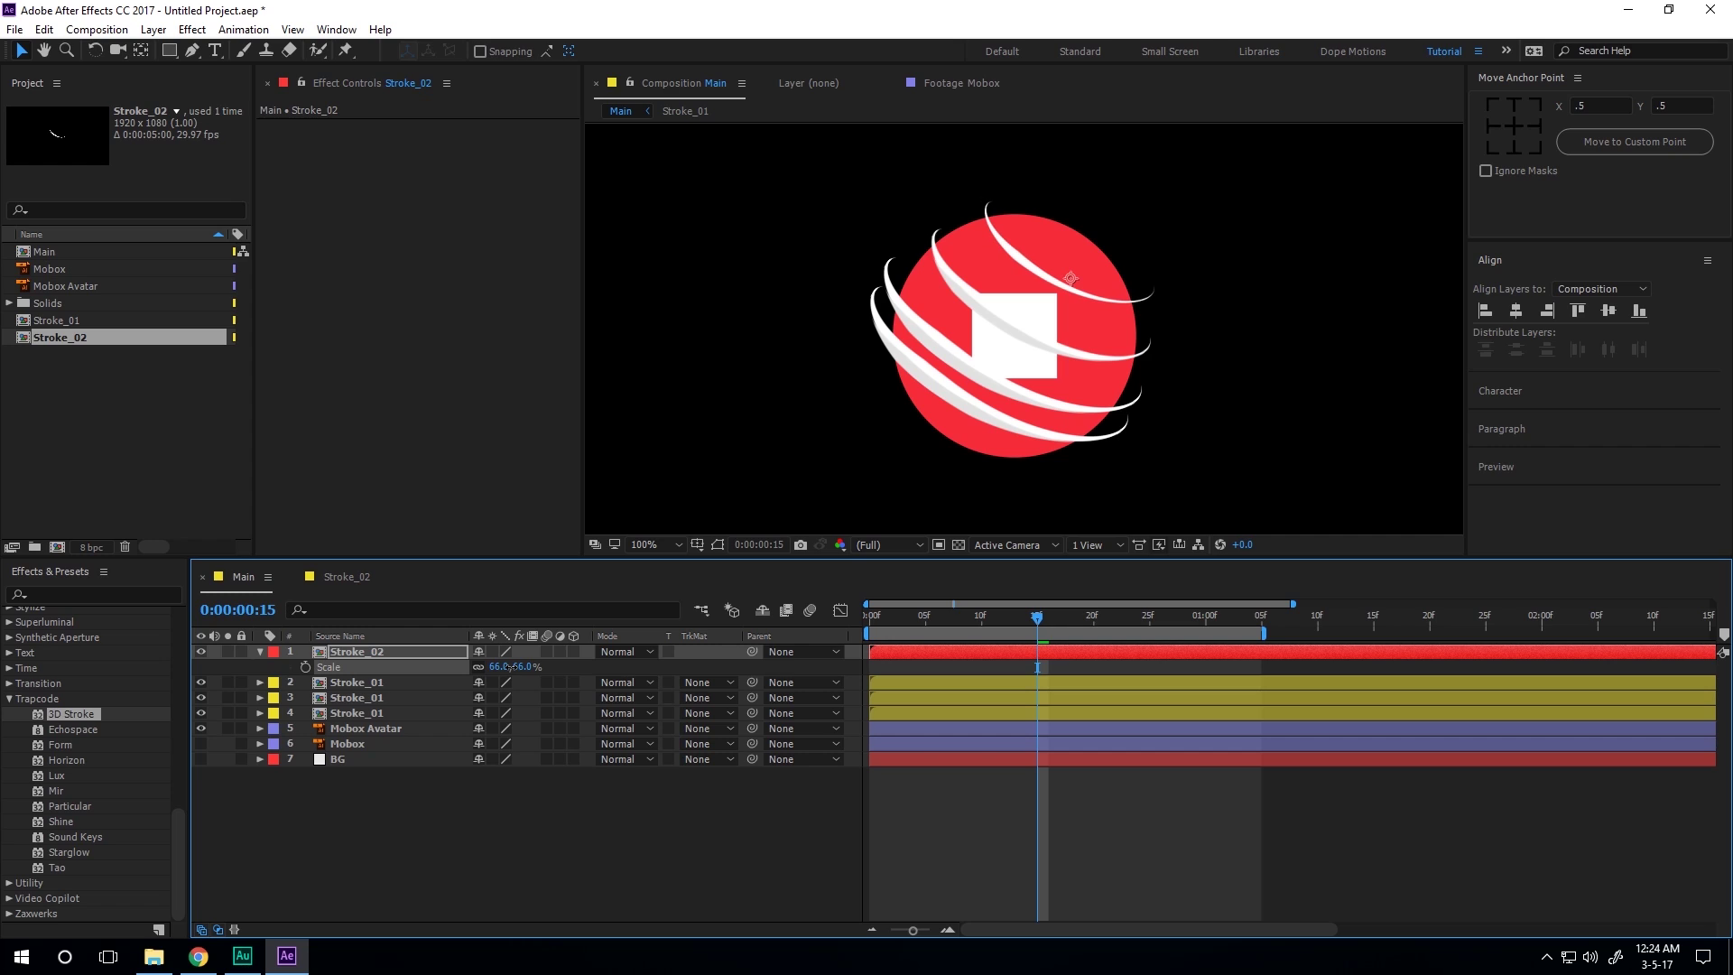
drag(1077, 262, 1059, 282)
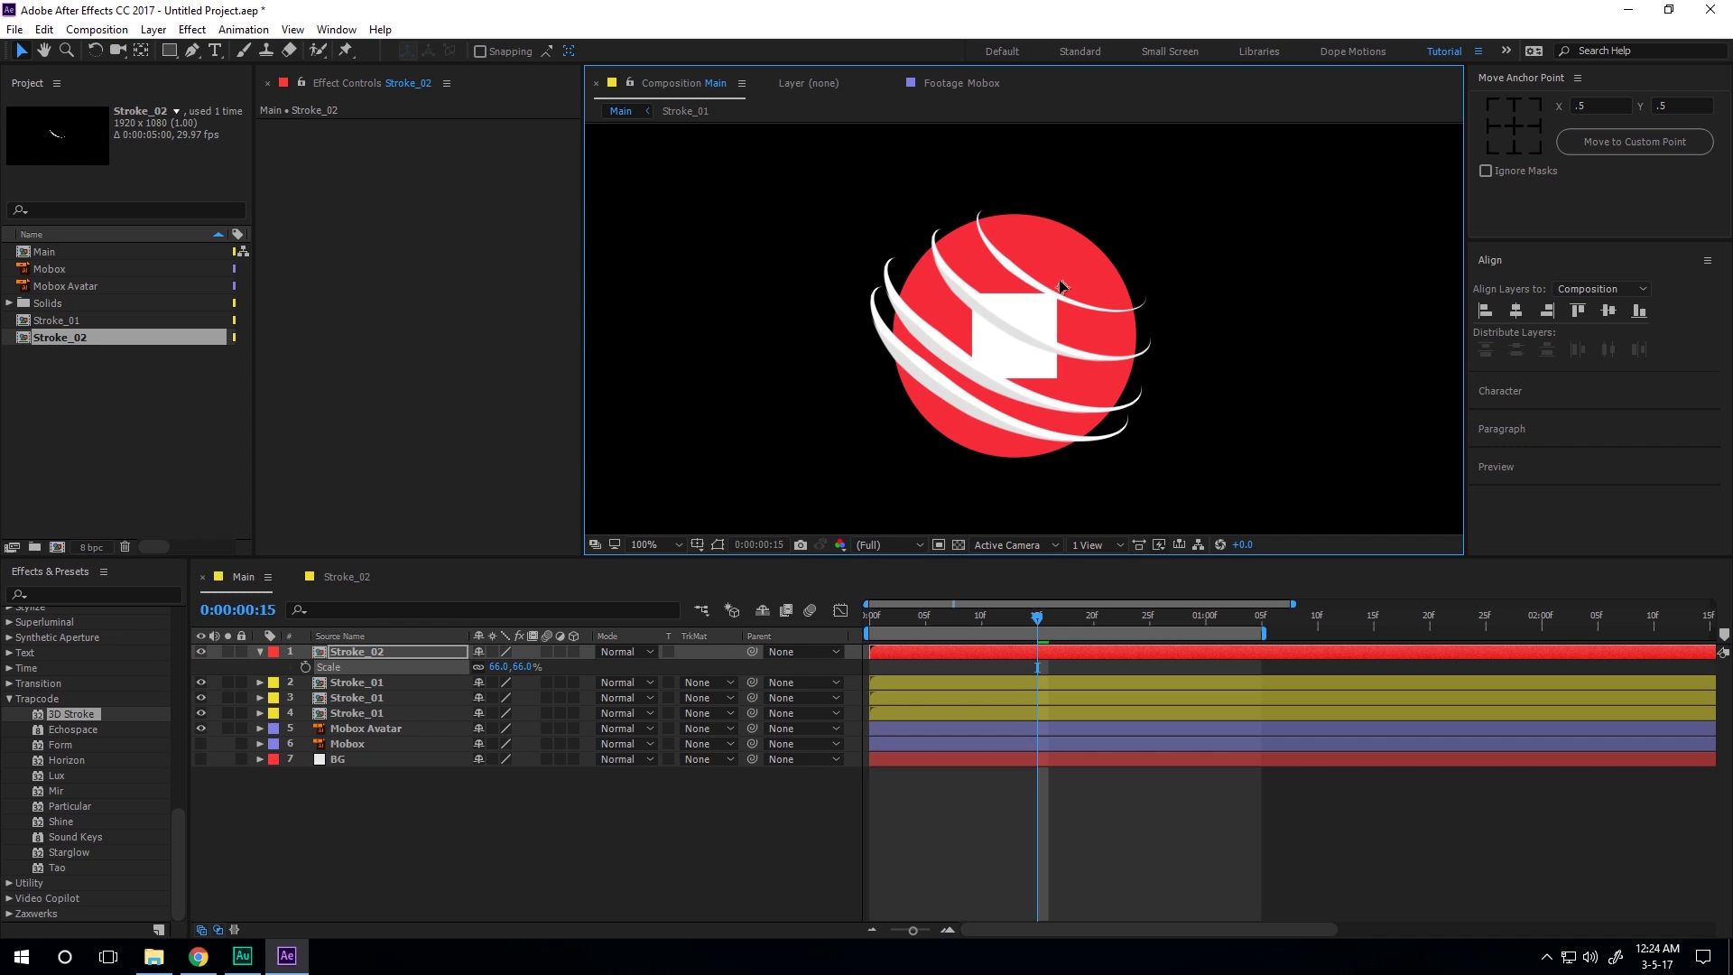
Try rotating the Stroke_02 layer, and undo the rotation.
key(r)
drag(507, 666, 709, 668)
key(ctrl+z)
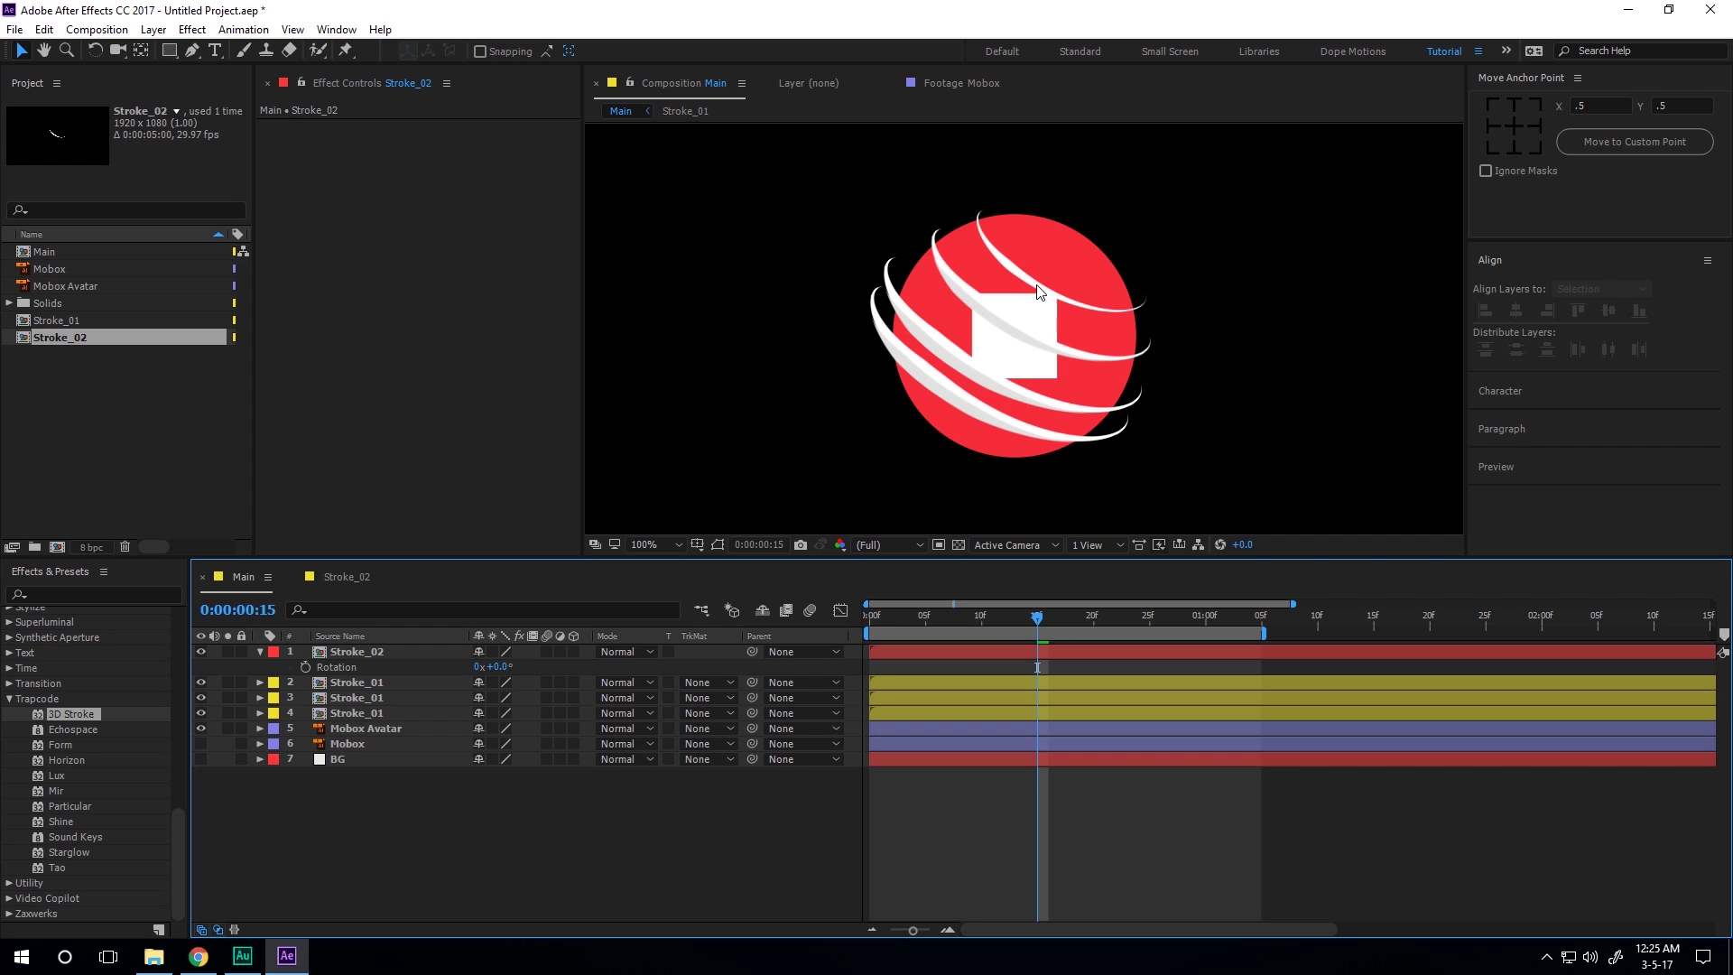
Duplicate the Stroke_02 layer, move the copy to the logo's lower left edge and scale it to 71%.
click(1021, 311)
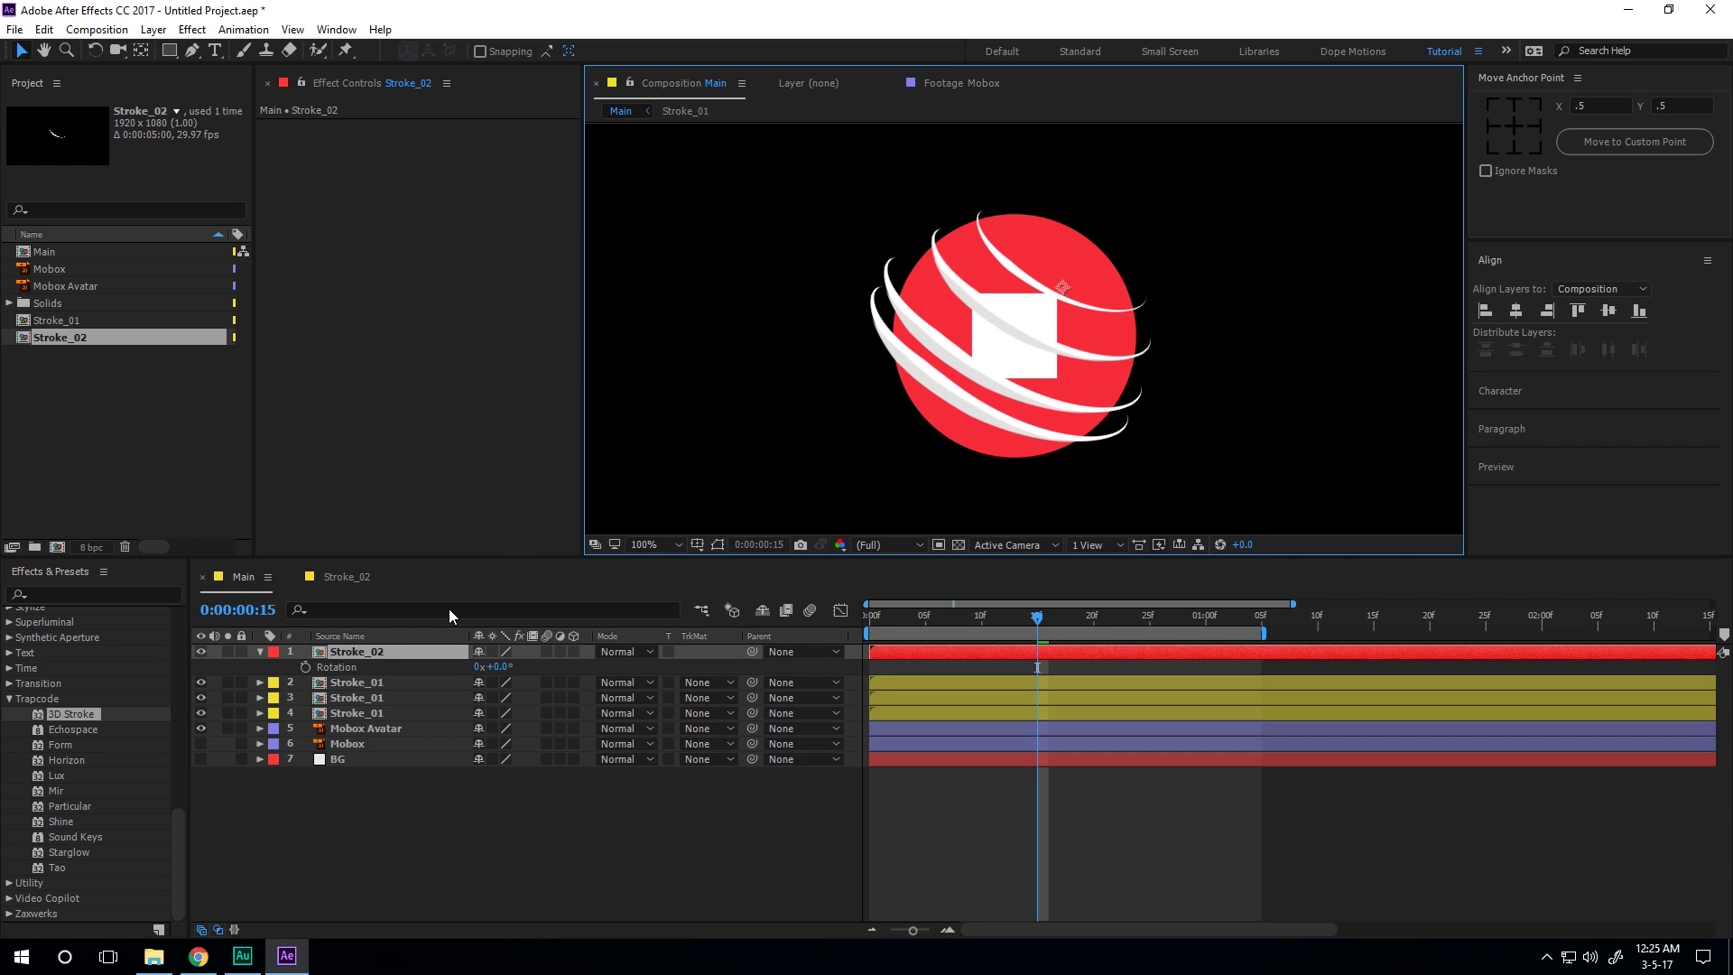
click(382, 653)
key(ctrl+d)
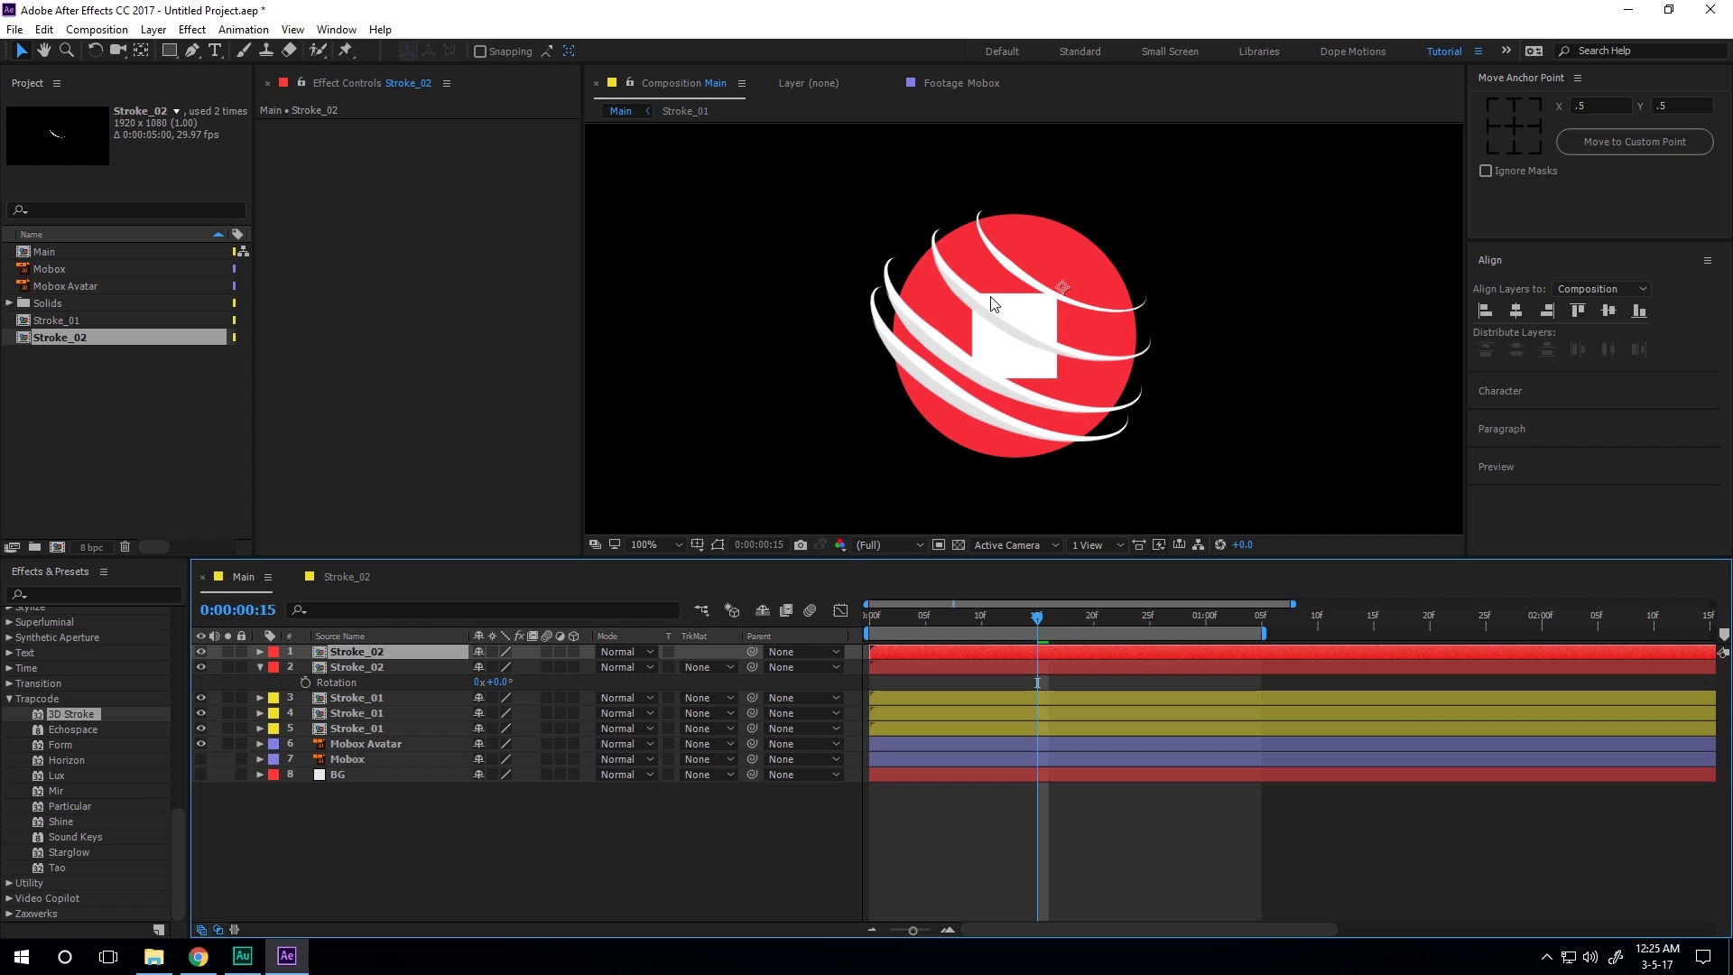
drag(1040, 287, 963, 439)
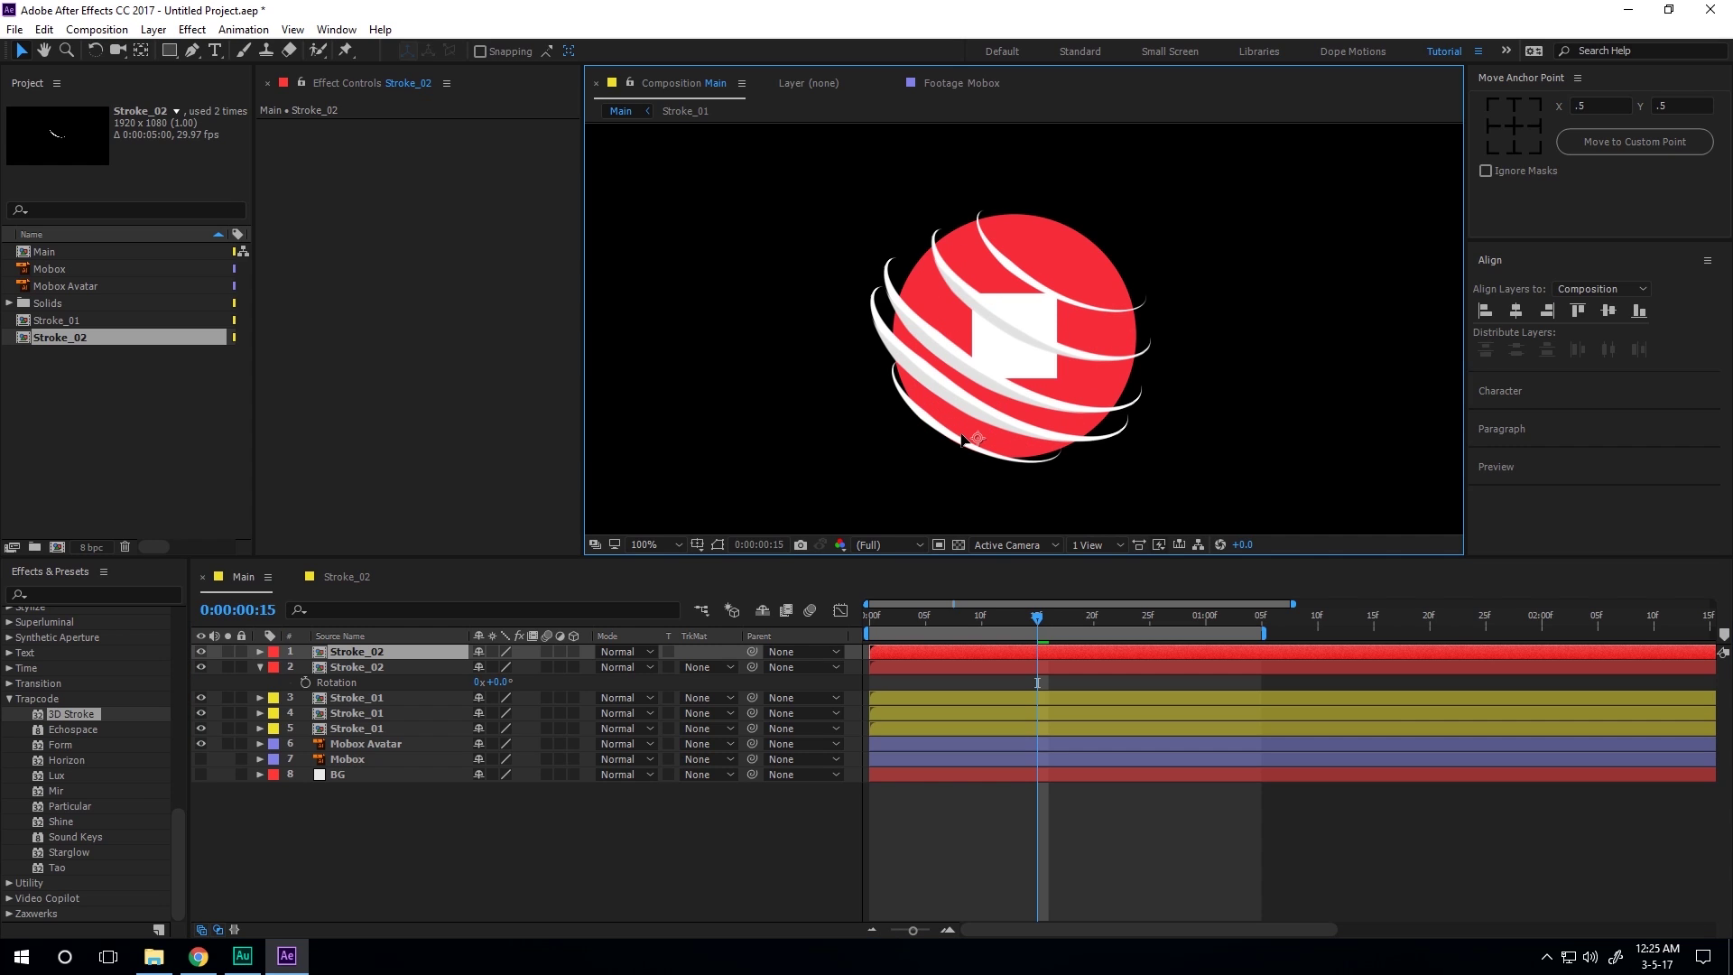
click(397, 652)
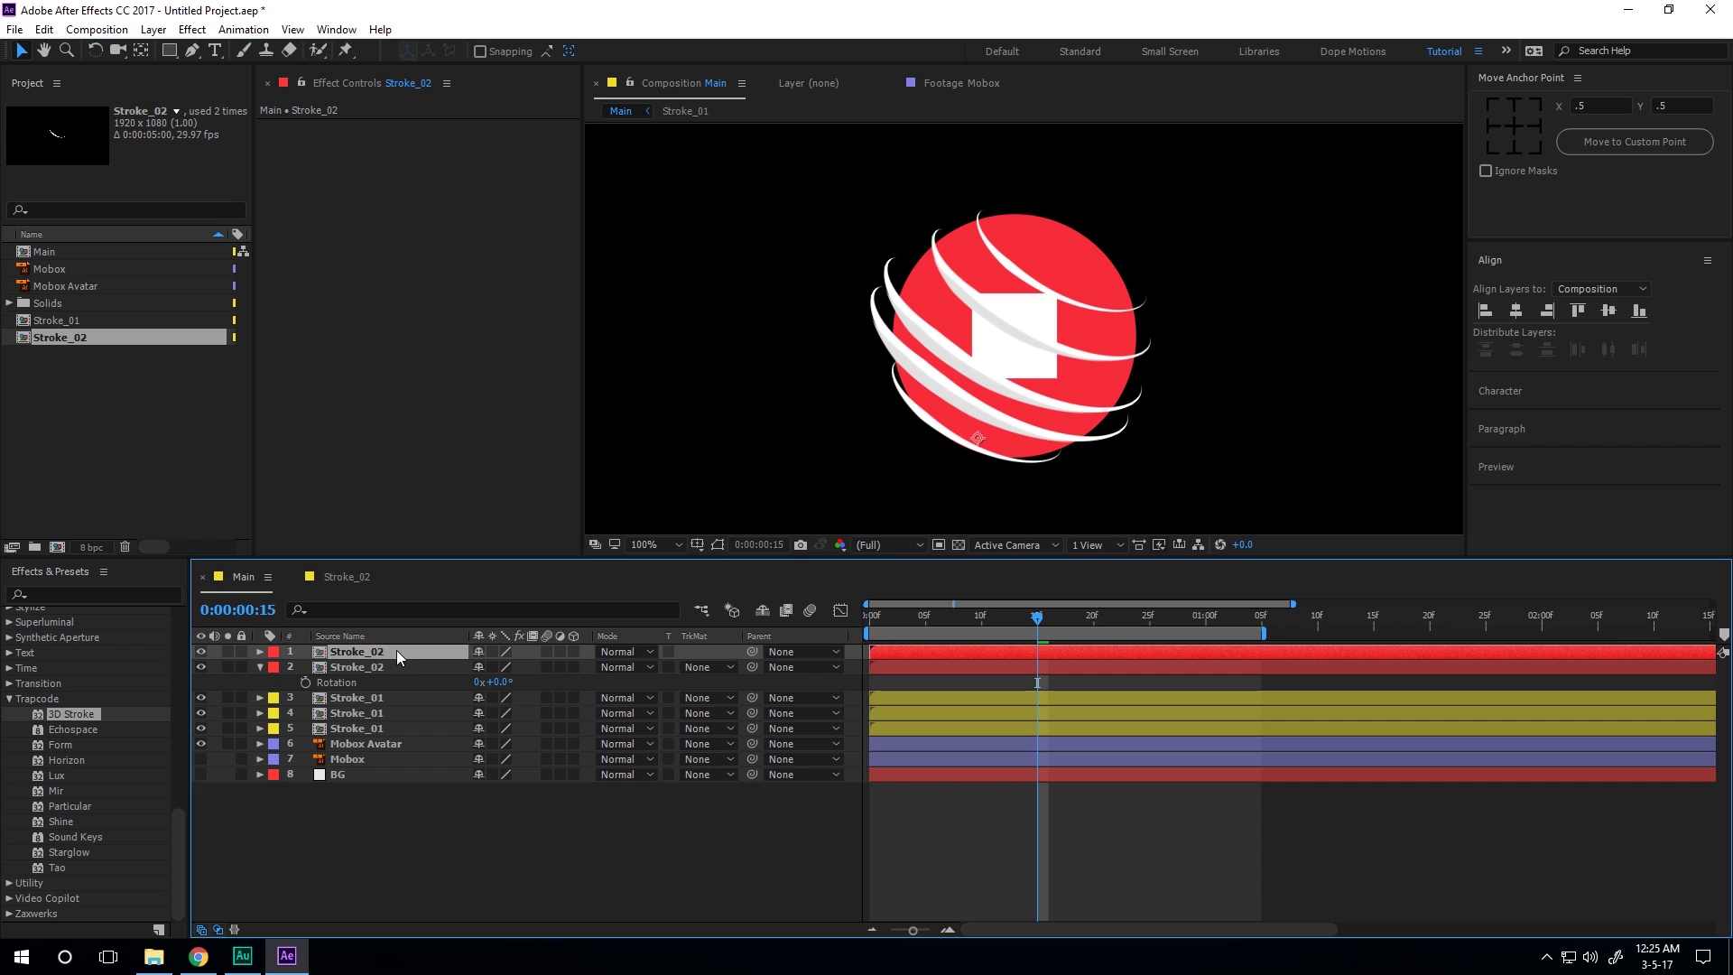
key(s)
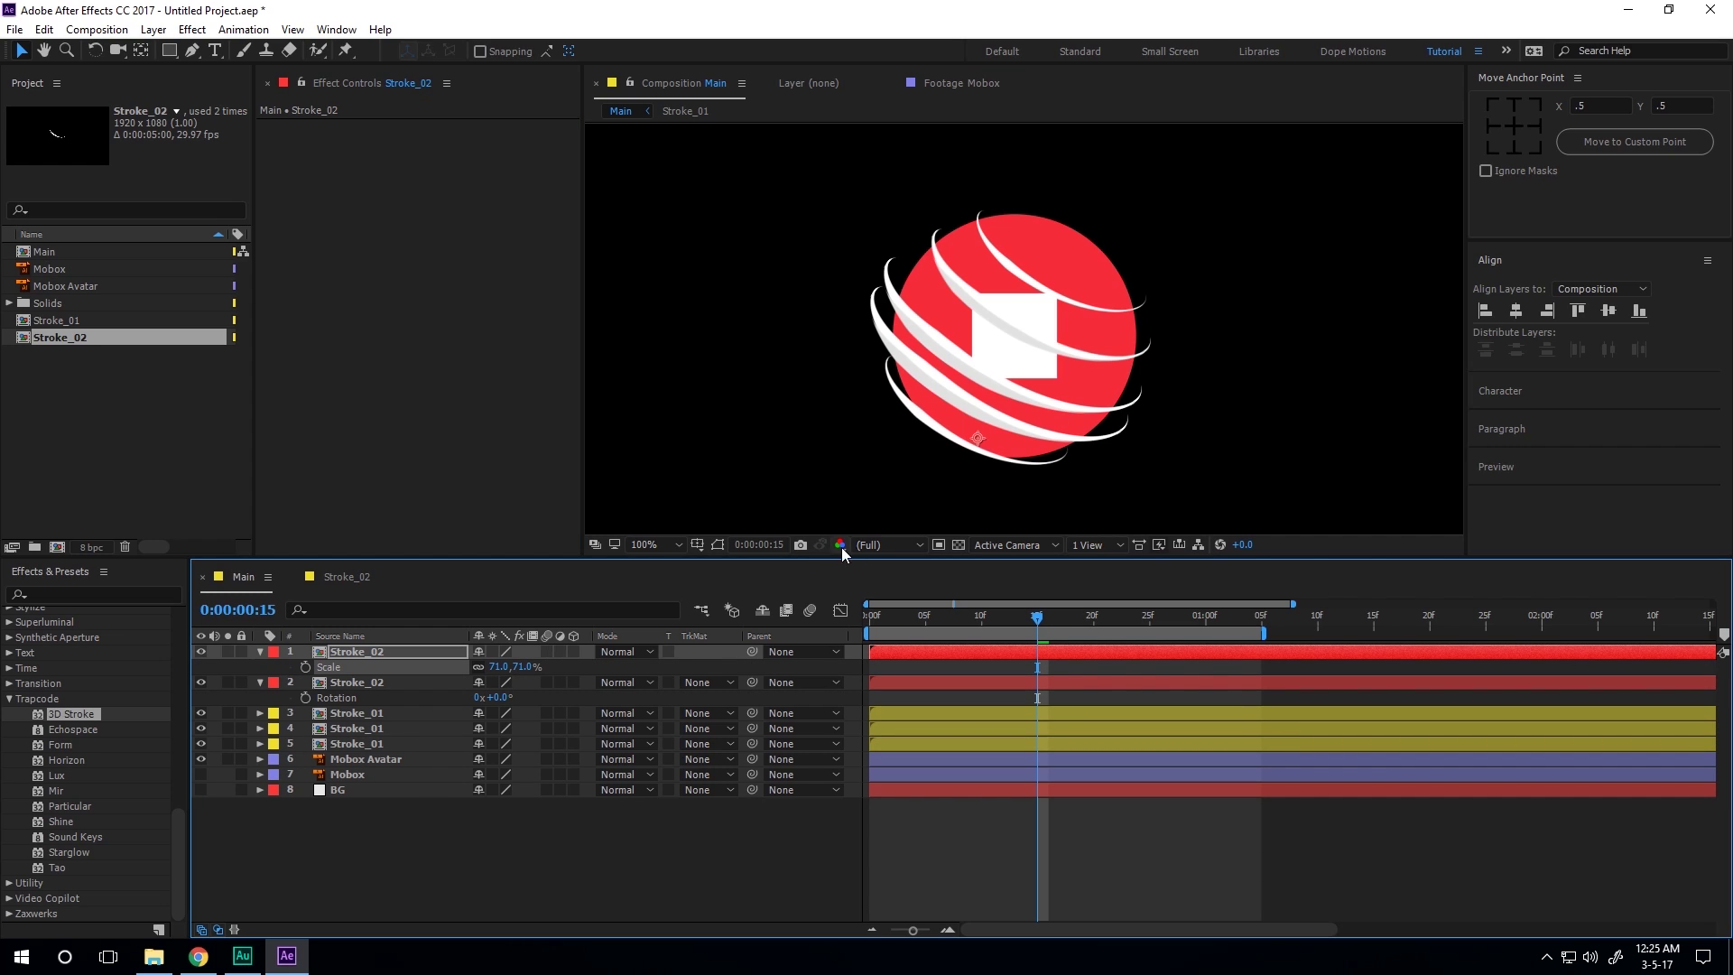
drag(961, 460, 963, 456)
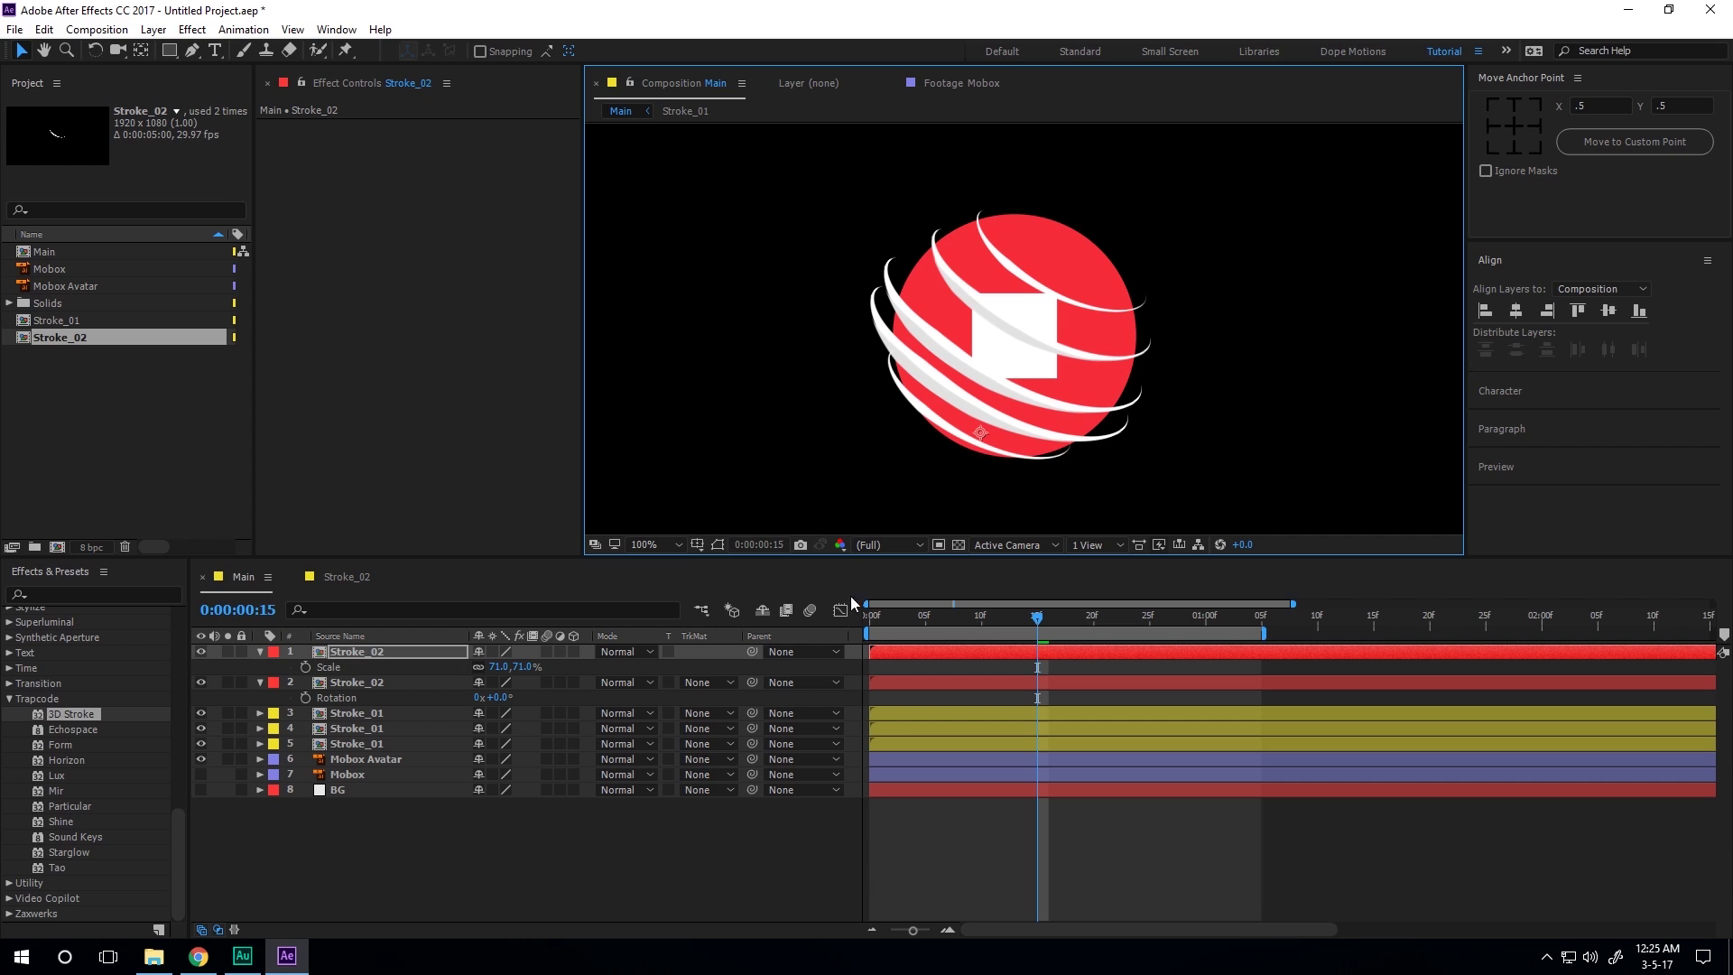
Check the contents of the Stroke_01 composition, return to Main and collapse both Stroke_02 layers' properties.
double_click(371, 738)
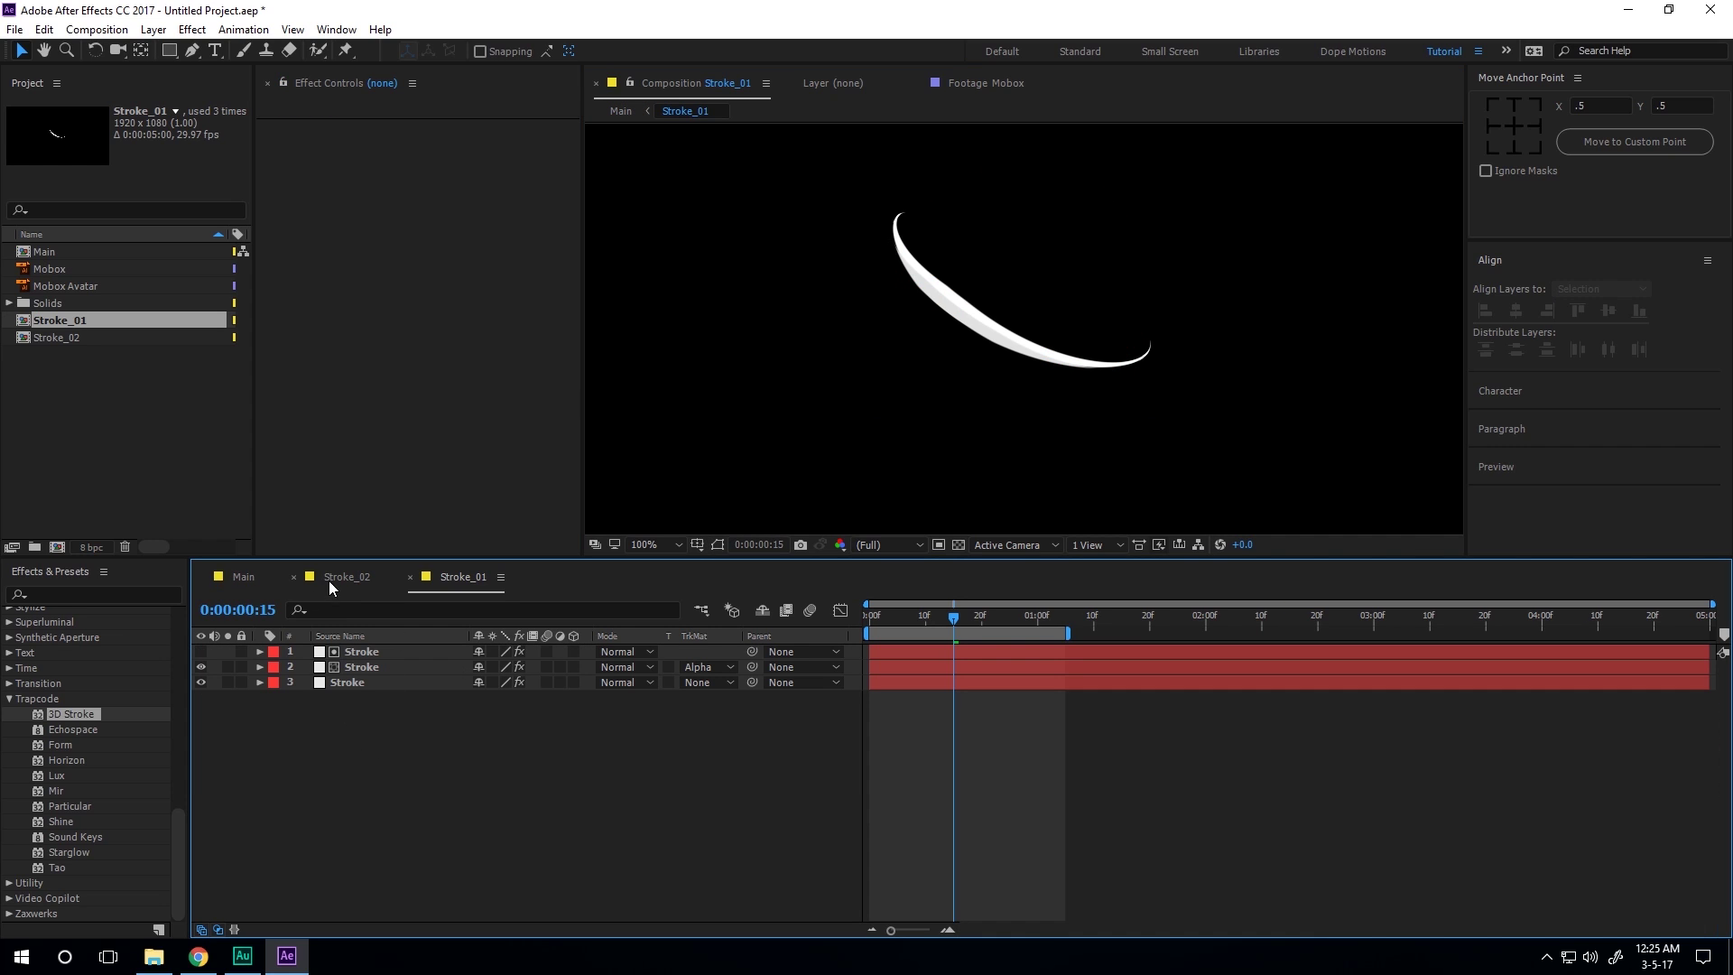
click(236, 578)
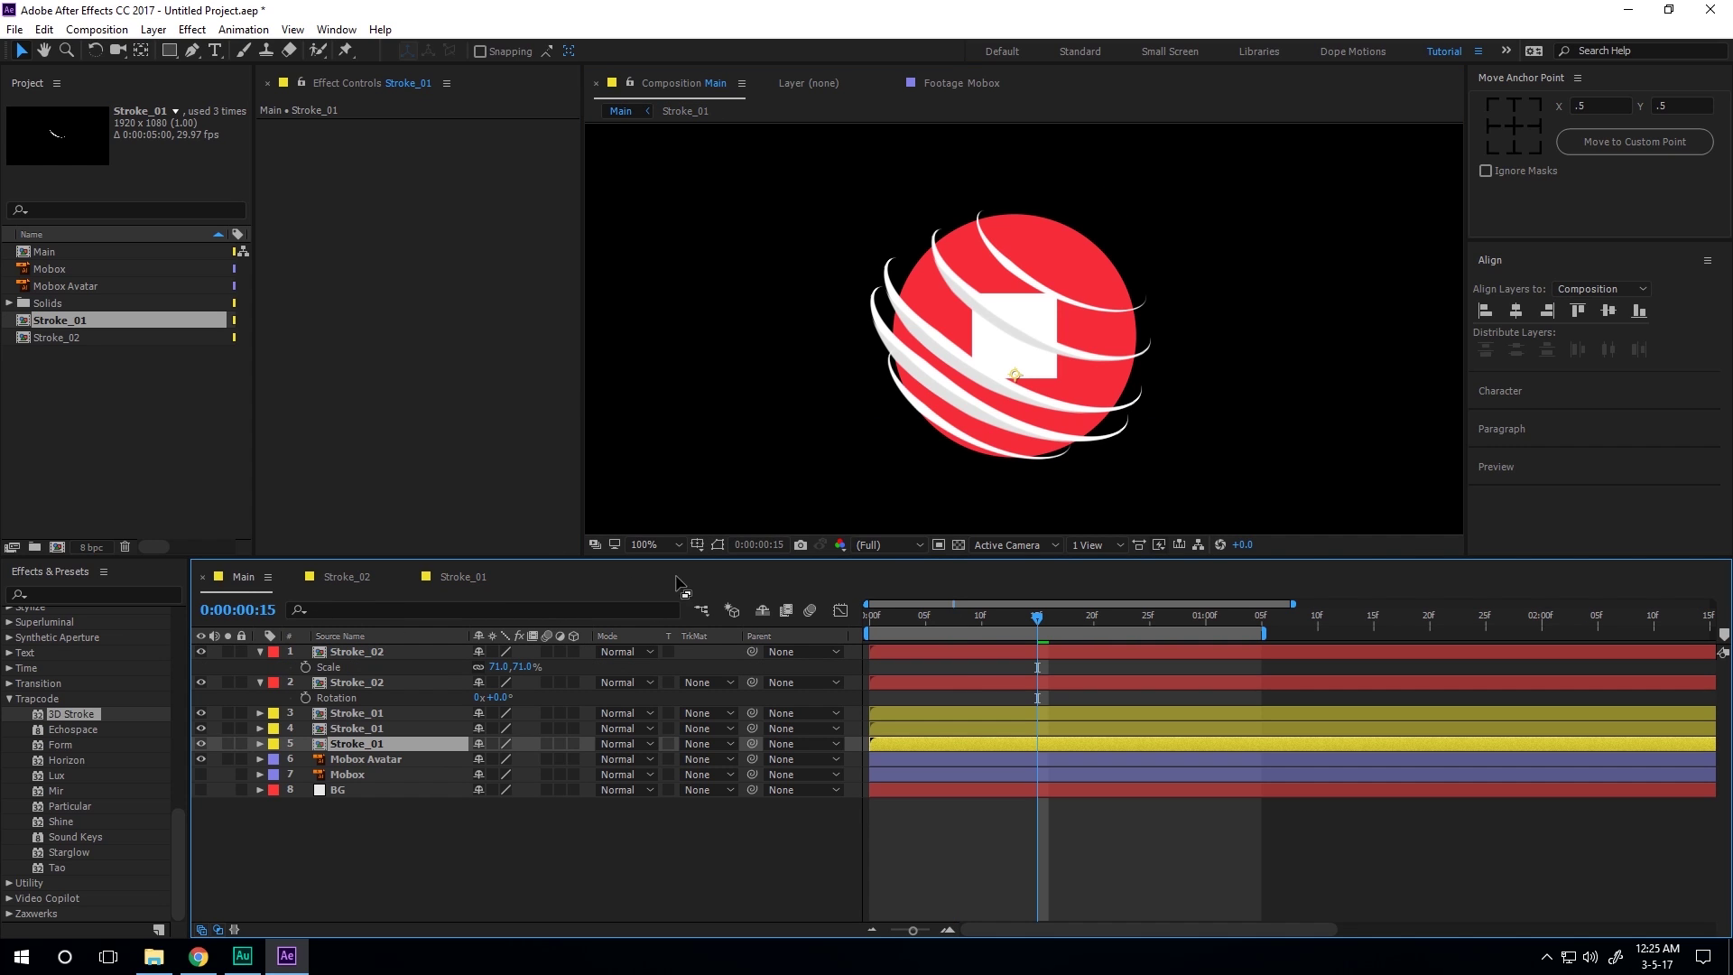
click(261, 683)
click(260, 651)
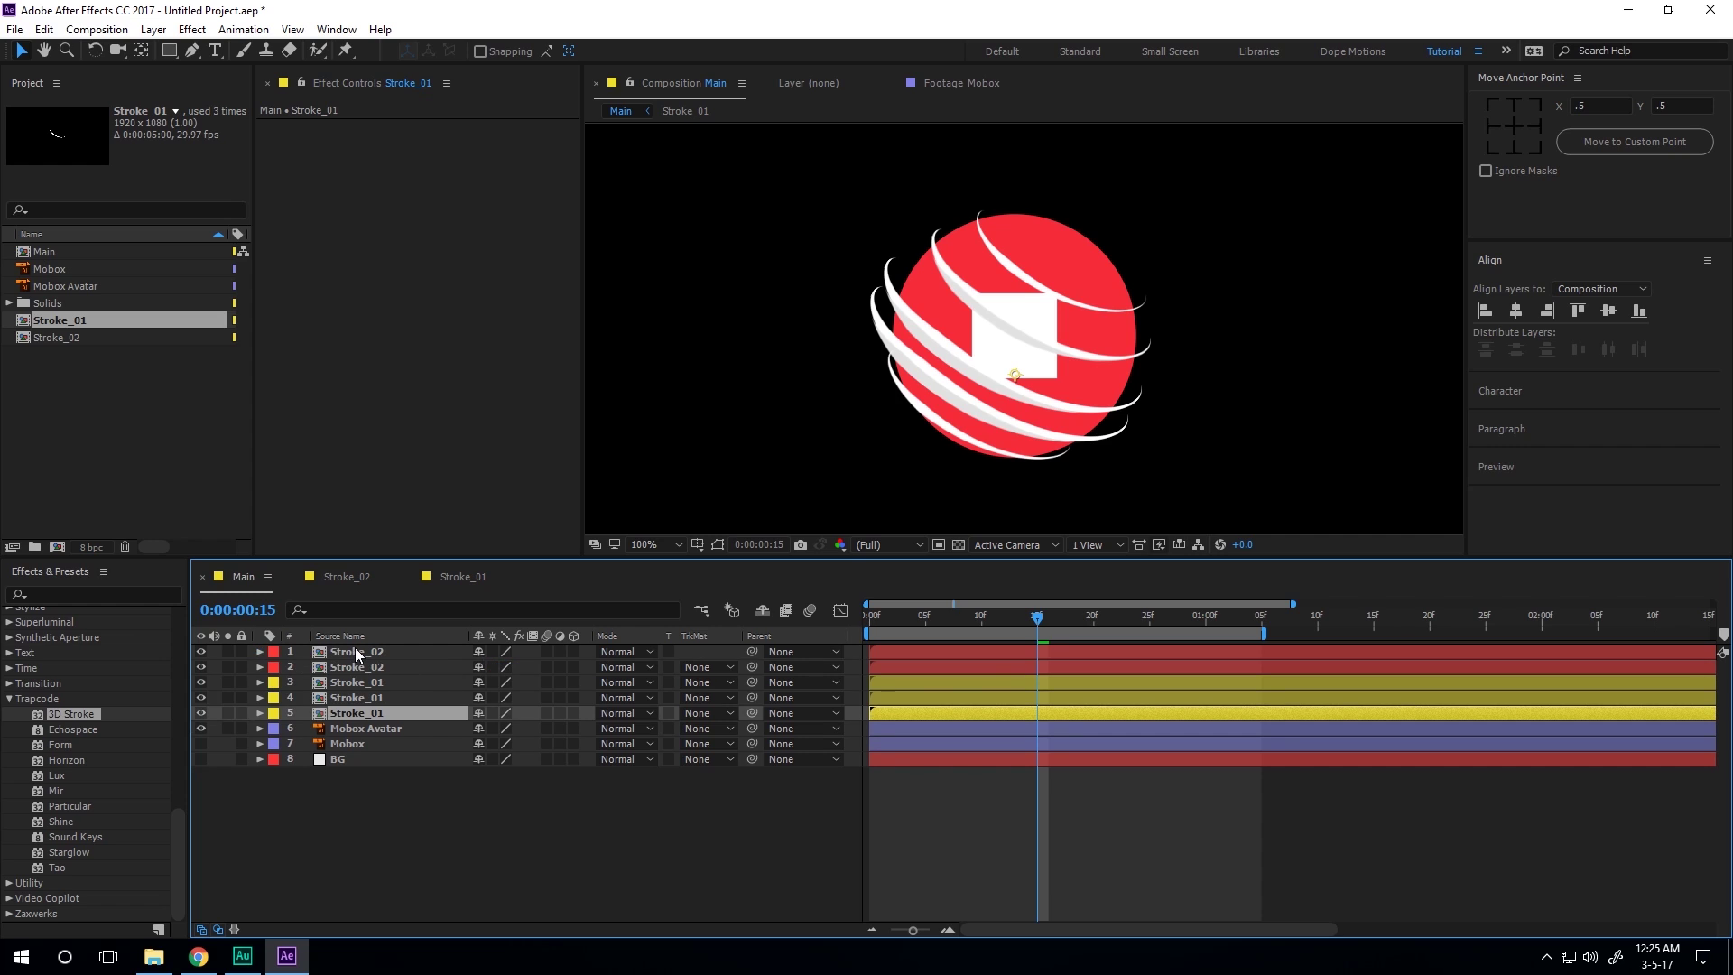
Apply the Hue/Saturation effect to the middle Stroke_01 layer, layer 4.
click(370, 697)
key(ctrl+space)
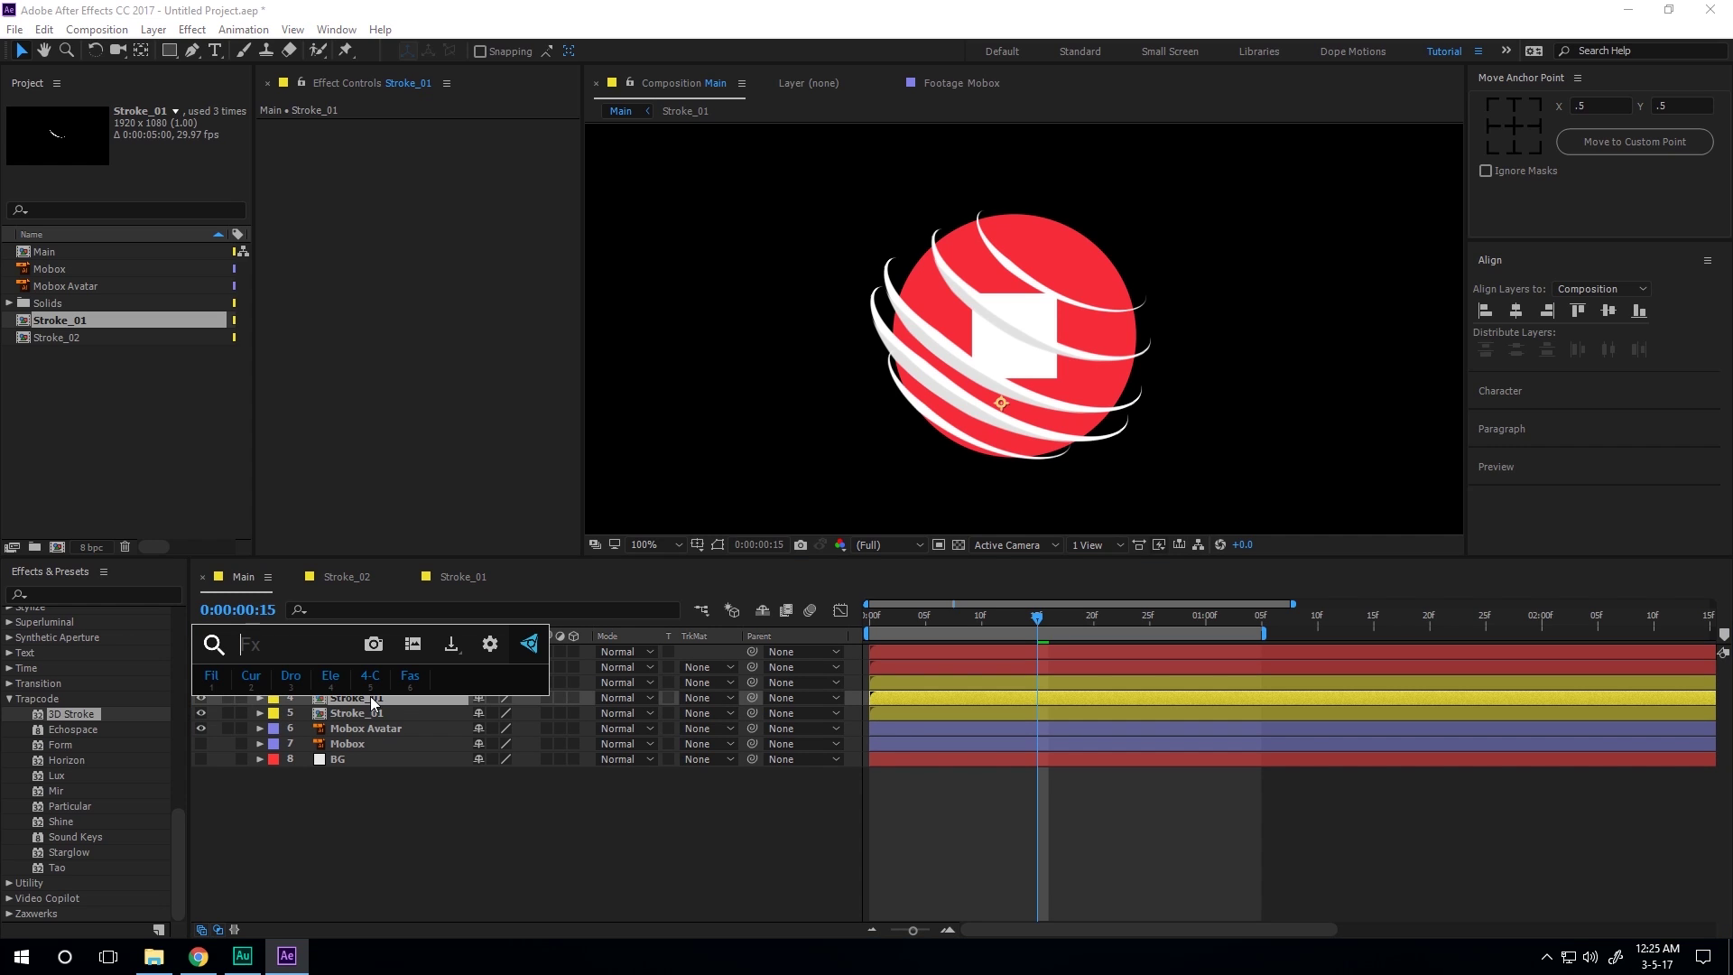
text(hue)
key(Return)
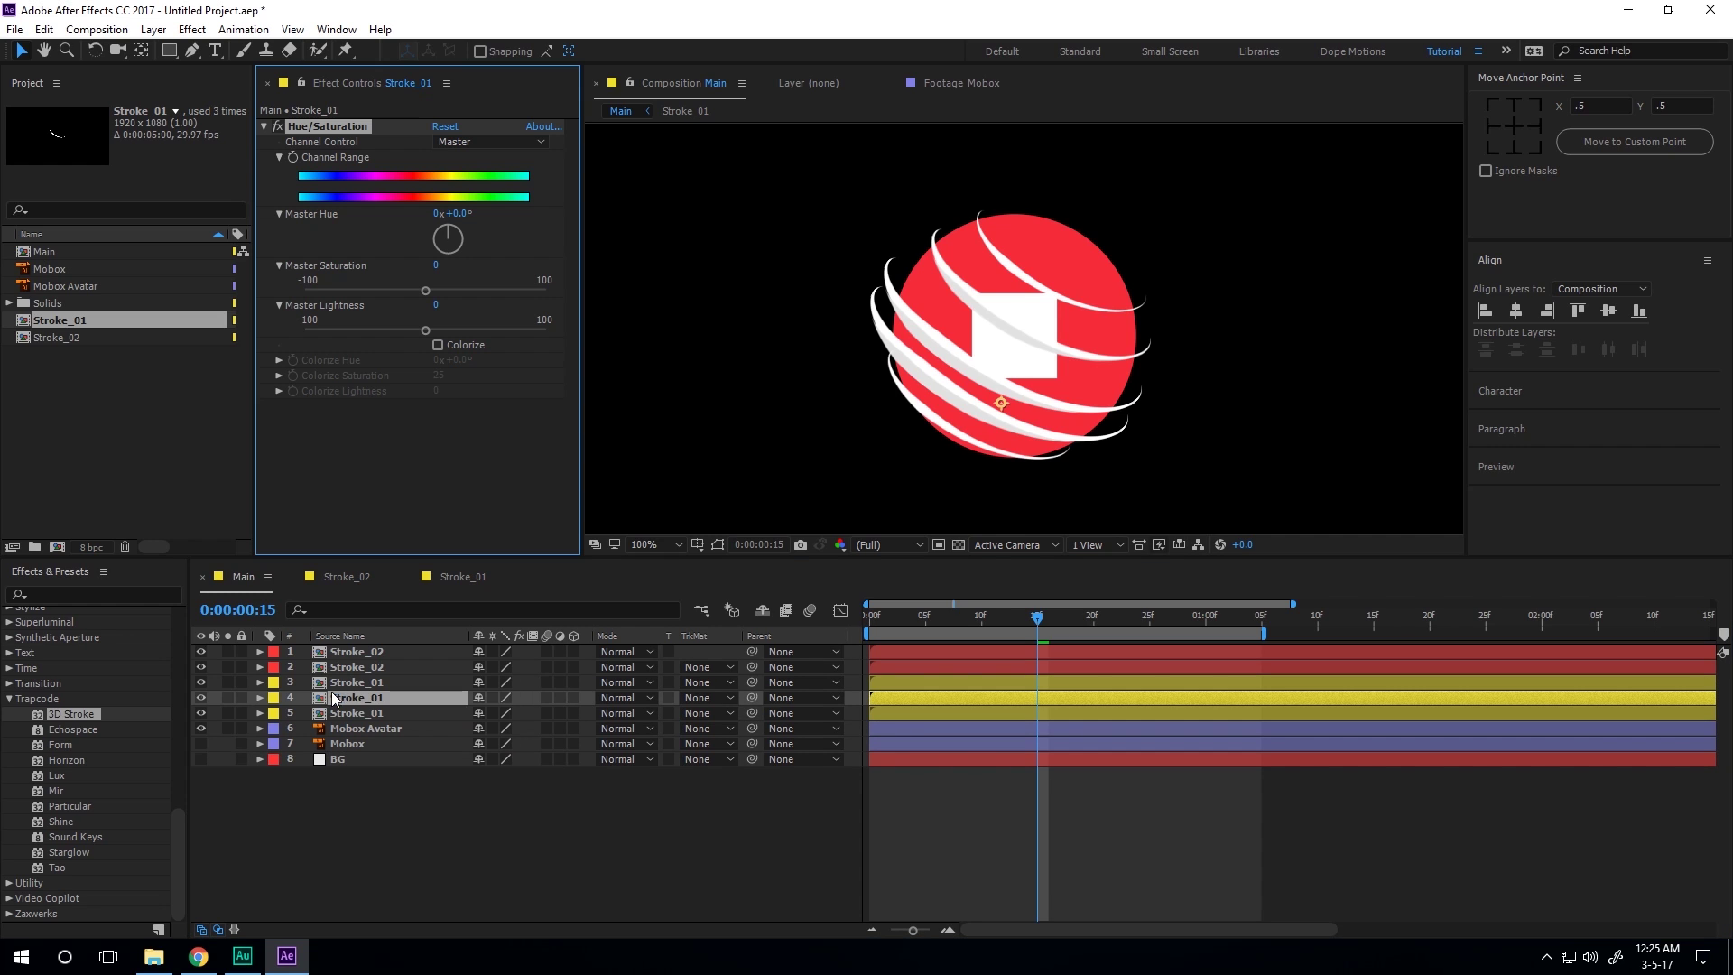
Try a master hue shift on the middle Stroke_01 layer, then replace its Hue/Saturation effect with a Fill effect.
drag(459, 222, 447, 228)
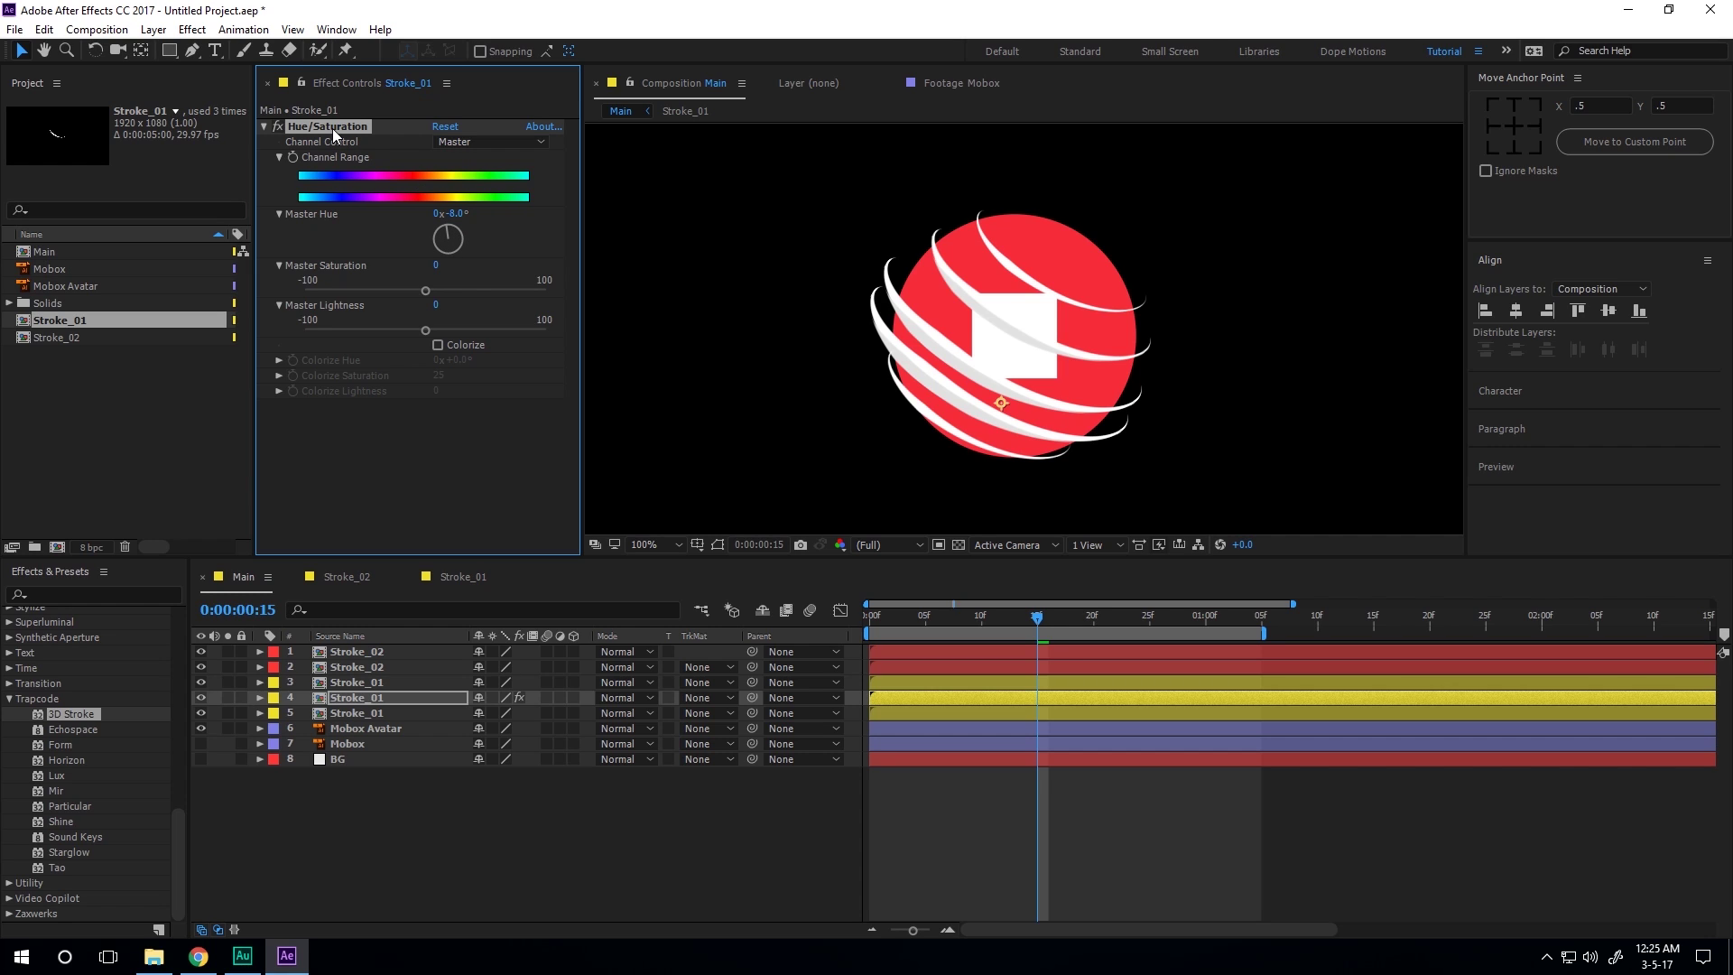
key(Delete)
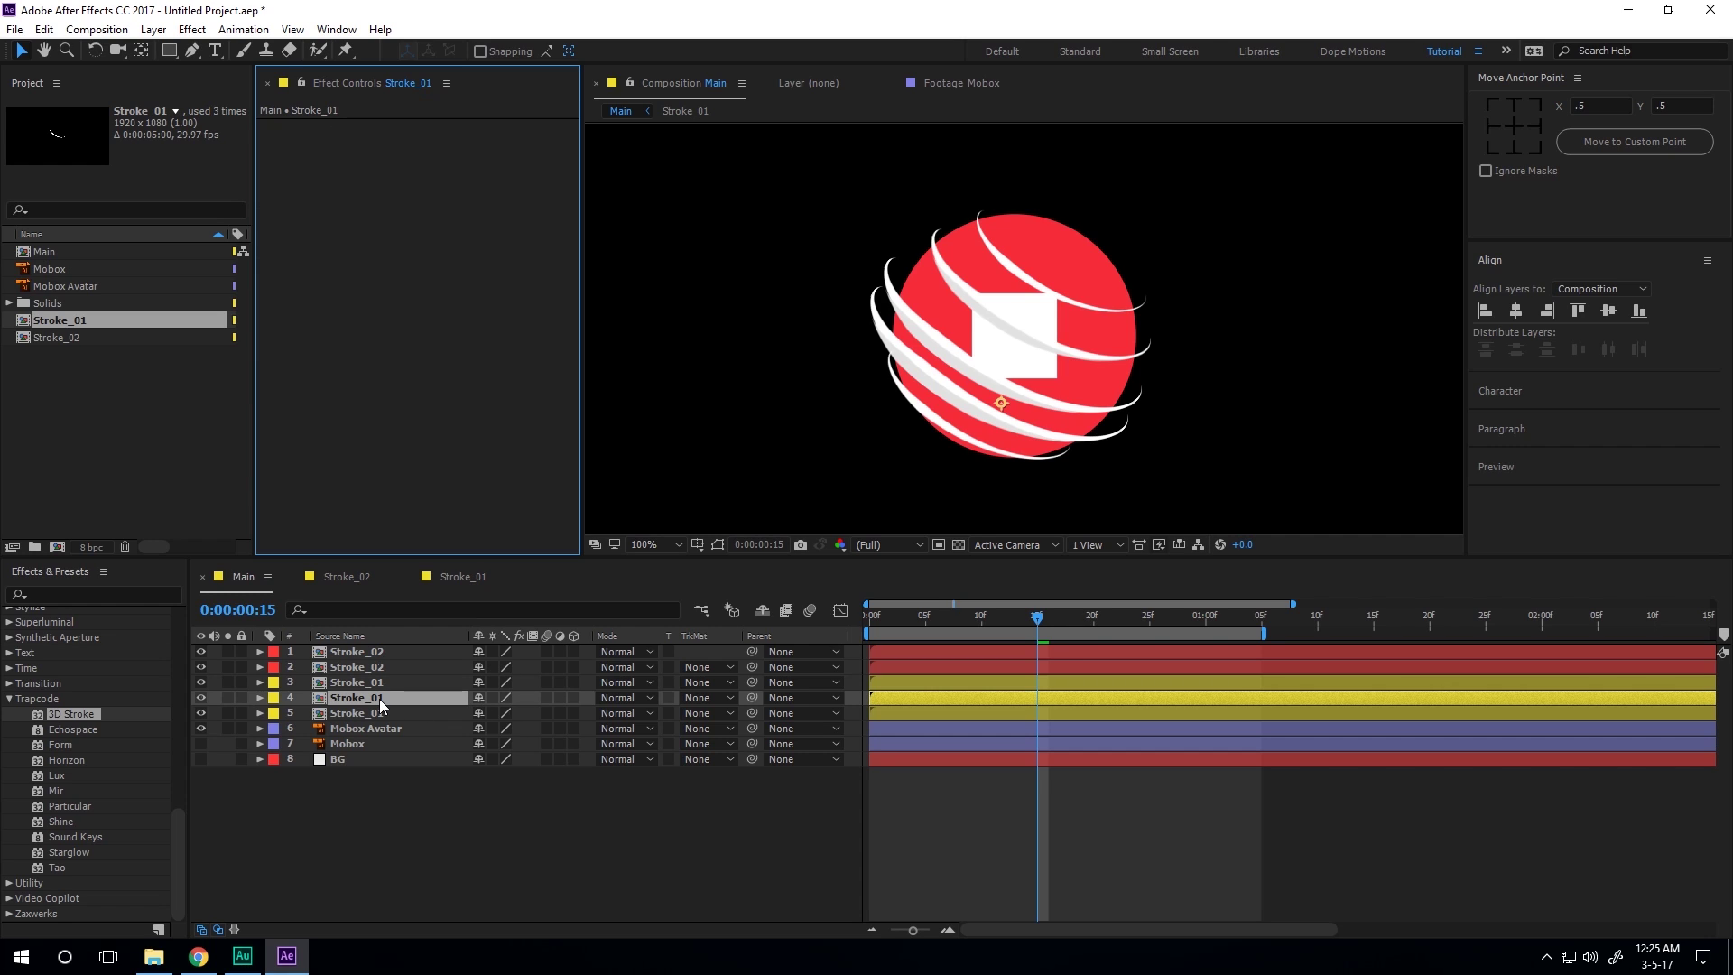
key(ctrl+space)
click(221, 679)
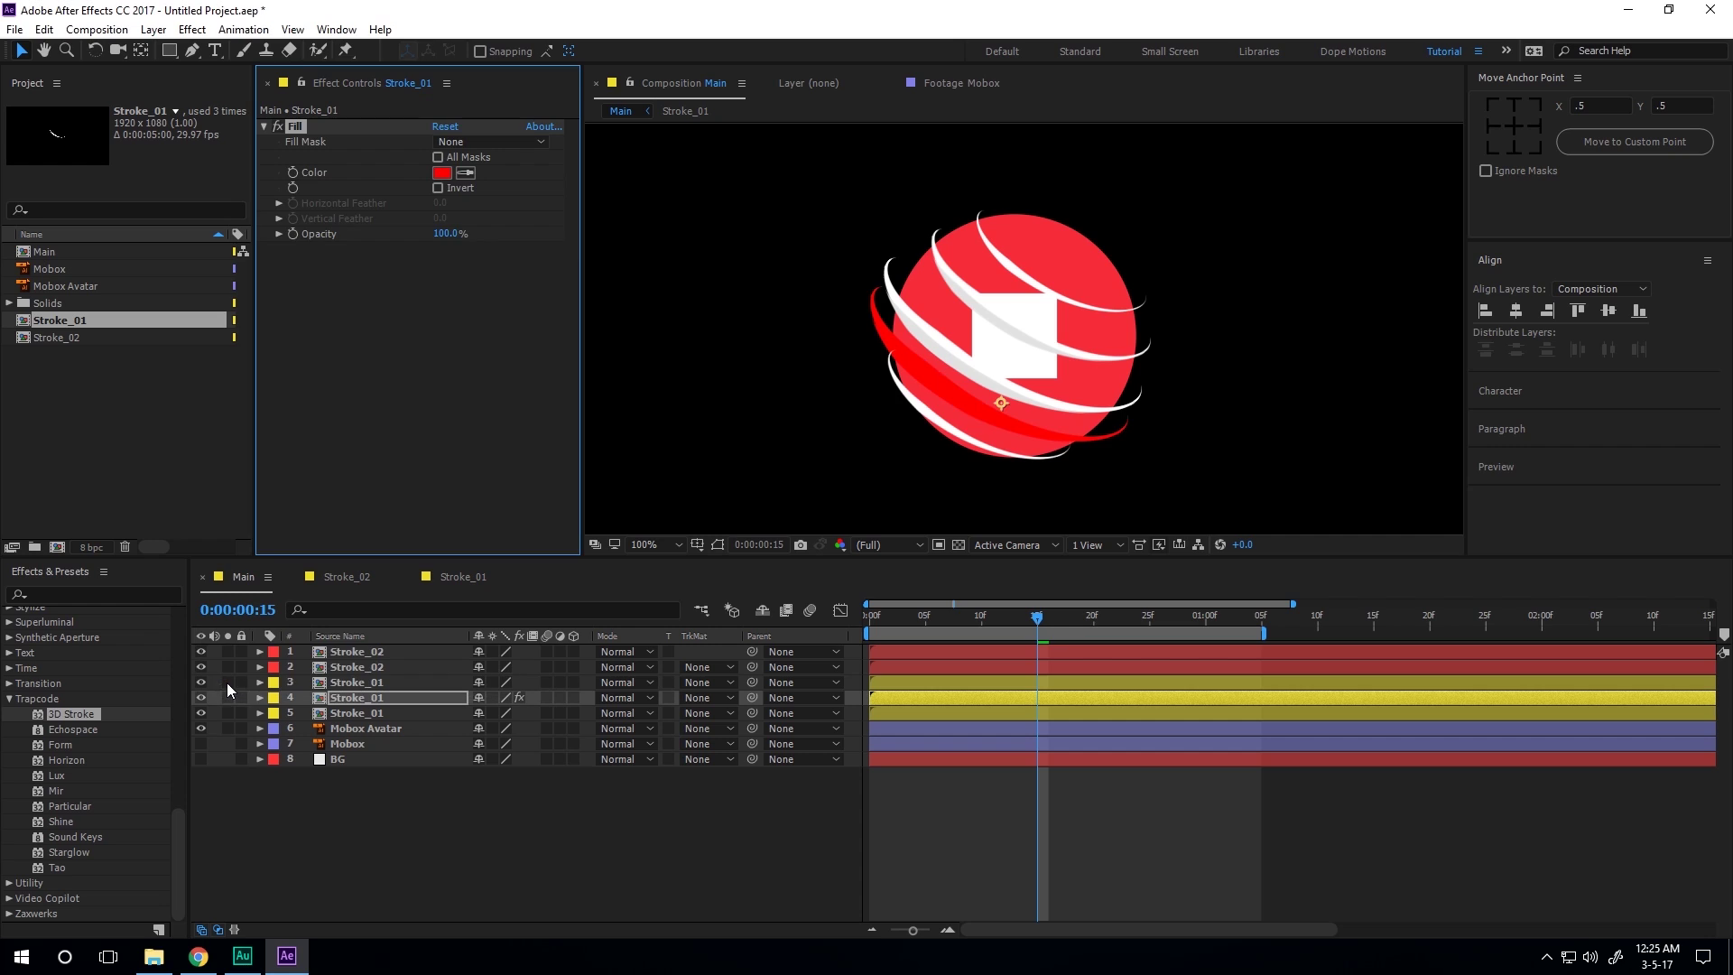
scroll(958, 380, up, 2)
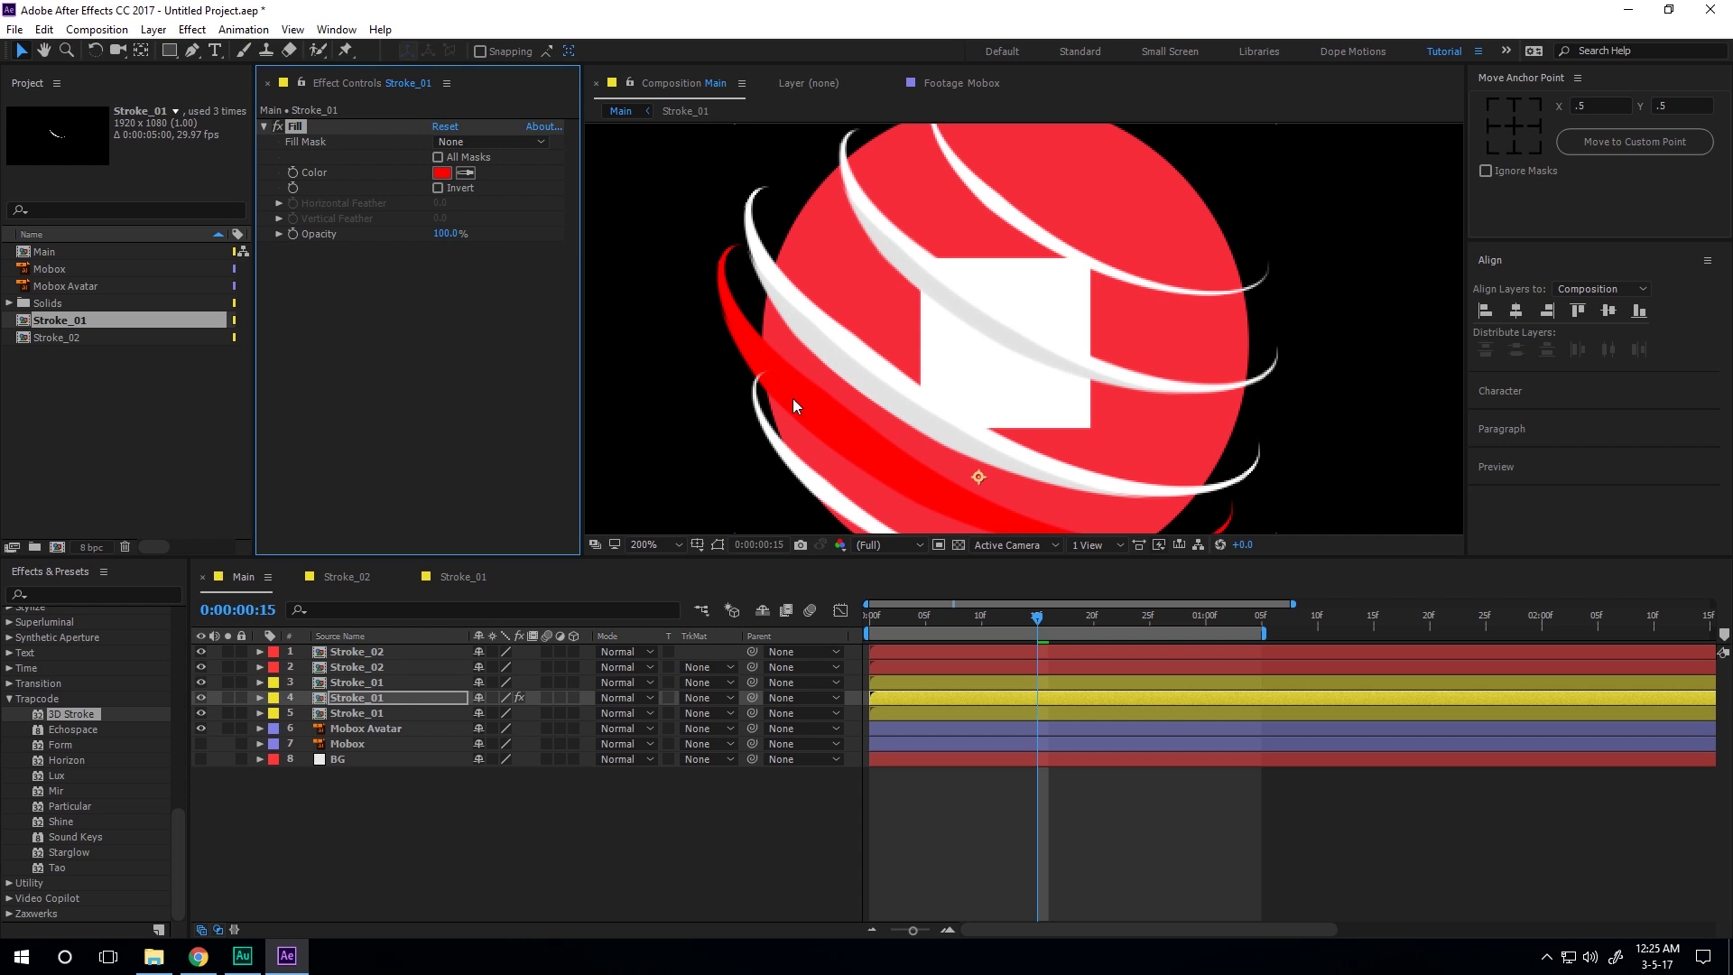
key(slash)
scroll(944, 397, up, 2)
key(slash)
Move both Stroke_02 layers below the three Stroke_01 layers and above Mobox Avatar.
click(367, 652)
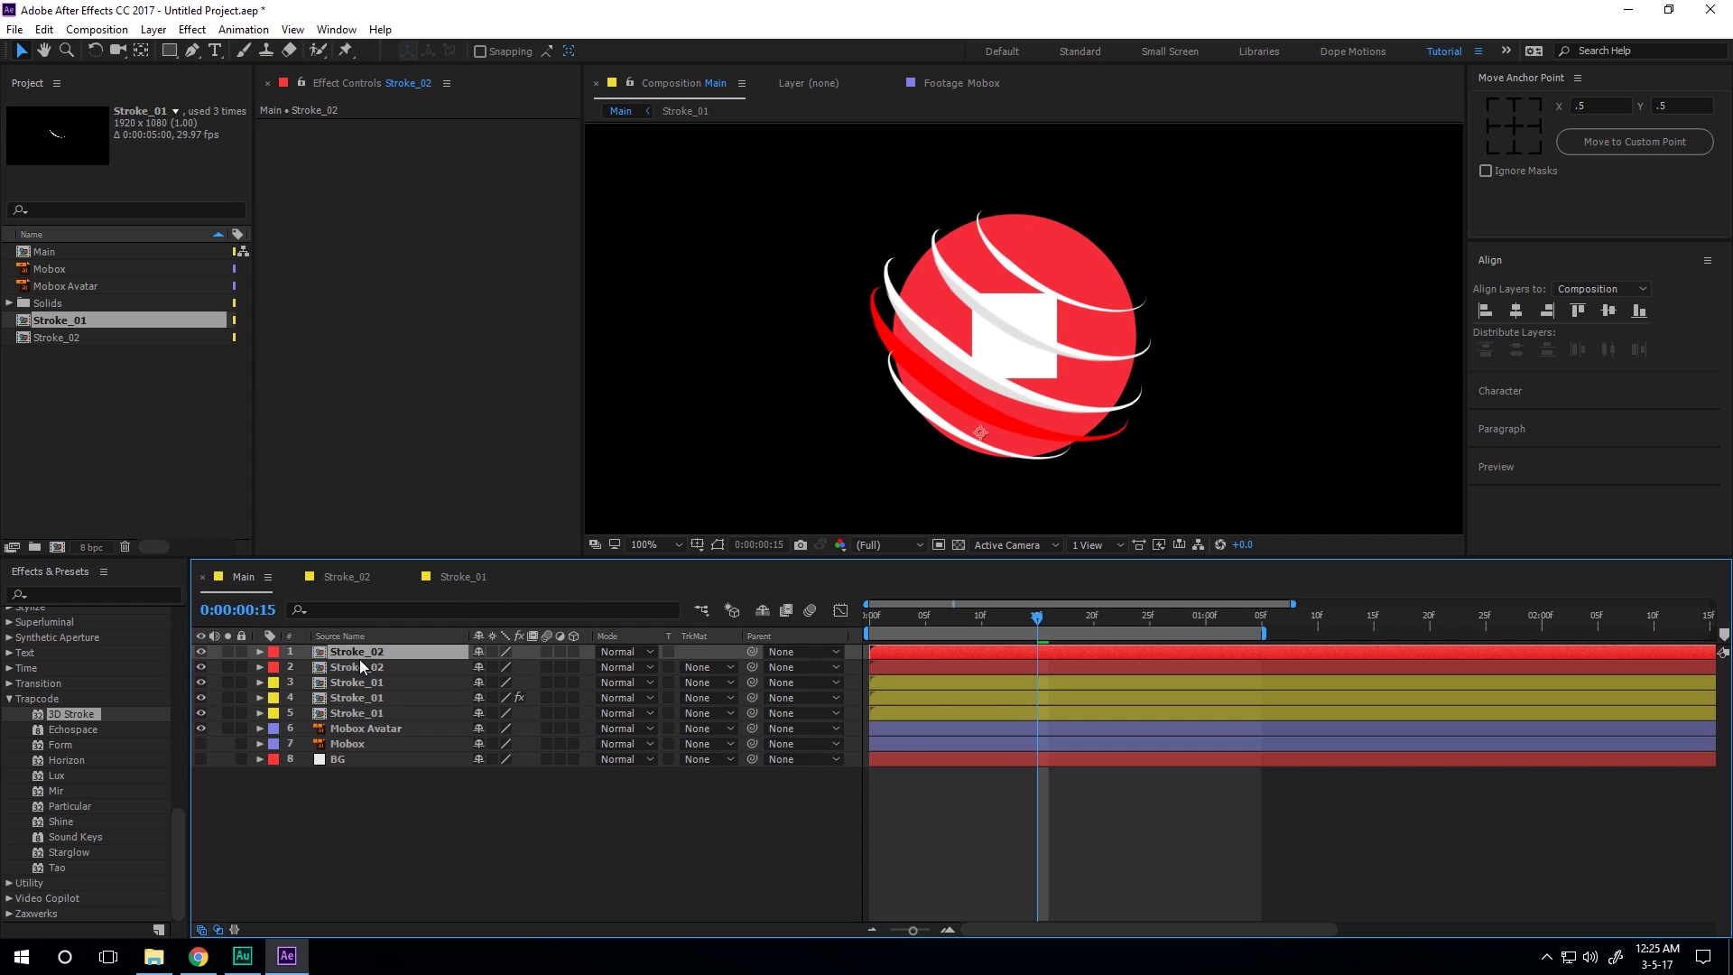
shift+click(363, 660)
drag(367, 657, 370, 720)
click(367, 799)
Remove the Fill effect from the middle Stroke_01 layer.
click(370, 657)
click(371, 668)
click(294, 126)
click(297, 126)
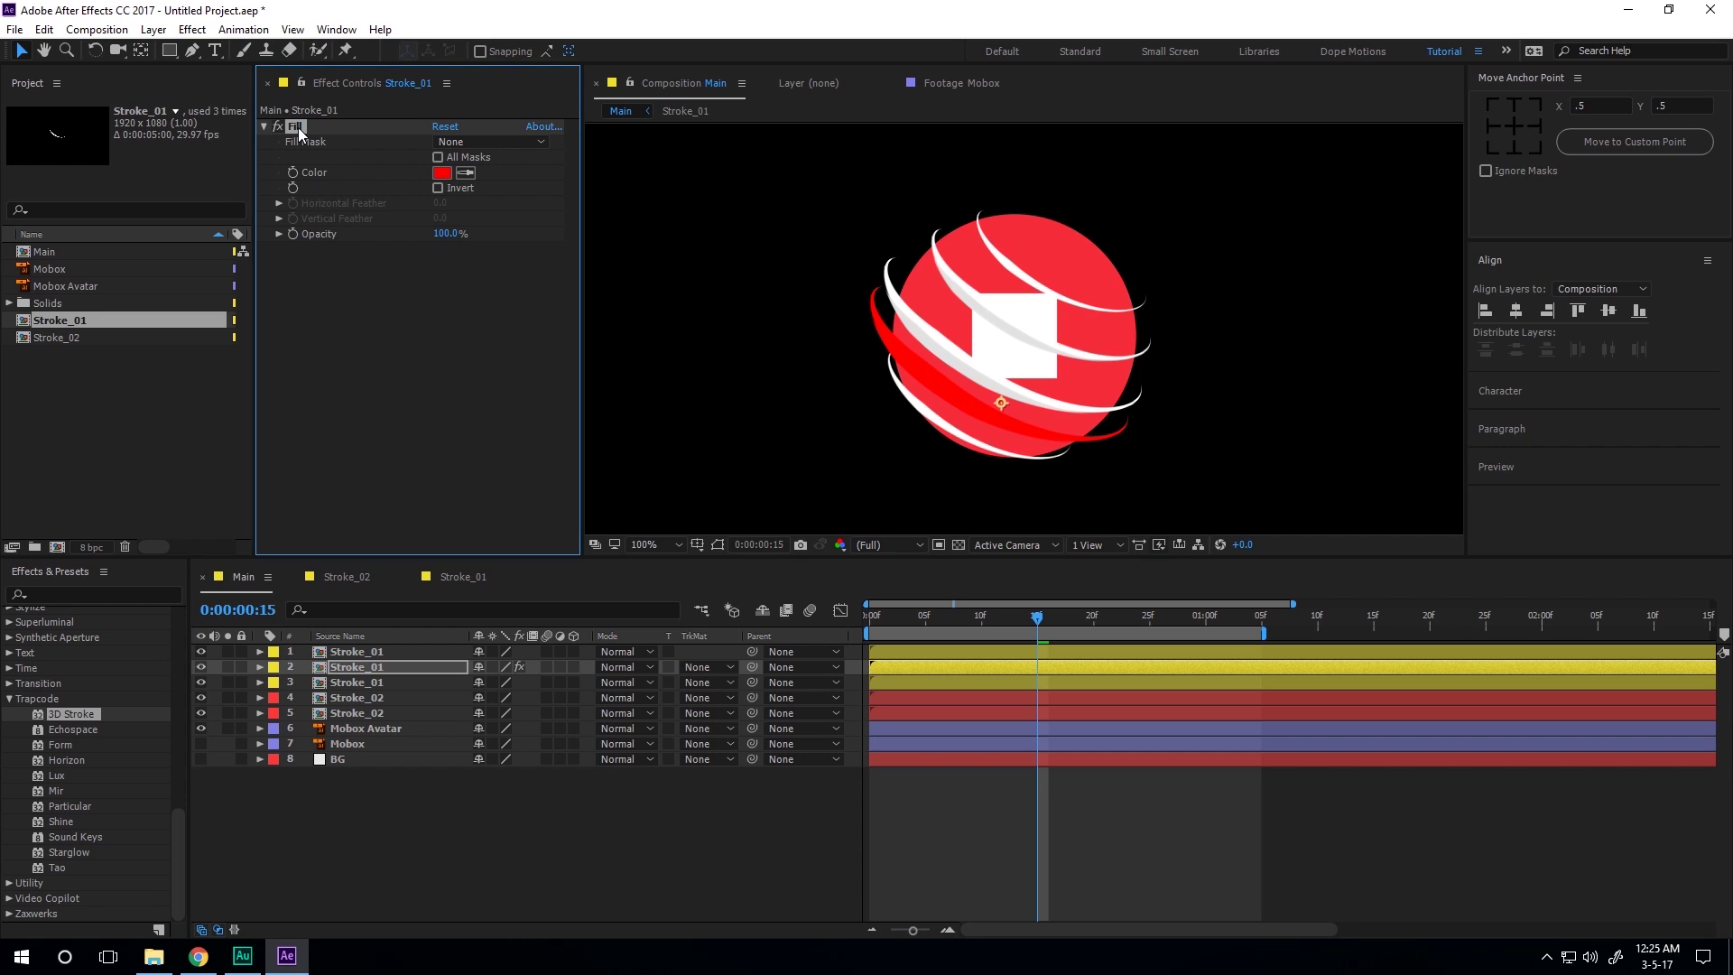
key(Delete)
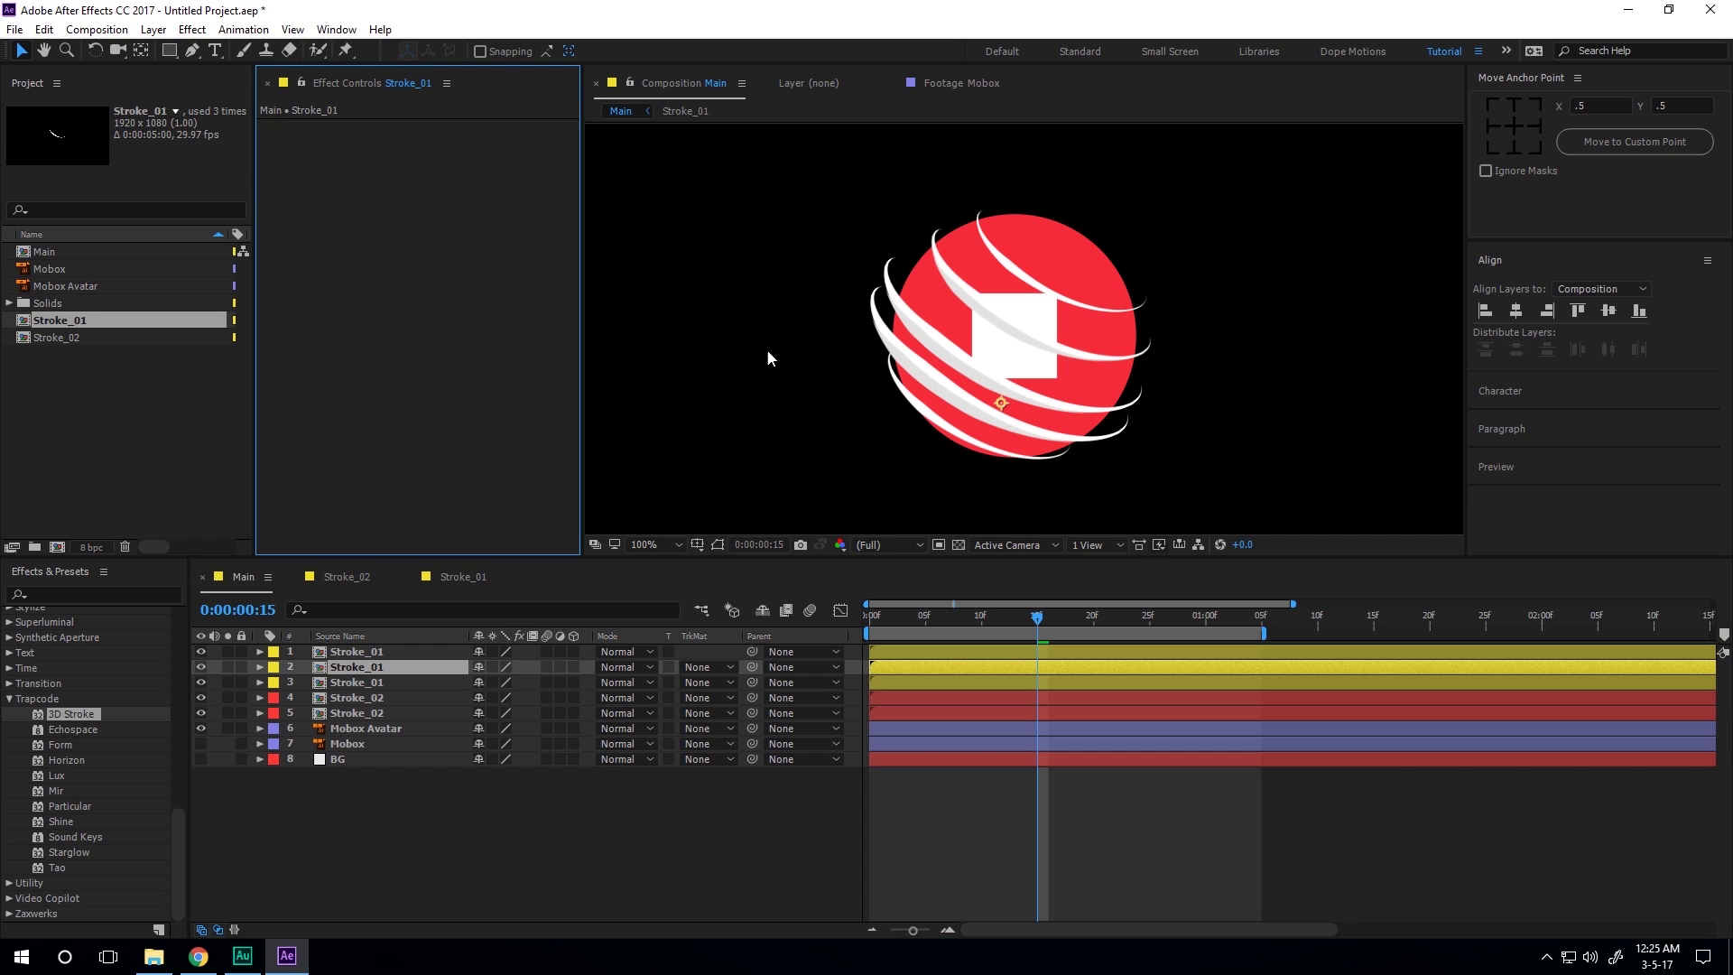
Set the 3D Stroke color in the Stroke_02 composition to the red sampled from the text fill swatch.
double_click(360, 712)
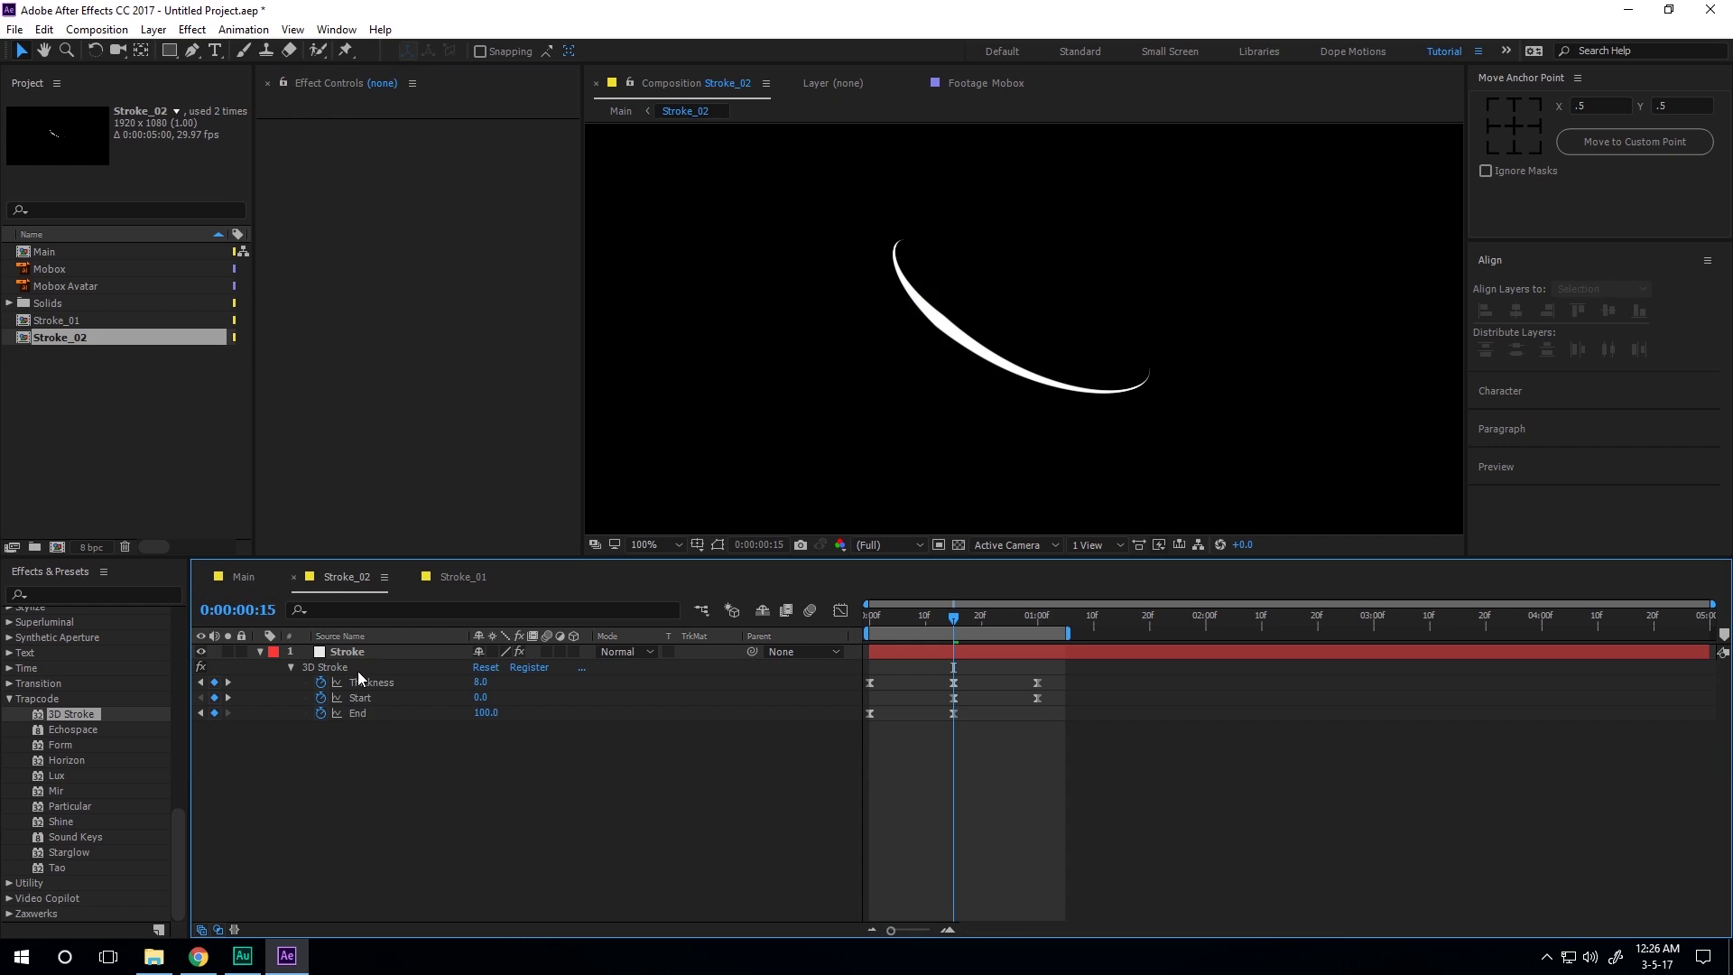
click(361, 651)
click(252, 577)
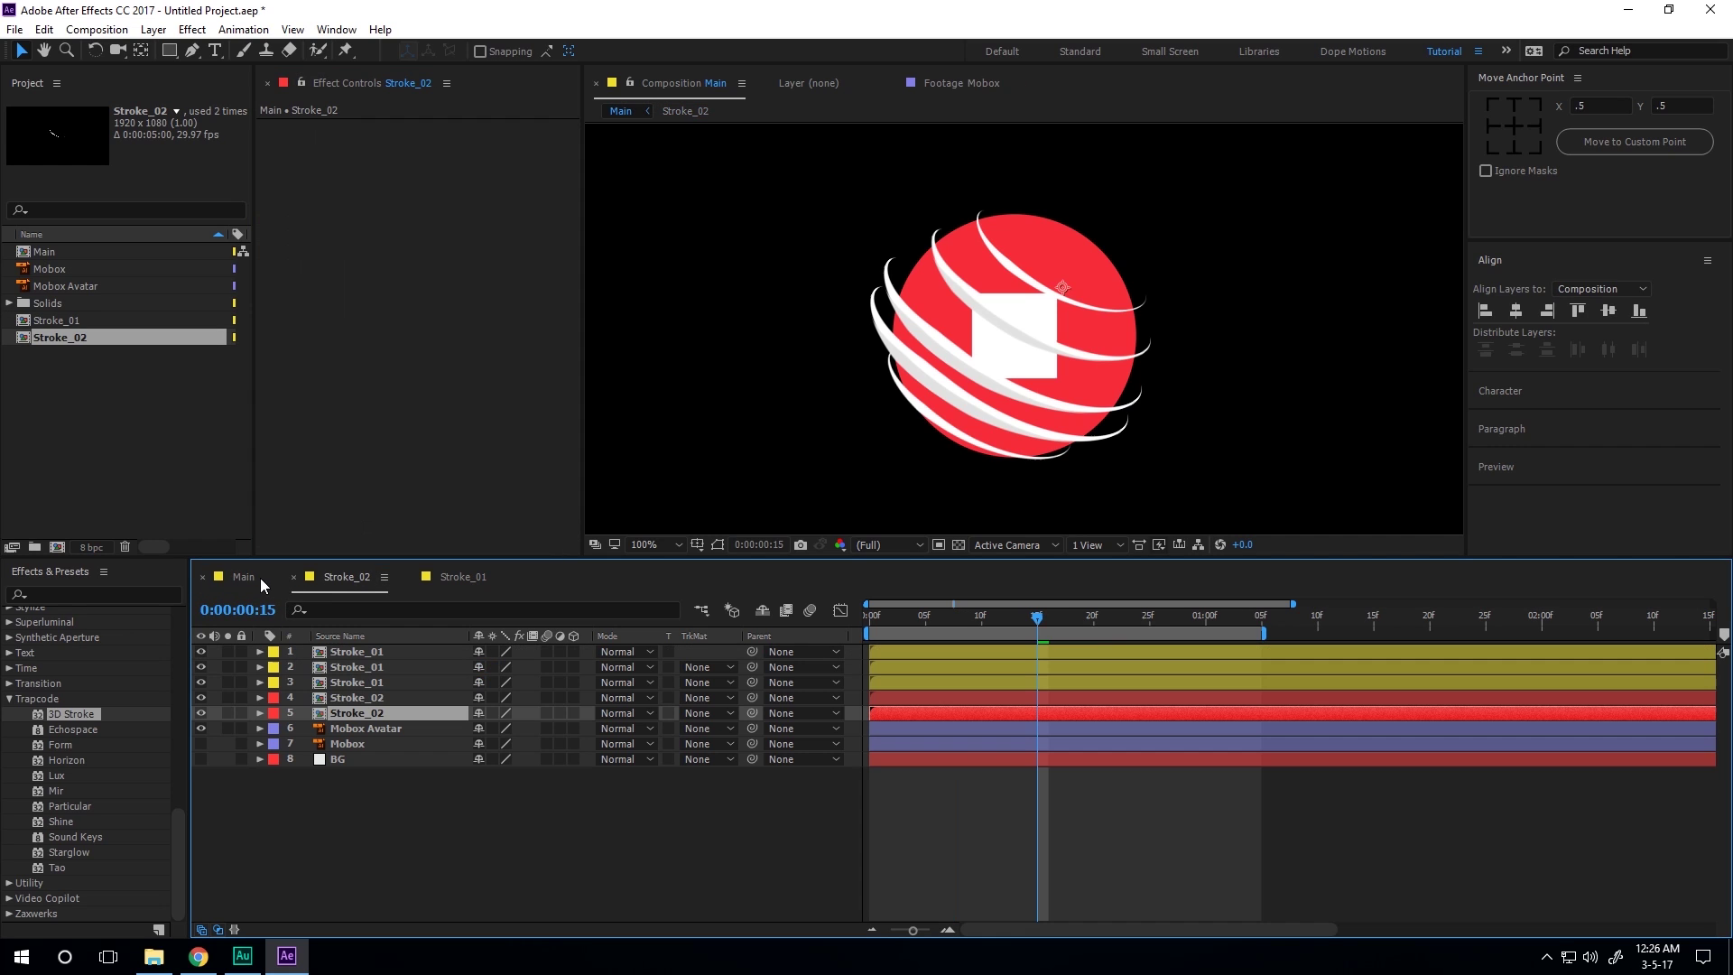
click(356, 729)
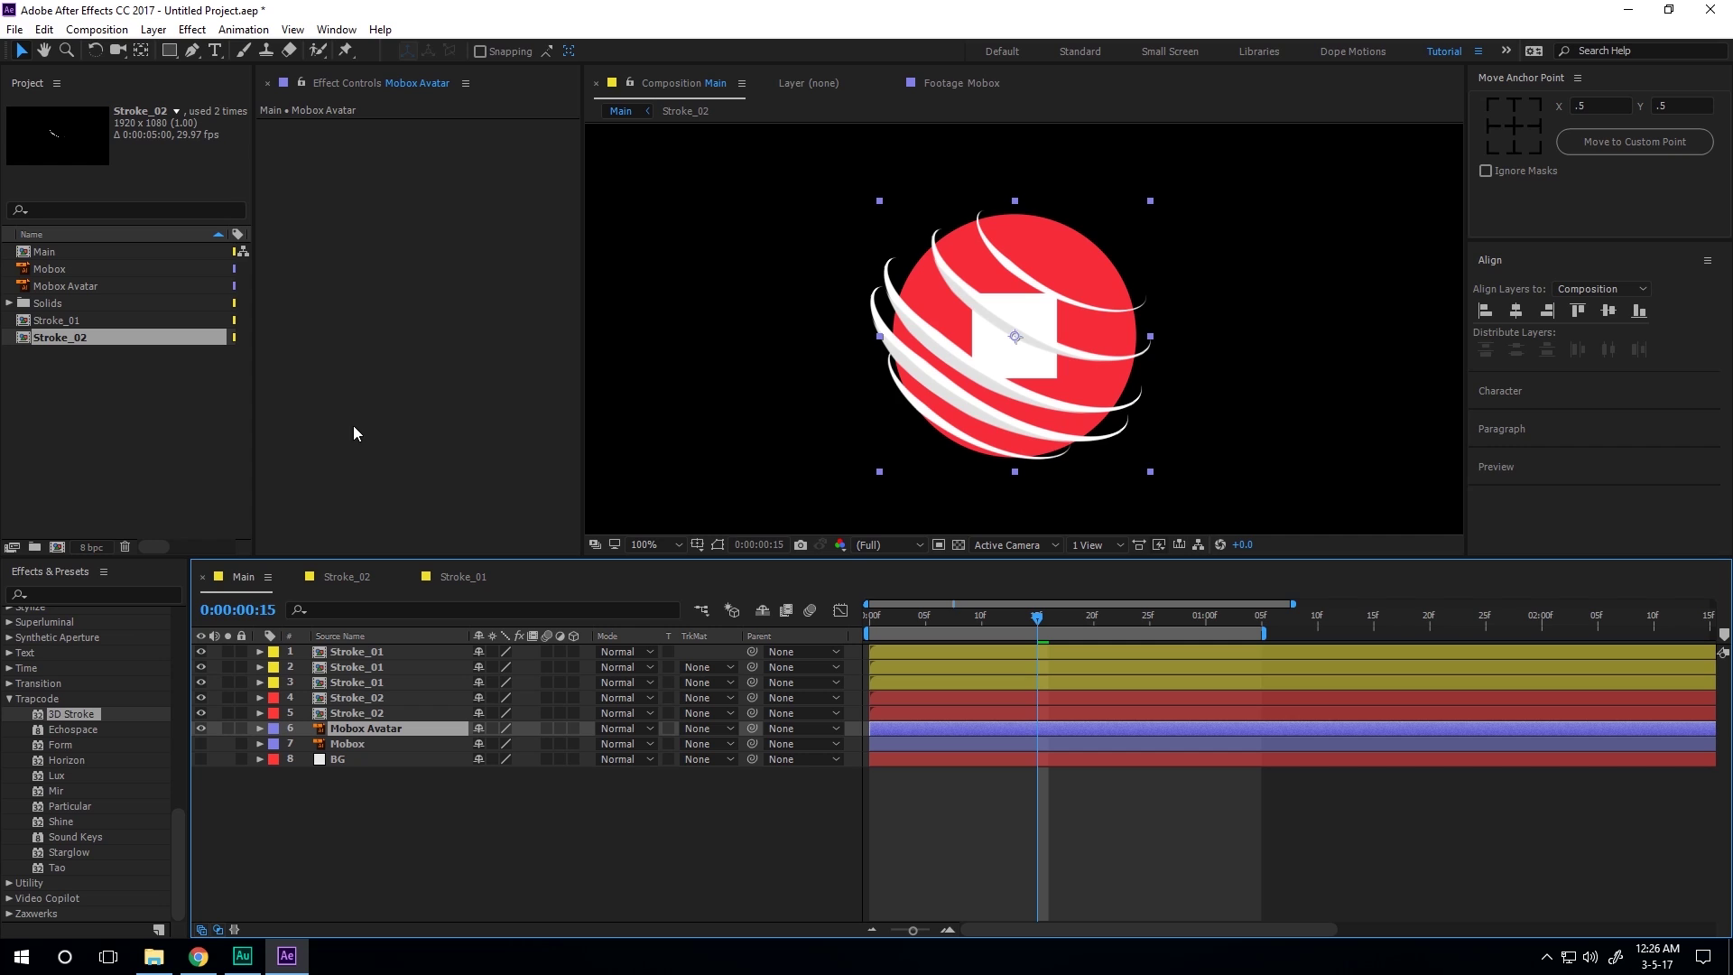
click(1503, 401)
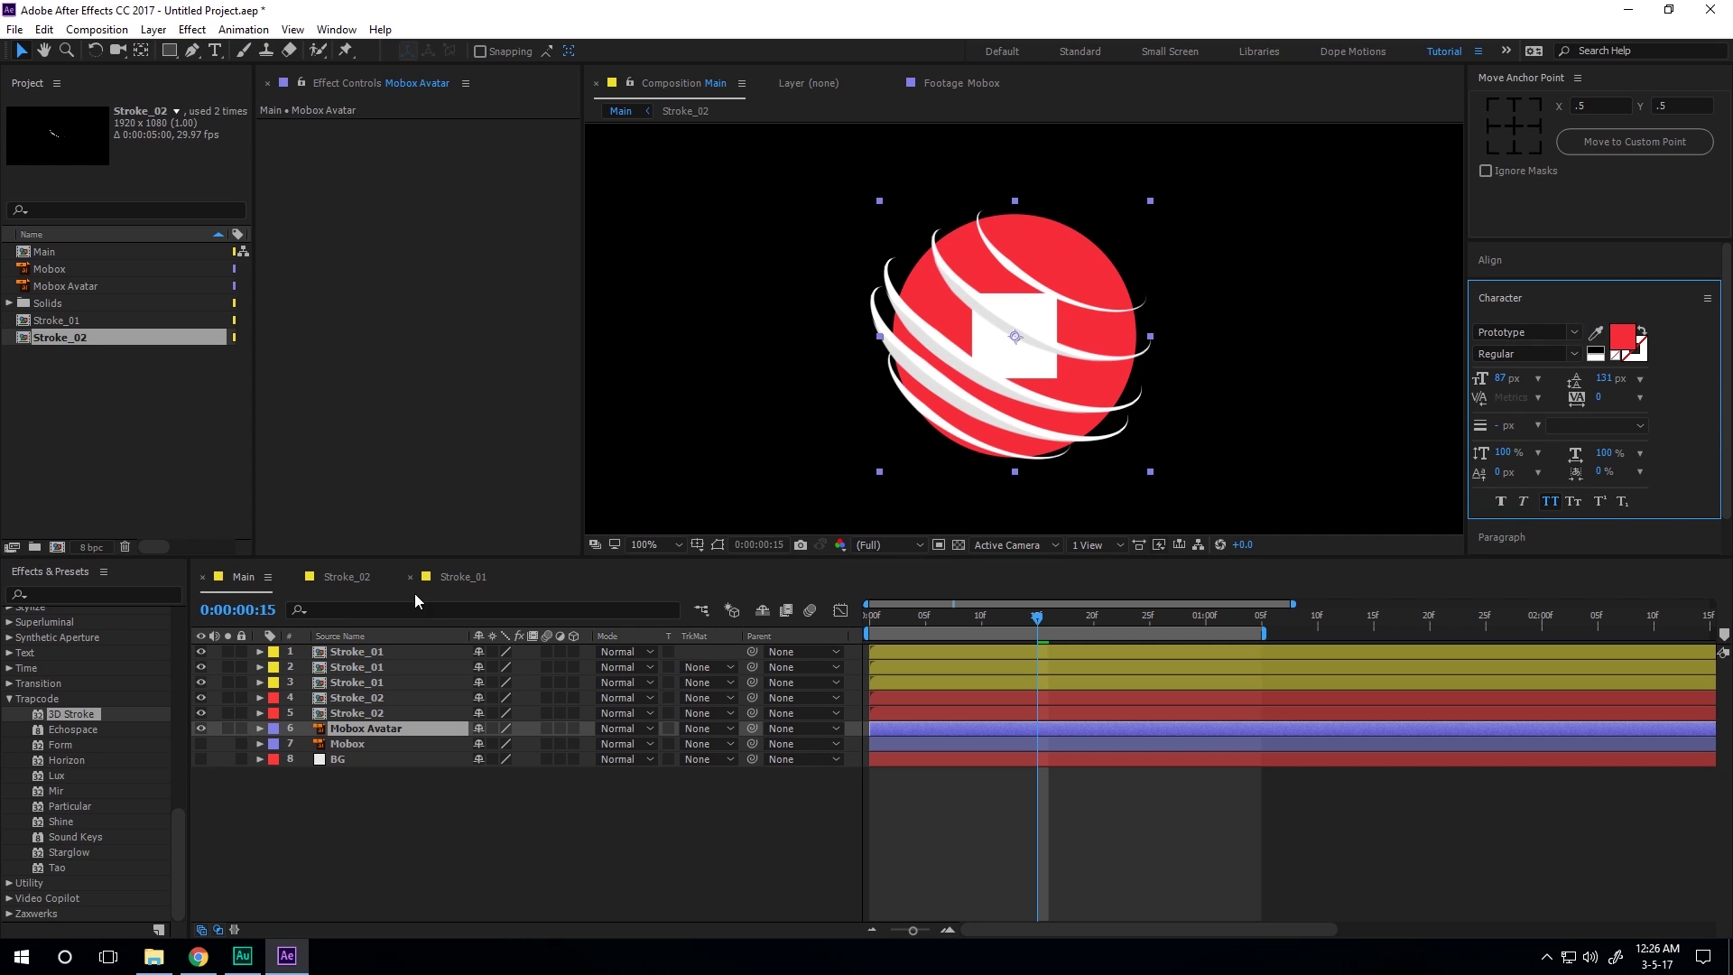
click(346, 576)
click(352, 652)
key(u)
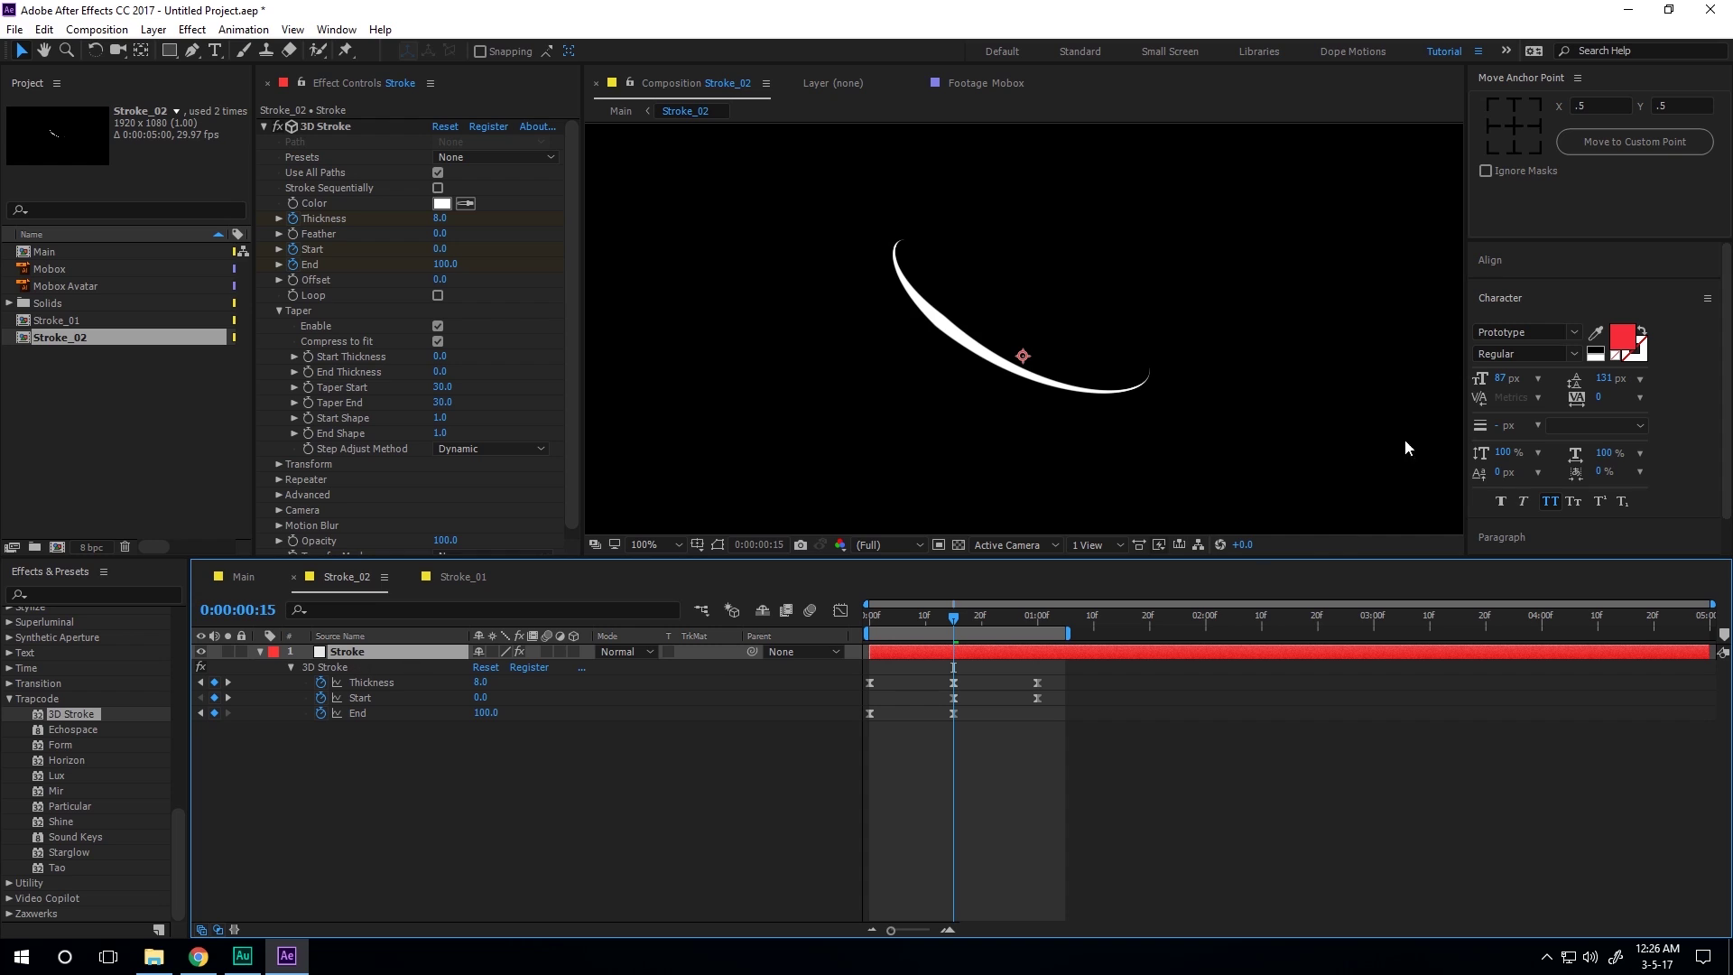
click(465, 203)
click(1621, 336)
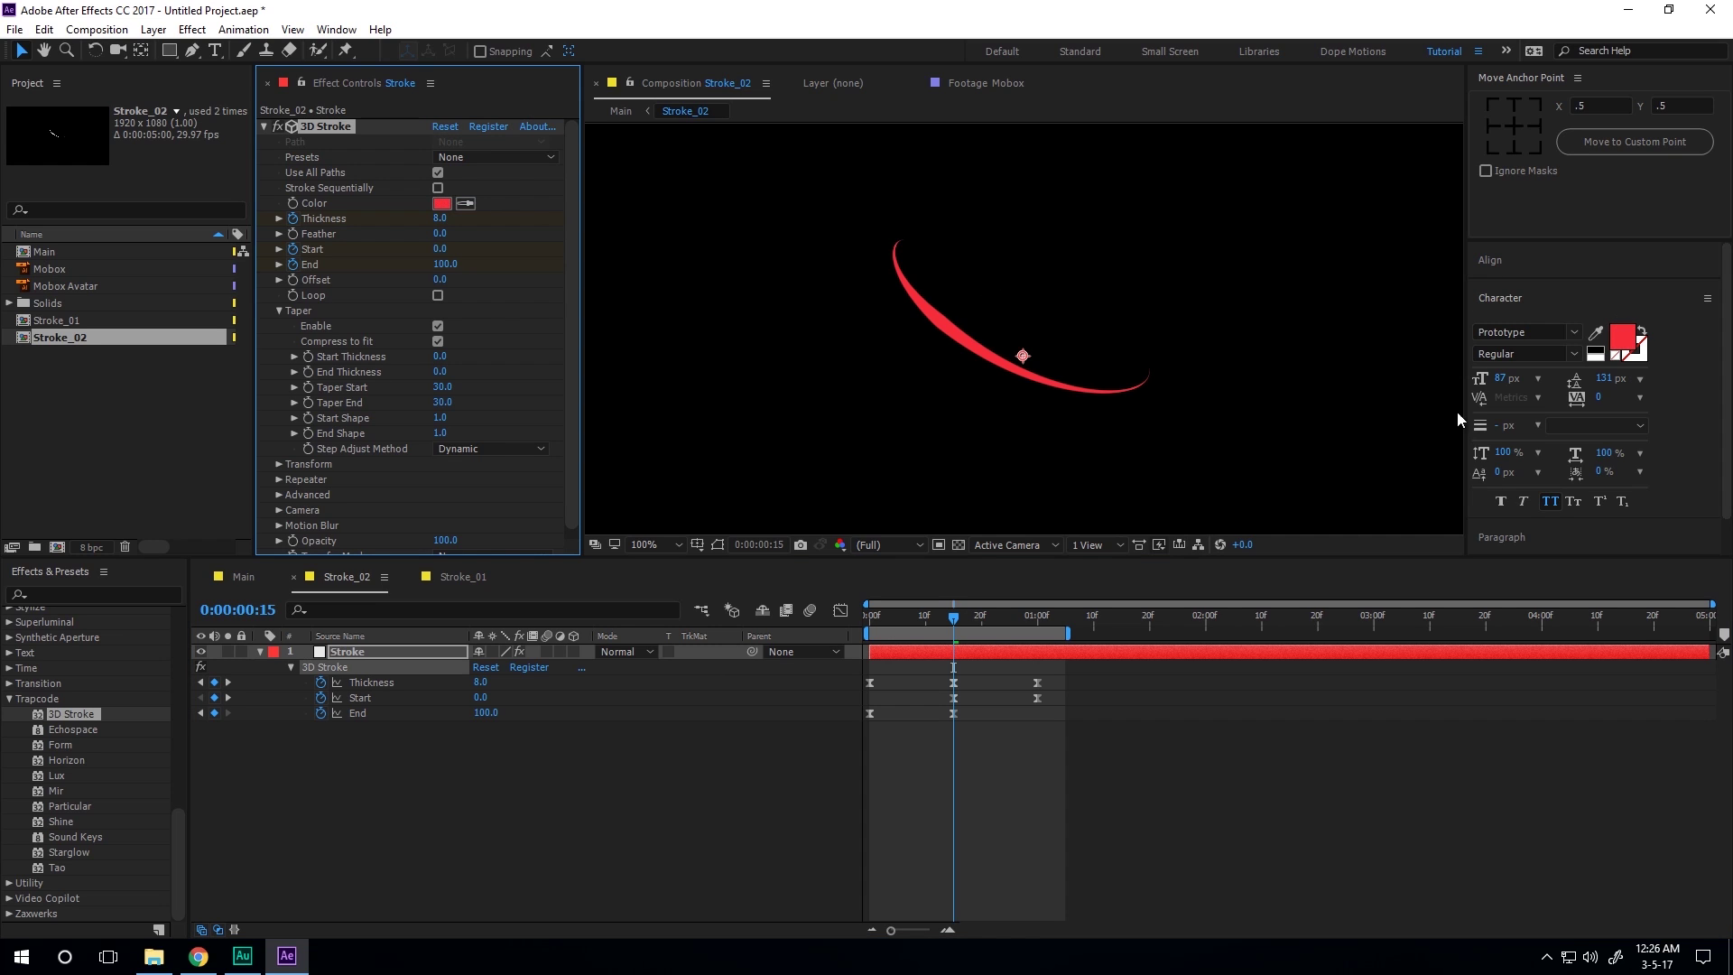
Darken the 3D Stroke color in Stroke_02 to a slightly deeper red and return to the Main composition.
click(240, 578)
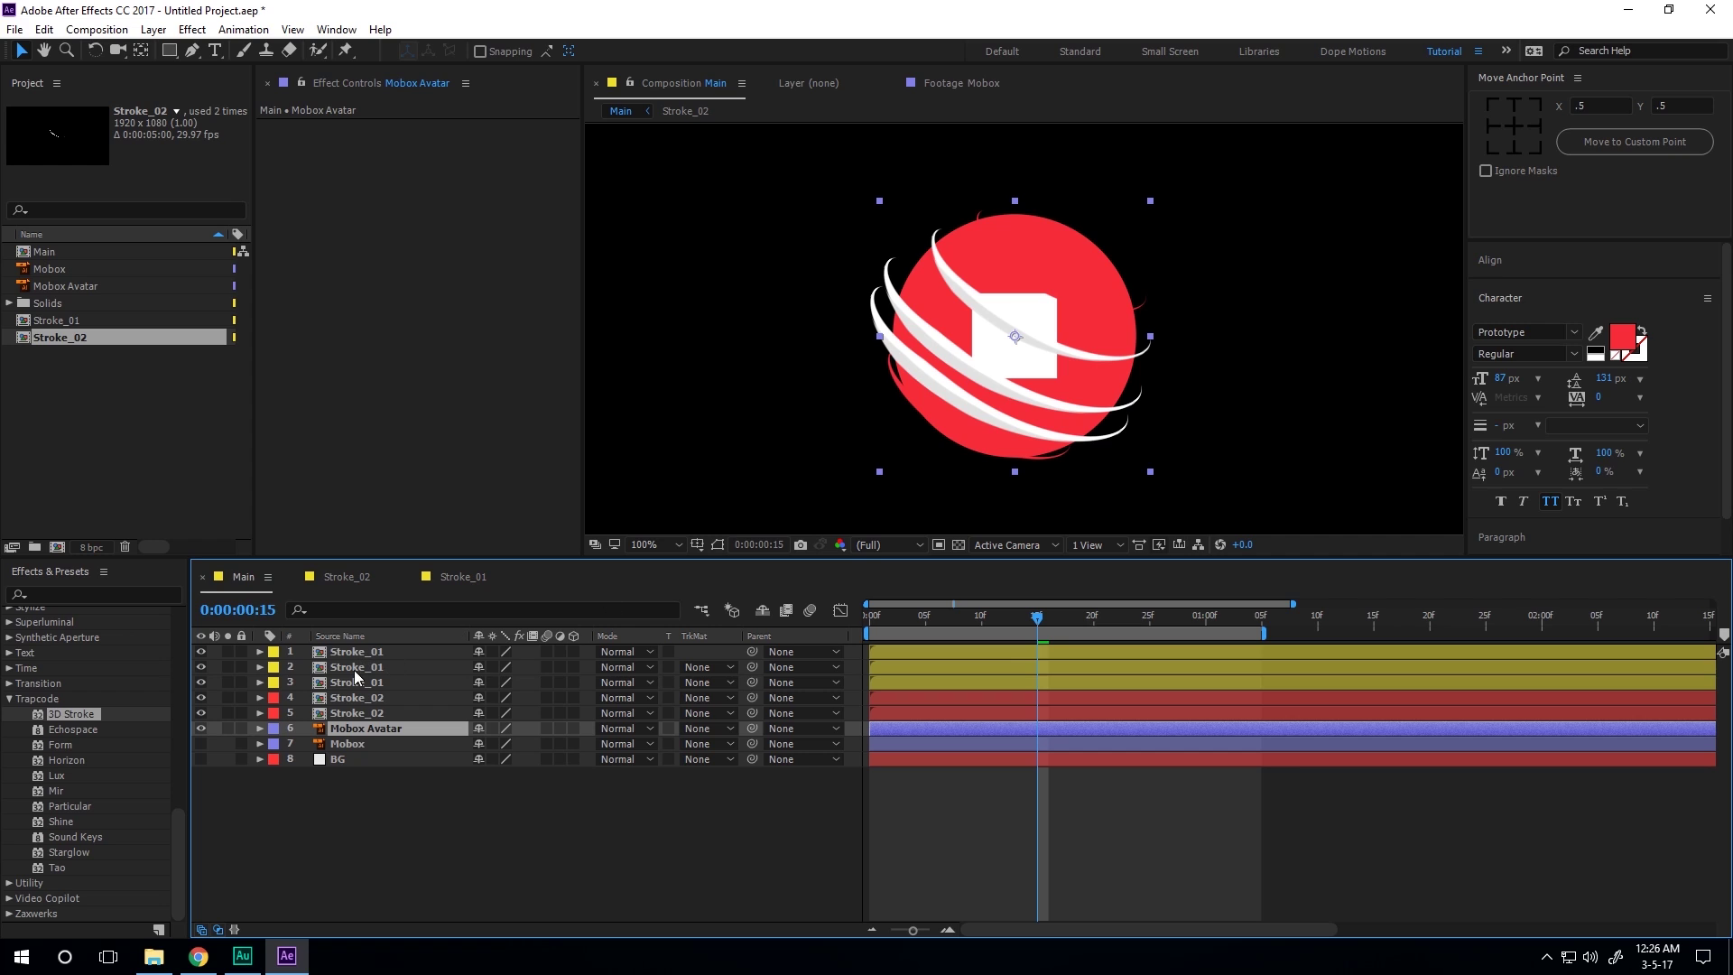
double_click(354, 713)
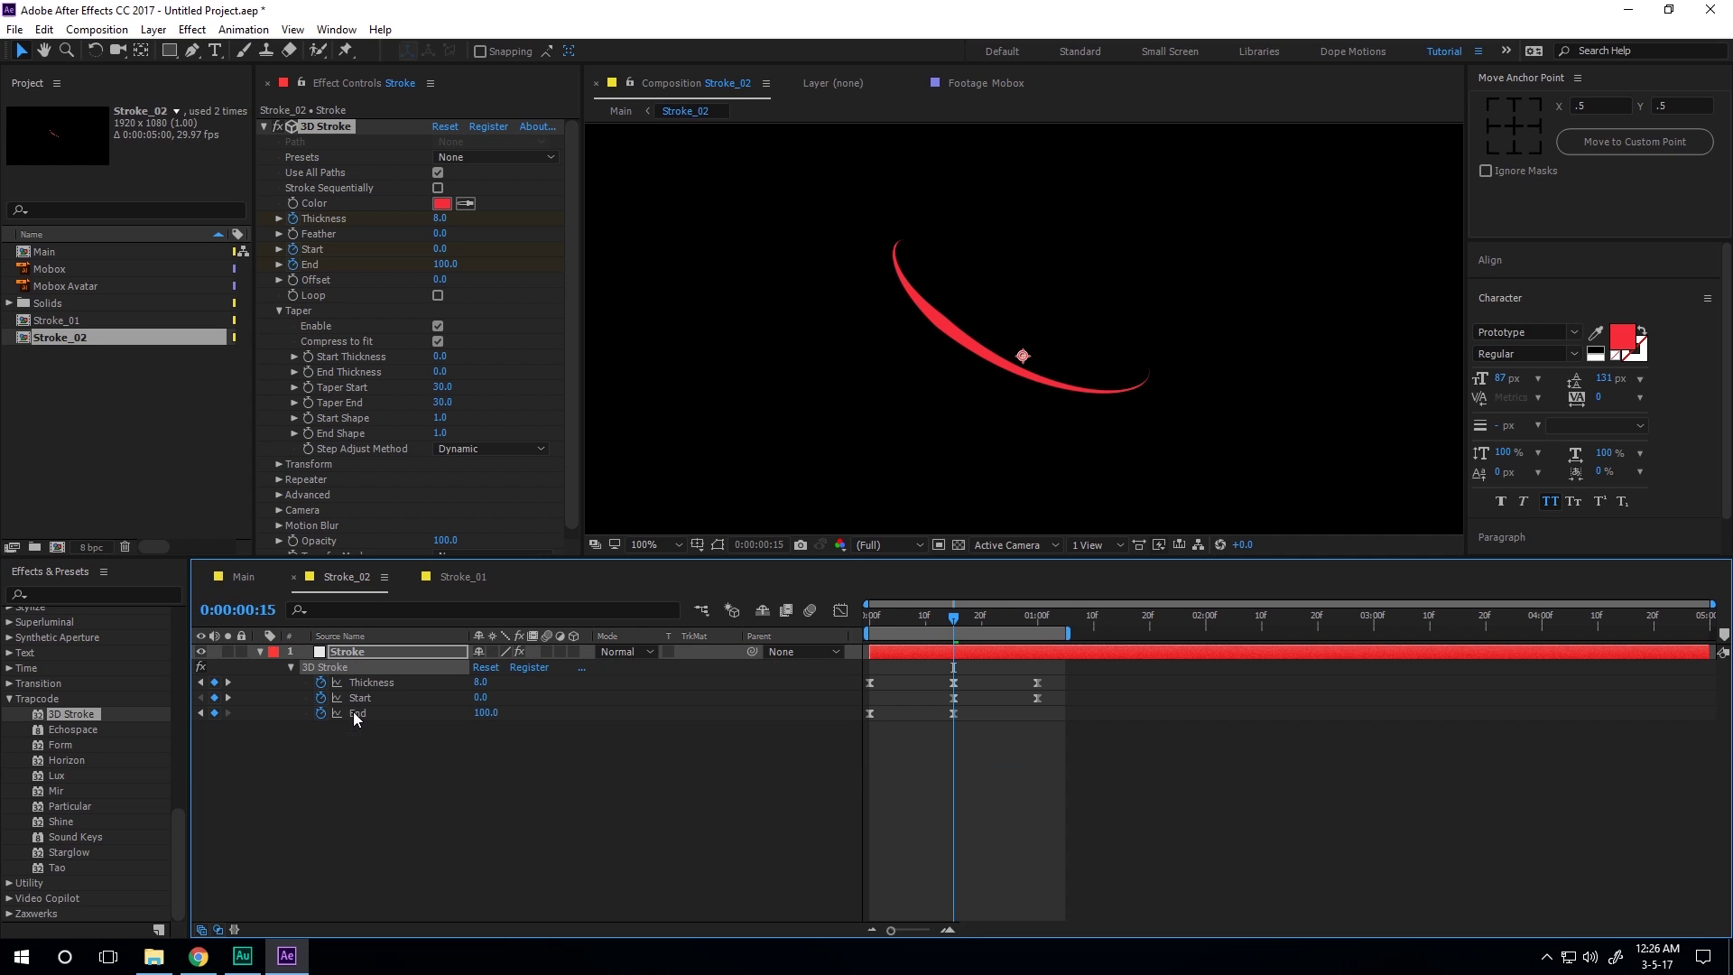
click(443, 205)
drag(932, 549, 926, 574)
click(1117, 545)
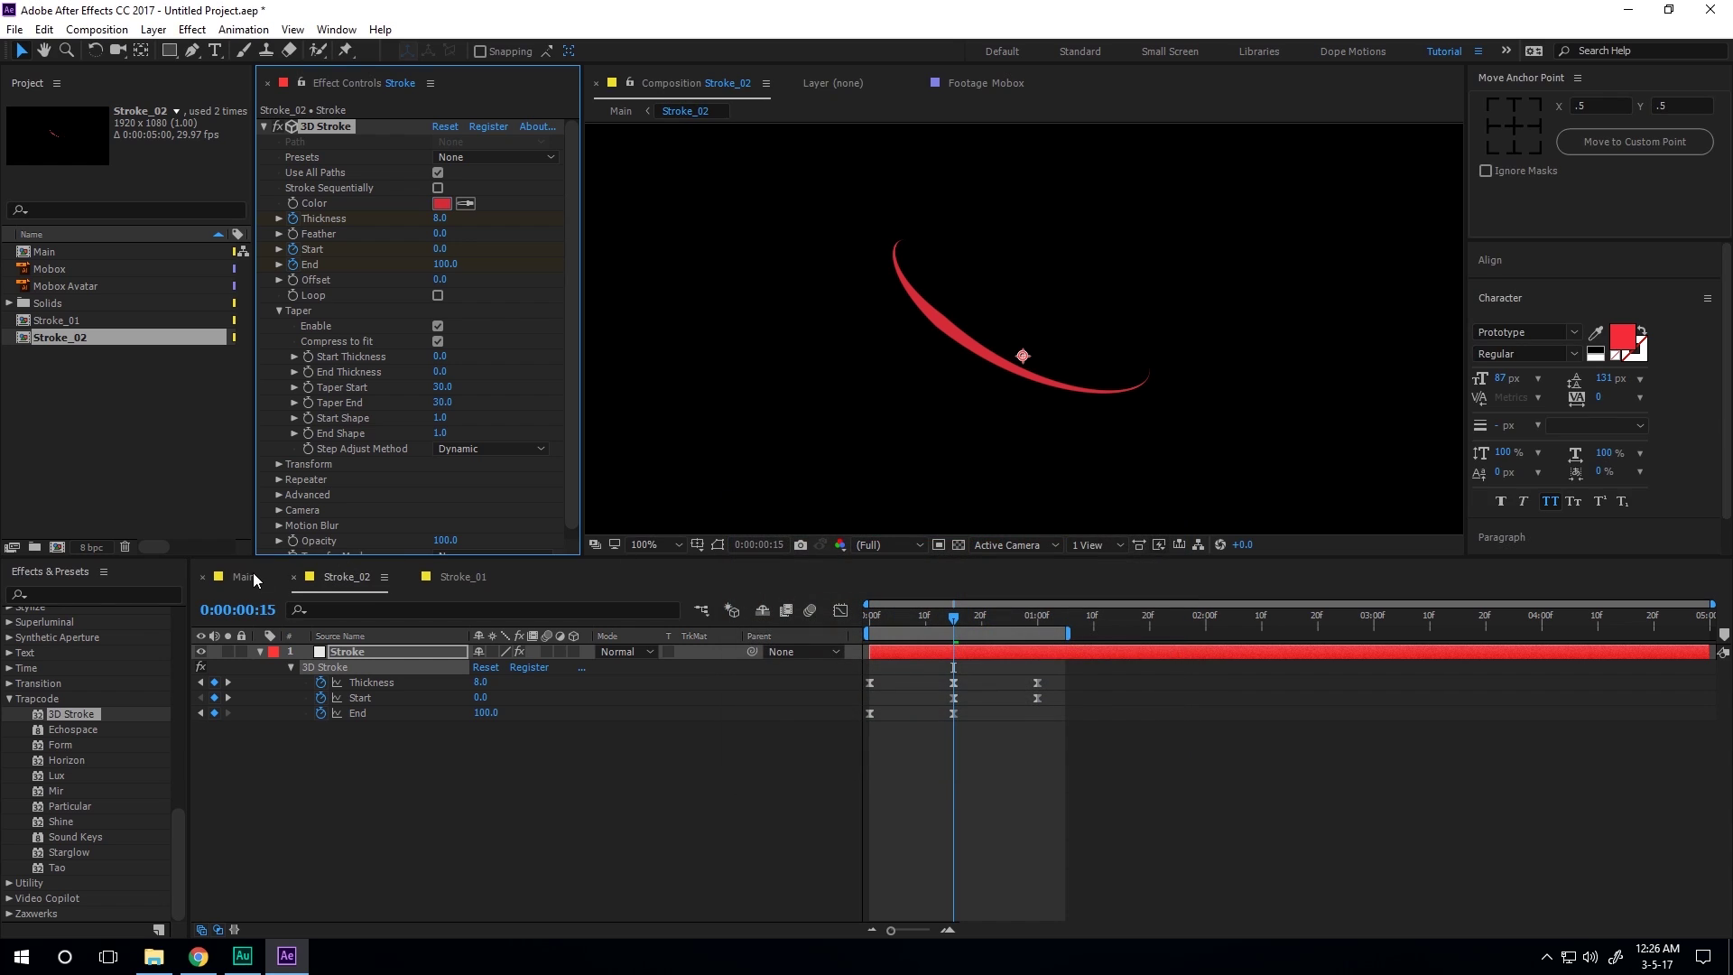
click(243, 576)
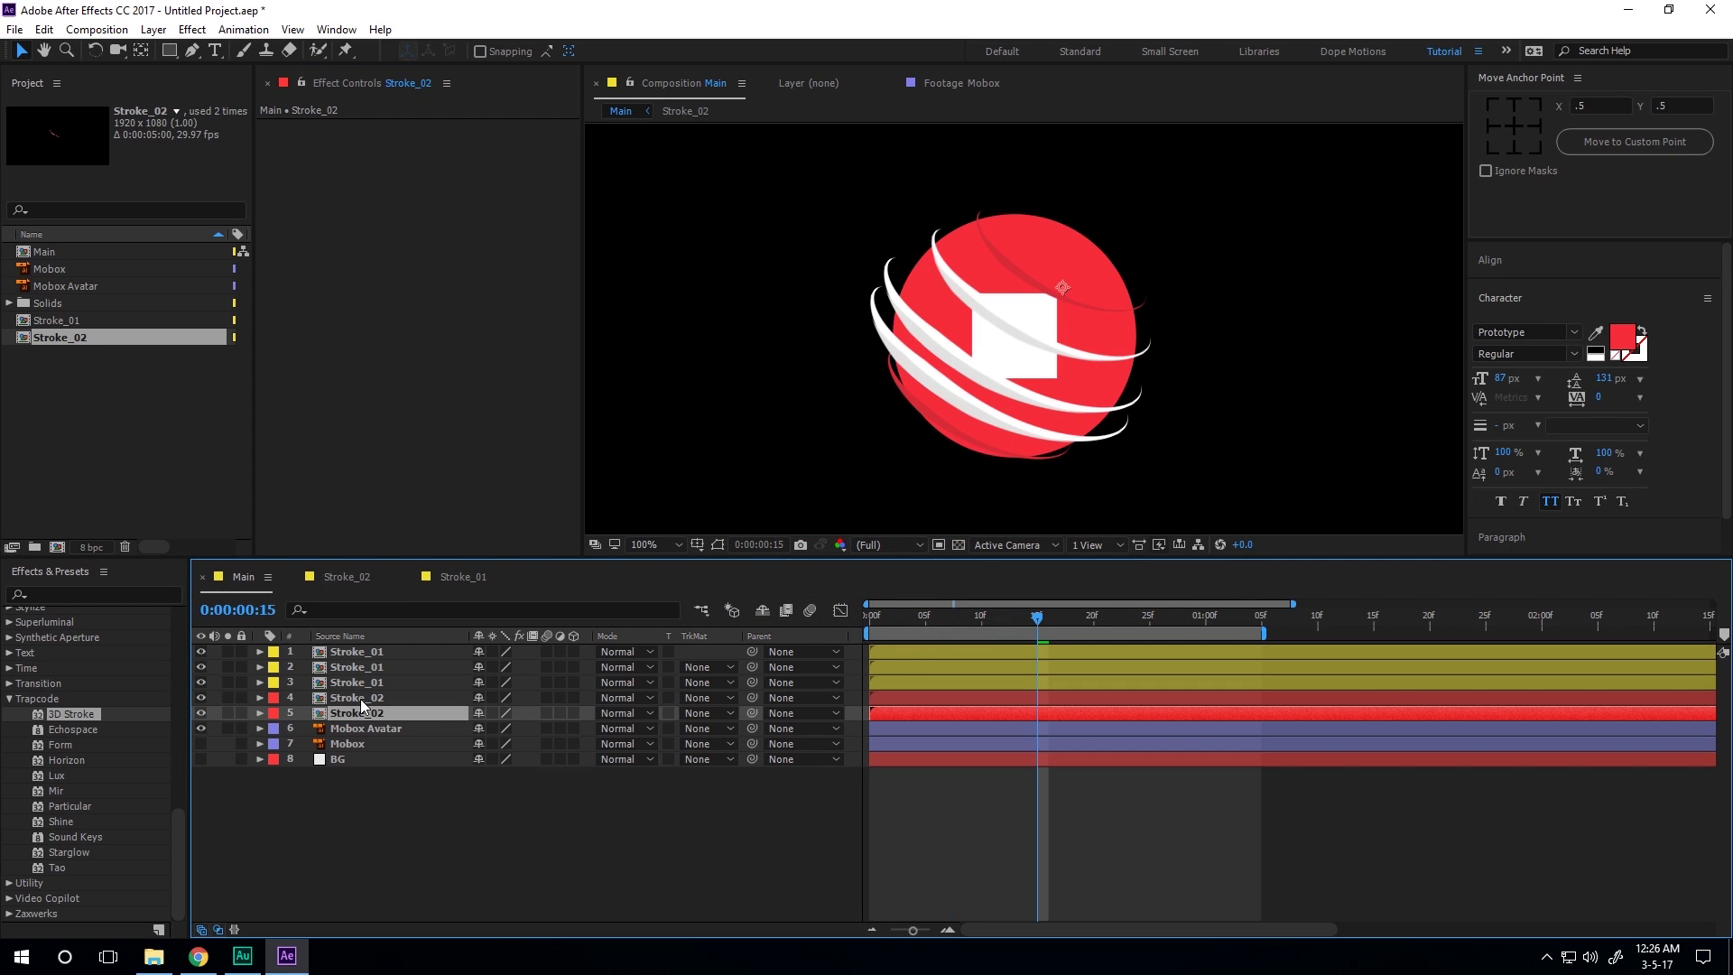
Pre-compose the five stroke layers into a new composition named Strokes, moving all attributes into it.
shift+click(355, 654)
right_click(350, 677)
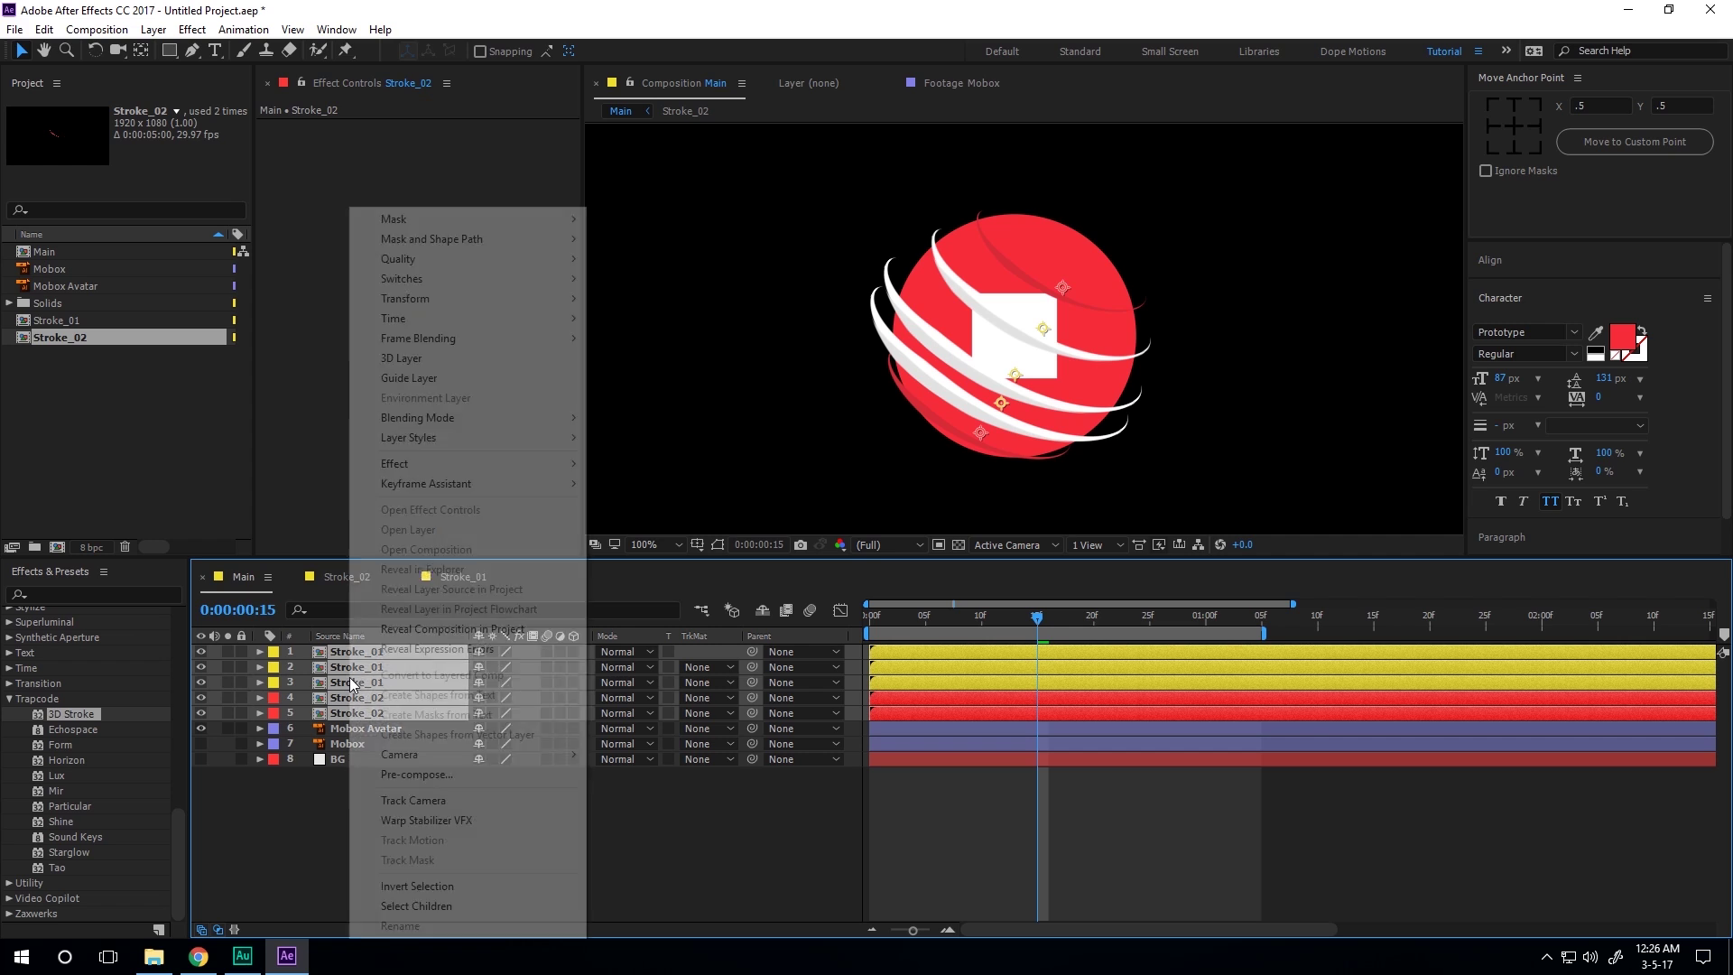
click(416, 776)
text(Strokes)
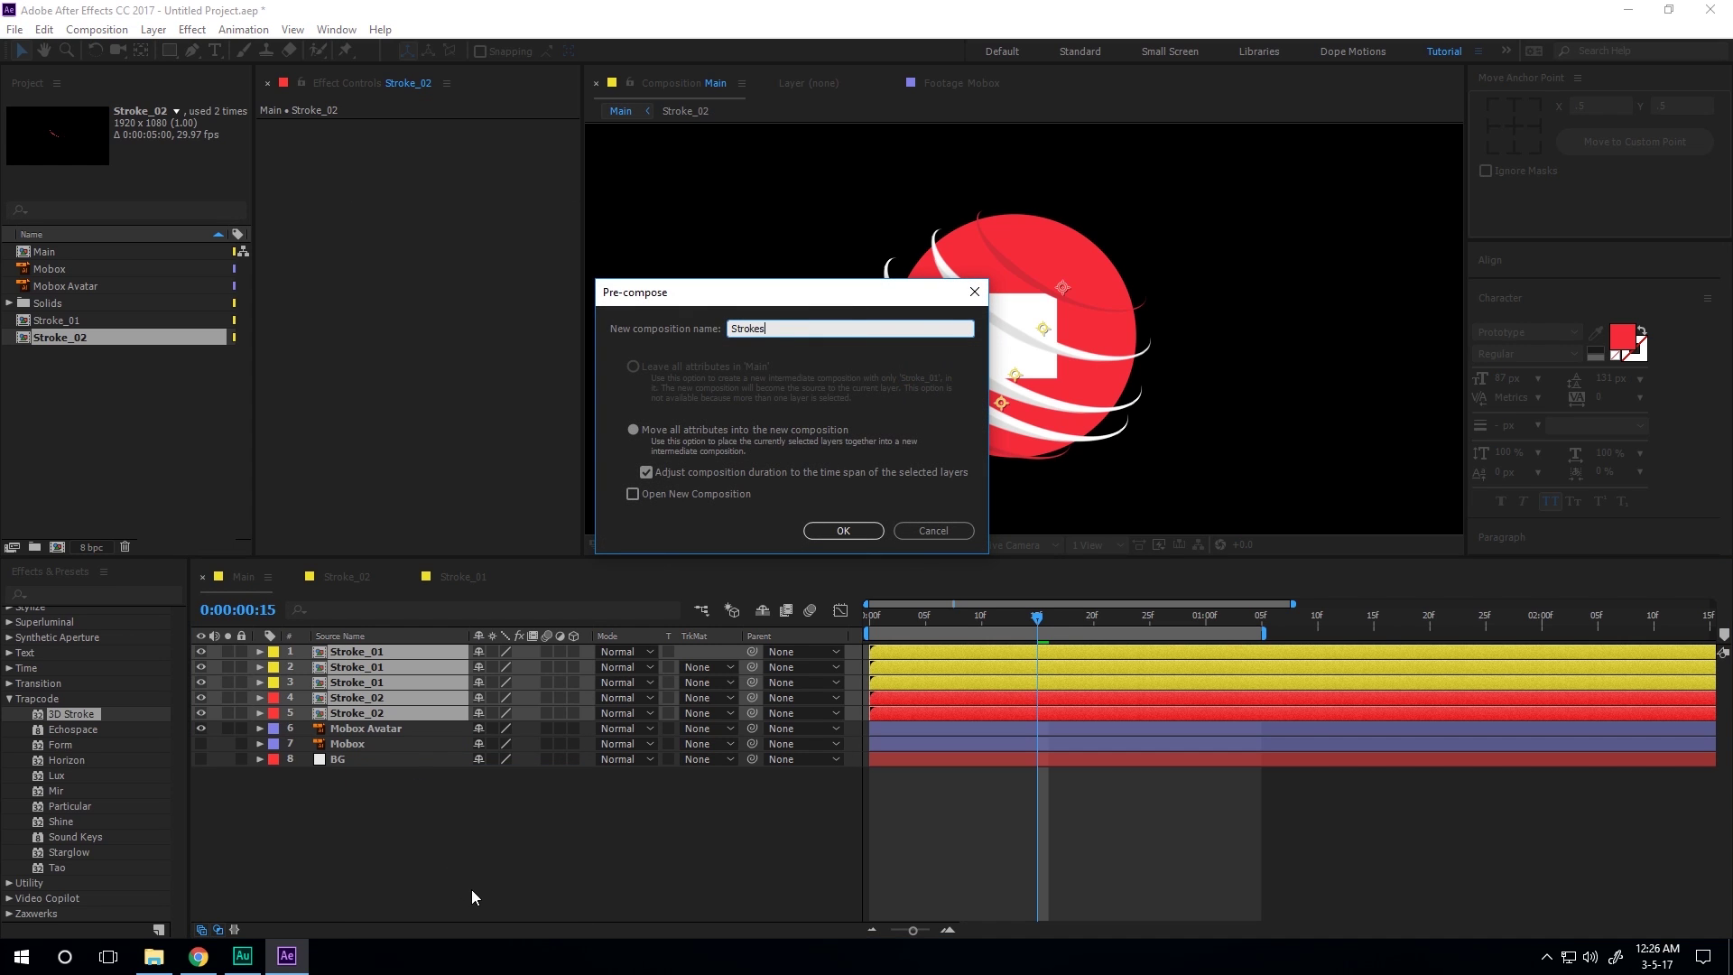
click(821, 538)
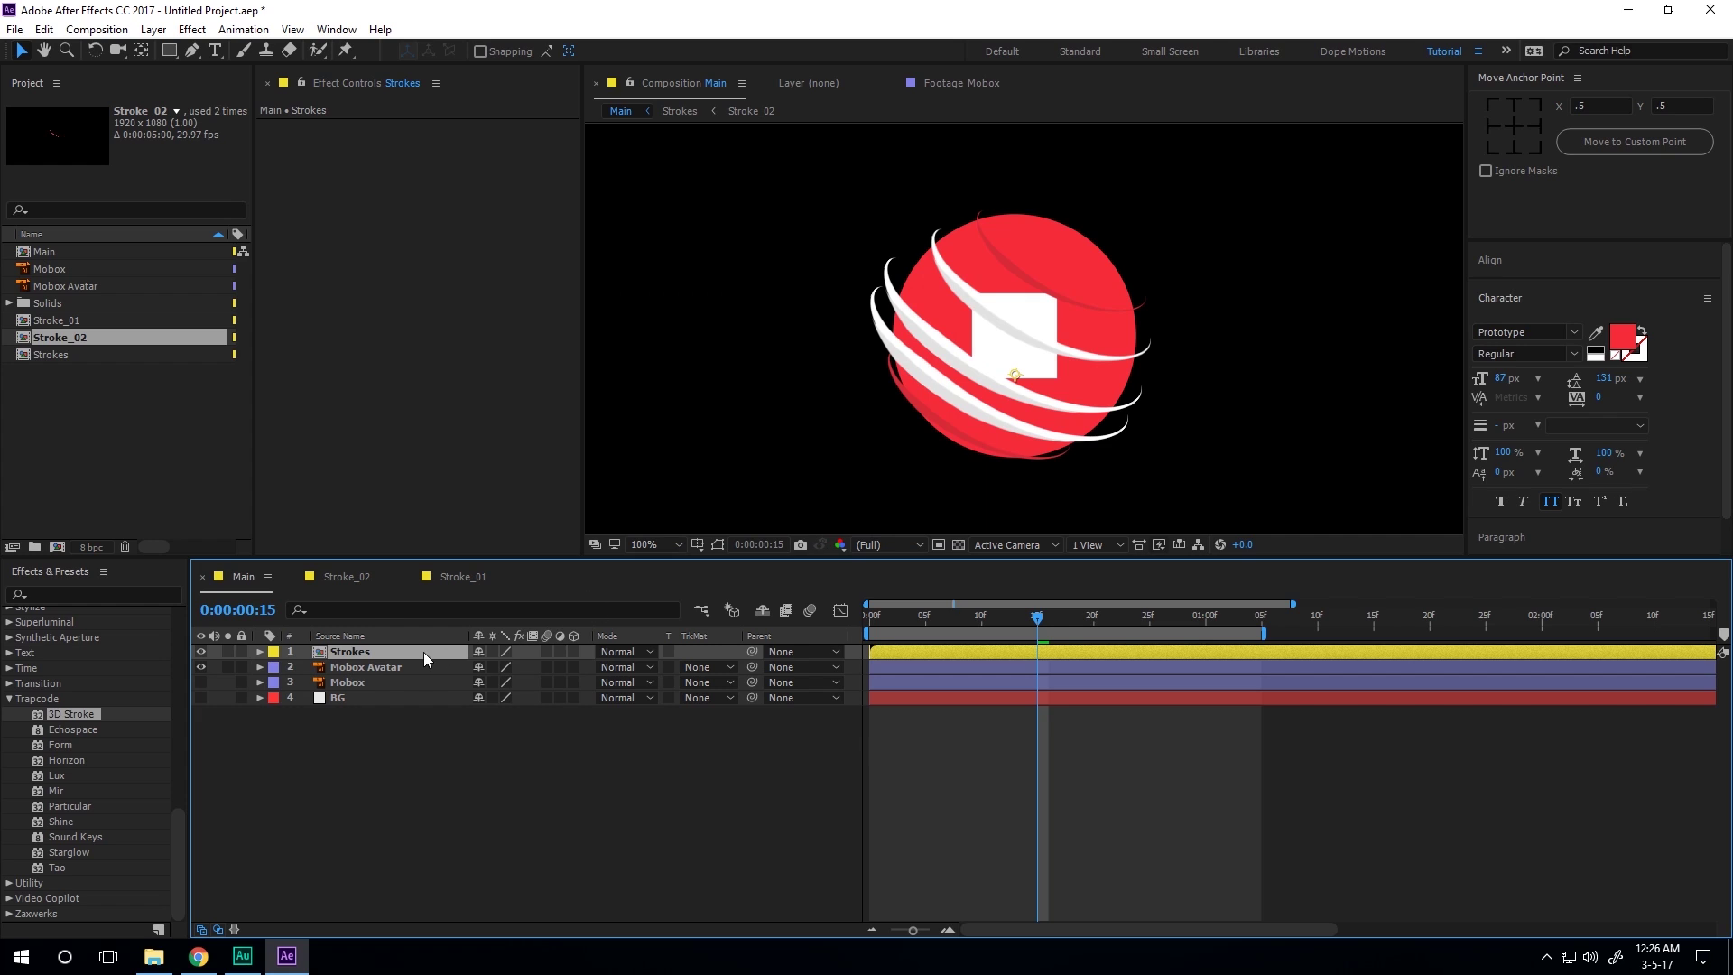
Apply a Drop Shadow effect to the Strokes layer and set its softness to 18.
key(ctrl+space)
click(341, 631)
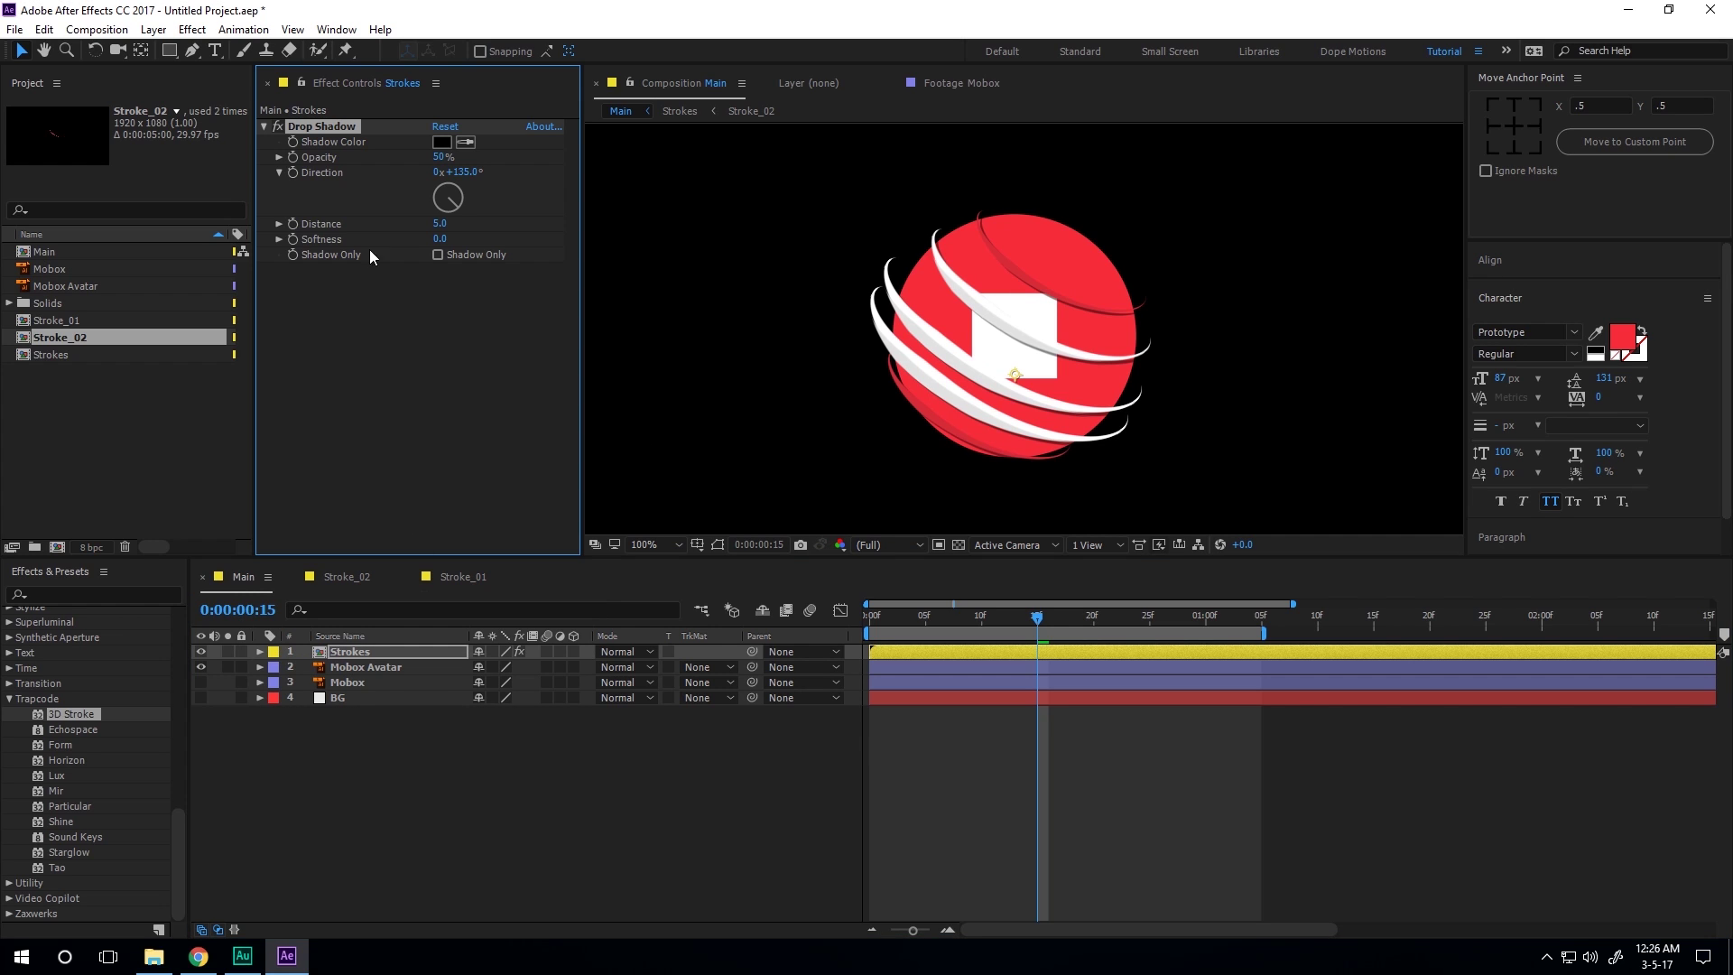
drag(440, 237, 459, 238)
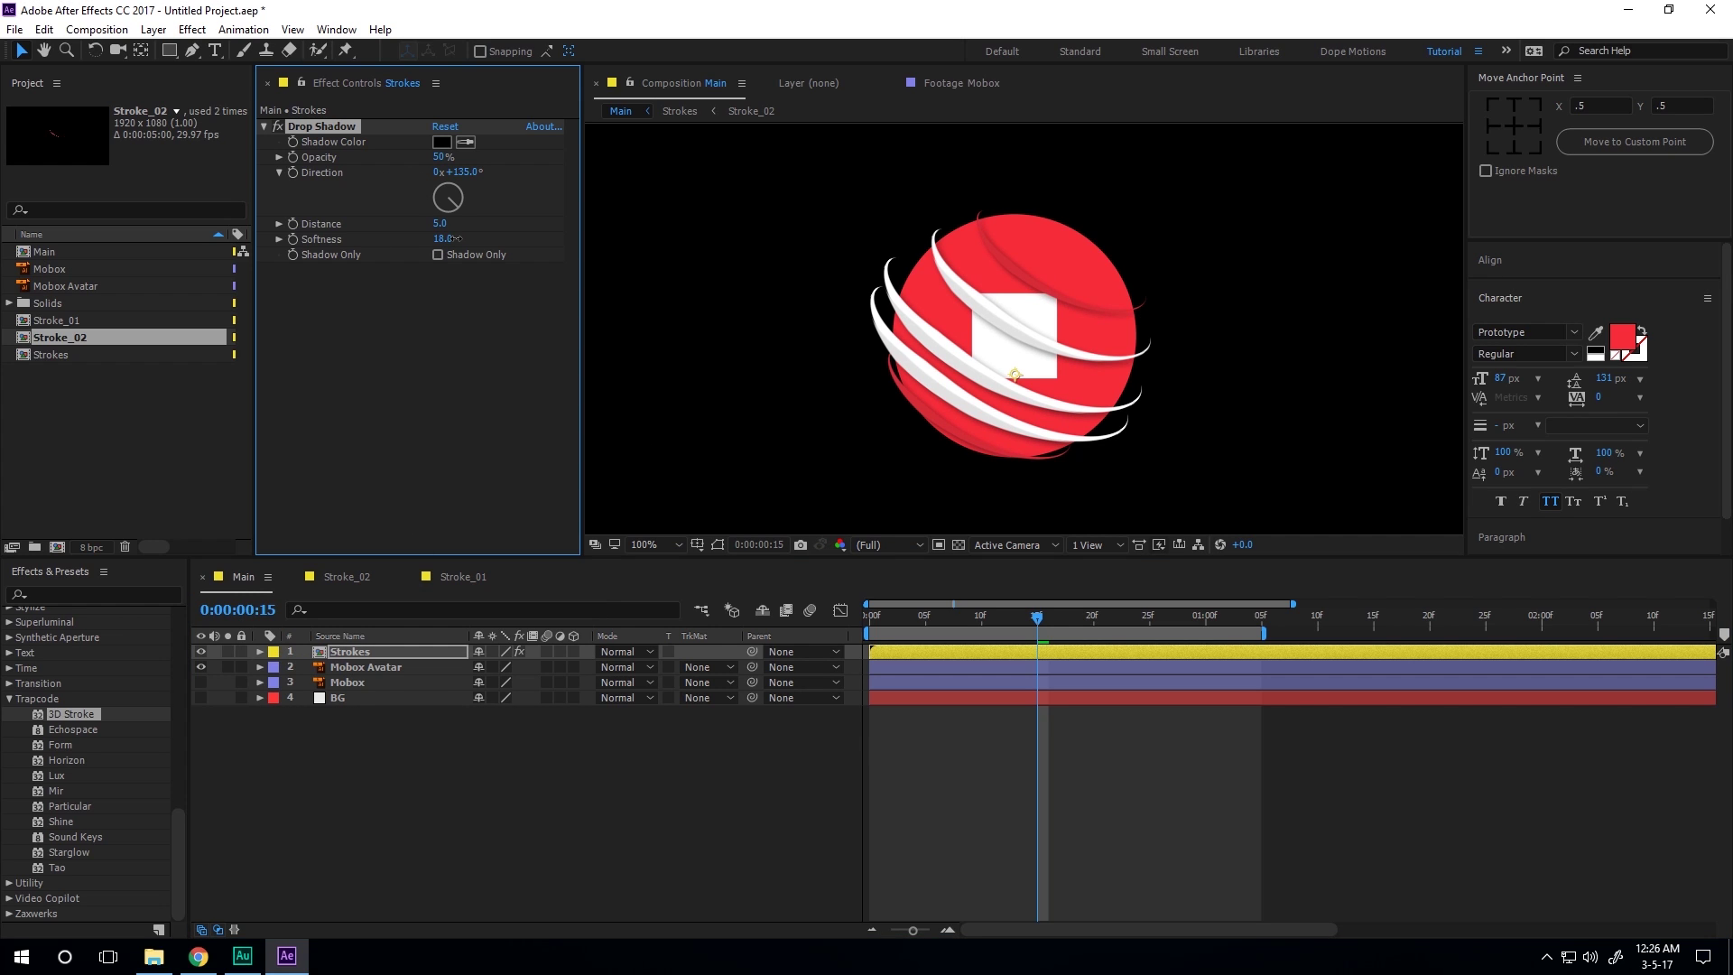
Stagger the layers inside the Strokes composition by delaying layers 1, 2 and 4 about 6 to 8 frames, and preview the timing.
double_click(388, 651)
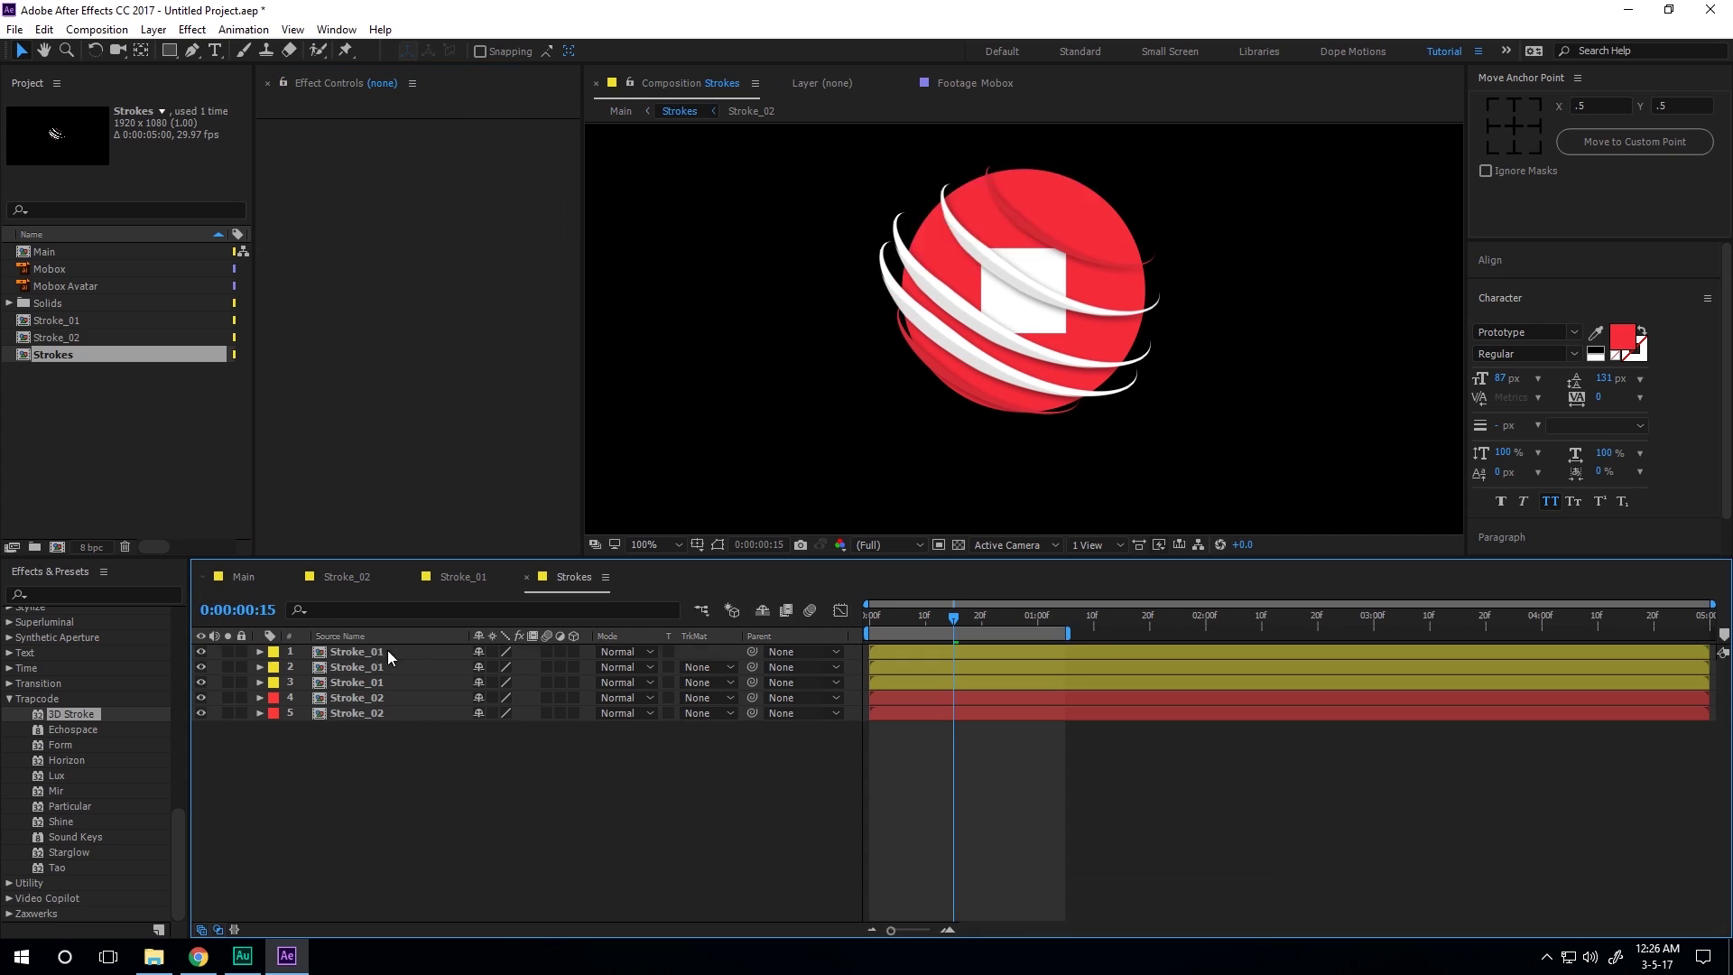
mouse_move(881, 668)
mouse_down()
mouse_move(955, 652)
mouse_move(959, 701)
mouse_move(924, 654)
mouse_move(908, 658)
mouse_move(941, 659)
mouse_move(865, 626)
mouse_up()
click(942, 668)
key(space)
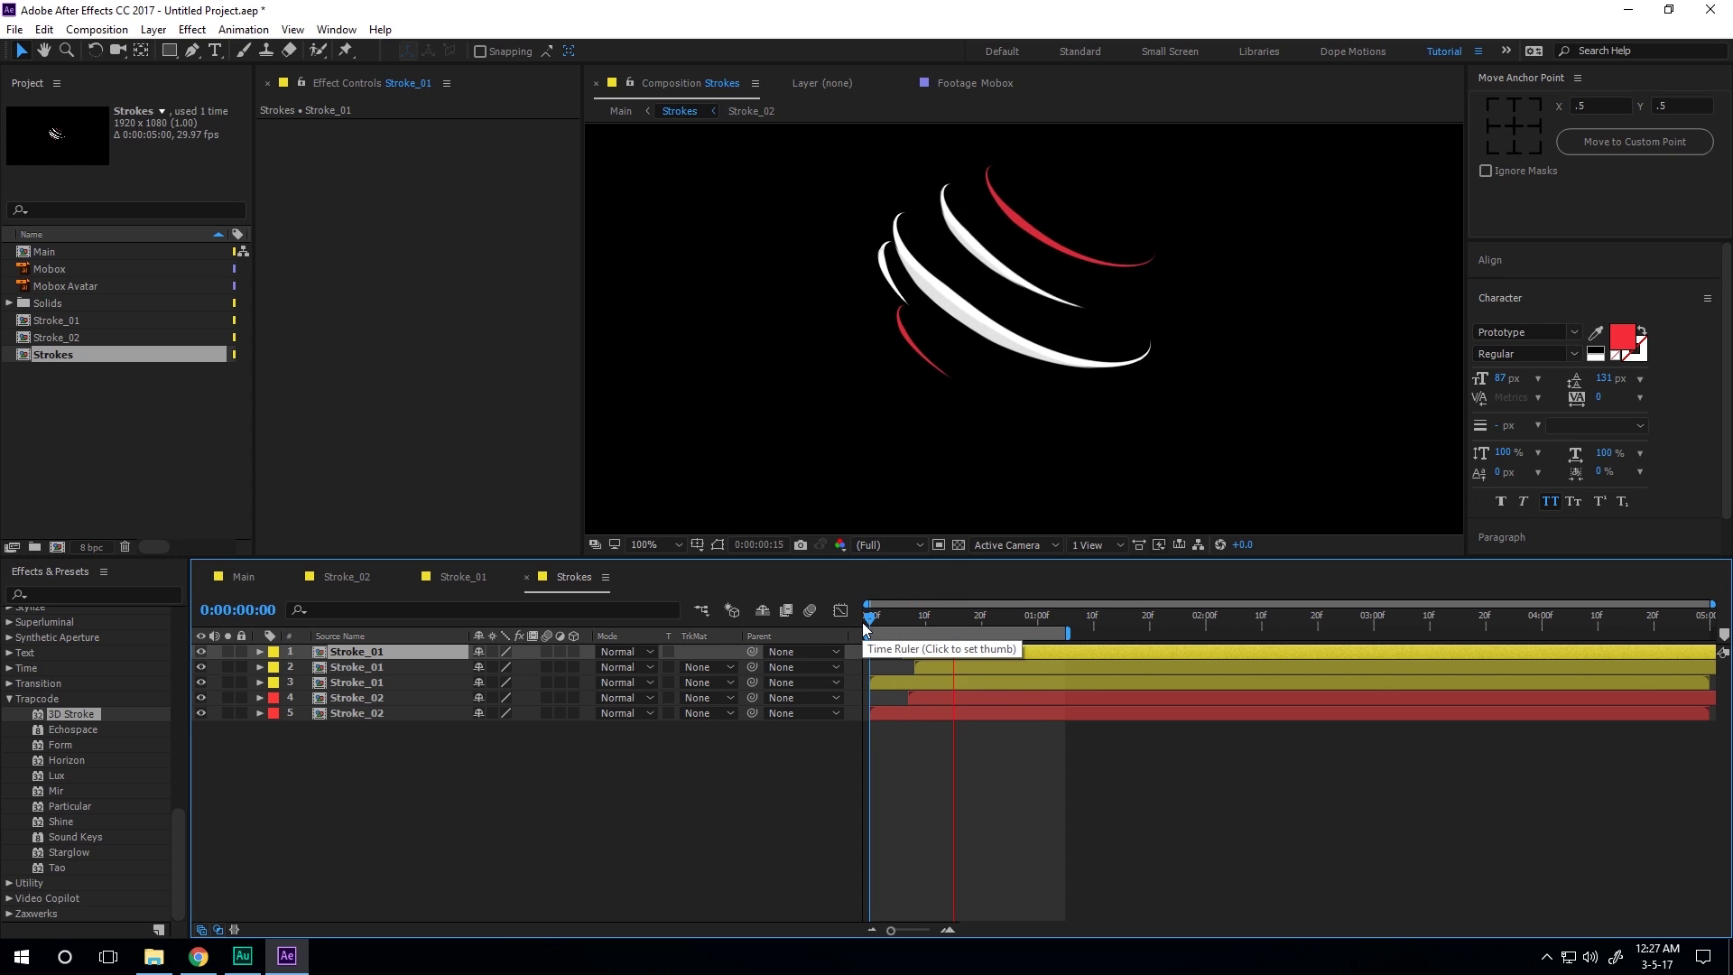
click(935, 616)
In Main, set the Strokes layer's Drop Shadow to 31% opacity, 220° direction and a distance of 12.
click(240, 577)
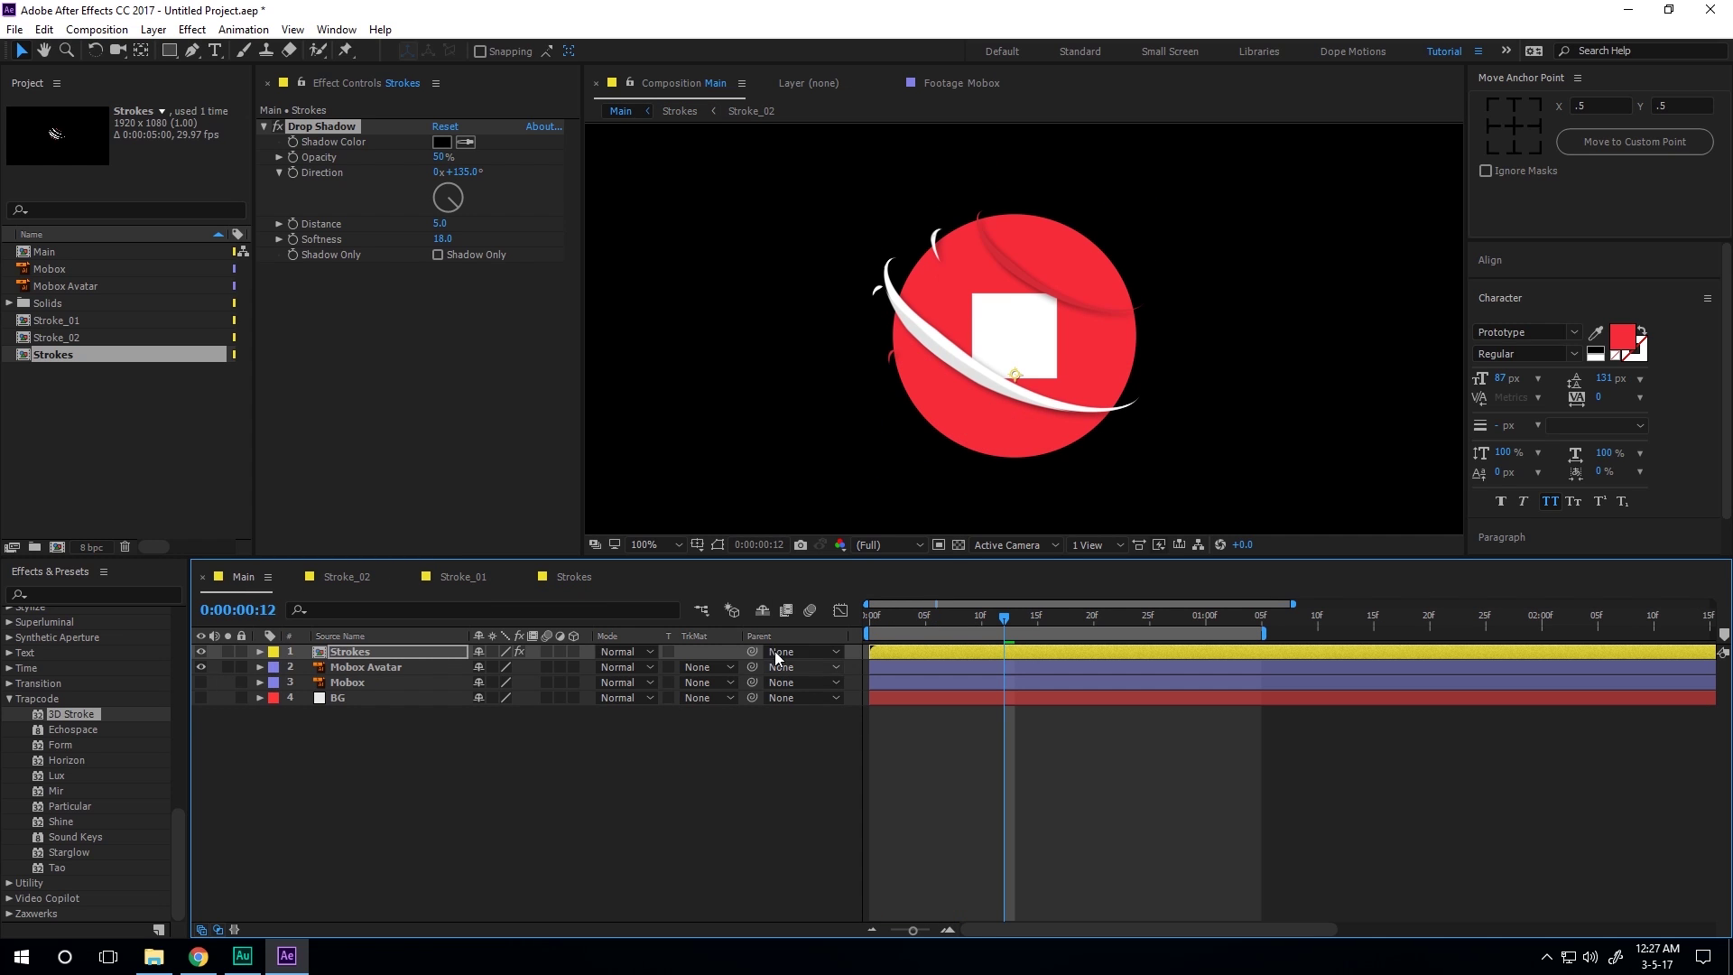
drag(908, 610, 1092, 629)
drag(446, 157, 405, 159)
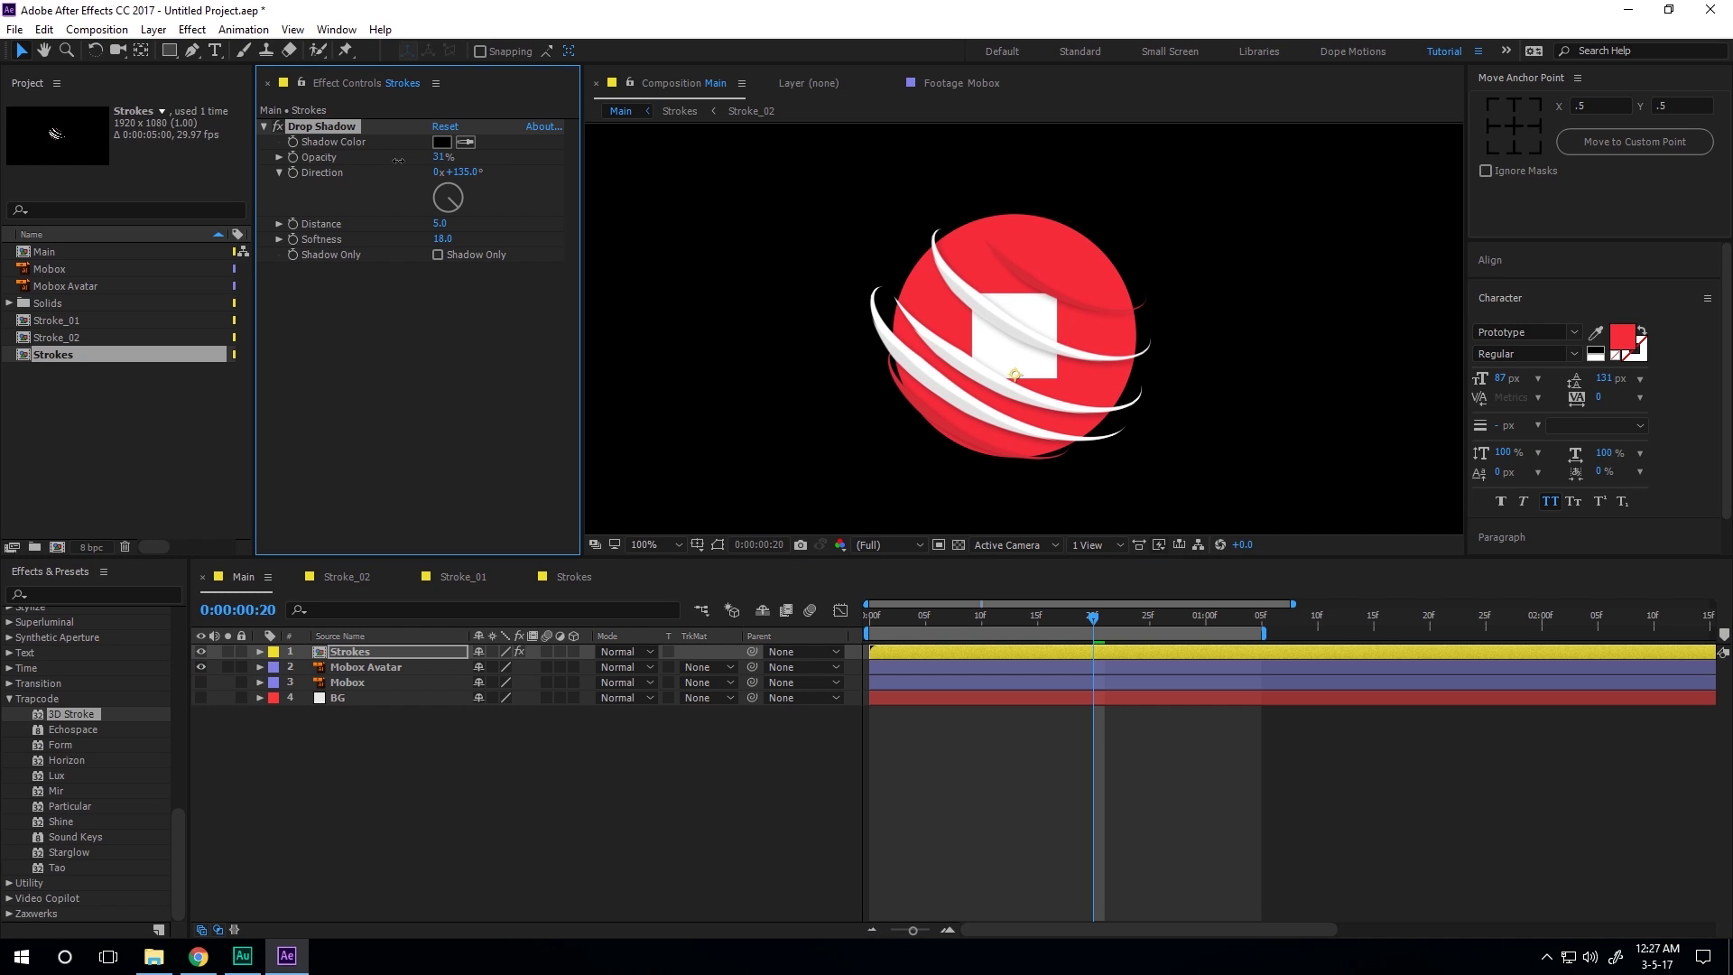
mouse_move(445, 223)
mouse_down()
mouse_move(479, 171)
mouse_move(558, 177)
mouse_up()
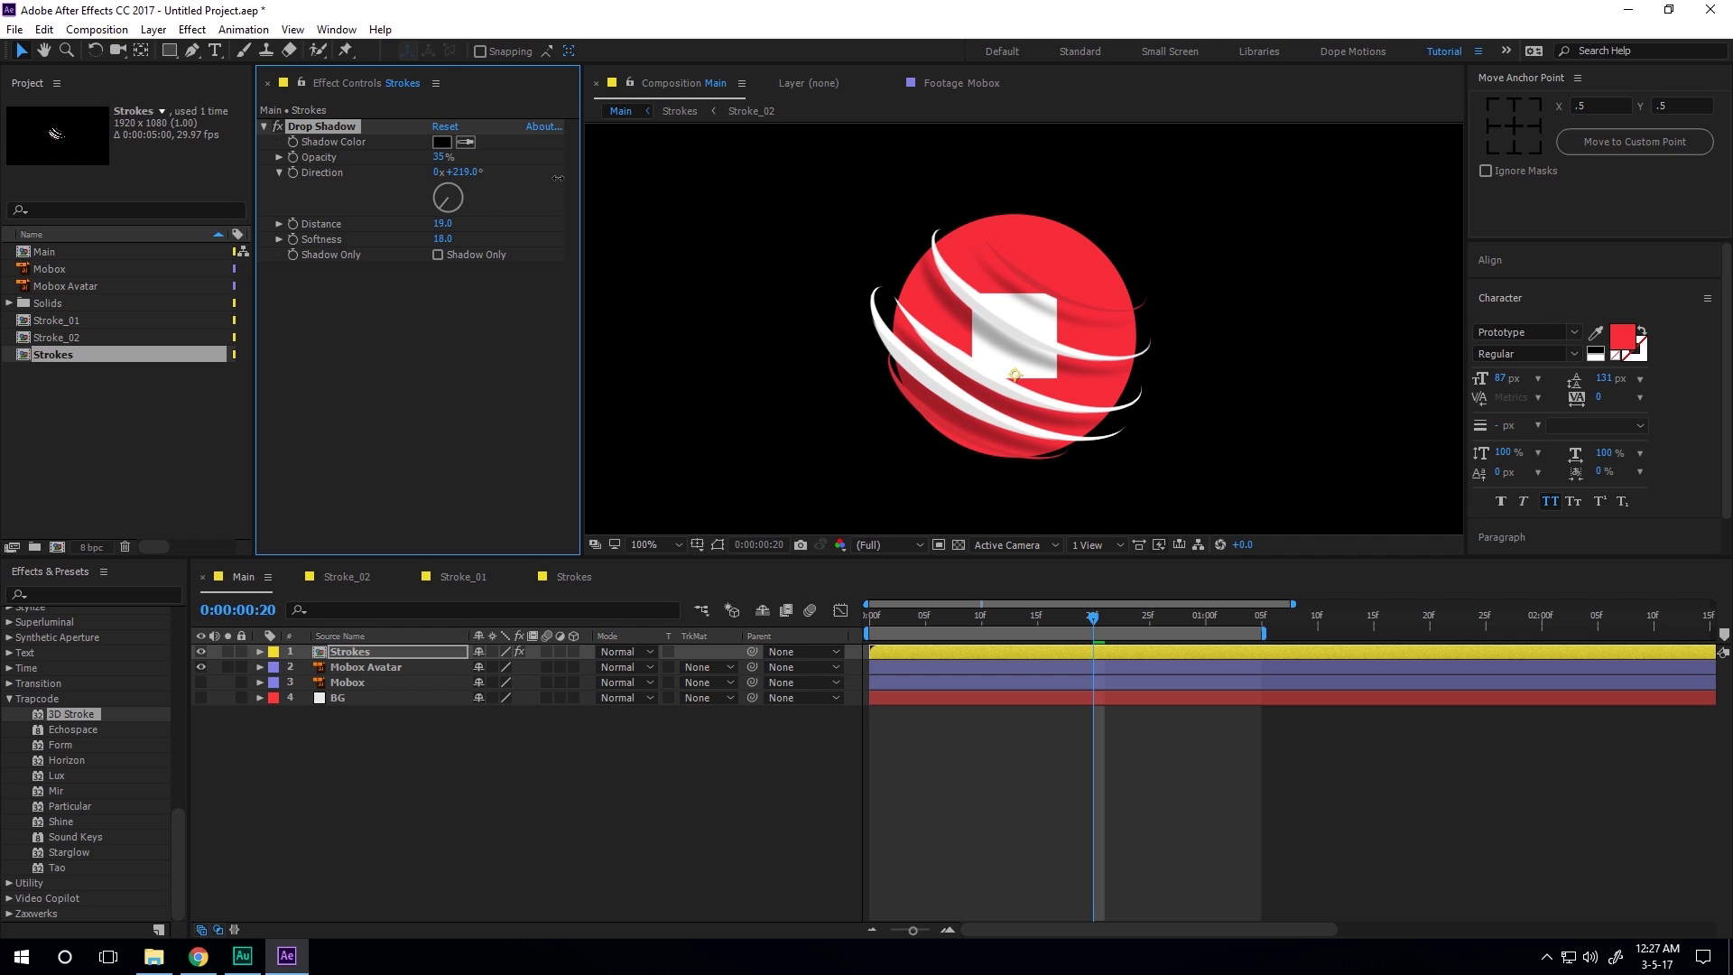
drag(441, 157, 429, 161)
drag(442, 223, 429, 223)
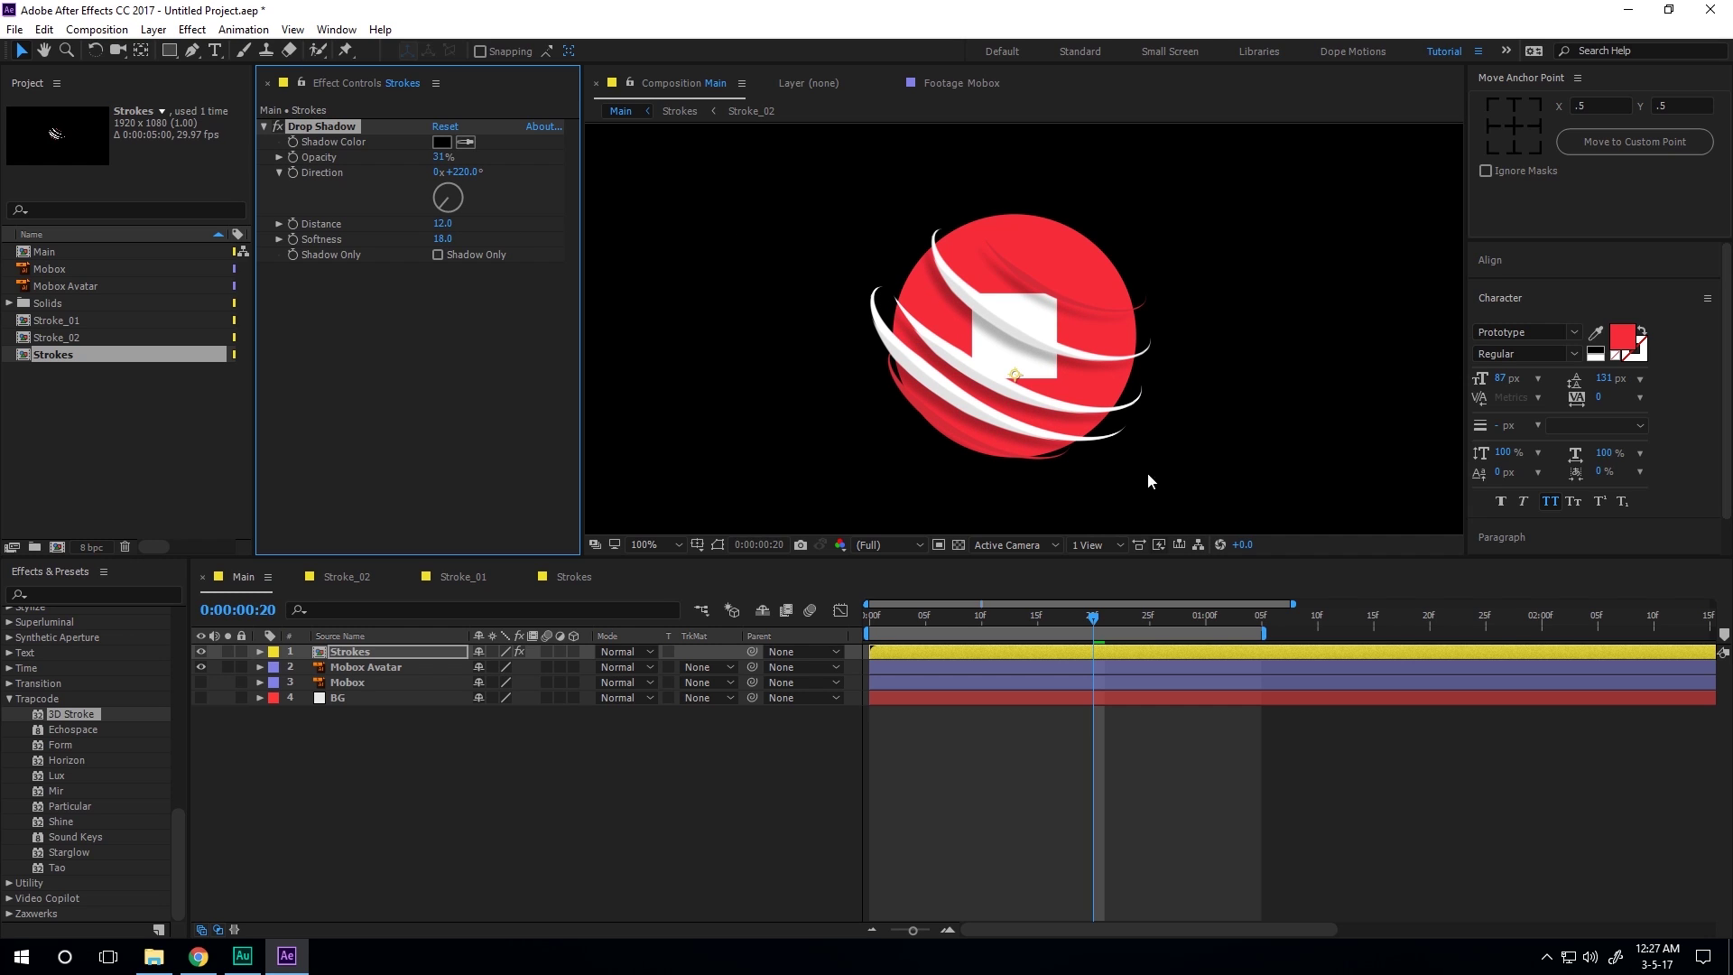
Show the Mobox and BG layers, preview the animation from the start and inspect the strokes at frame 21.
drag(204, 684, 201, 697)
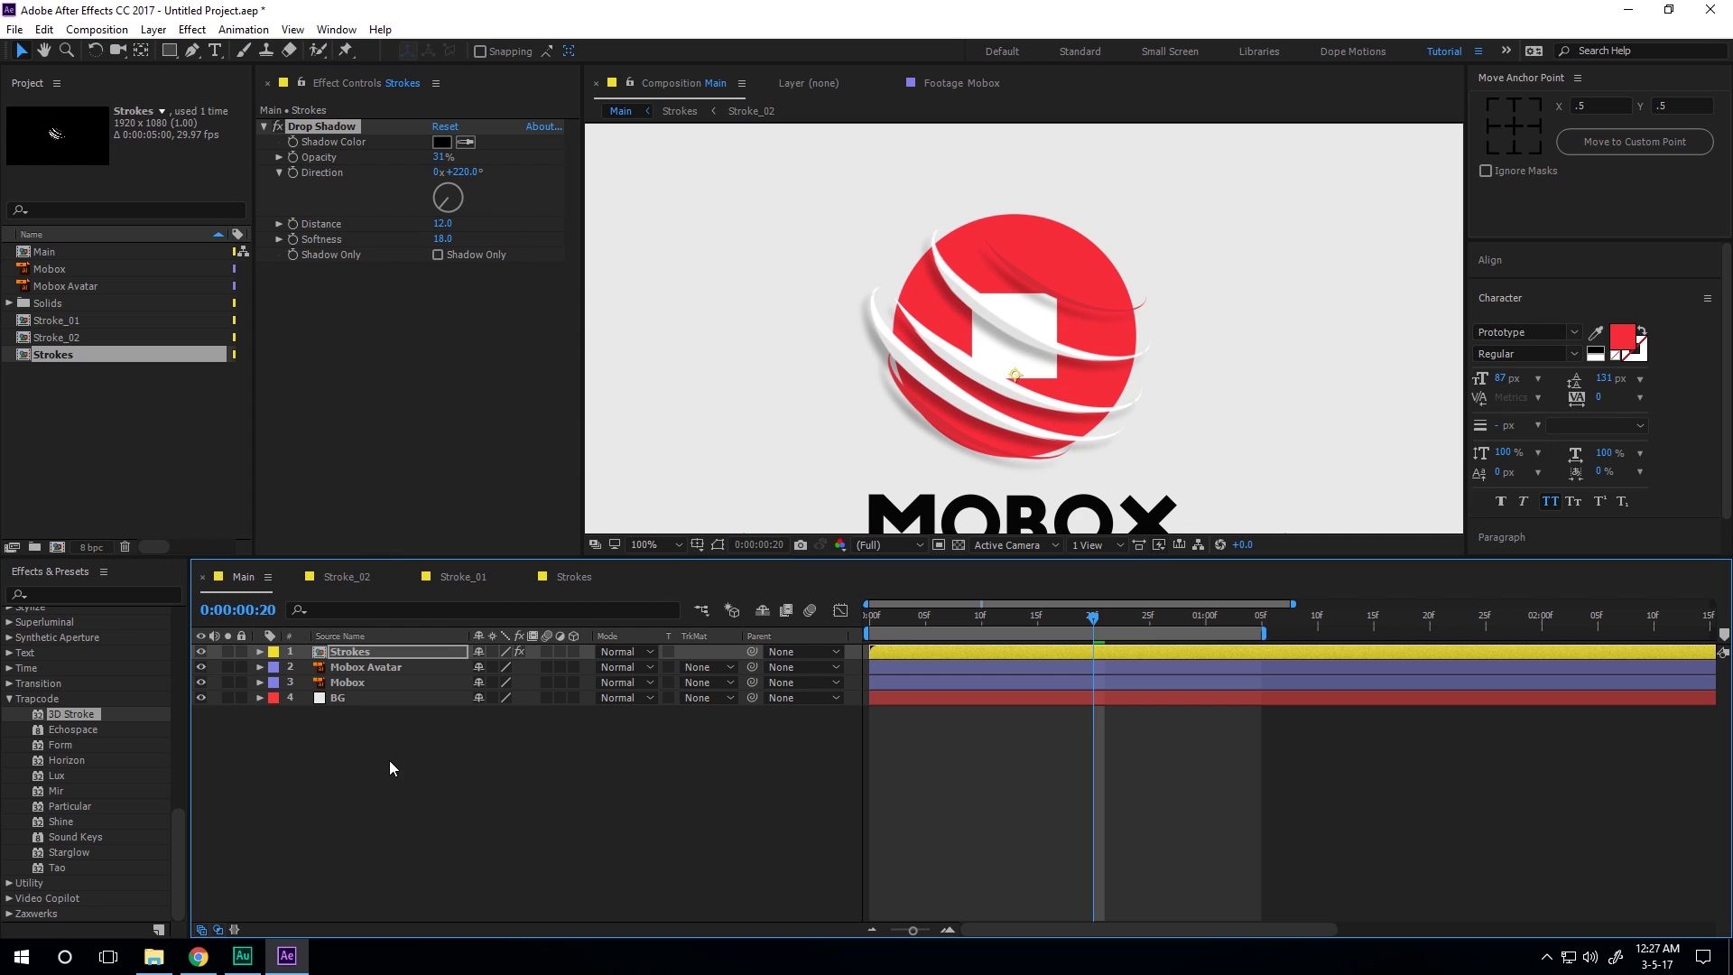
scroll(961, 328, down, 2)
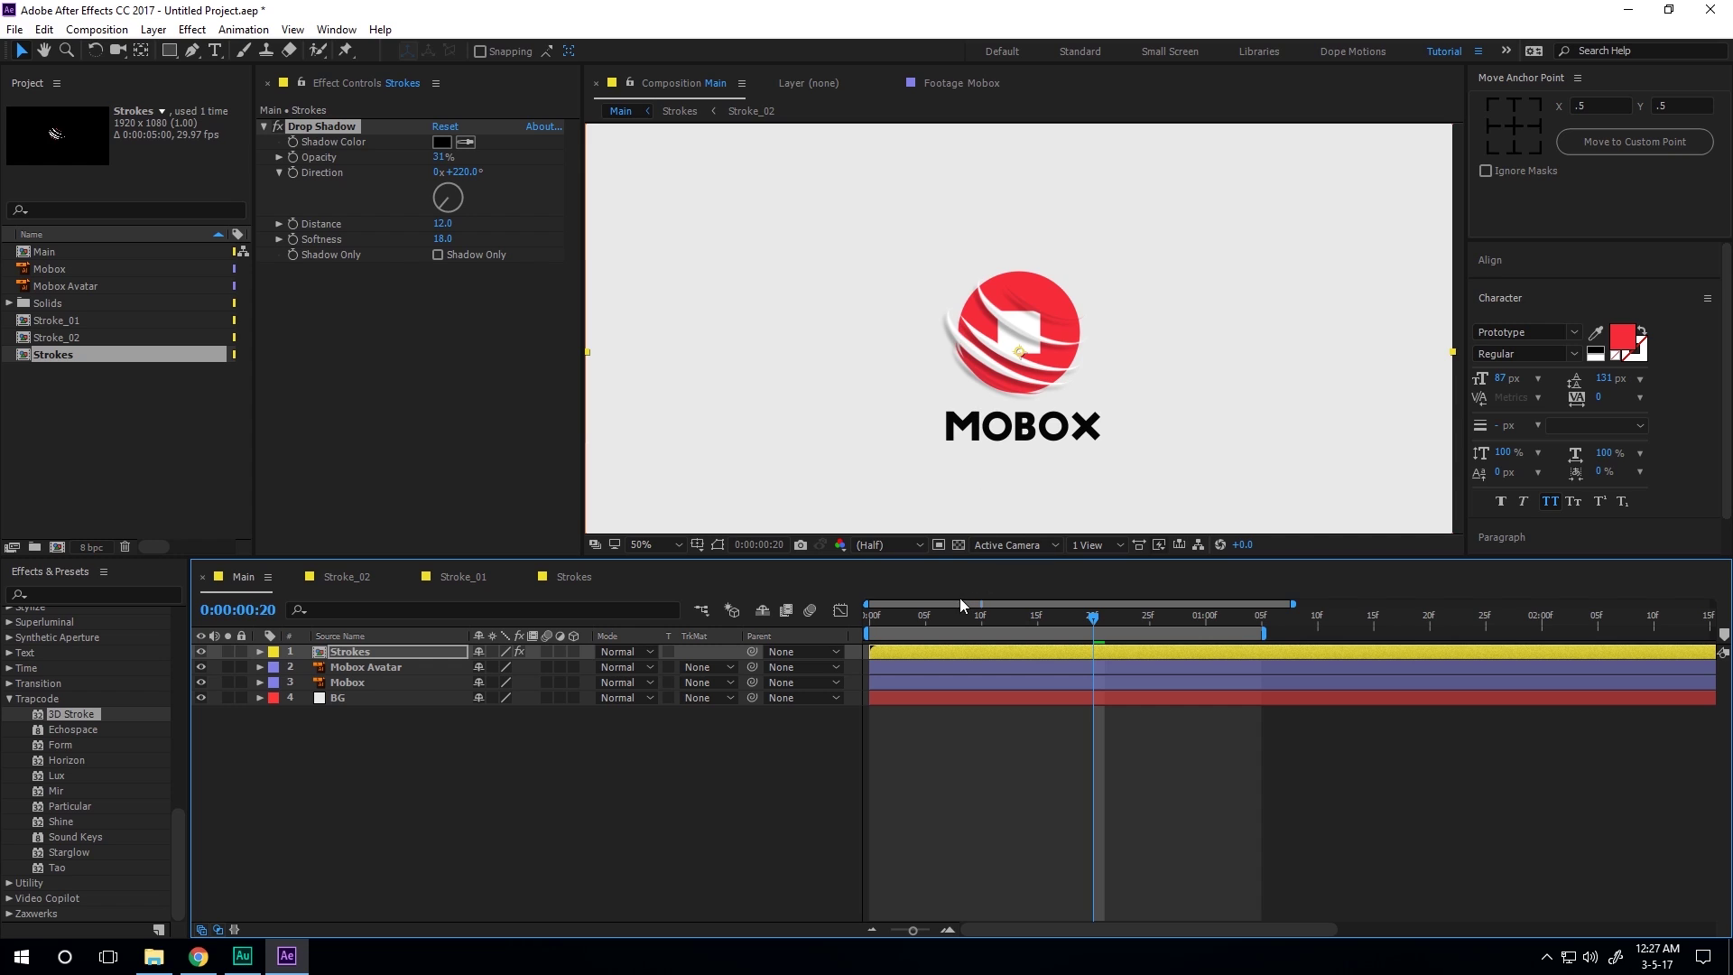
click(922, 618)
drag(913, 621, 868, 623)
key(space)
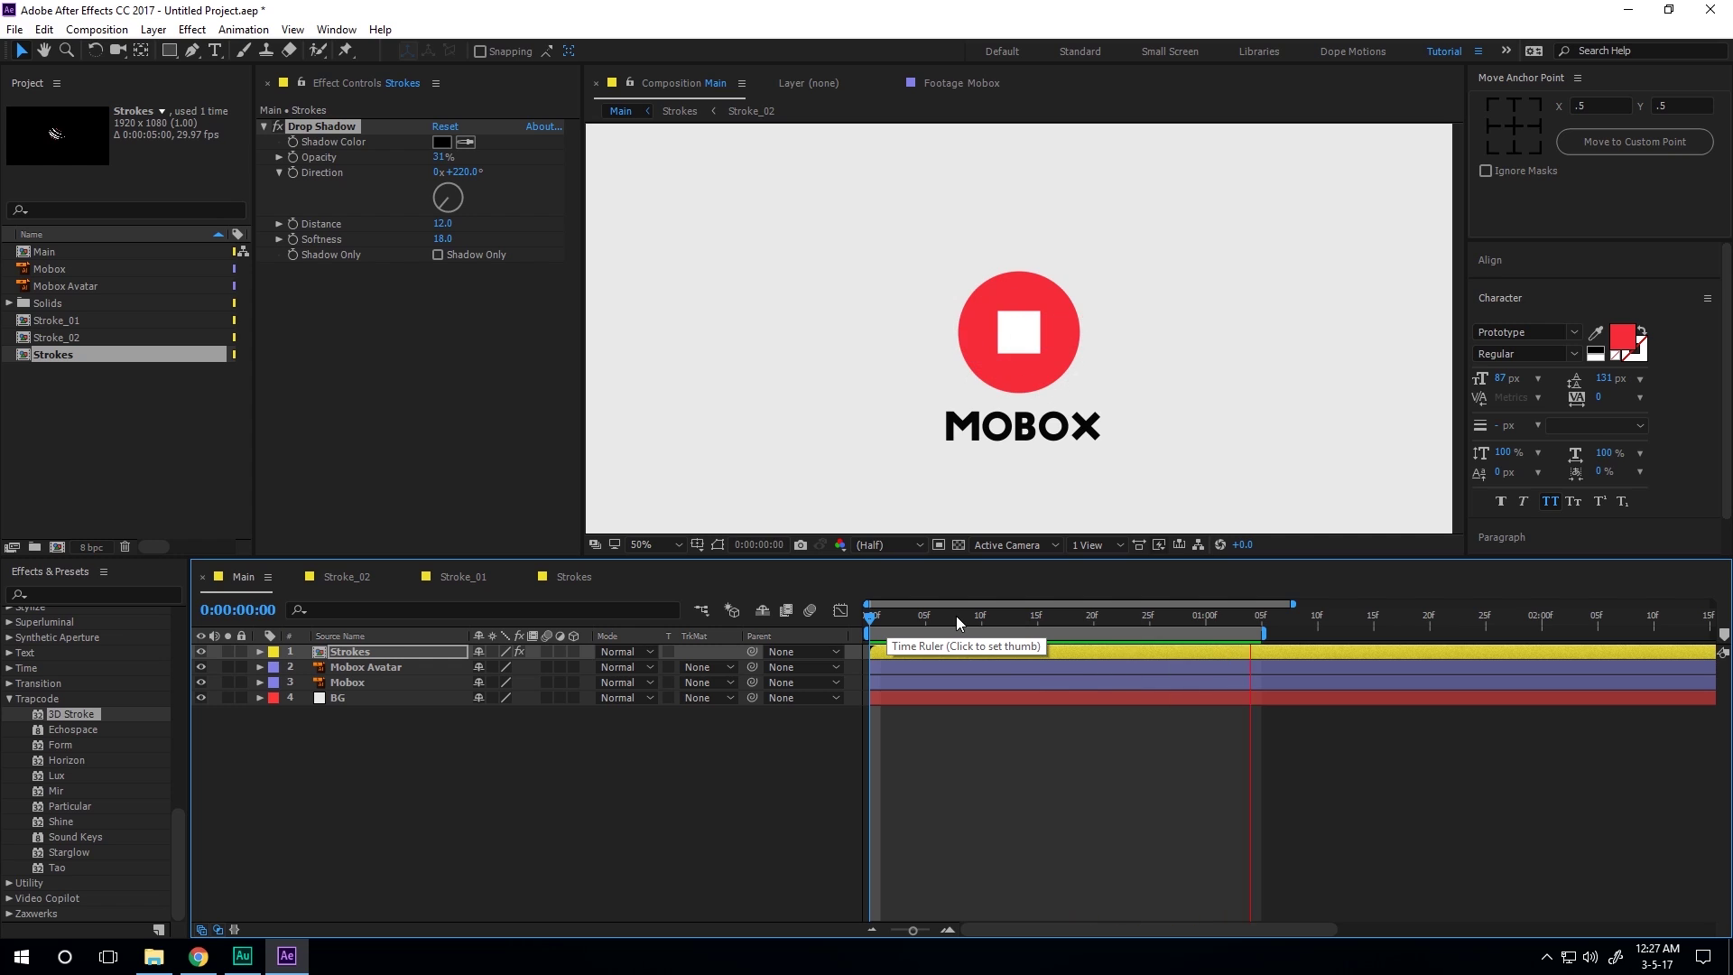
drag(956, 616, 1101, 613)
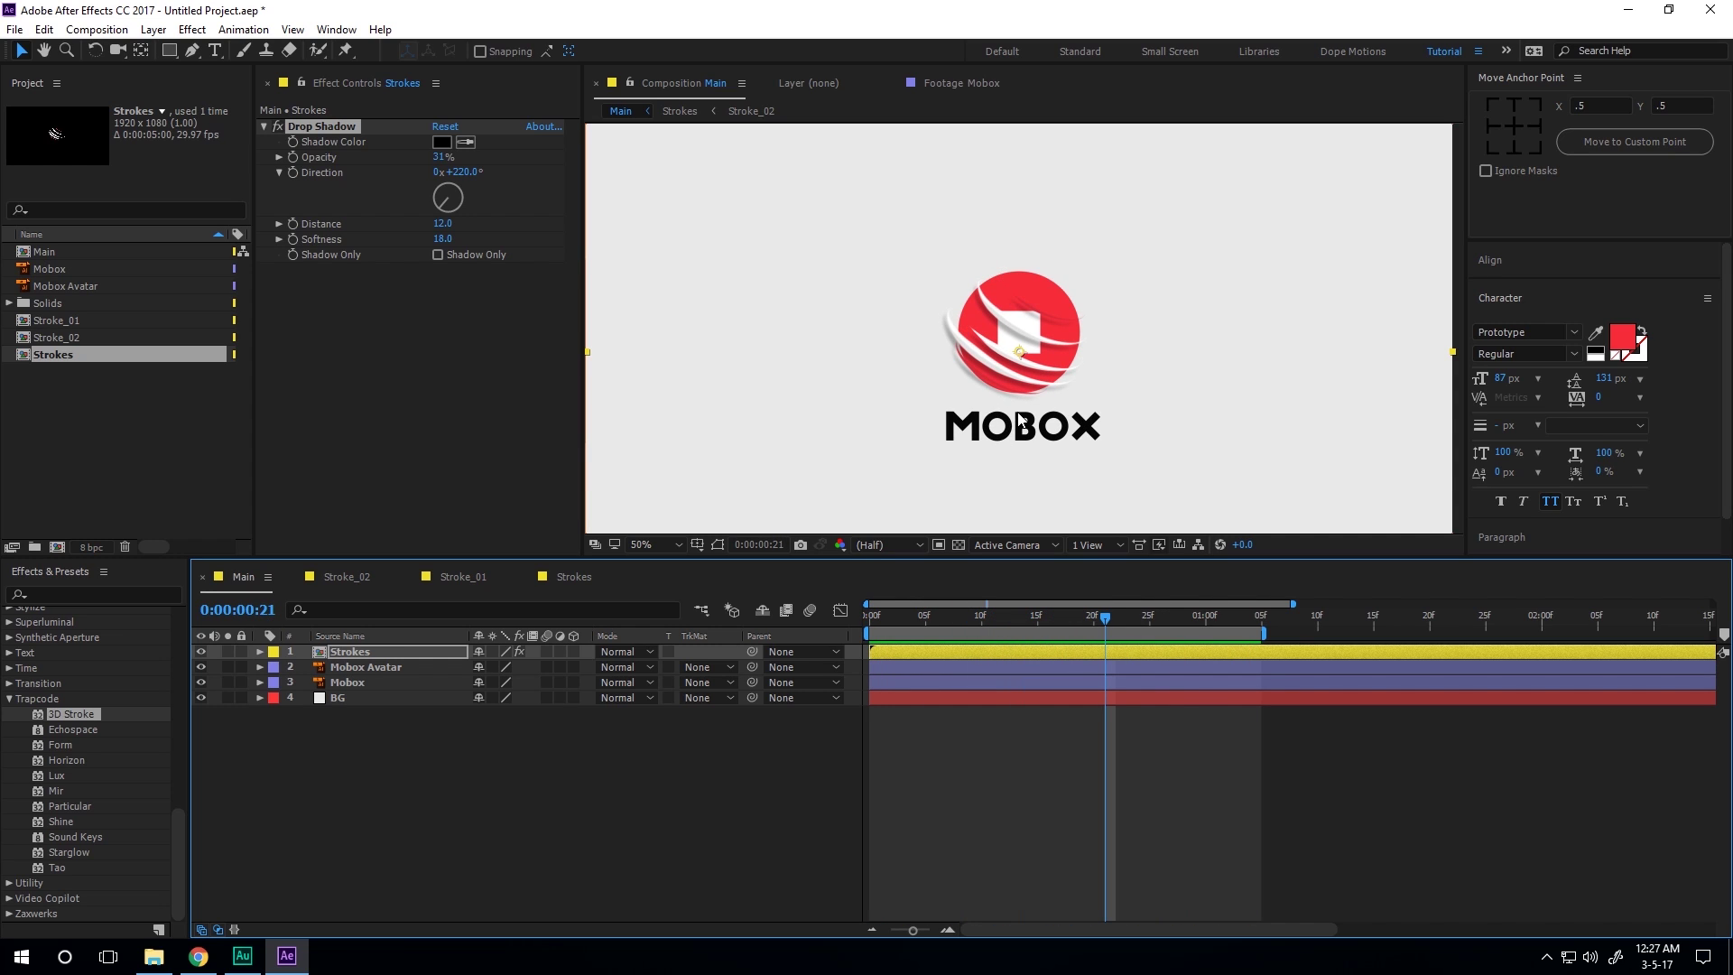
scroll(962, 386, up, 2)
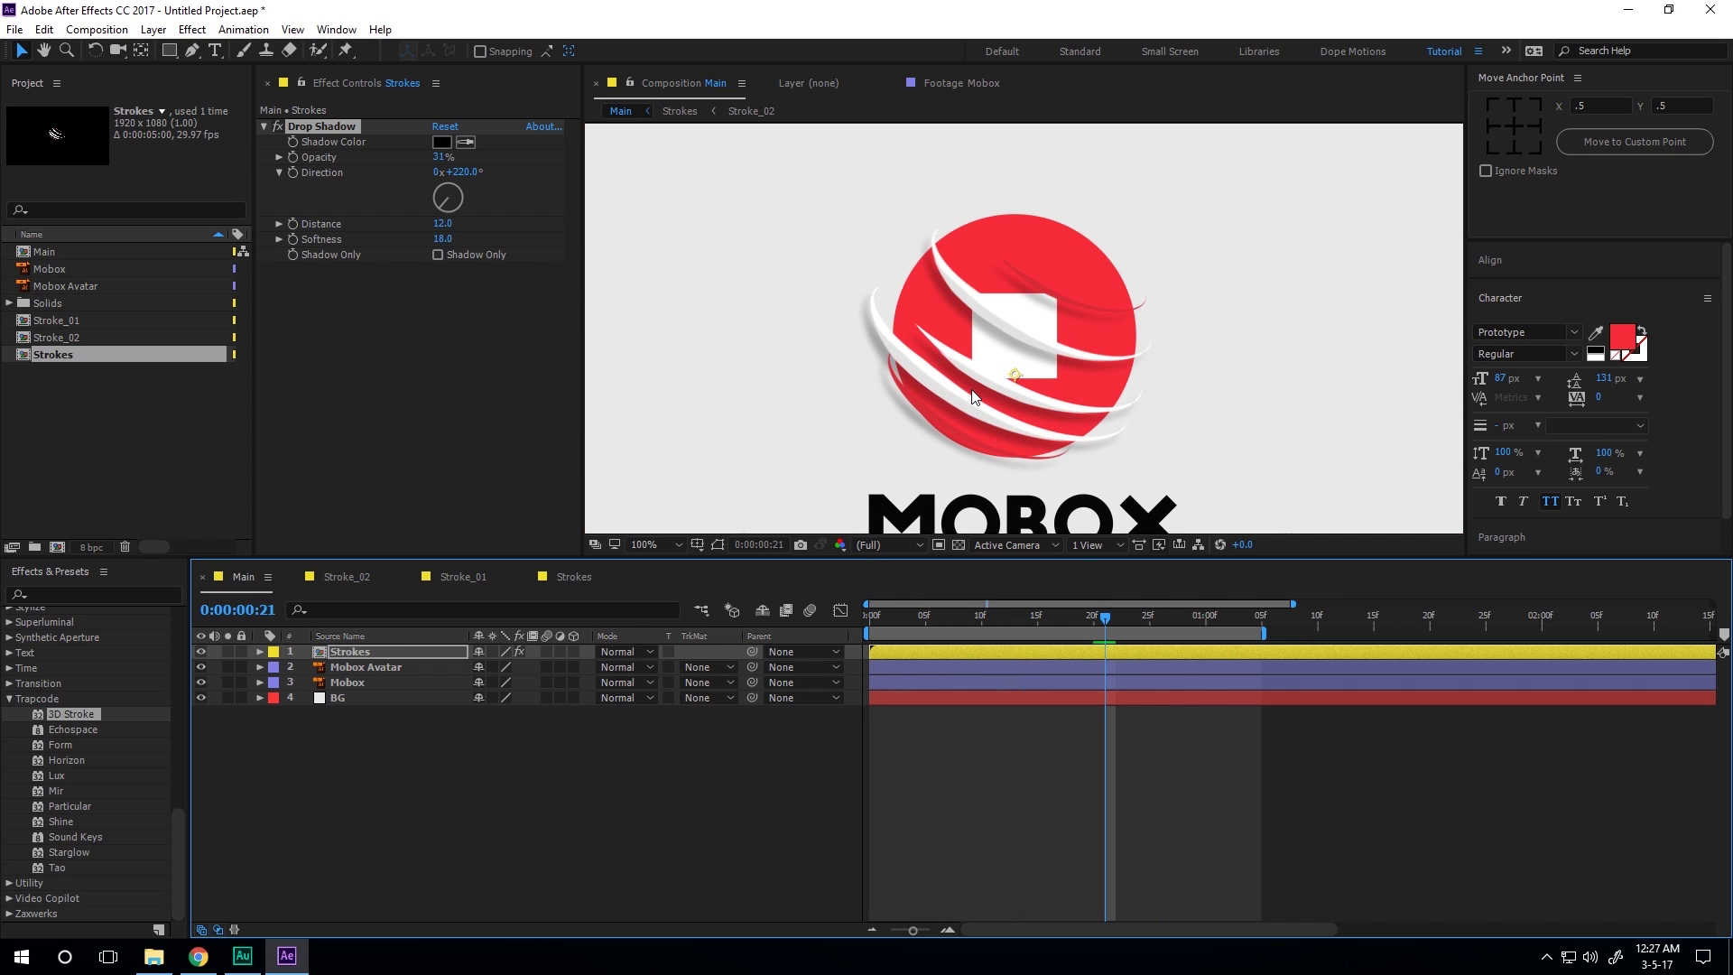
Copy the third Stroke_01 layer and the first Stroke_02 layer from the Strokes composition into Main.
click(359, 654)
double_click(357, 656)
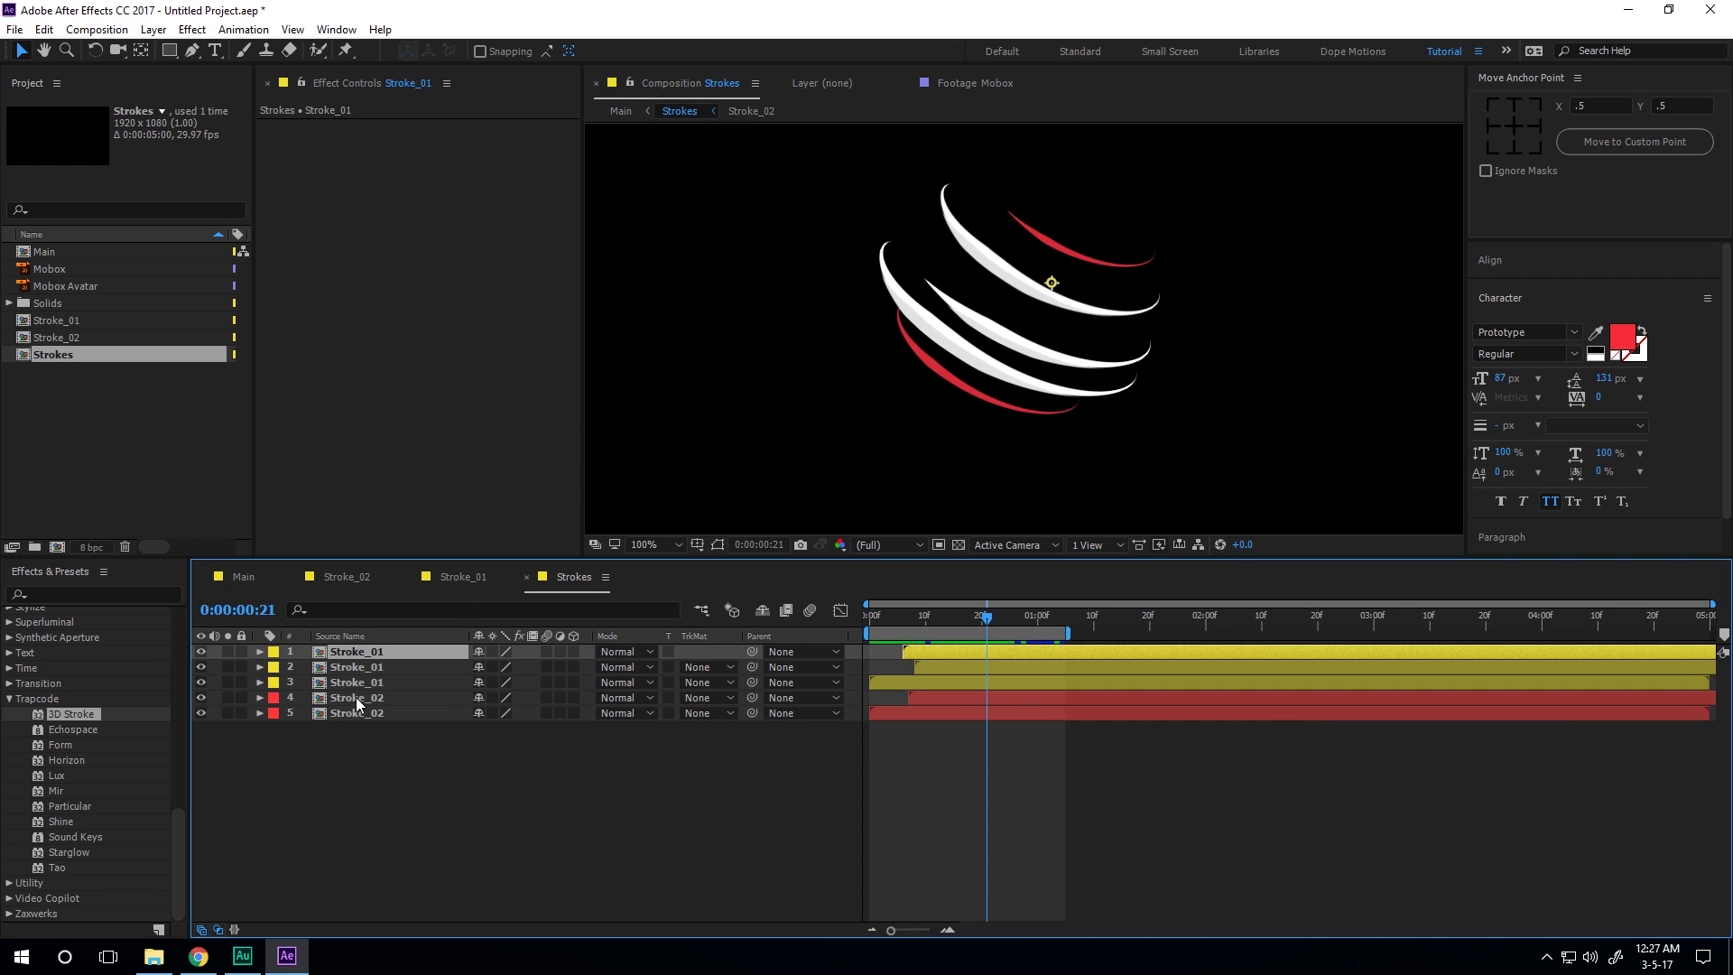
click(356, 697)
shift+click(361, 682)
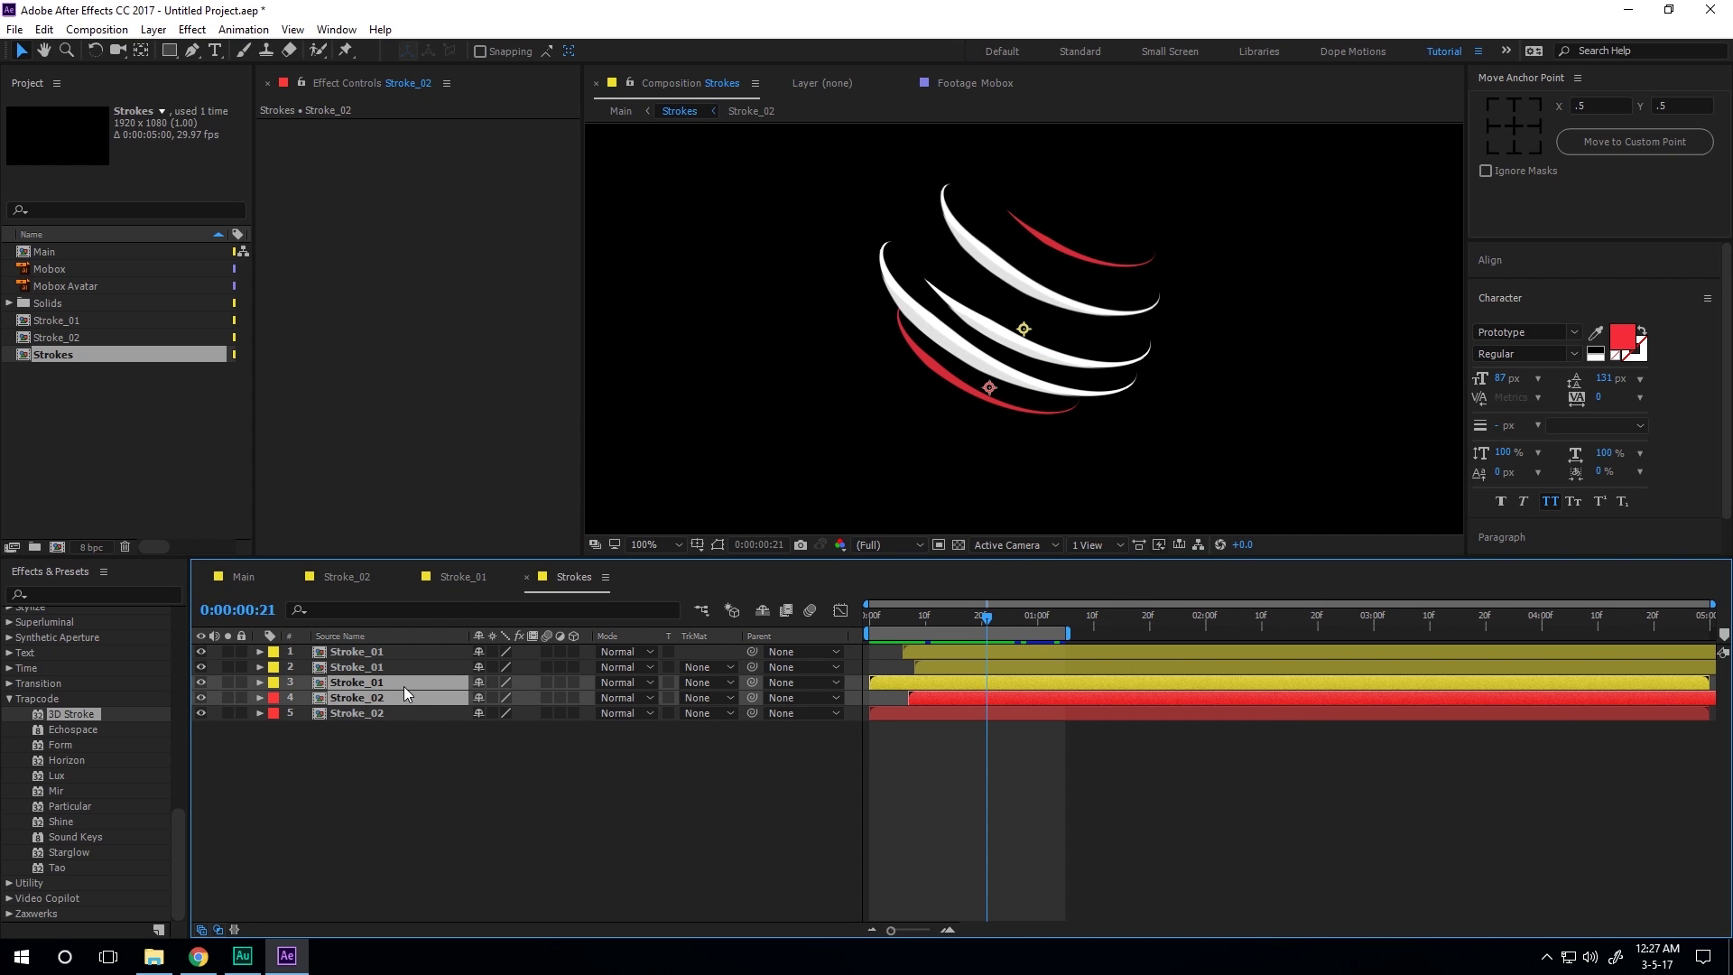
click(267, 563)
click(283, 742)
key(ctrl+v)
Move the two copied stroke layers to the left of the MOBOX wordmark and set both rotations to -26°.
drag(1011, 312, 818, 410)
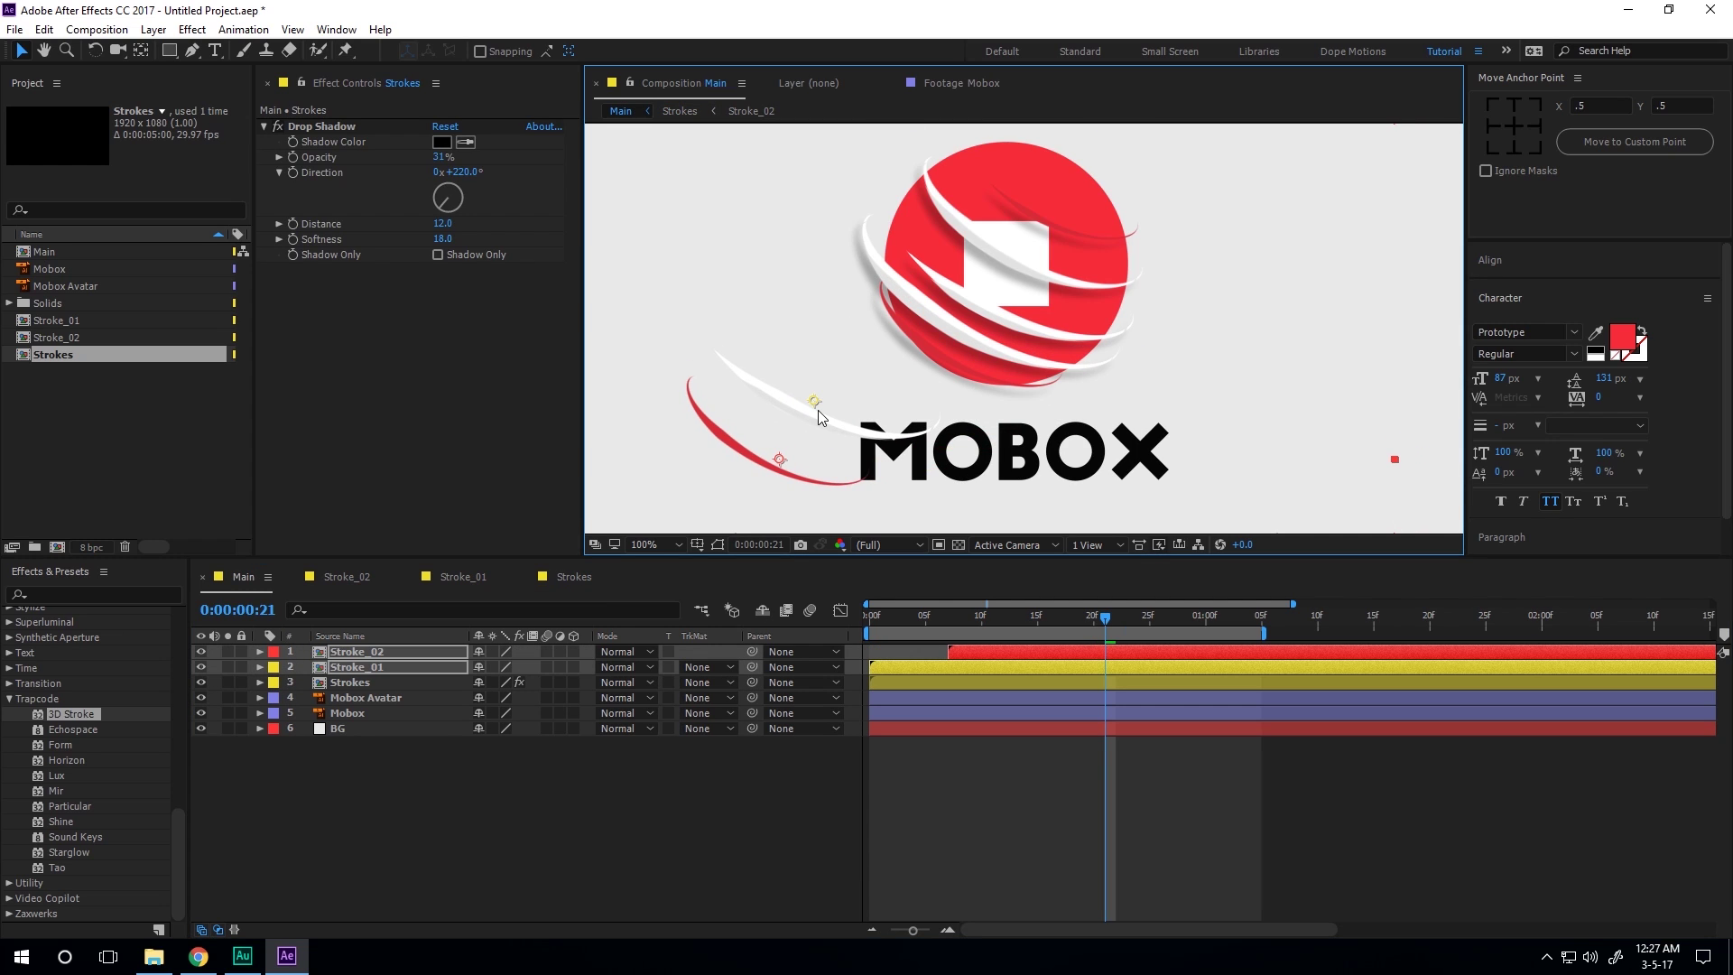
key(r)
drag(502, 668, 479, 673)
click(465, 810)
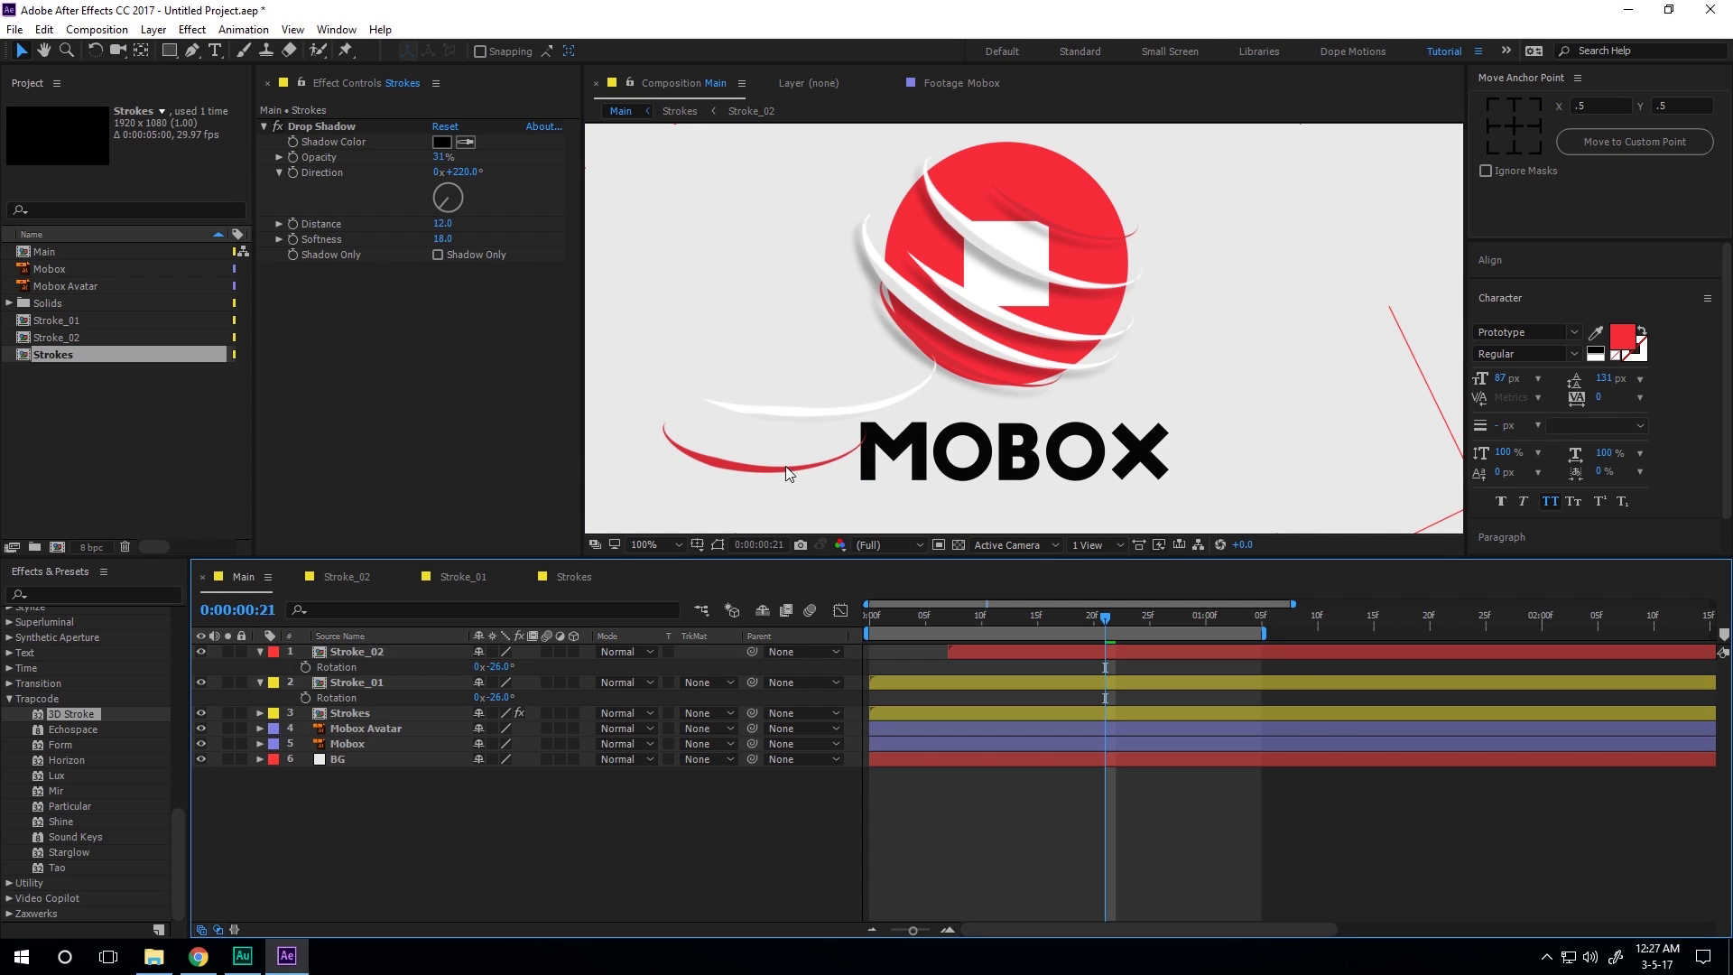
Place Stroke_02 beneath the MOBOX wordmark, rotate it to curve under the letters, and scale it to 116%.
drag(815, 460, 1006, 437)
key(s)
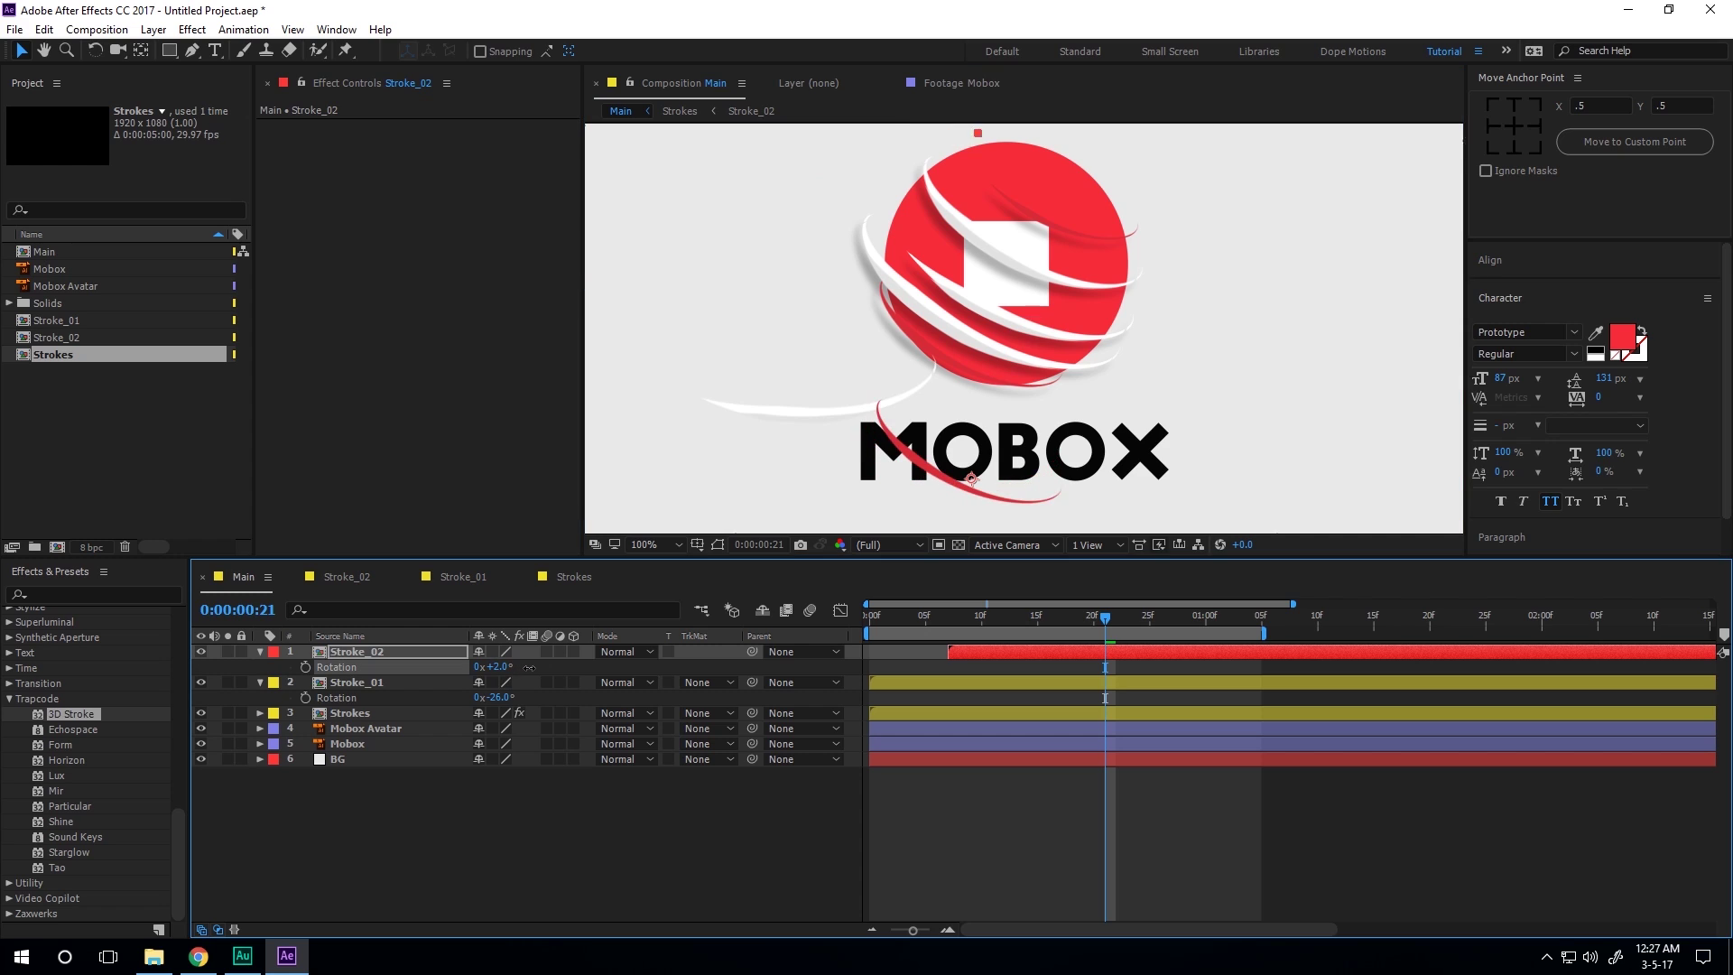
drag(527, 668, 565, 662)
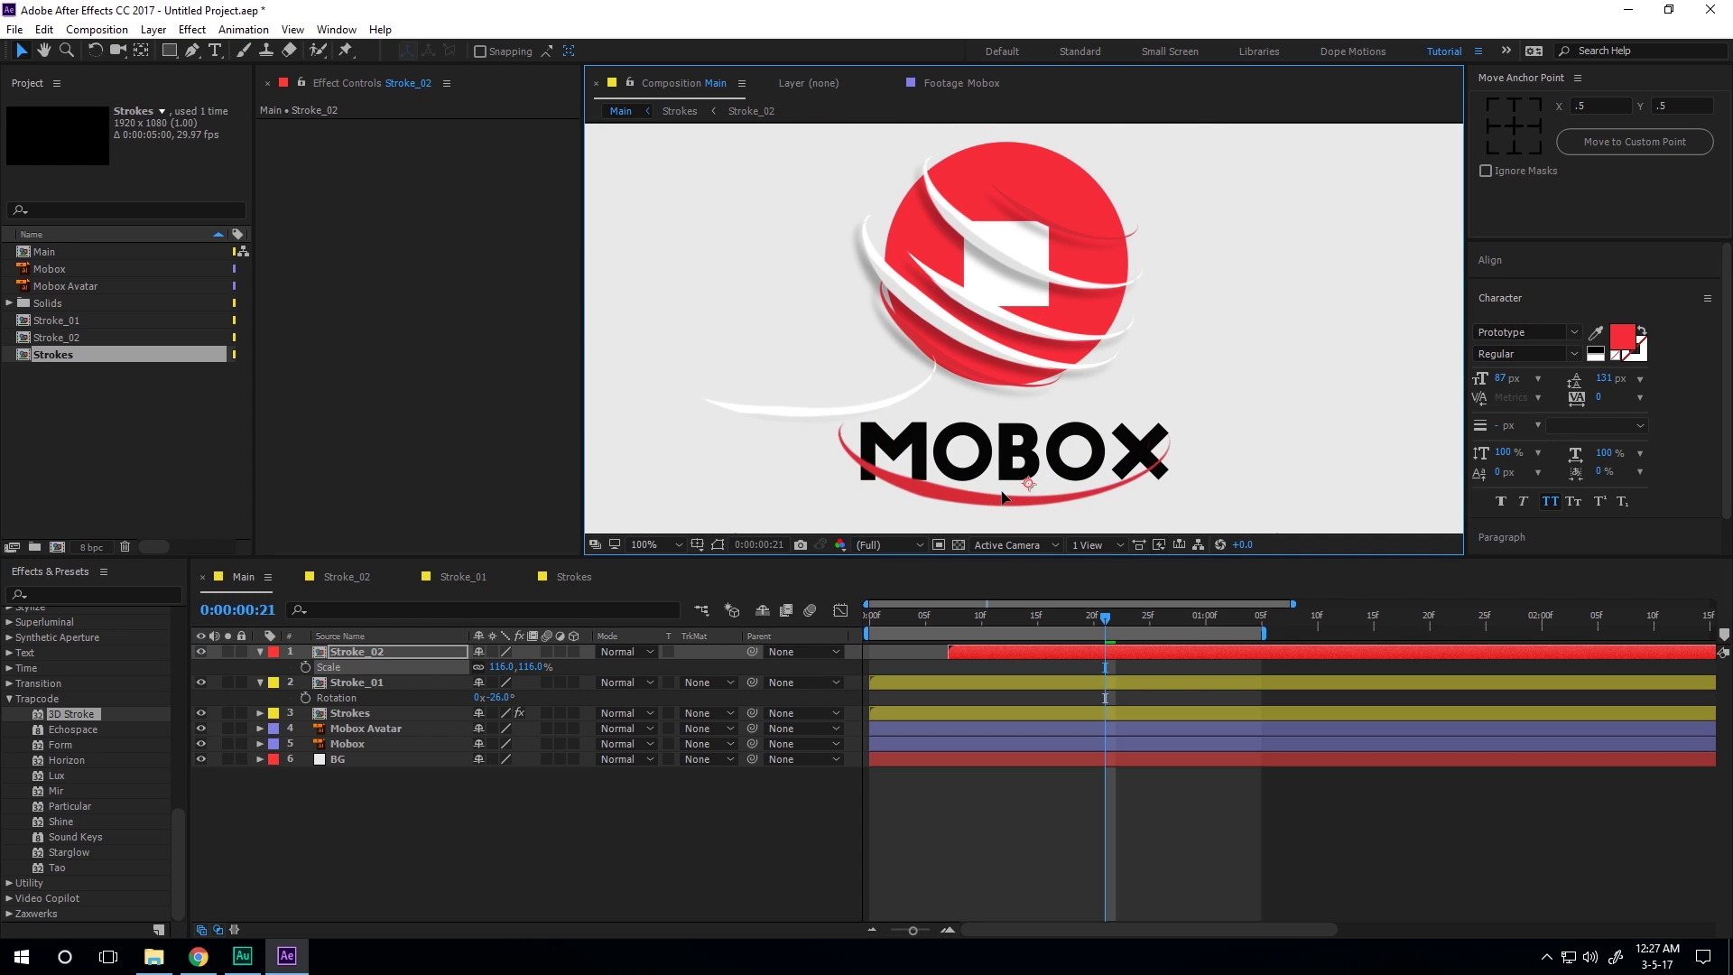
drag(997, 616, 1118, 619)
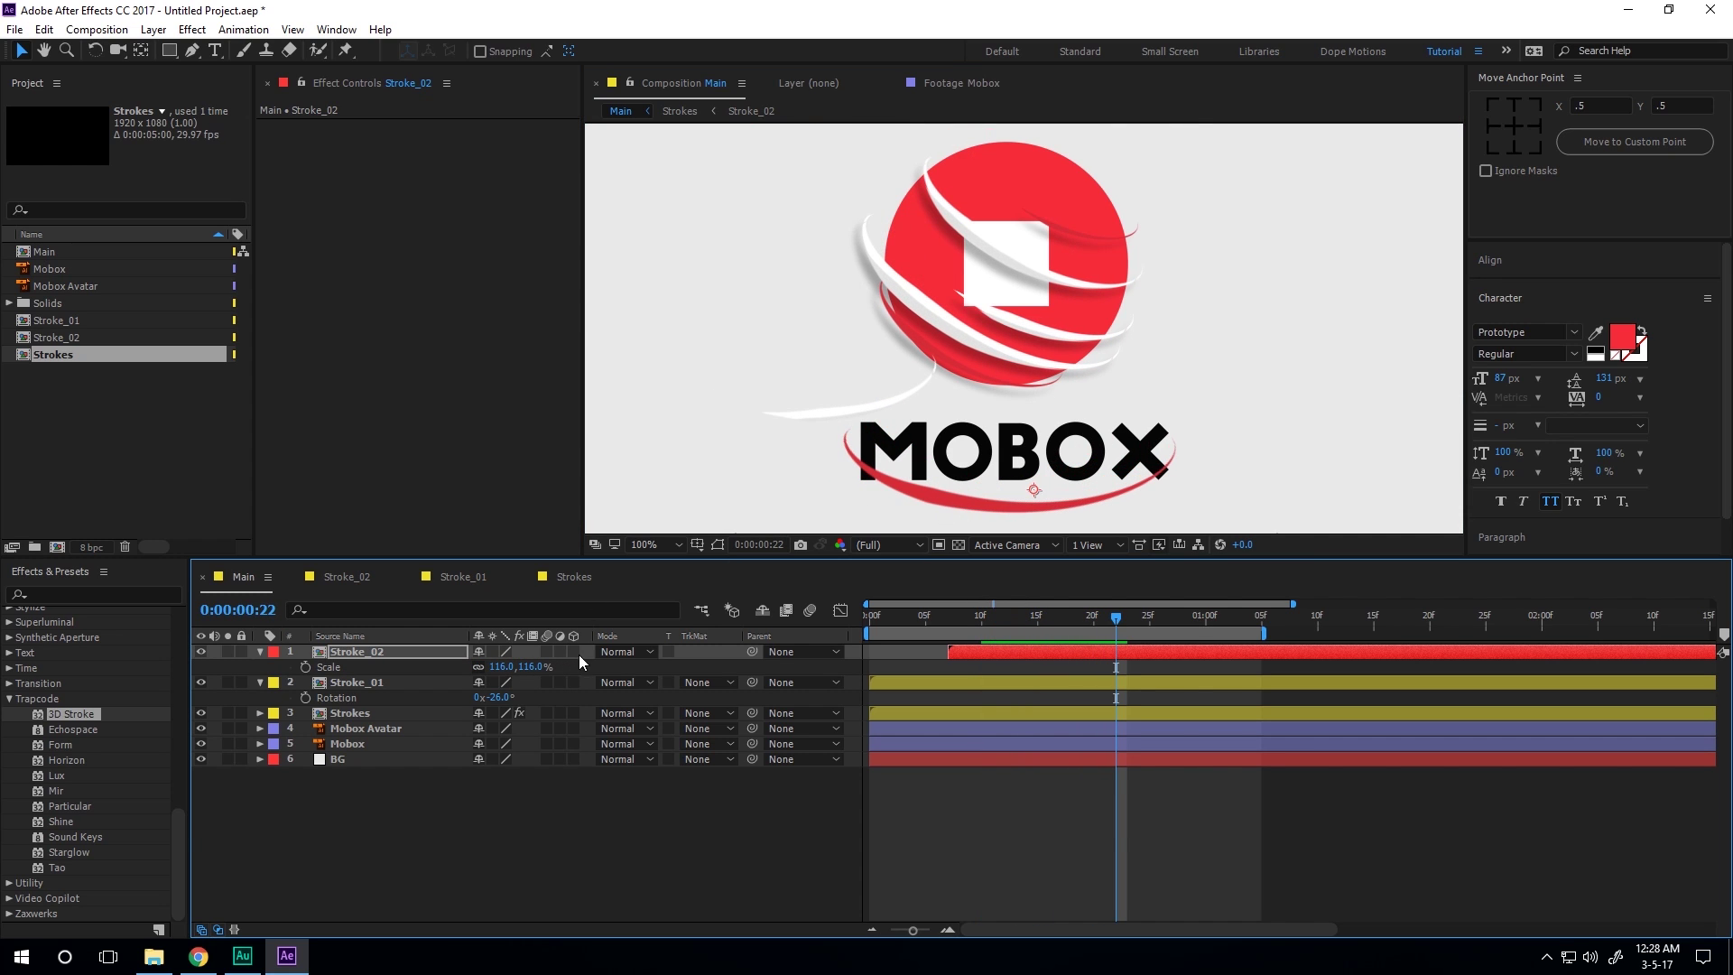
Make Stroke_02 a 3D layer, set its X Rotation to -48° and align it under the wordmark.
click(574, 651)
drag(501, 713, 365, 607)
key(ctrl+z)
click(1035, 449)
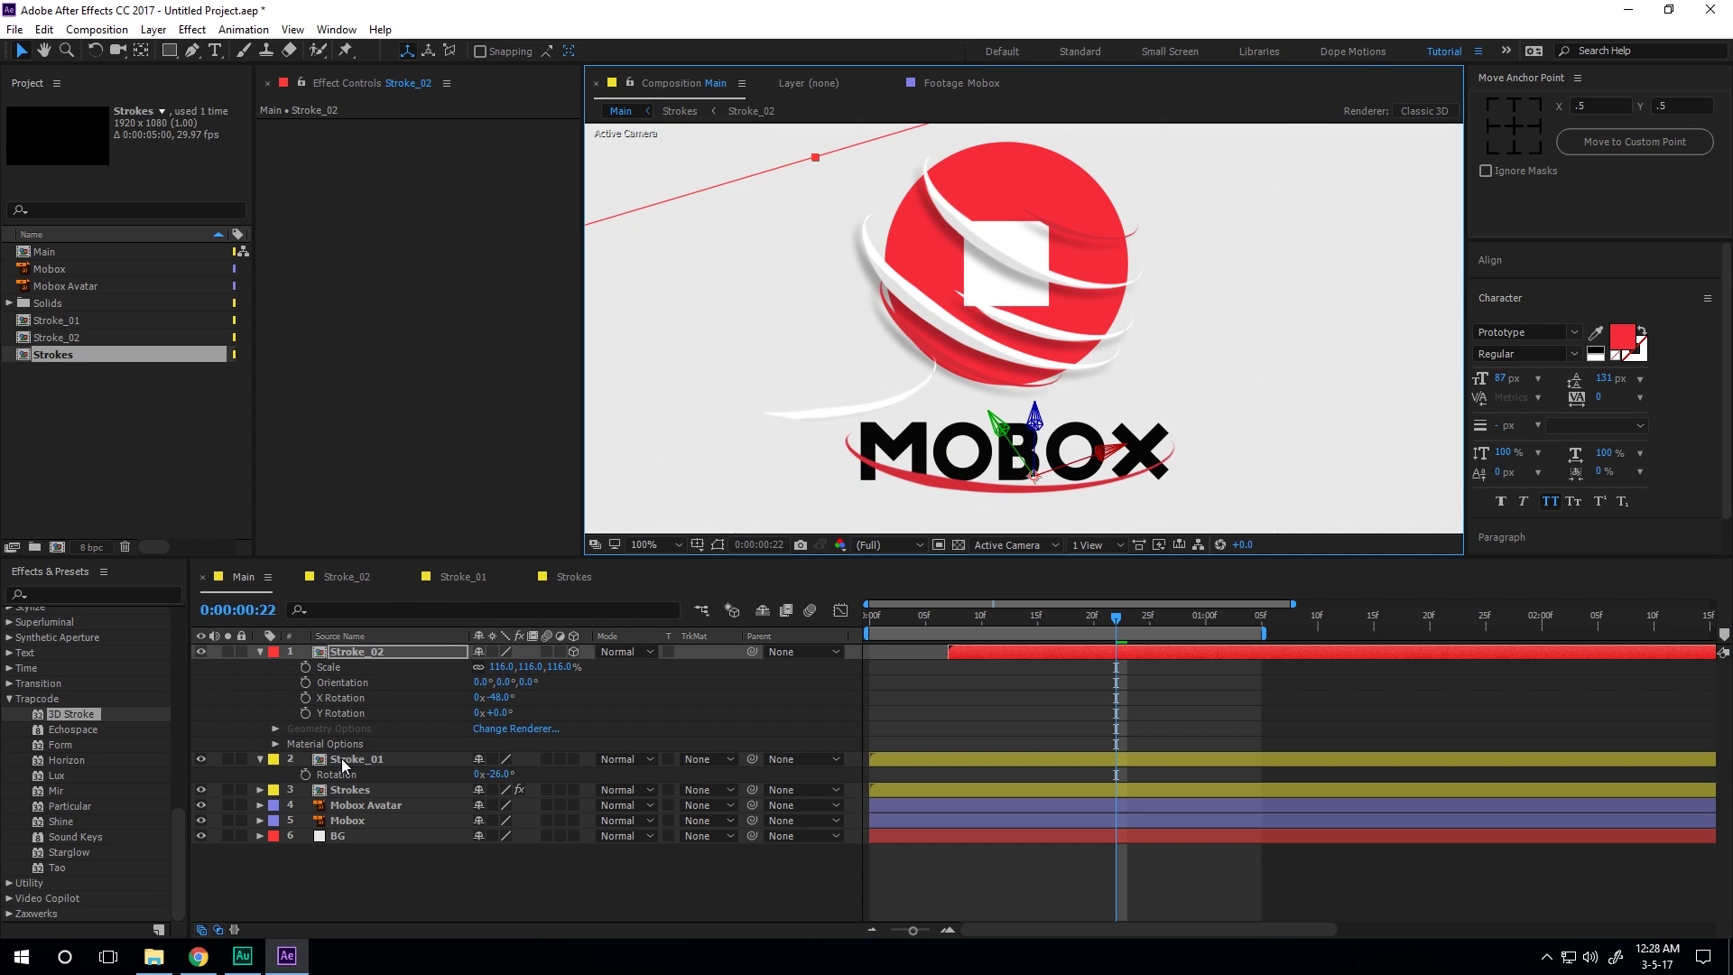
Make Stroke_01 a 3D layer and set its X Rotation to -14° and Z Rotation to -30°.
click(341, 761)
click(573, 758)
mouse_move(526, 782)
mouse_down()
mouse_move(492, 819)
mouse_move(492, 795)
mouse_up()
drag(979, 623, 1069, 621)
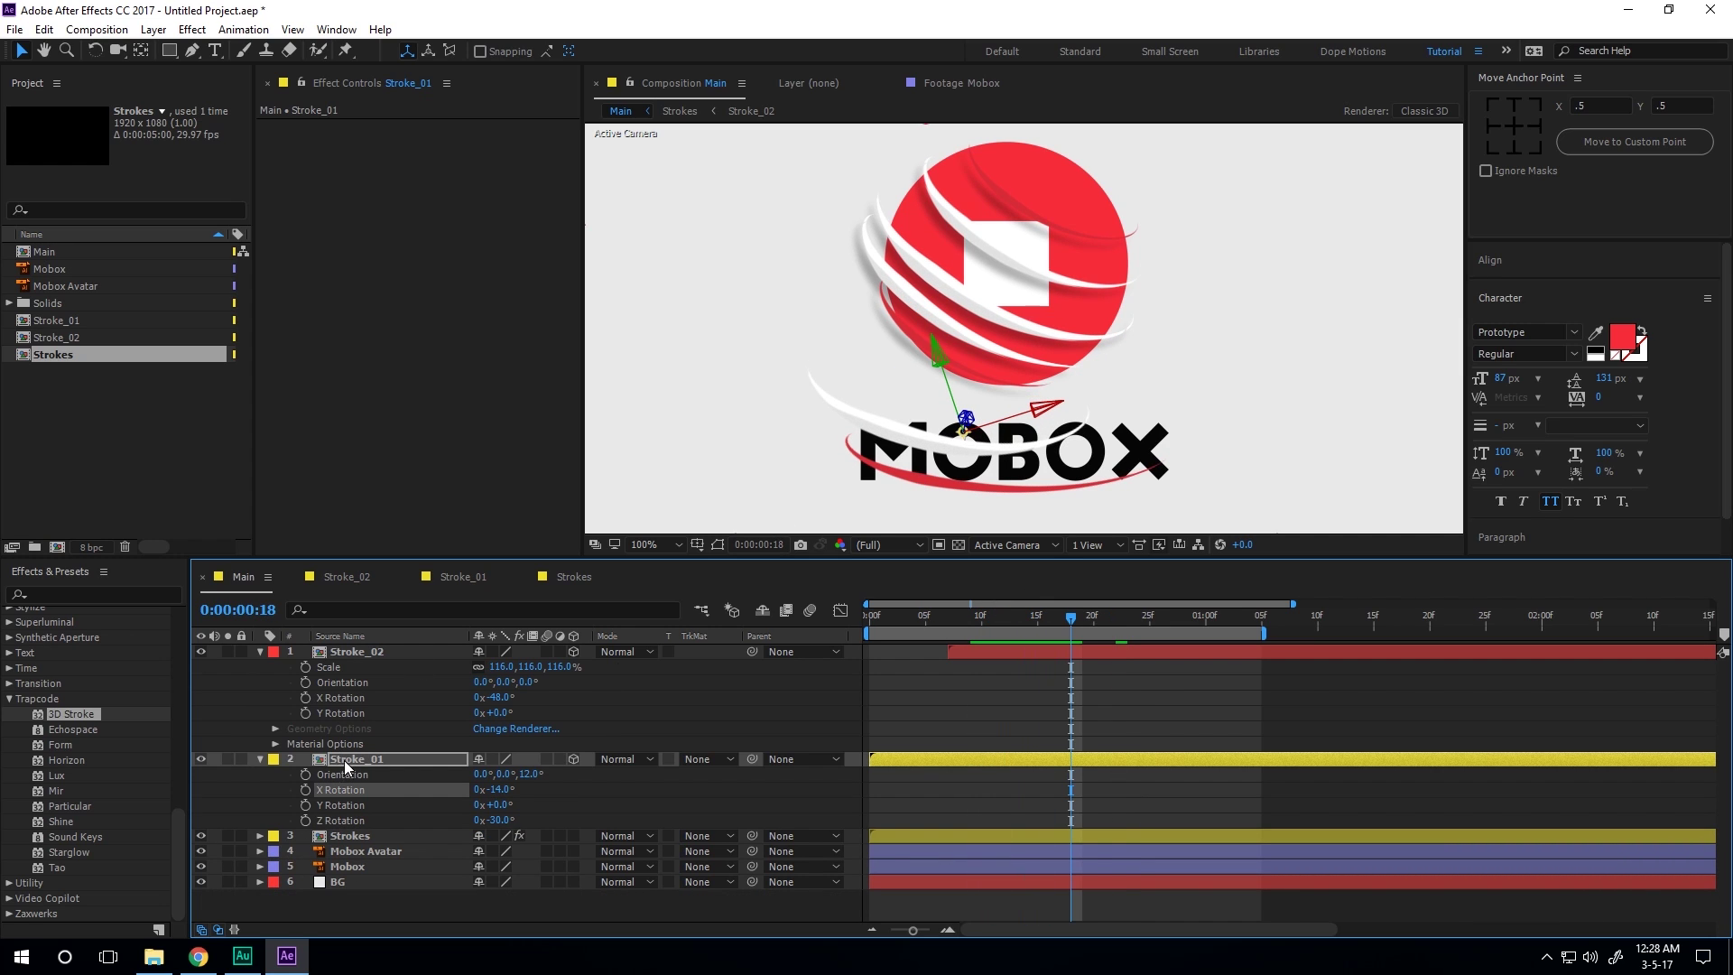
Fit Stroke_01 across the lower wordmark at position 992.8, 711.9, with Z orientation 6° and Z Rotation -32°.
drag(527, 775, 494, 773)
key(s)
drag(968, 476, 1002, 490)
key(r)
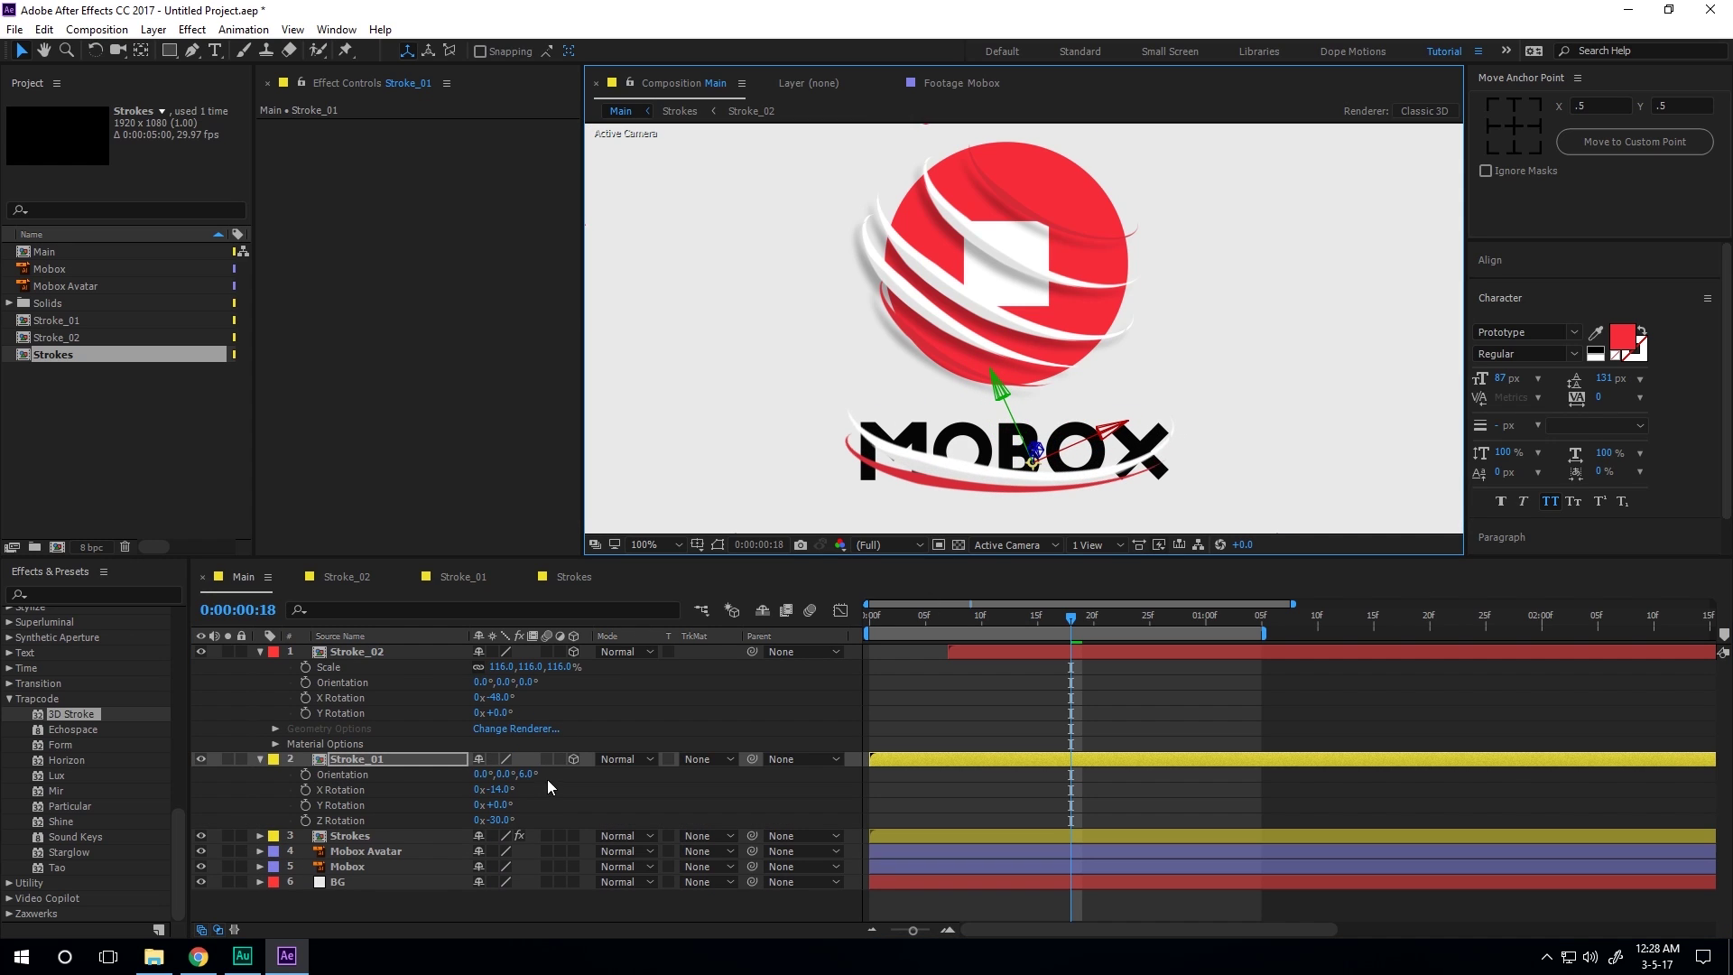
drag(502, 820, 499, 819)
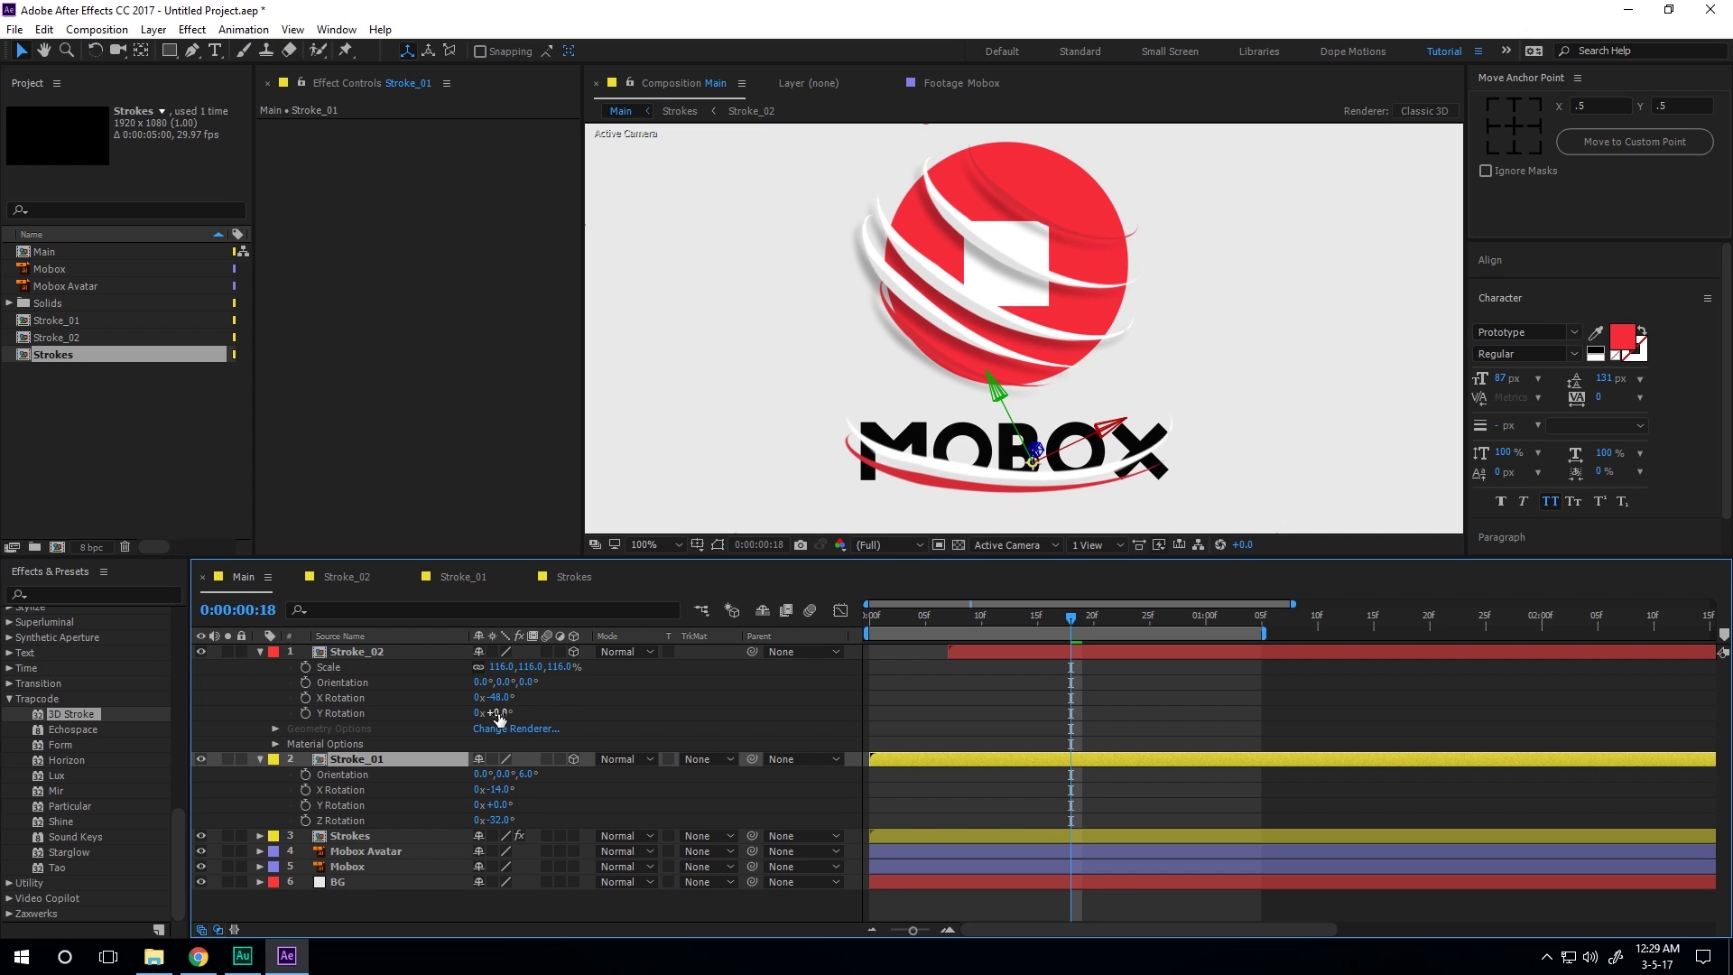
key(p)
drag(1015, 477, 1012, 483)
Start Stroke_02 at the beginning of Main and set its X Rotation to 39°.
click(359, 650)
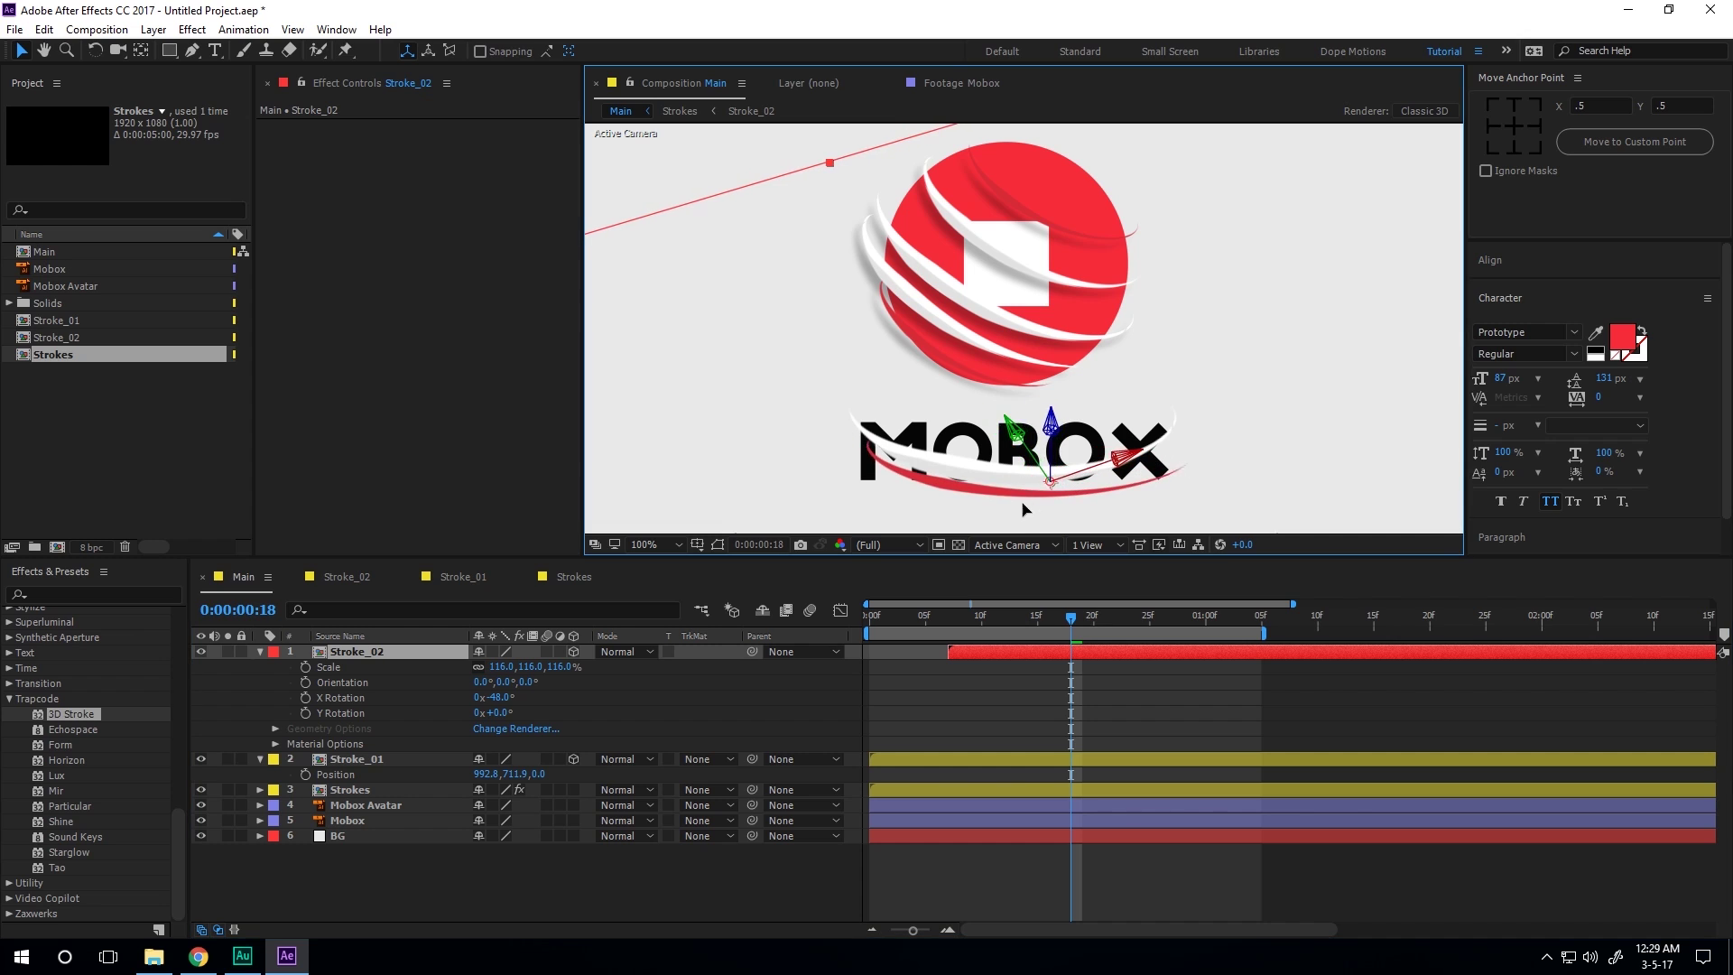
click(1063, 628)
key(comma)
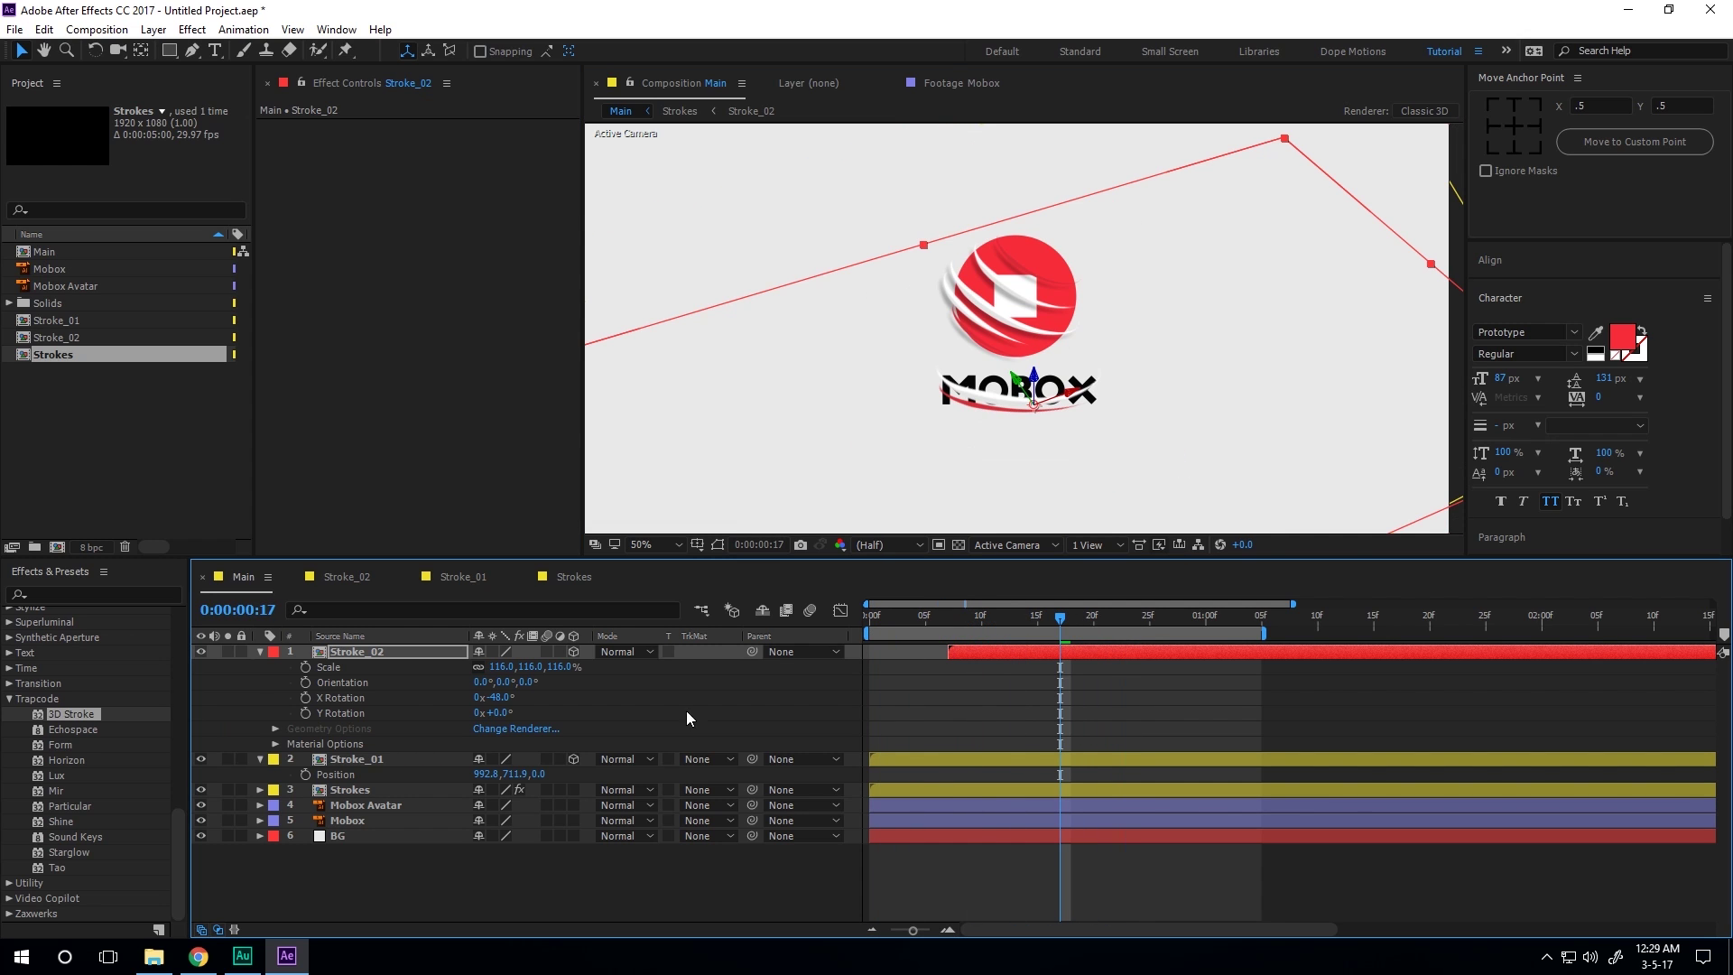
mouse_move(479, 698)
mouse_down()
mouse_move(516, 667)
mouse_move(492, 682)
mouse_up()
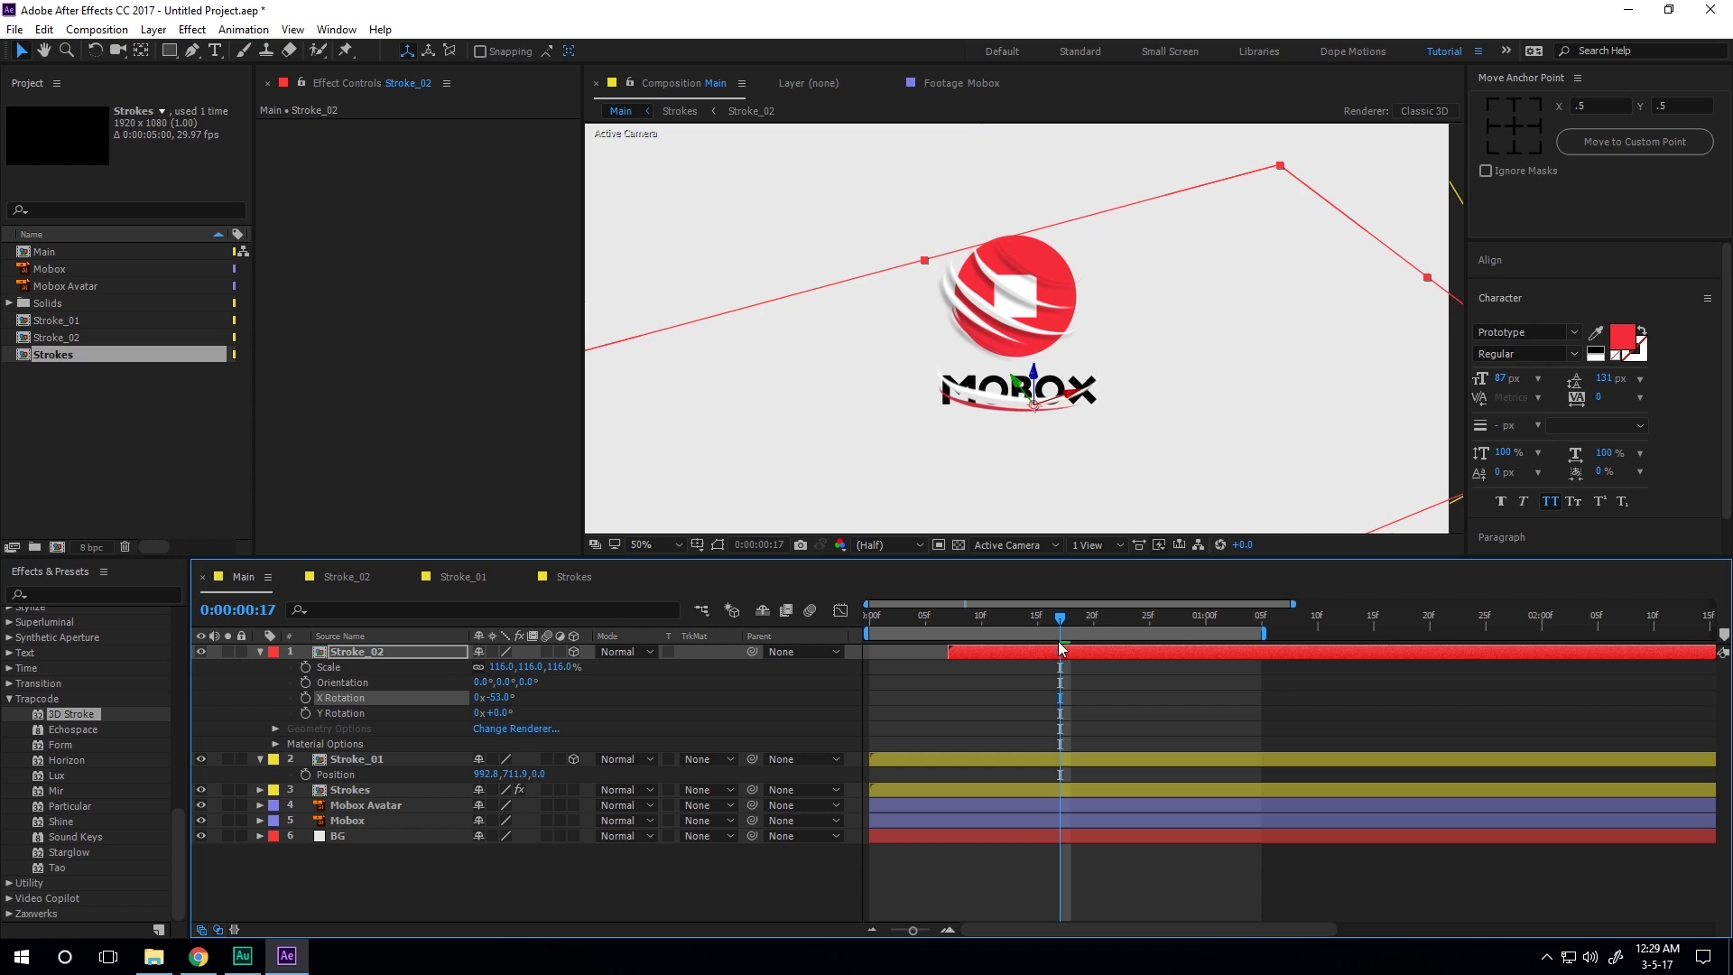
key(period)
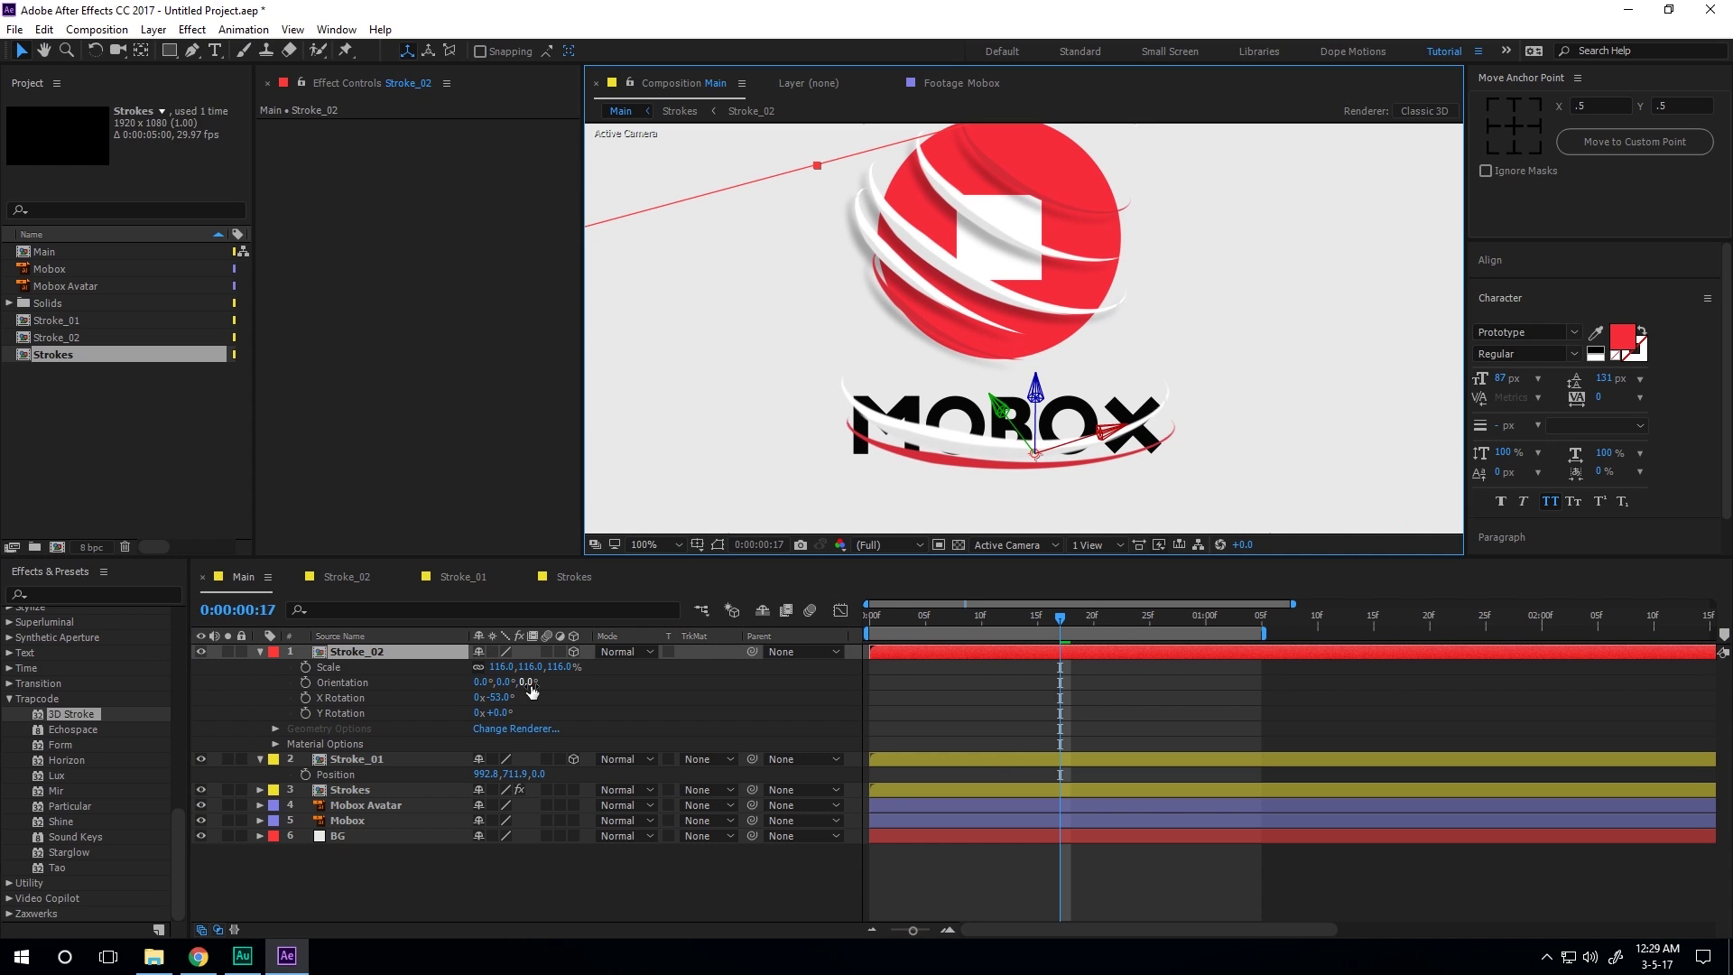
drag(502, 698, 546, 693)
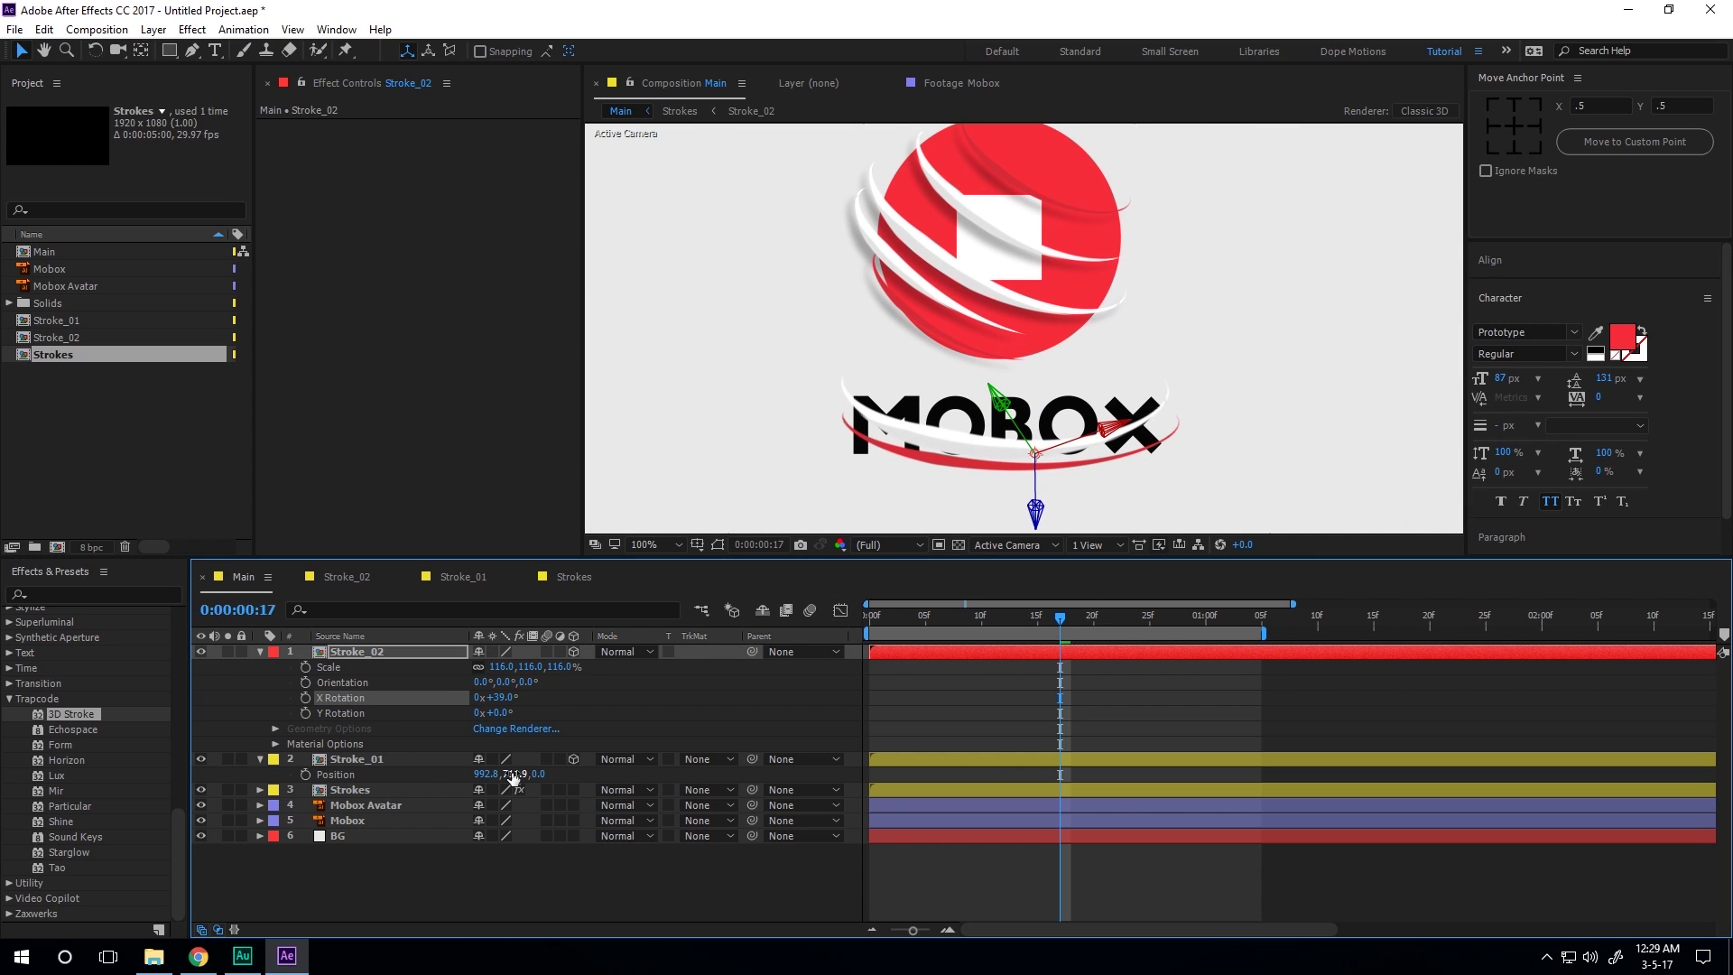
Set Stroke_01's X Rotation to -61° so it arcs across the wordmark.
click(464, 763)
key(r)
drag(483, 789, 441, 790)
click(908, 647)
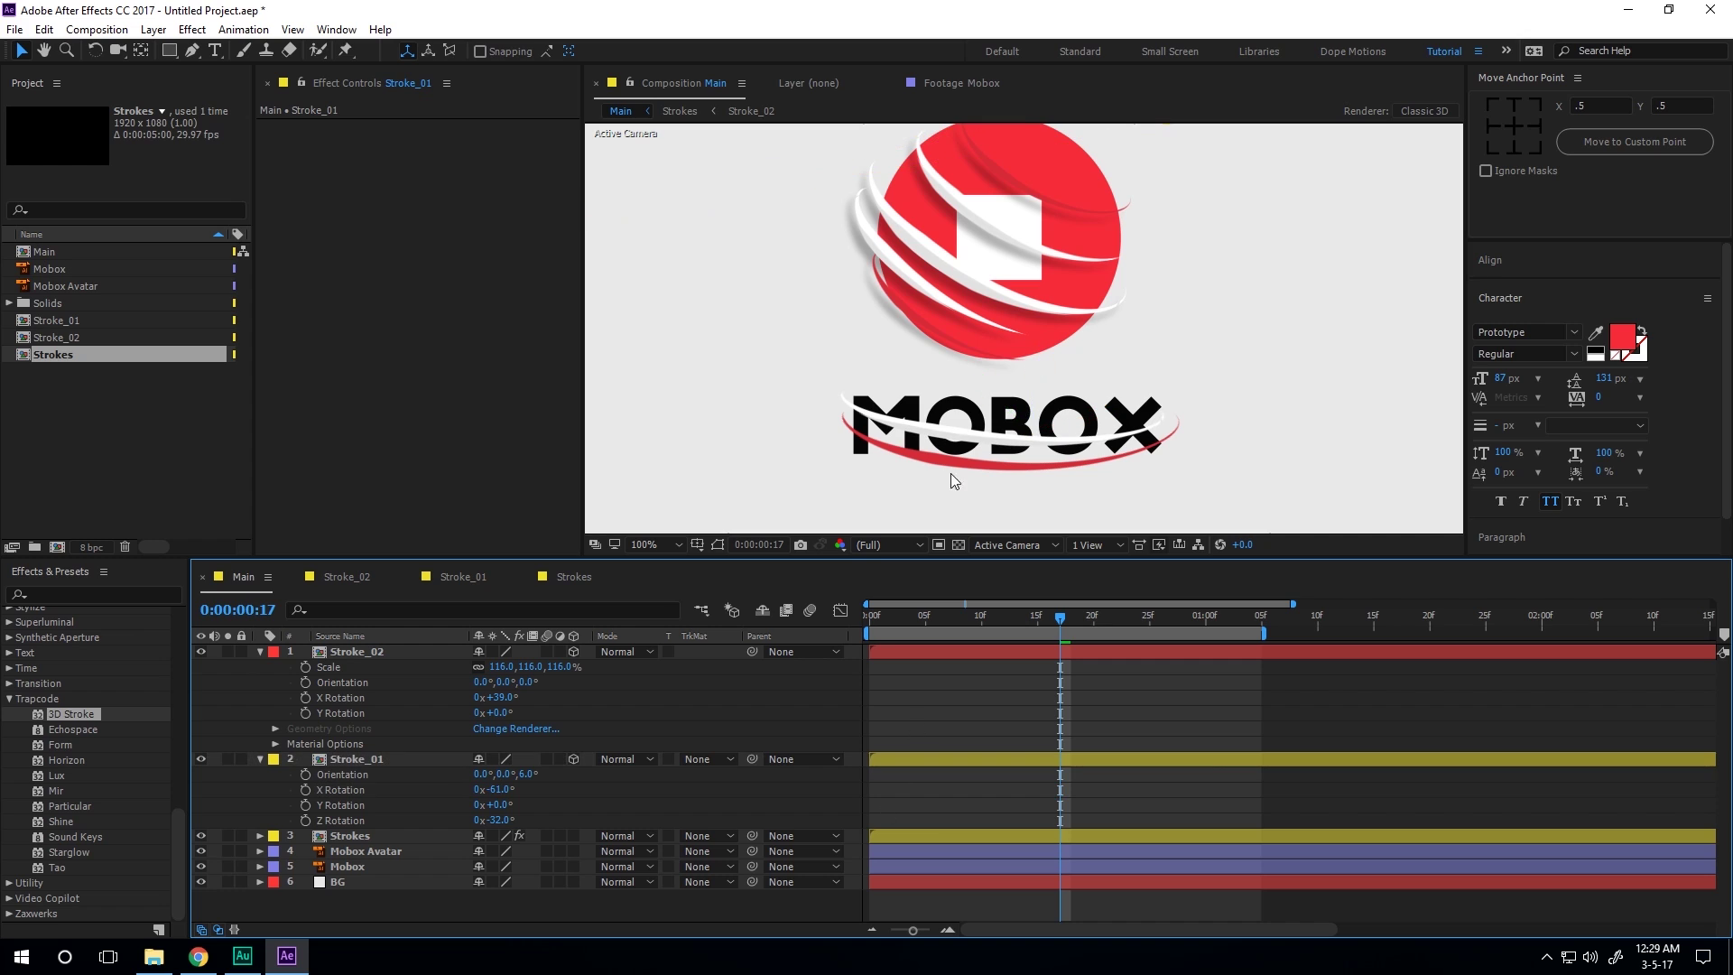
Nudge Stroke_01 and Stroke_02 slightly upward together and preview Main from the first frame in an enlarged viewer.
click(338, 652)
shift+click(344, 755)
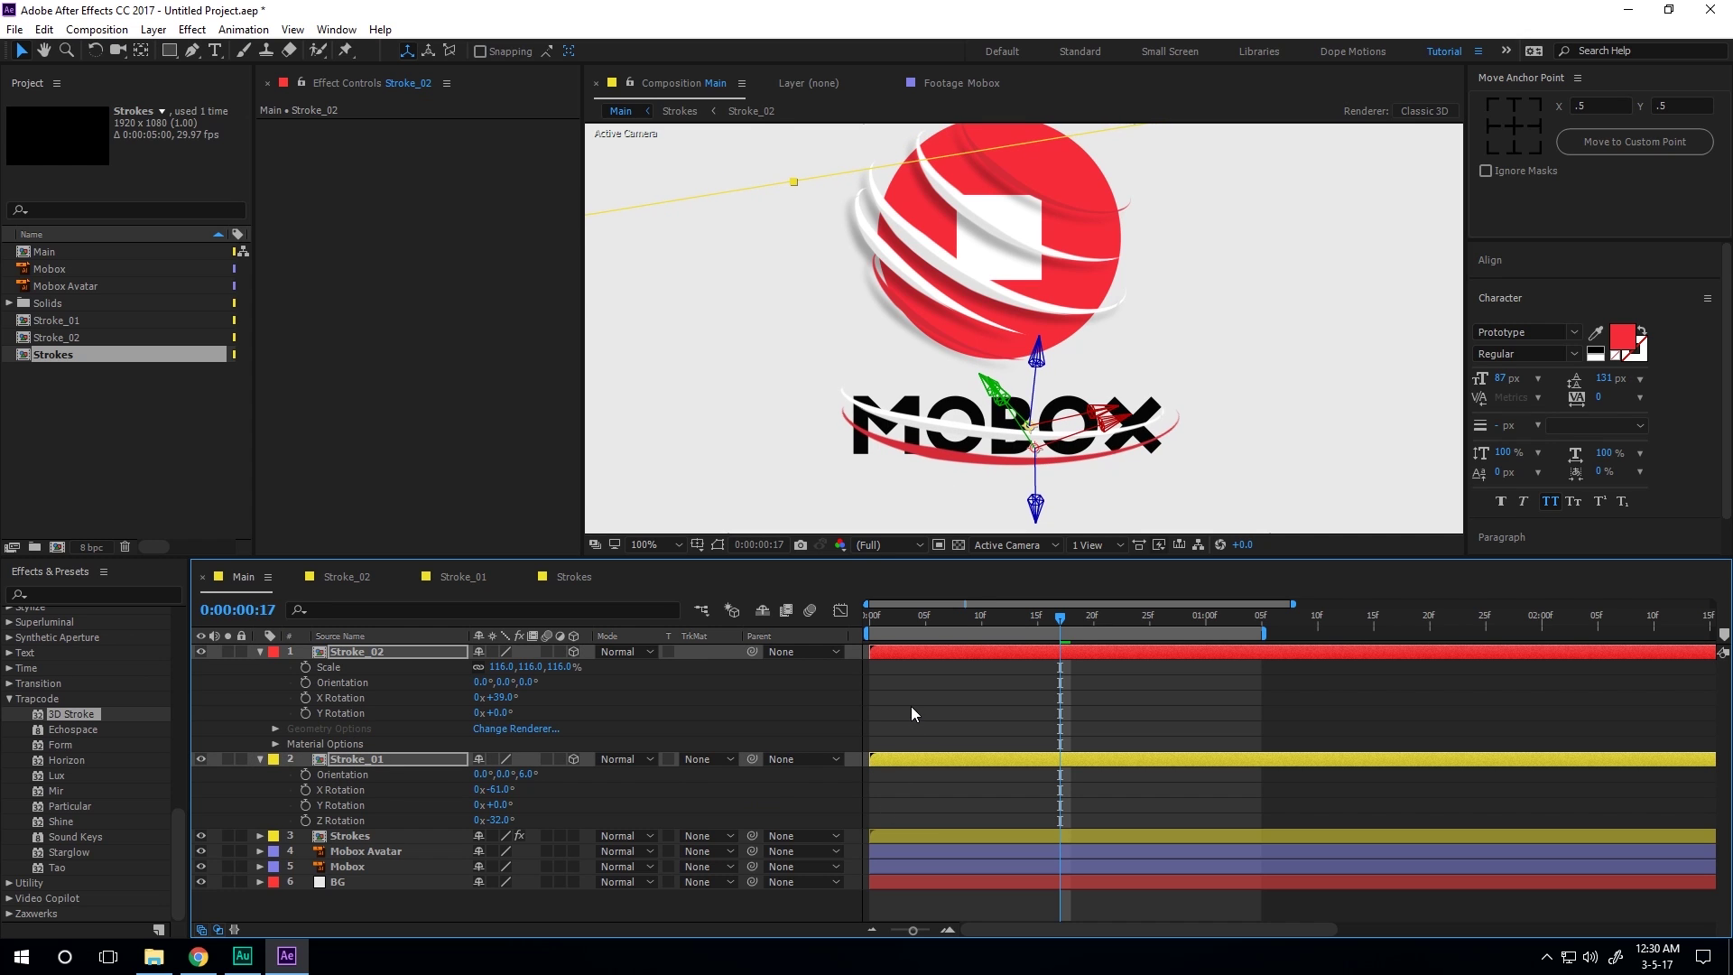
key(comma)
key(Home)
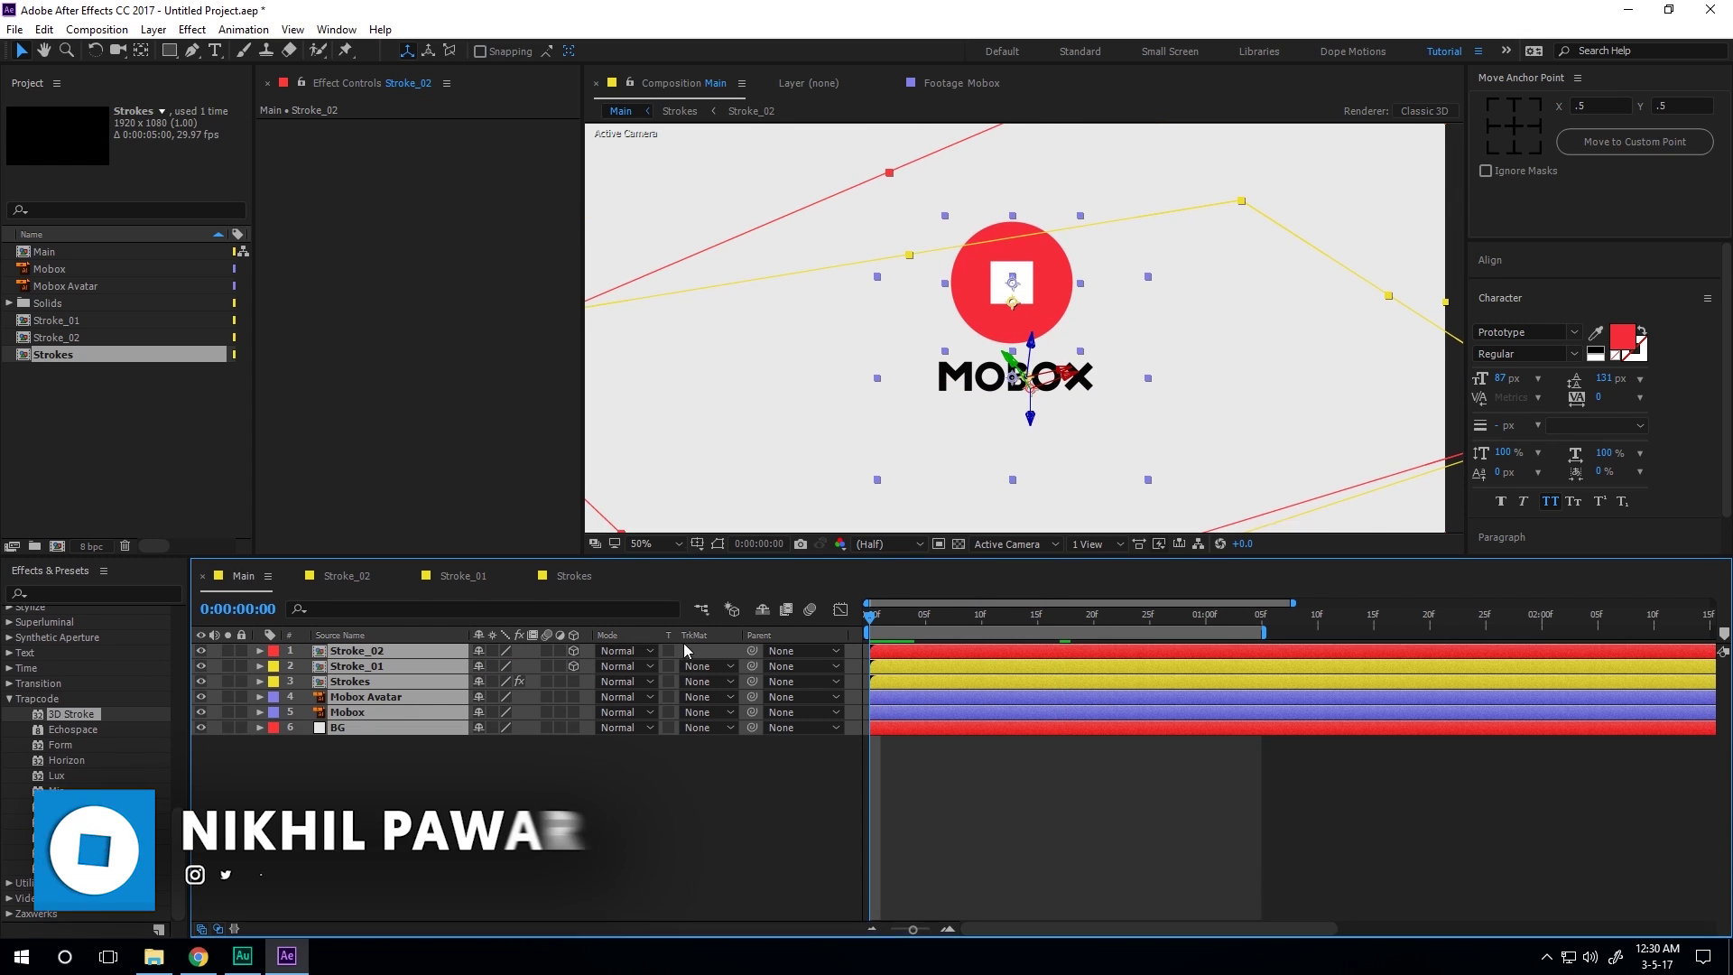
drag(684, 556, 684, 702)
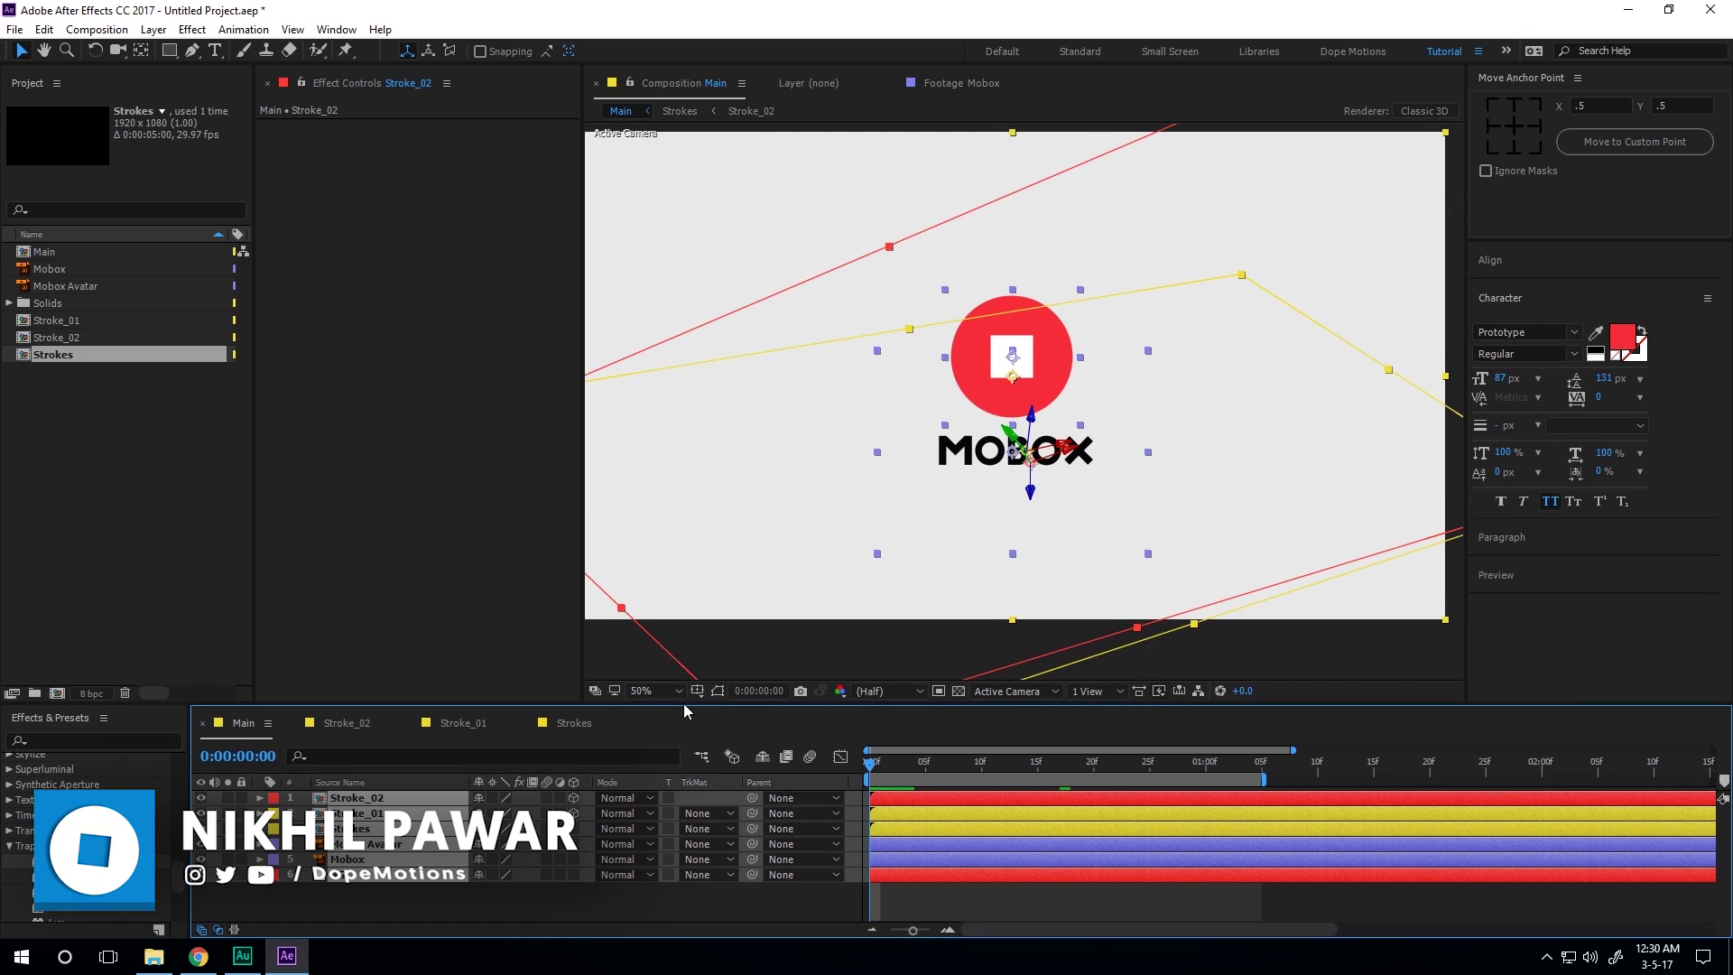
click(847, 533)
key(space)
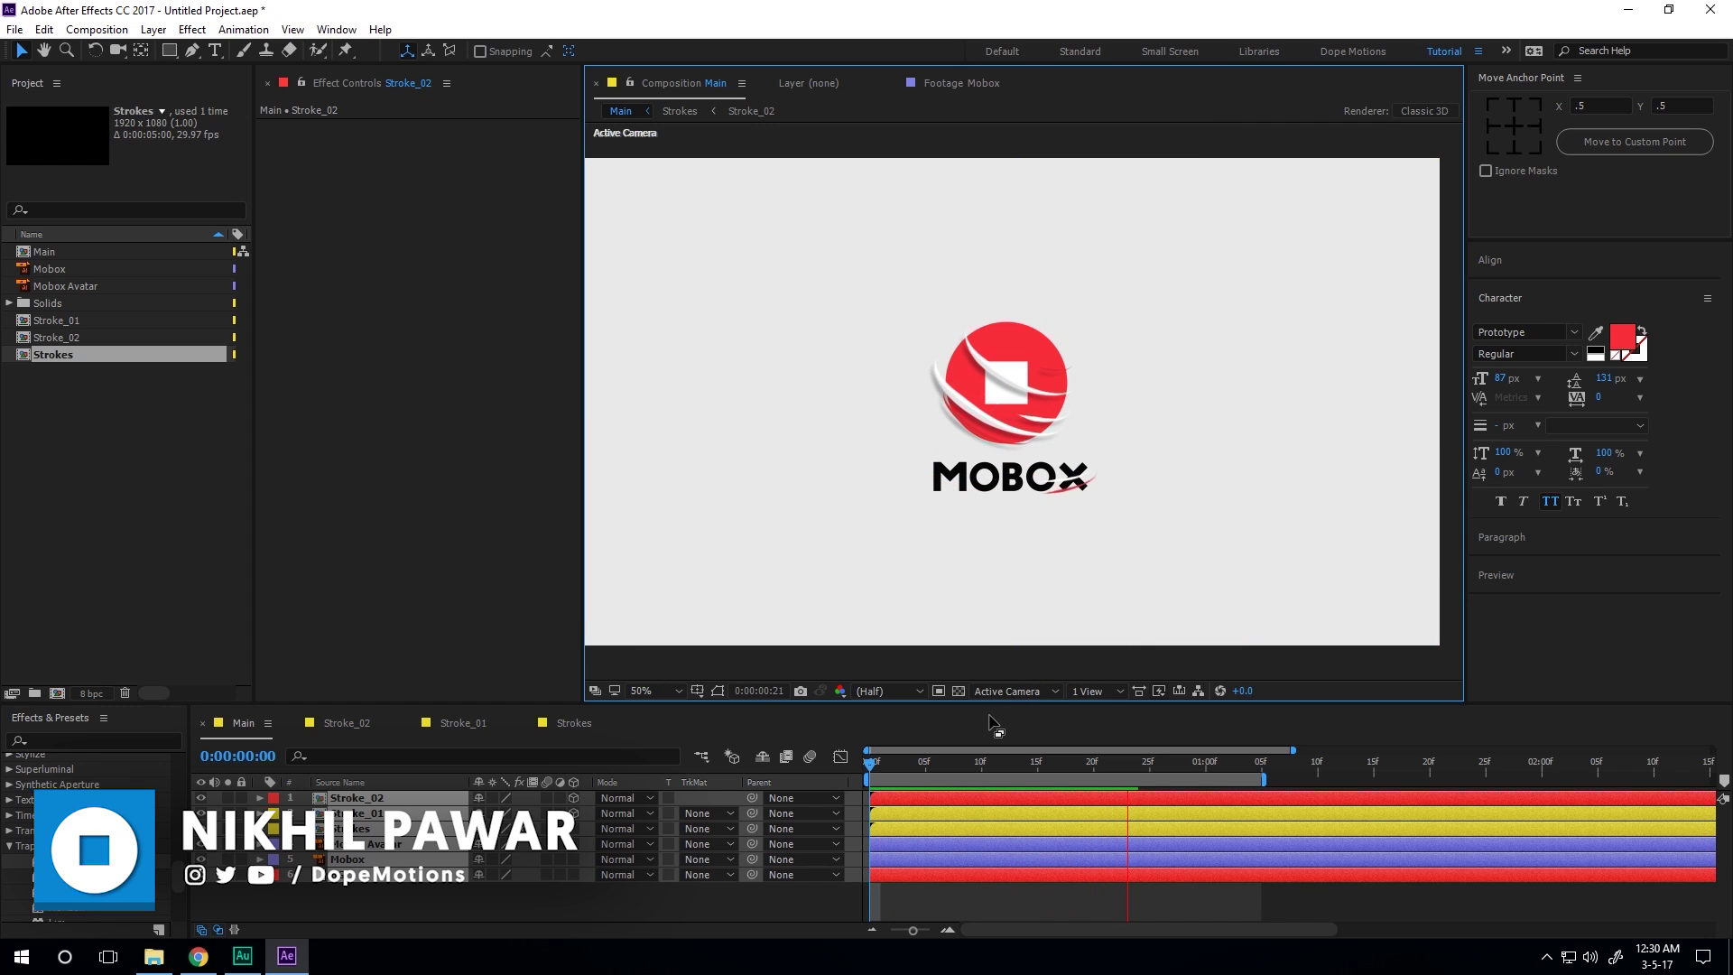